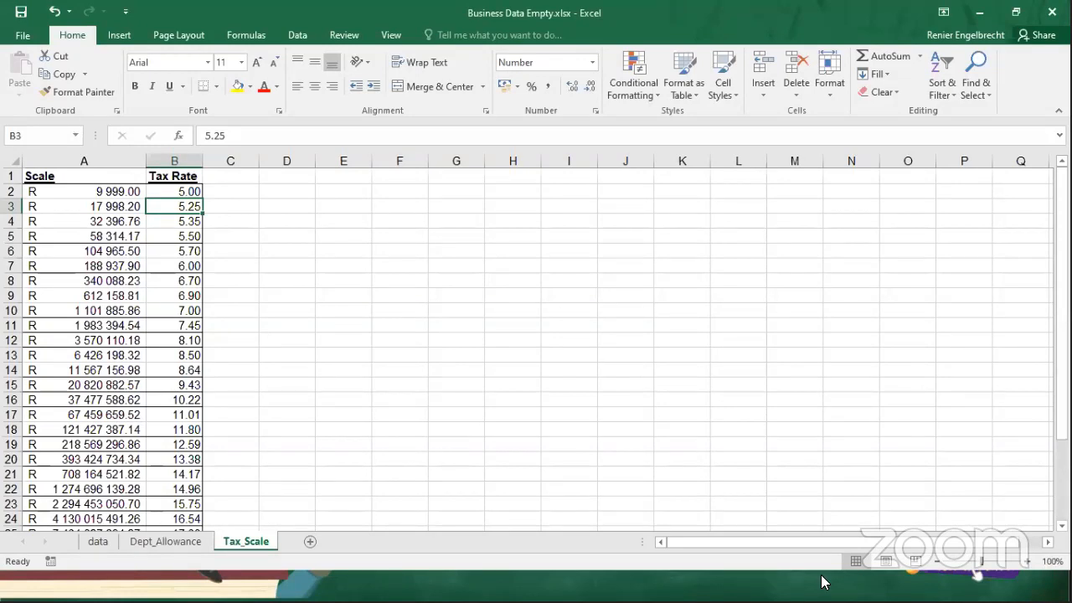
click(98, 544)
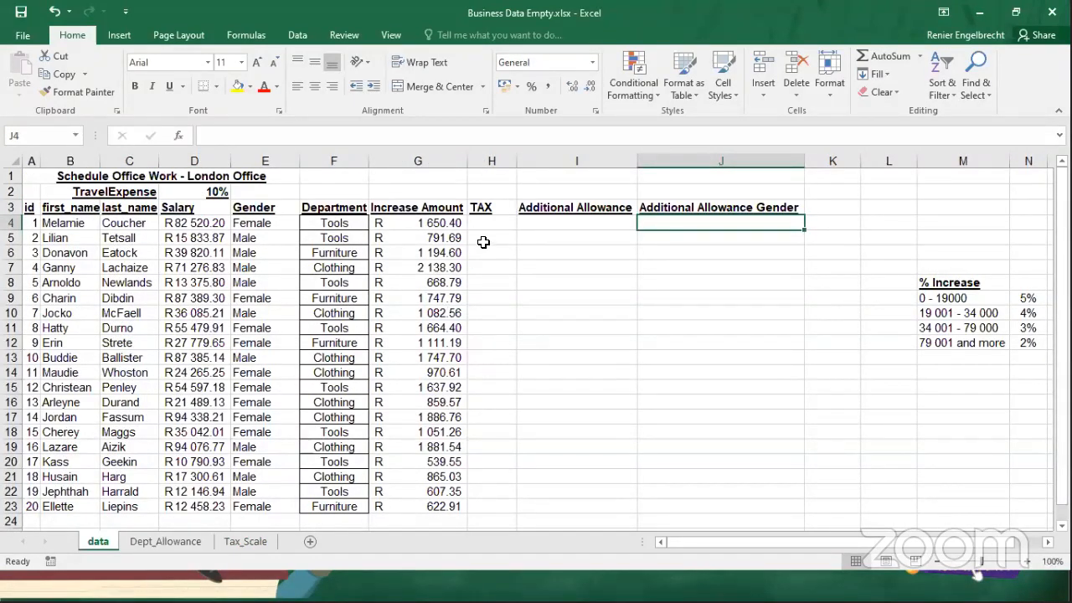
click(698, 207)
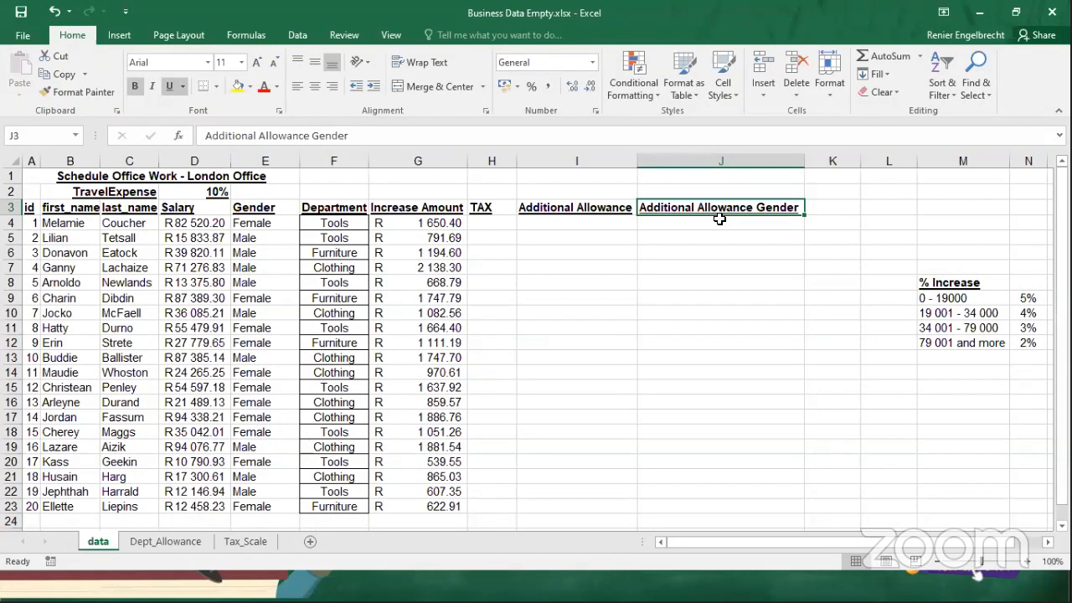
click(714, 226)
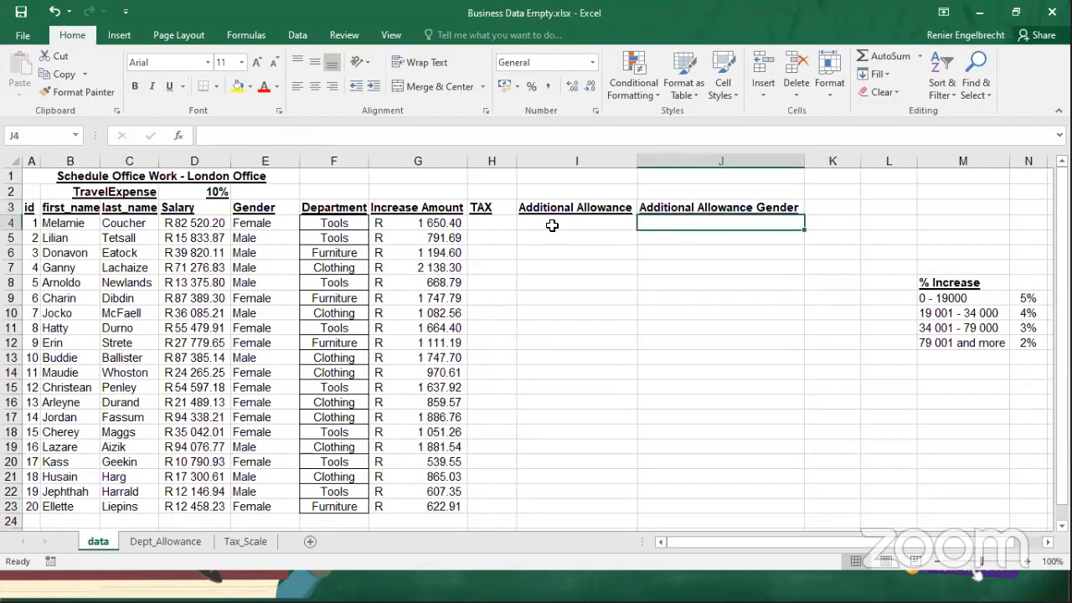
click(251, 226)
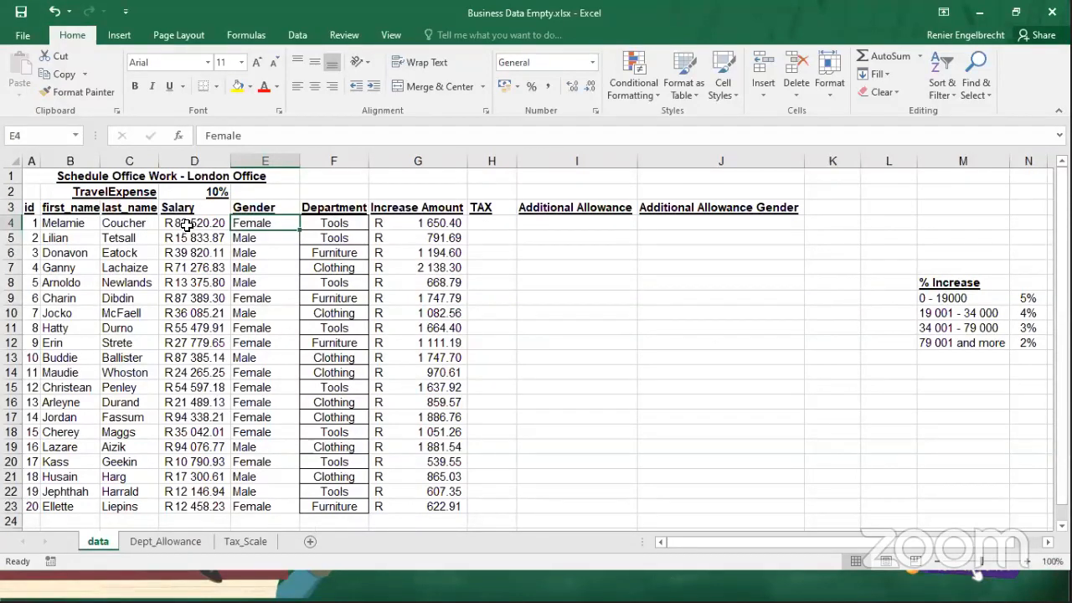
Make the Additional Allowance heading in B7 of the Dept_Allowance sheet bold and underlined, and return to the data sheet.
click(156, 542)
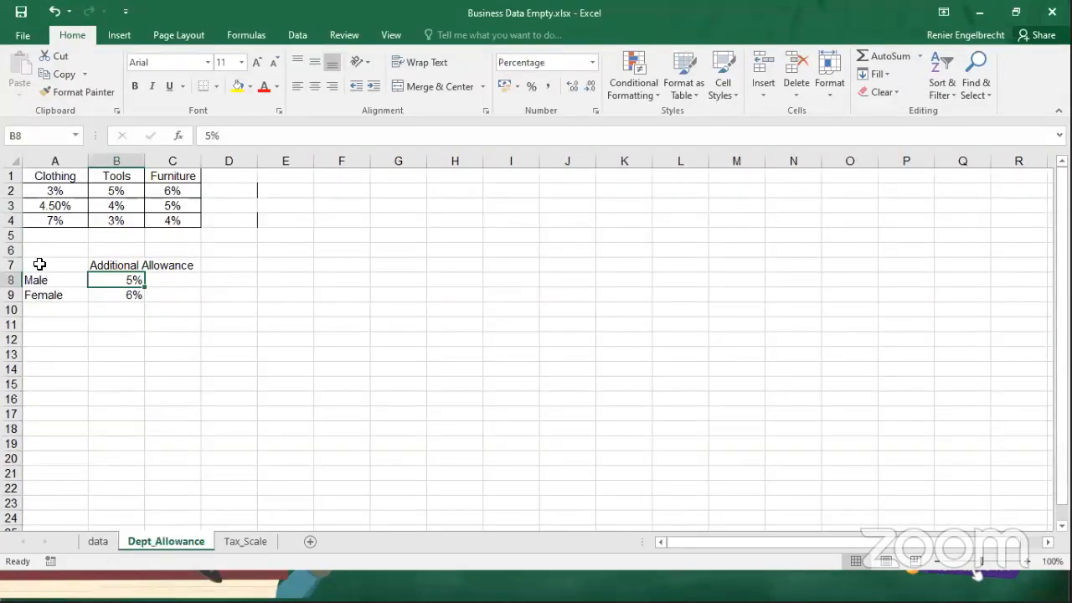
click(123, 265)
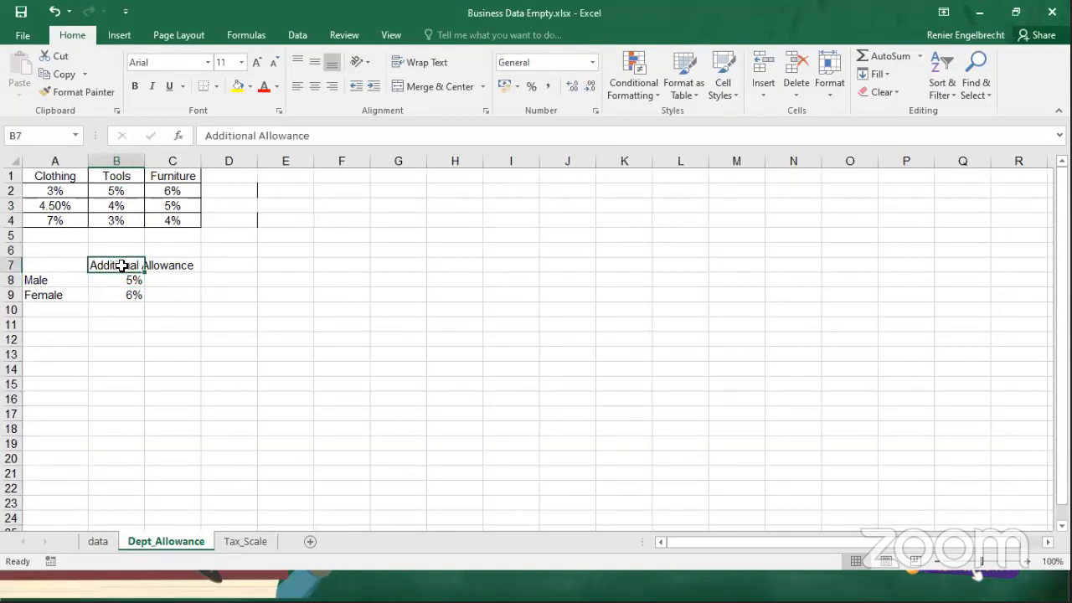
click(122, 265)
key(ctrl+b)
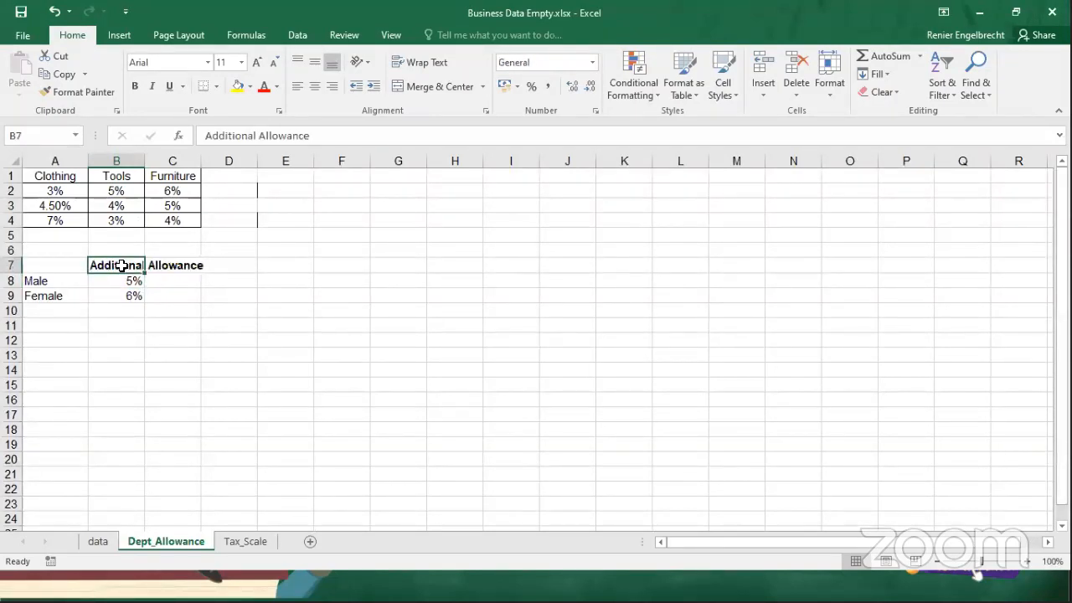
key(ctrl+u)
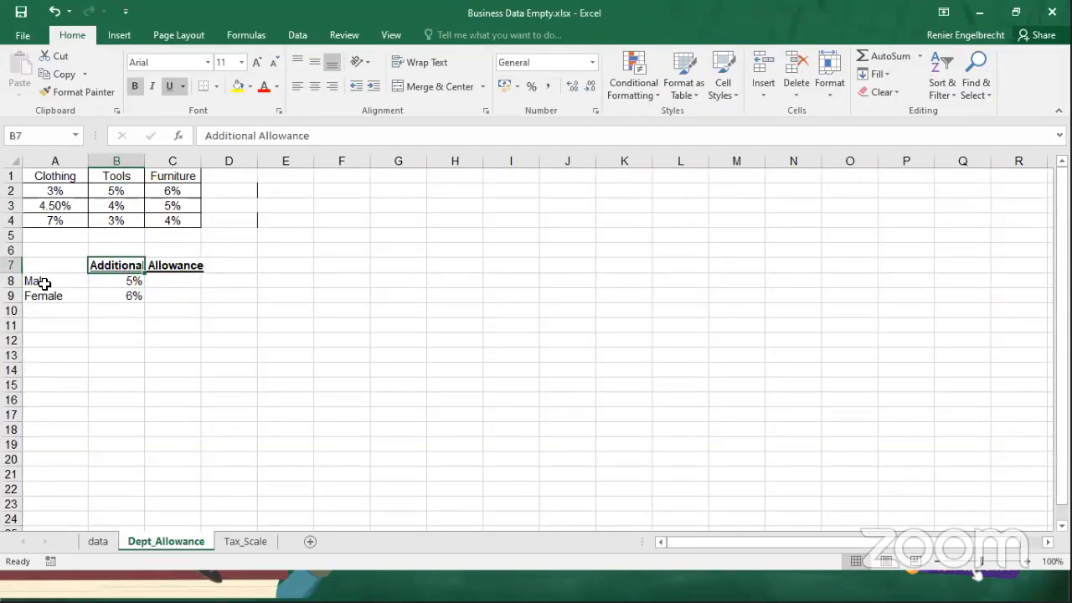
click(108, 282)
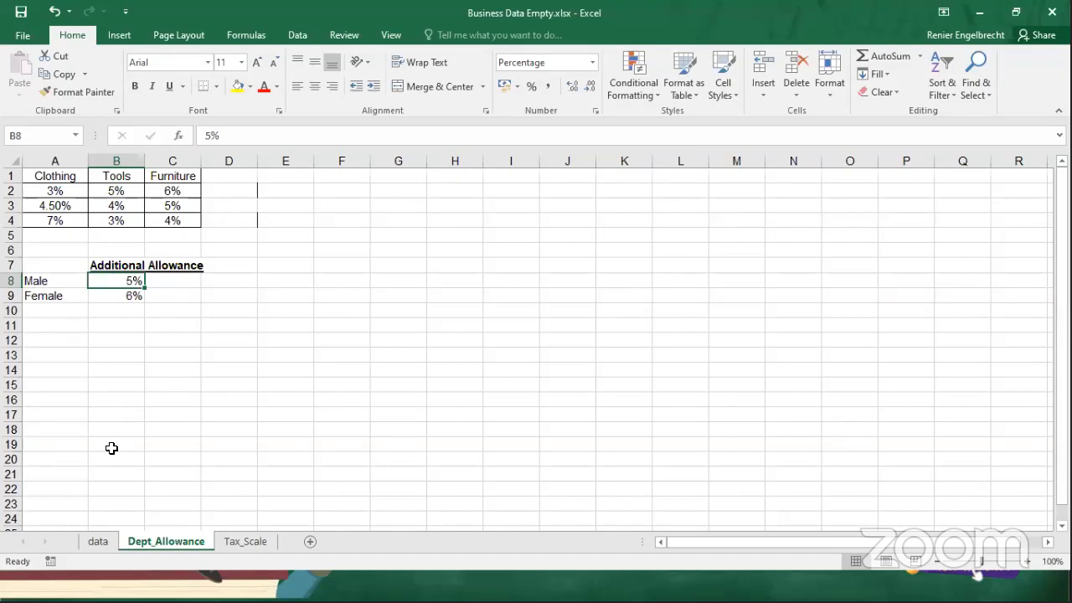
click(103, 536)
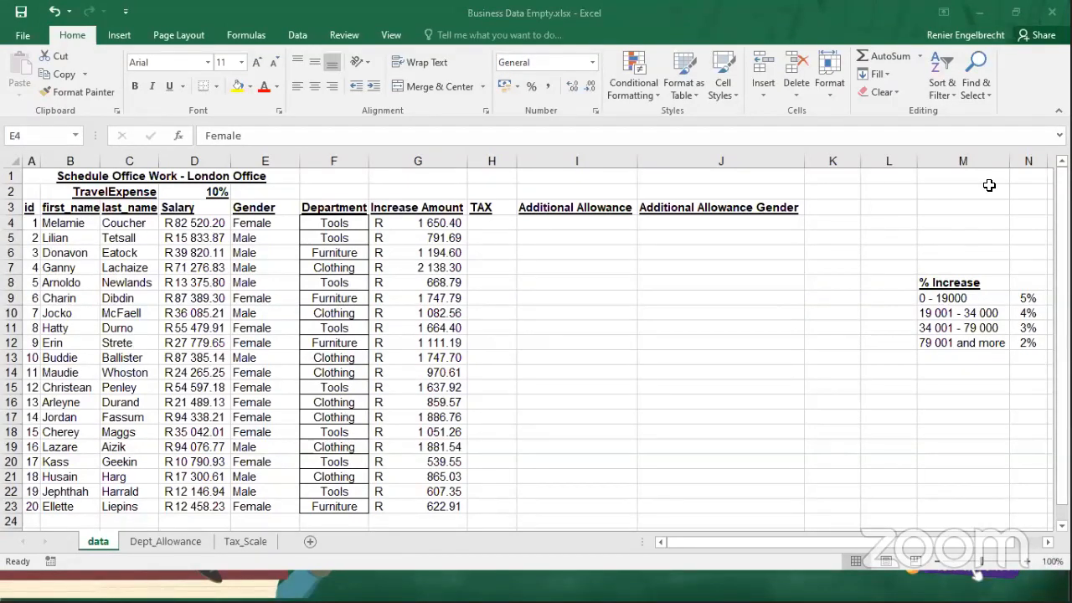
click(684, 221)
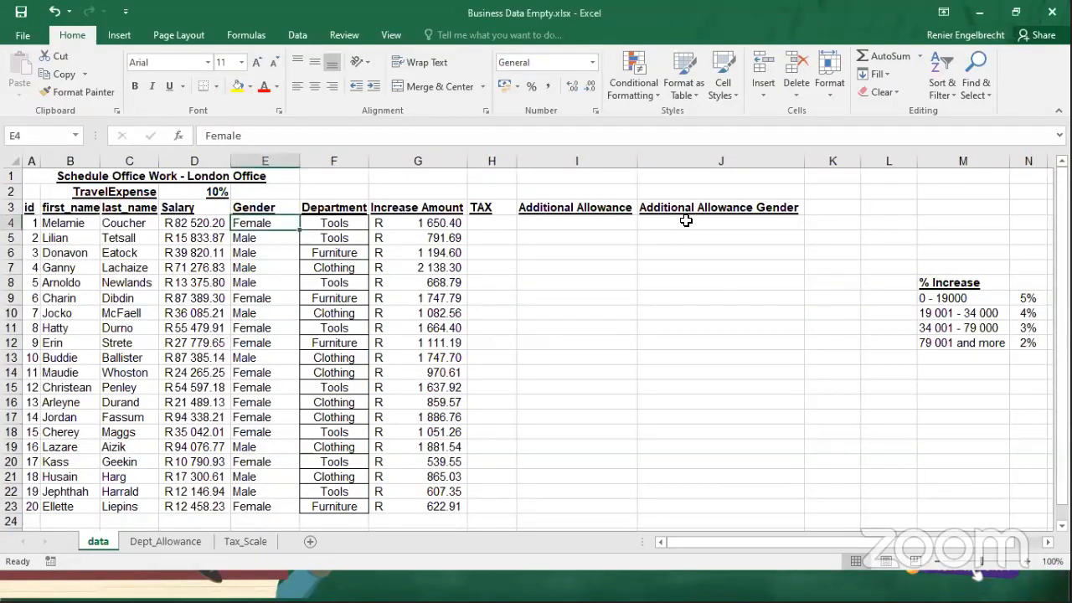
click(687, 223)
text(=)
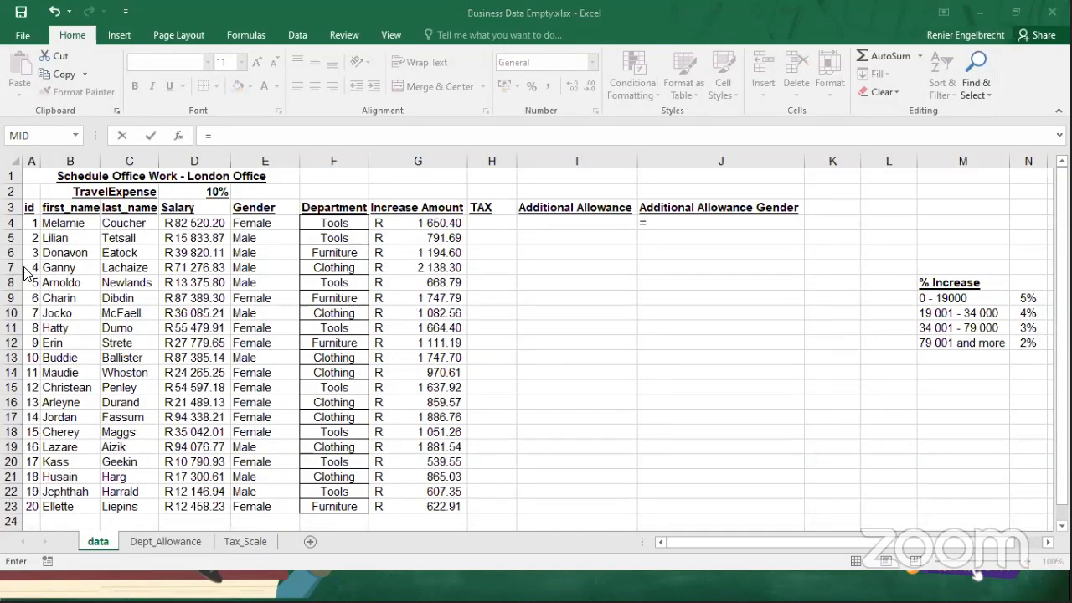
click(692, 225)
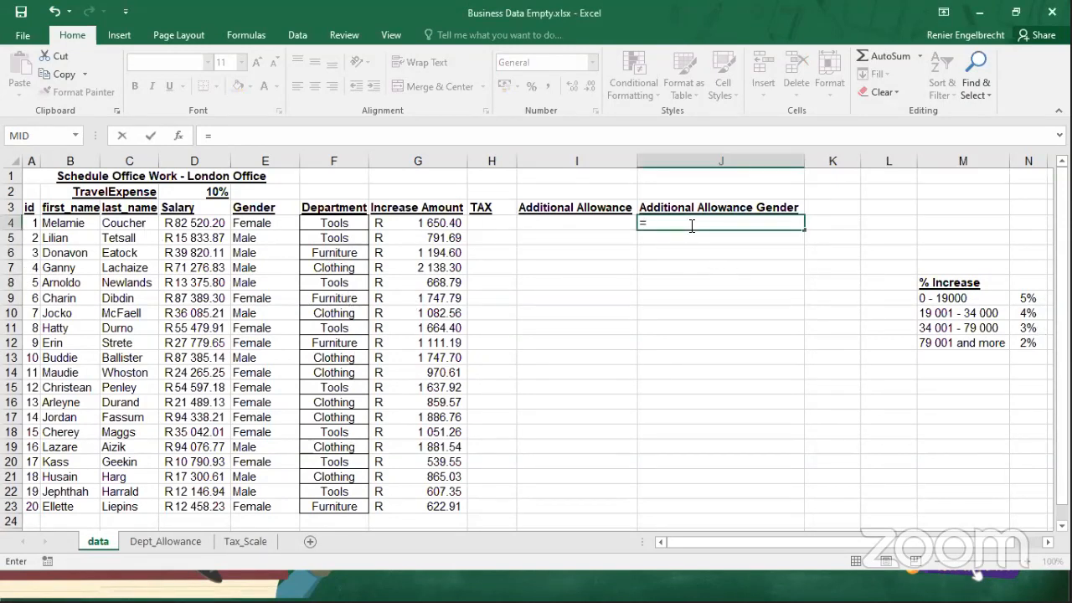
text(vlo)
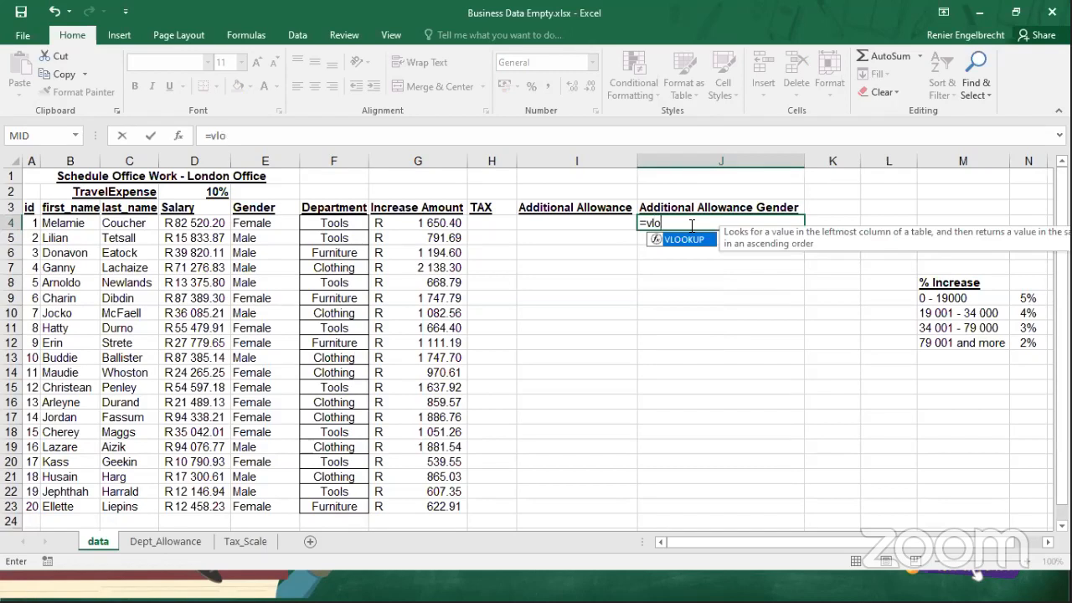
text(okup()
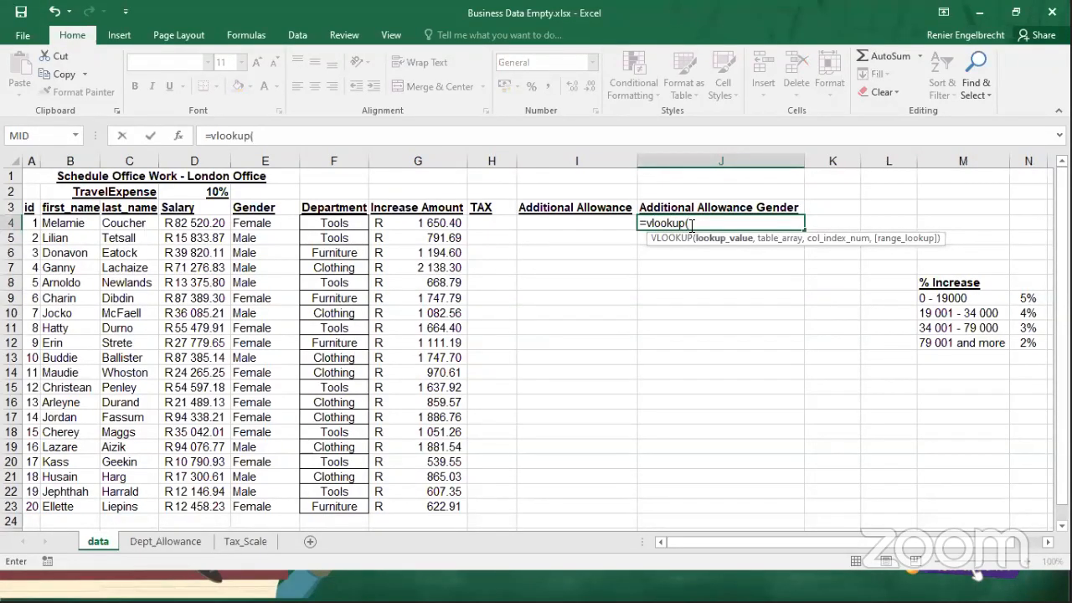
click(265, 222)
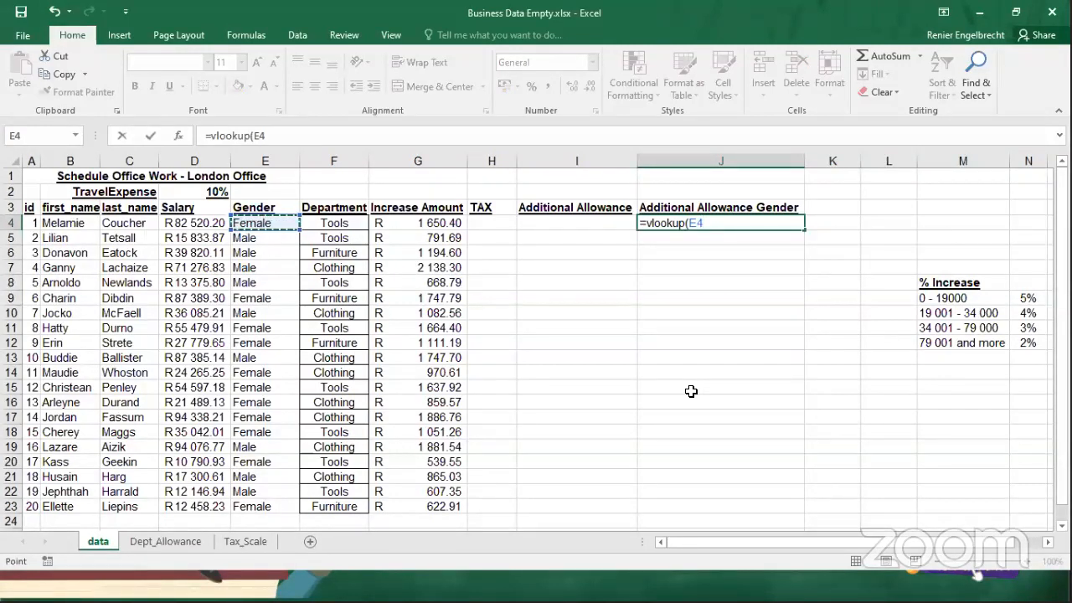
key(Escape)
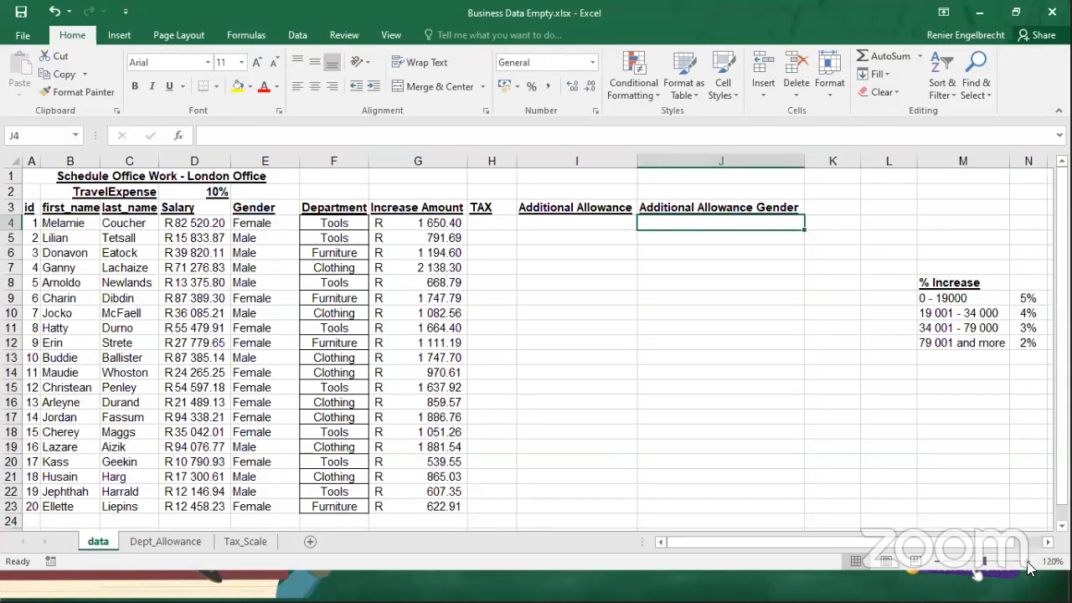
Start a VLOOKUP formula in J4 under Additional Allowance Gender, using the gender in E4 as the lookup value.
click(1029, 562)
click(1029, 562)
click(1029, 562)
click(1029, 562)
scroll(974, 522, up, 1)
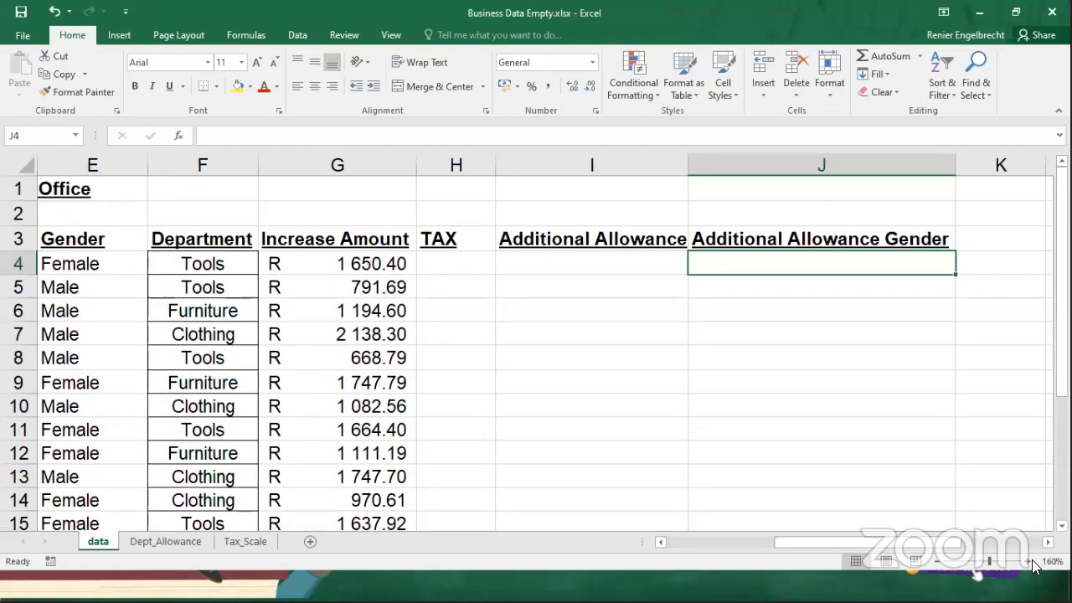
click(1029, 562)
click(1029, 562)
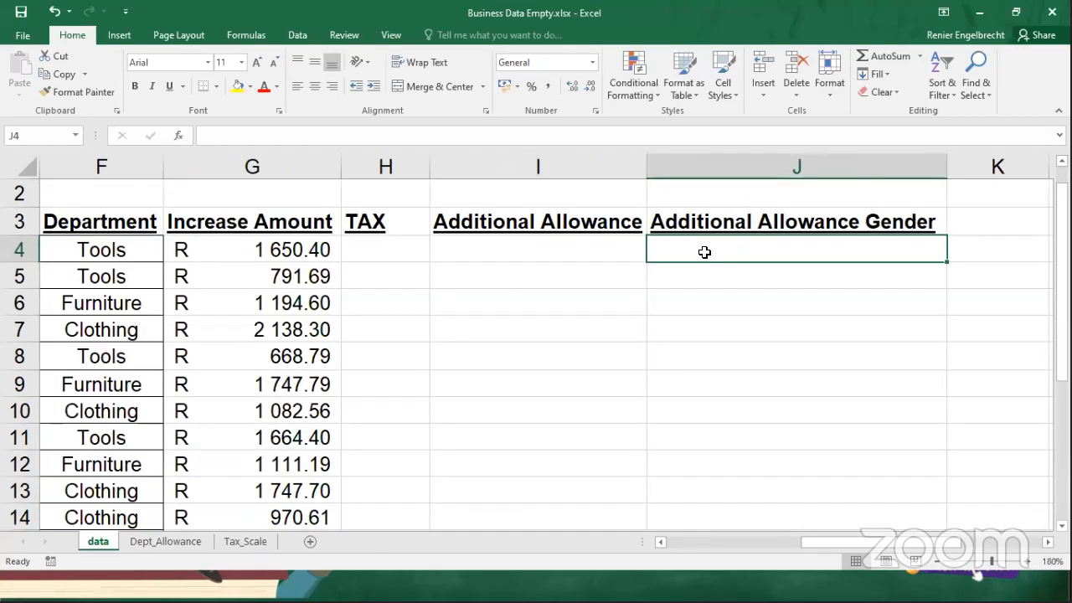
text(=vlookup)
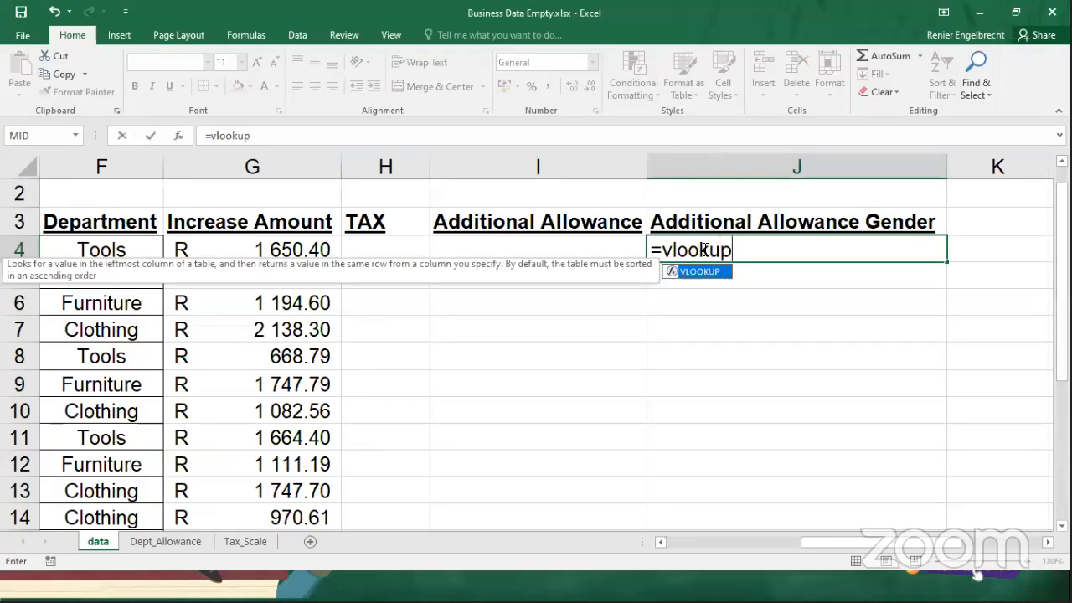
text(()
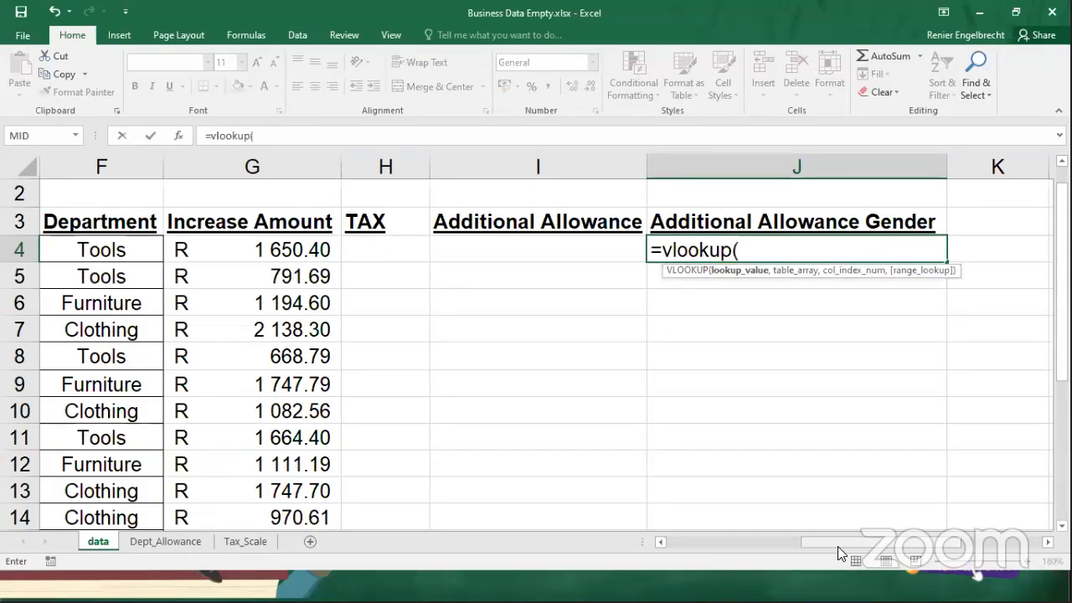
scroll(837, 543, left, 3)
click(342, 249)
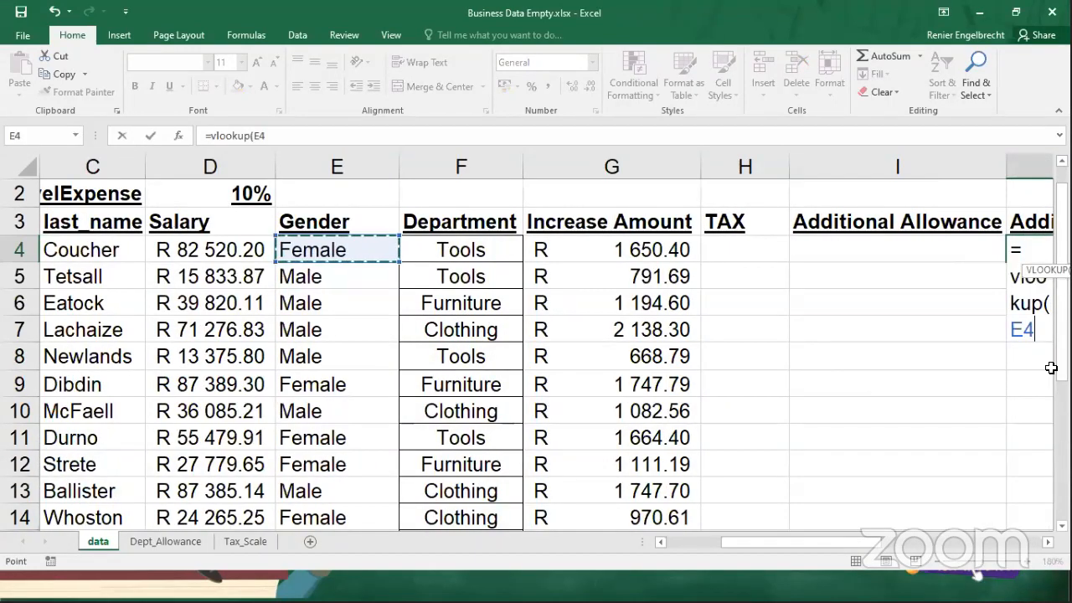
scroll(835, 545, right, 3)
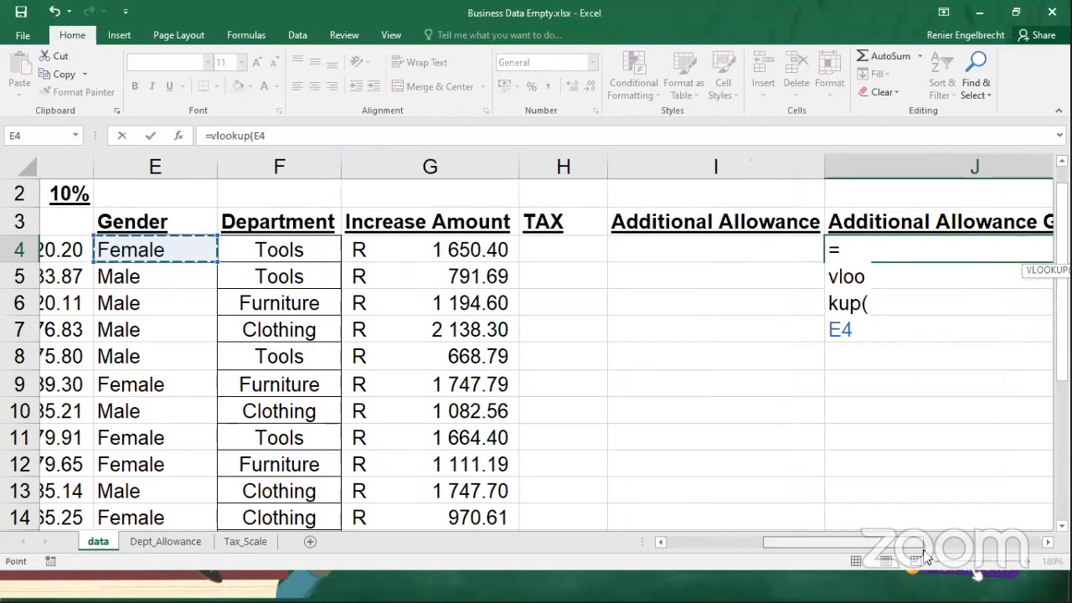
scroll(912, 550, right, 3)
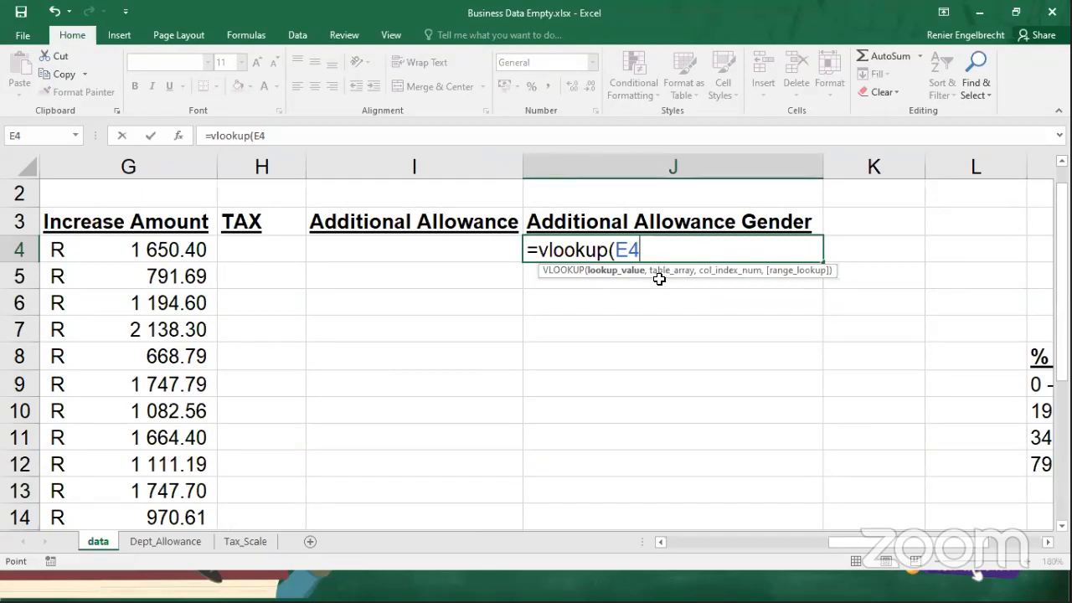
text(,)
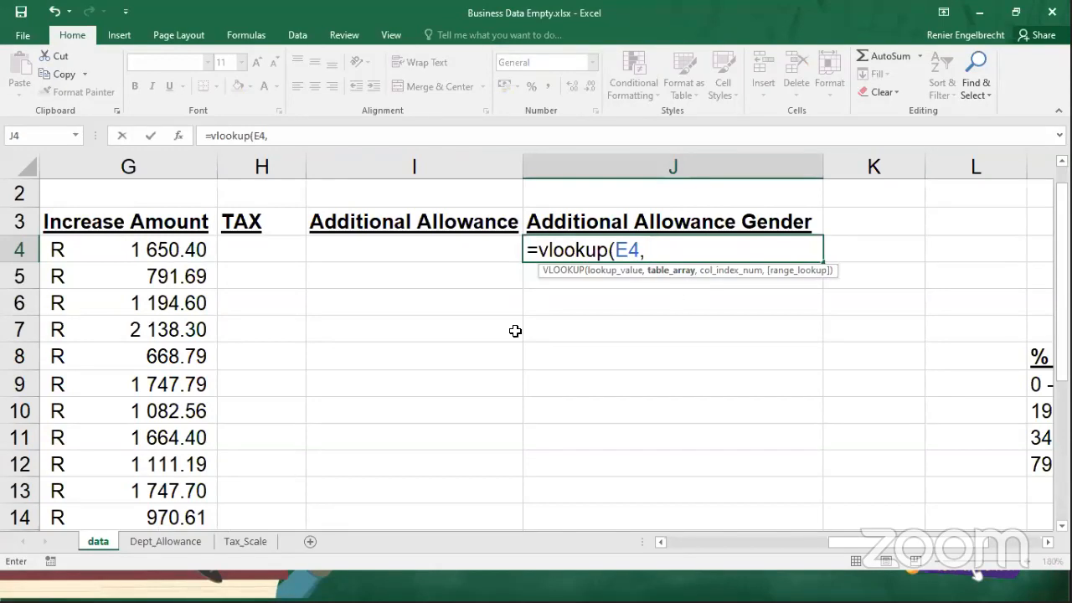
Try to add the Male/Female allowance range A8:B9 on the Dept_Allowance sheet as the VLOOKUP's absolute table array.
click(187, 545)
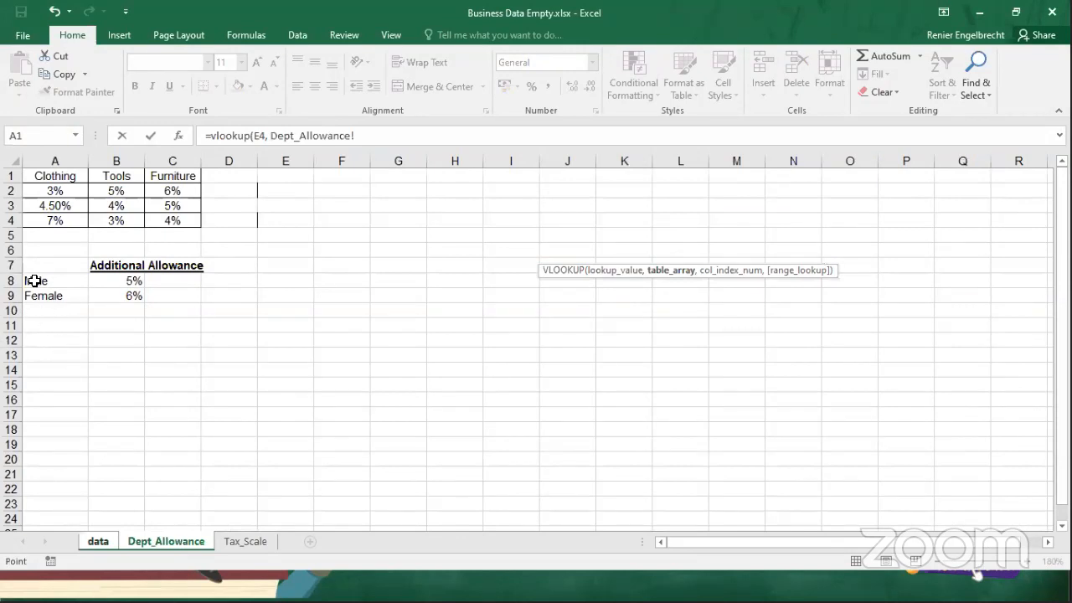
drag(34, 280, 115, 299)
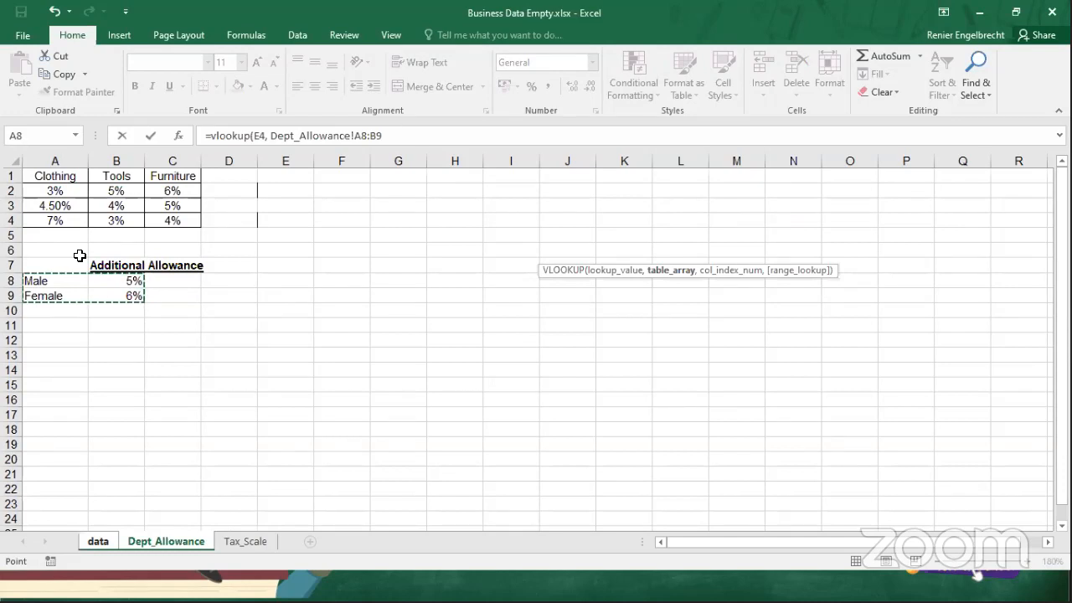
key(F4)
click(97, 543)
drag(700, 249, 749, 250)
key(F4)
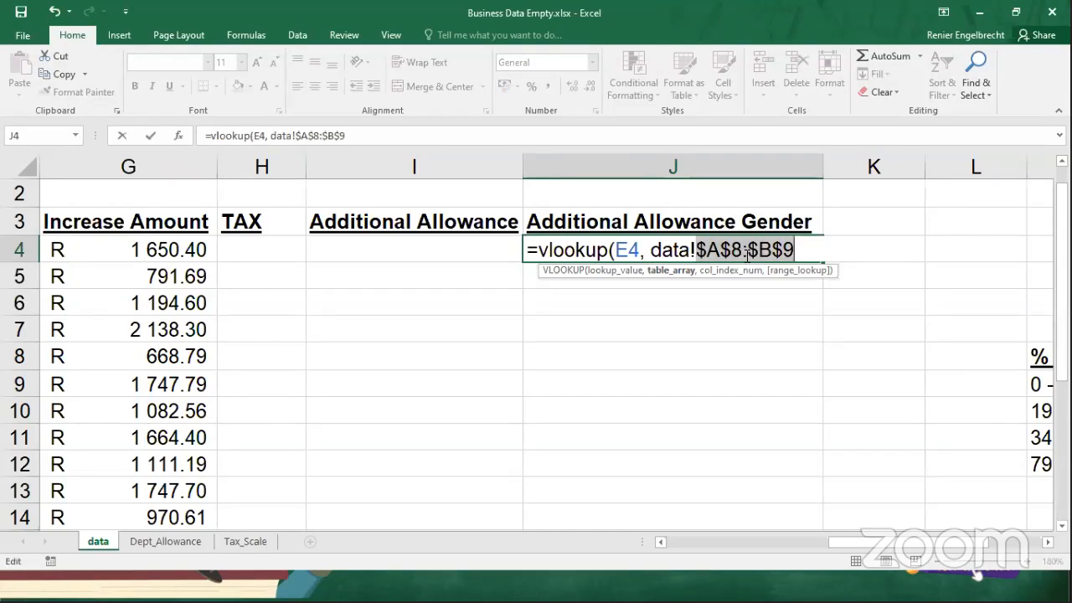
click(821, 253)
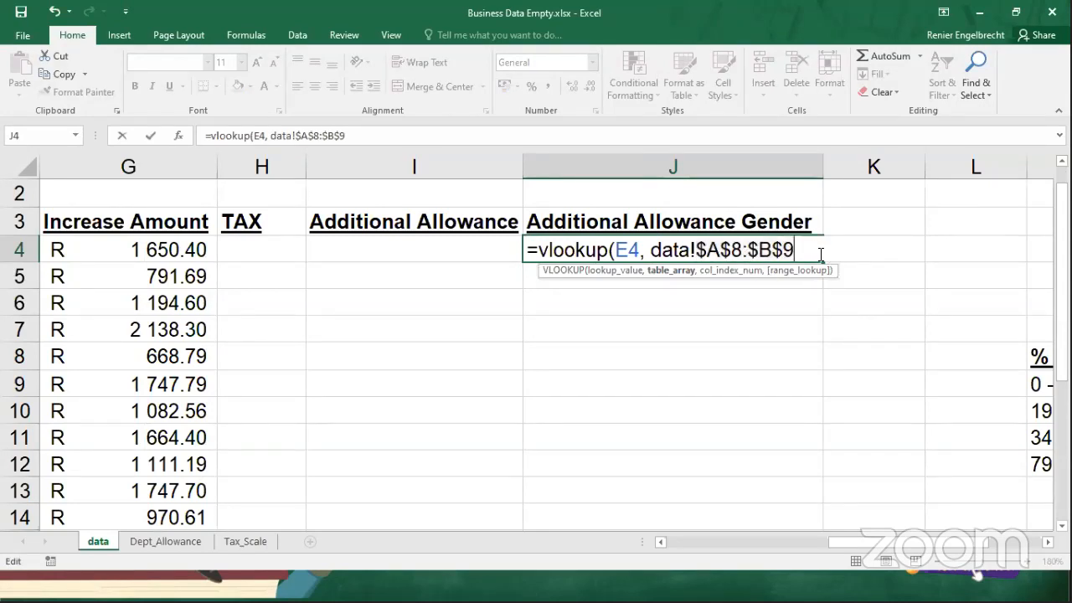
text(,)
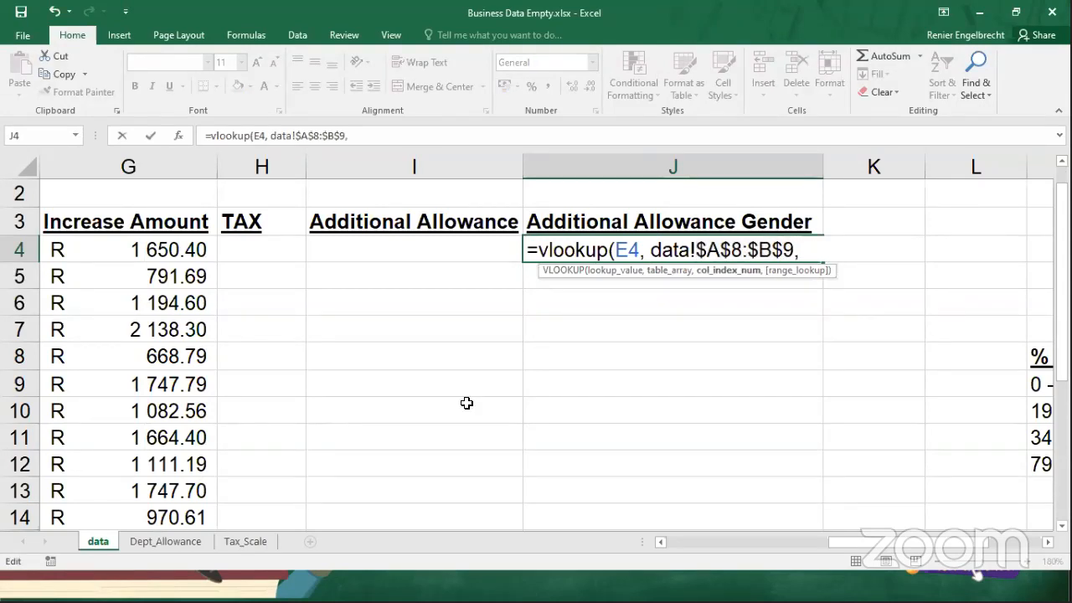
Delete the table array and column index arguments from the J4 formula, leaving only =vlookup(E4,.
click(166, 541)
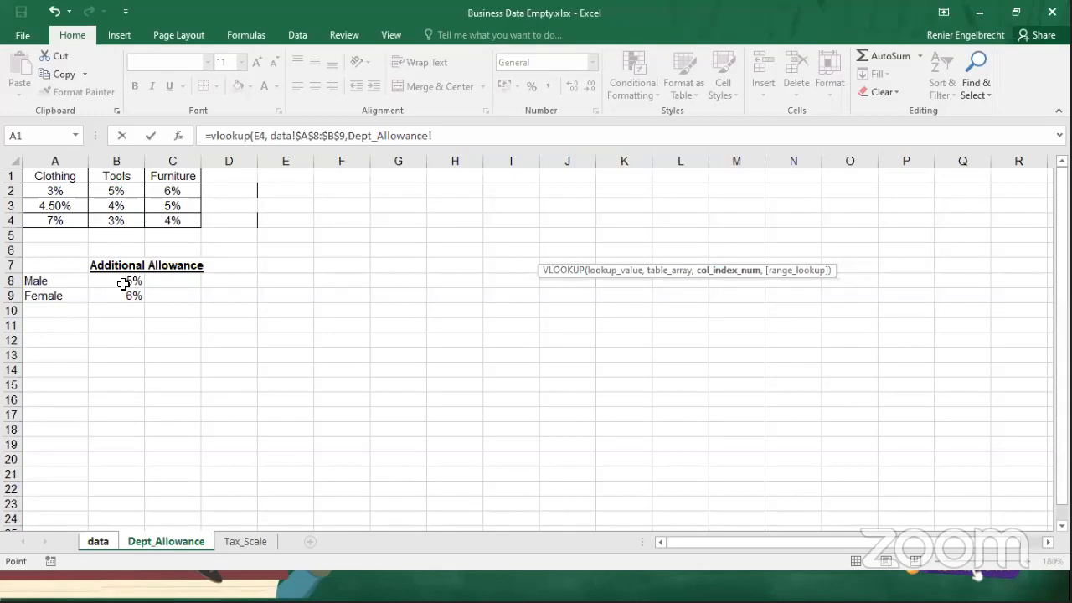
click(107, 545)
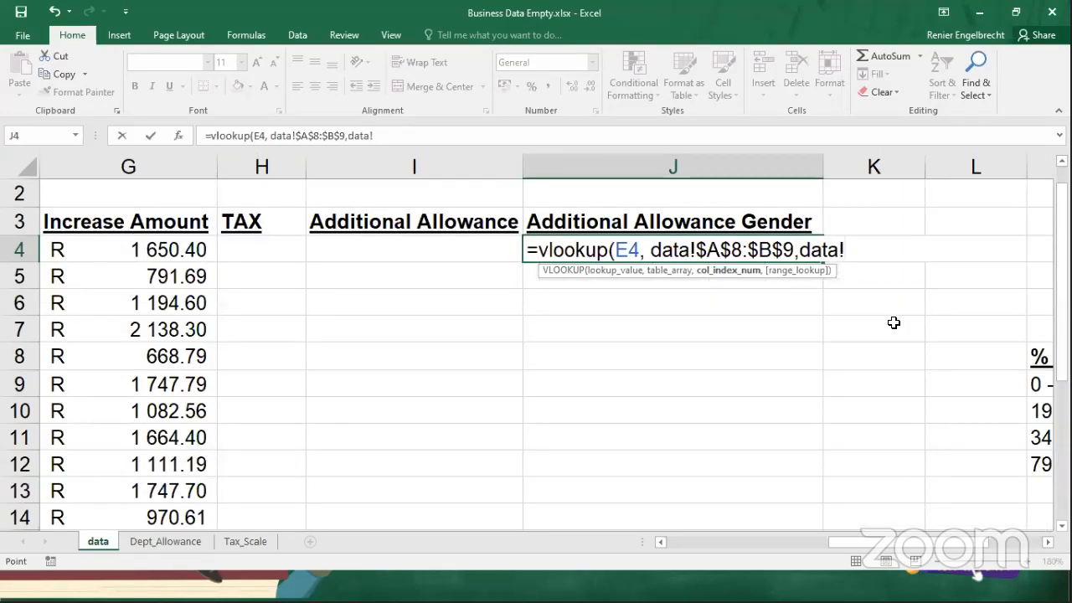
text(,)
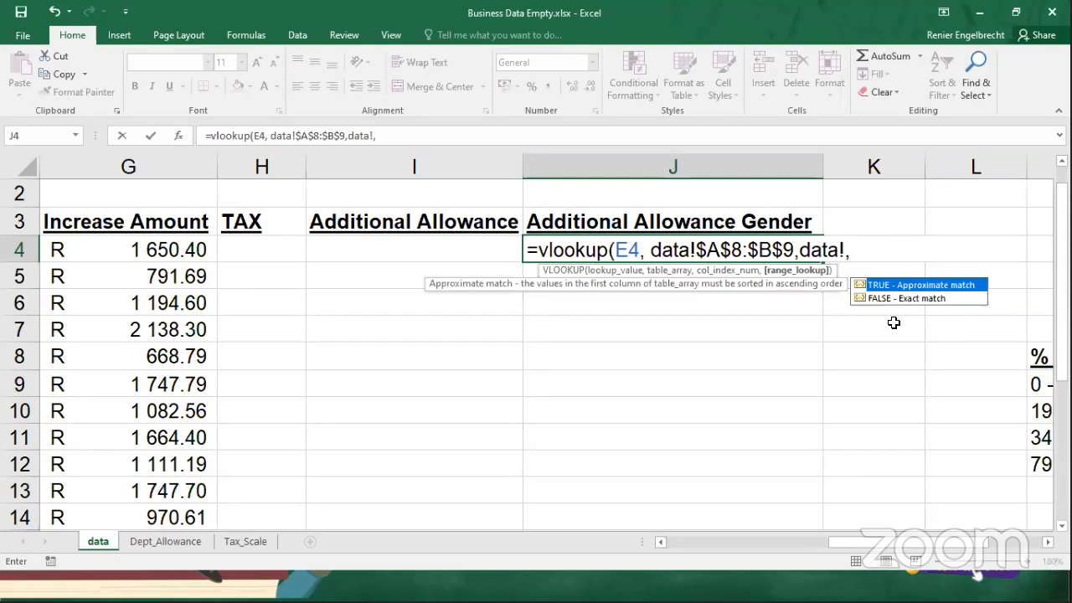
key(BackSpace)
key(BackSpace)
key(BackSpace)
key(BackSpace)
key(BackSpace)
key(BackSpace)
key(BackSpace)
key(BackSpace)
key(BackSpace)
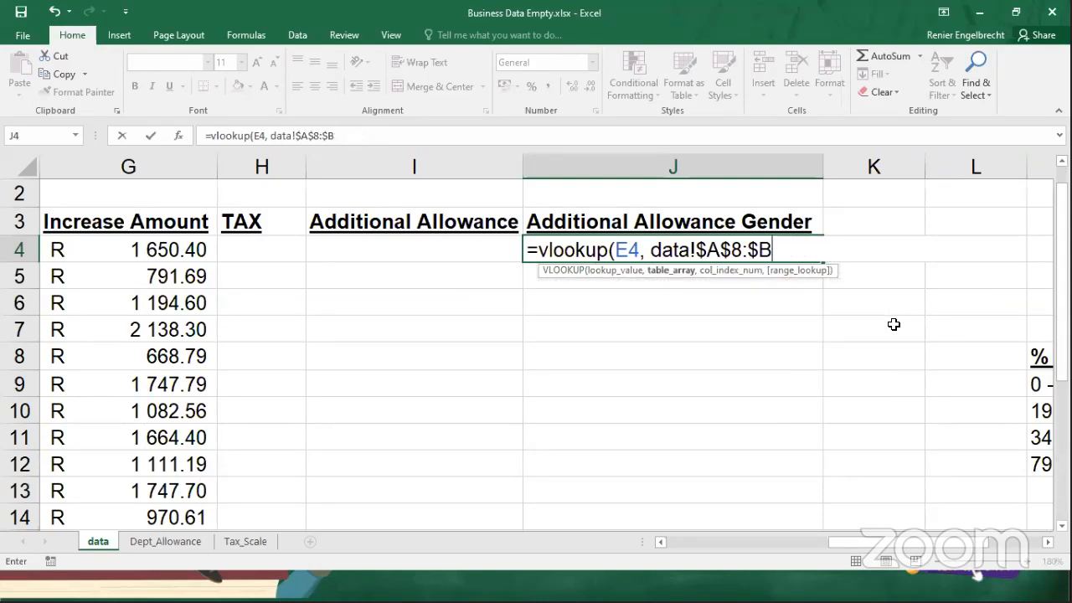
key(BackSpace)
key(BackSpace)
key(BackSpace)
key(BackSpace)
key(BackSpace)
key(BackSpace)
key(BackSpace)
key(BackSpace)
key(BackSpace)
key(BackSpace)
key(BackSpace)
key(BackSpace)
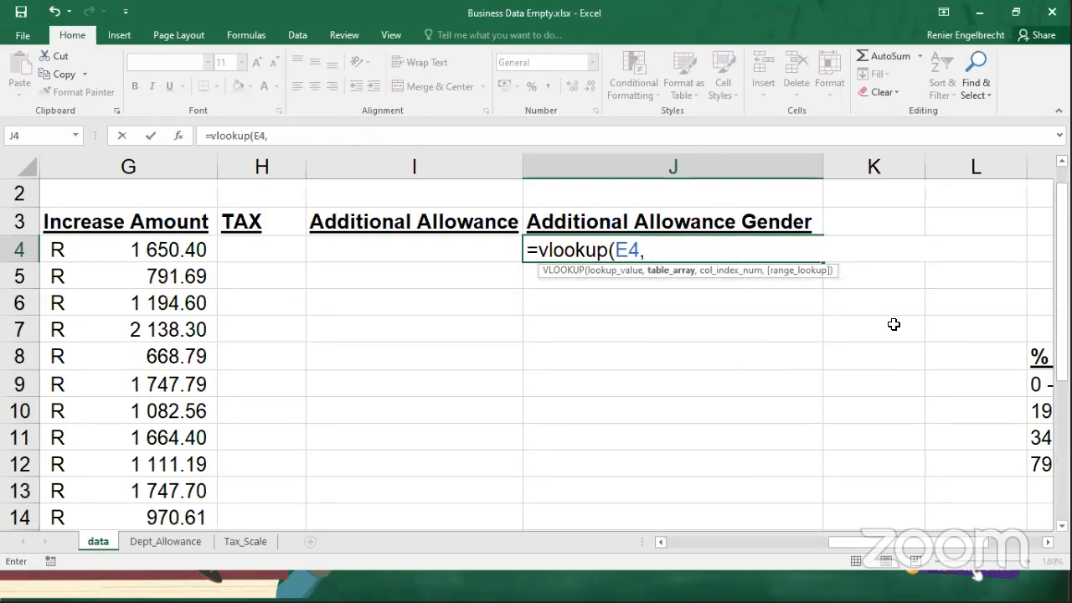
Add the absolute range Dept_Allowance!$A$8:$B$9 as the table array of the J4 VLOOKUP, removing the stray data! reference.
click(165, 541)
drag(51, 281, 111, 298)
key(F4)
text(,)
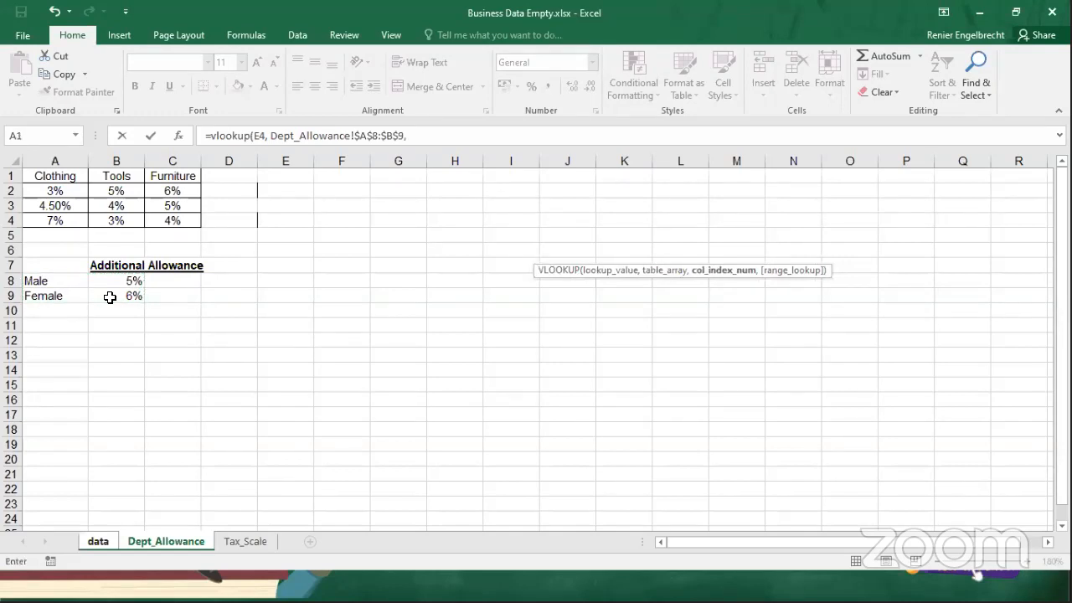
click(98, 542)
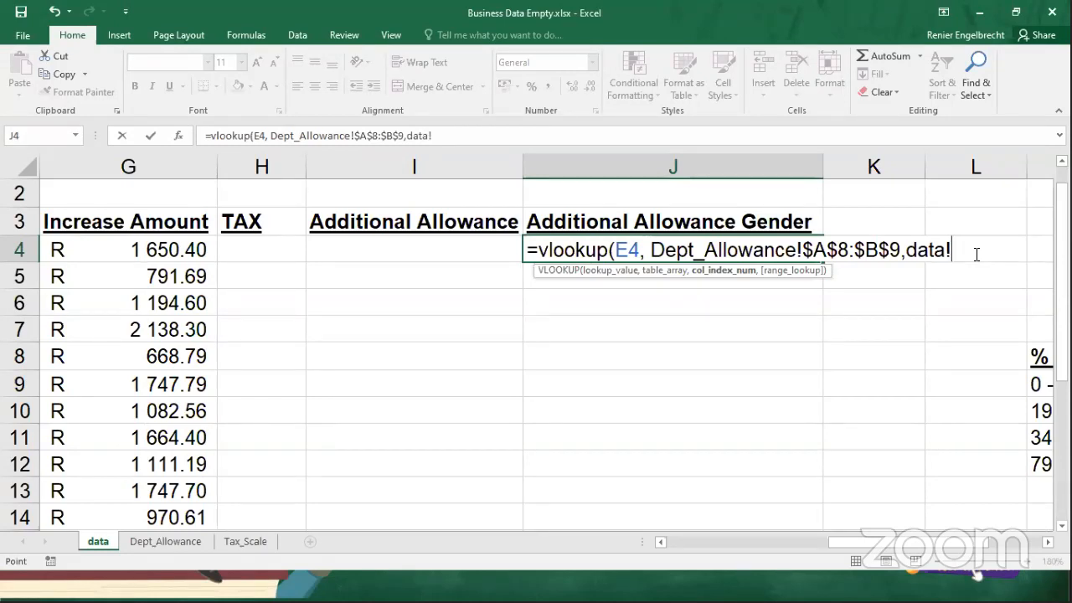
key(BackSpace)
key(BackSpace)
key(BackSpace)
key(BackSpace)
key(BackSpace)
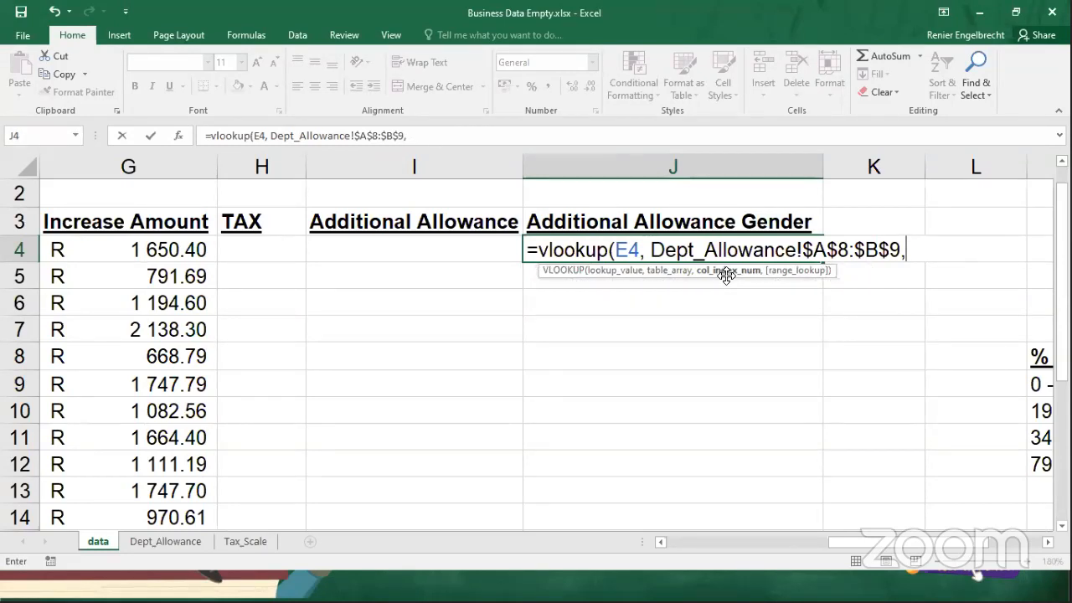
Complete the J4 VLOOKUP with column index 2 and an exact match (FALSE).
text(2,)
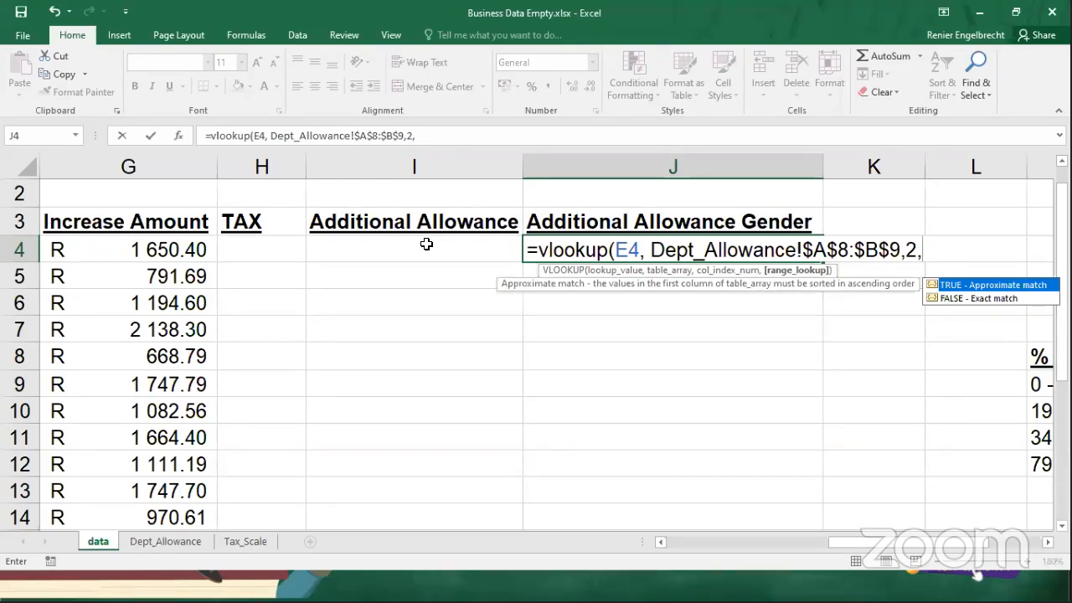
double_click(954, 299)
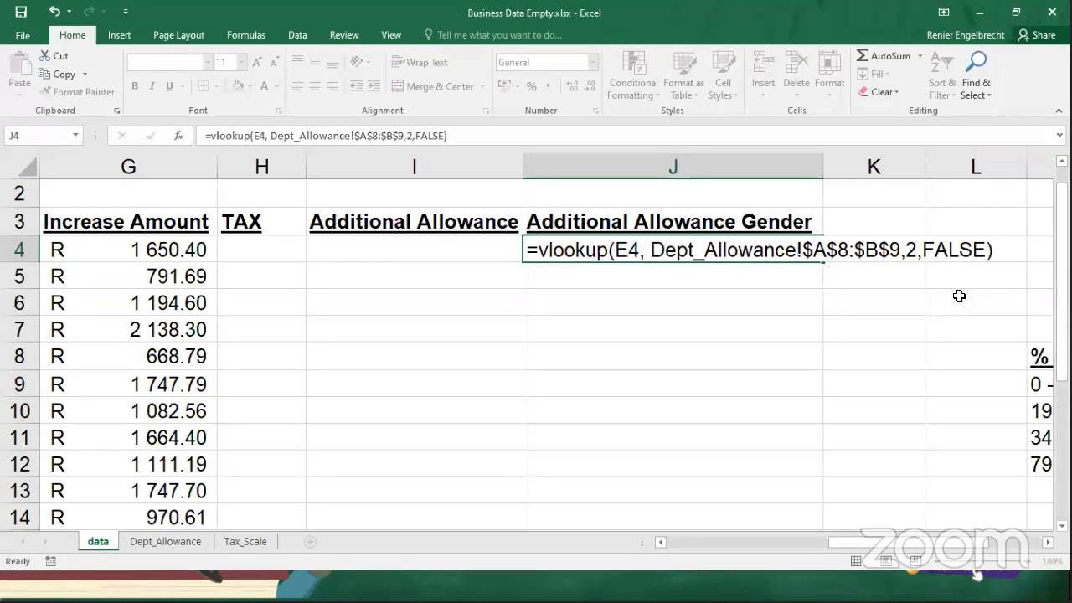
key(Return)
click(768, 250)
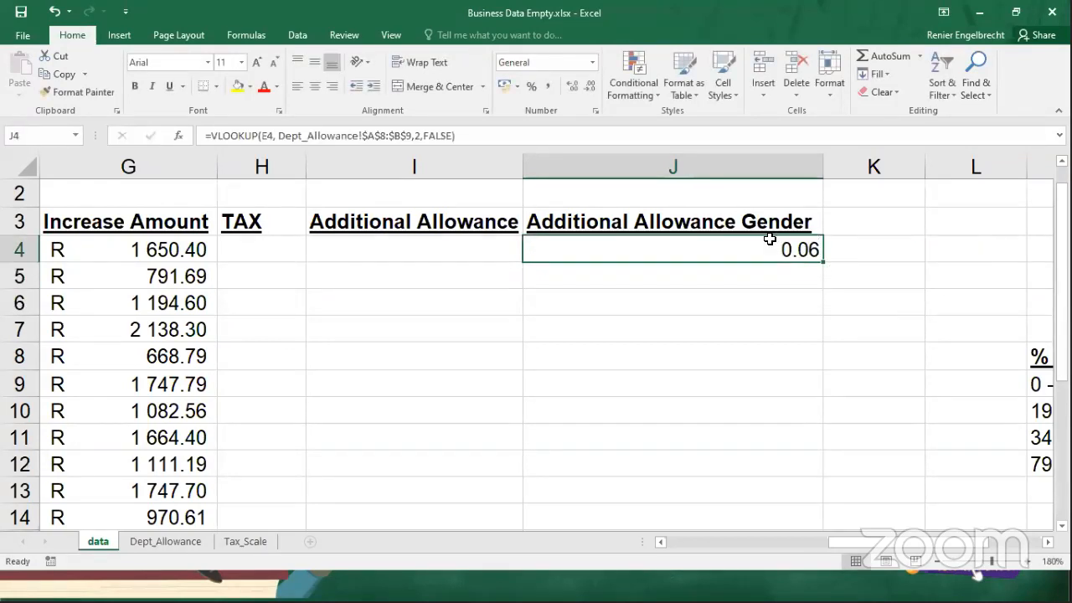
Check the J4 result against the Female allowance in B9 of the Dept_Allowance sheet, and return to the data sheet.
click(146, 544)
click(98, 296)
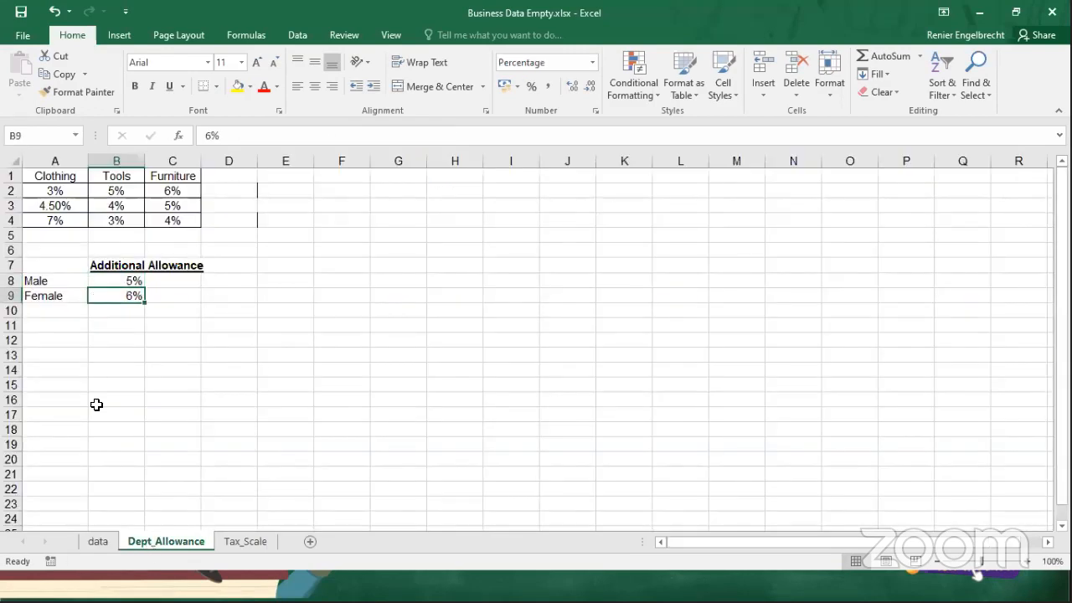
click(98, 542)
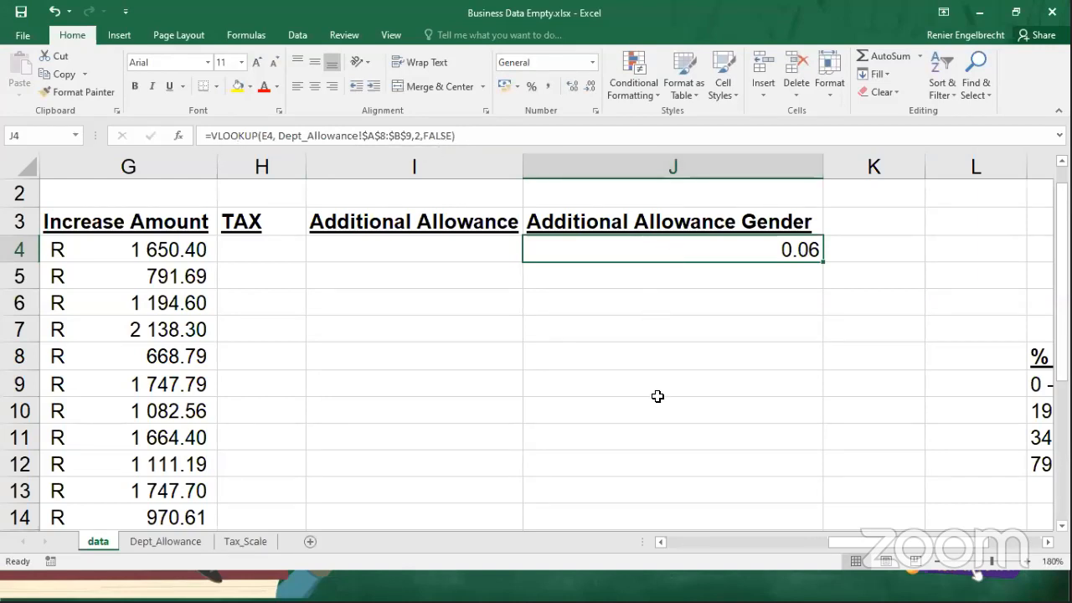
Multiply the VLOOKUP in J4 by the employee's salary in D4.
click(468, 137)
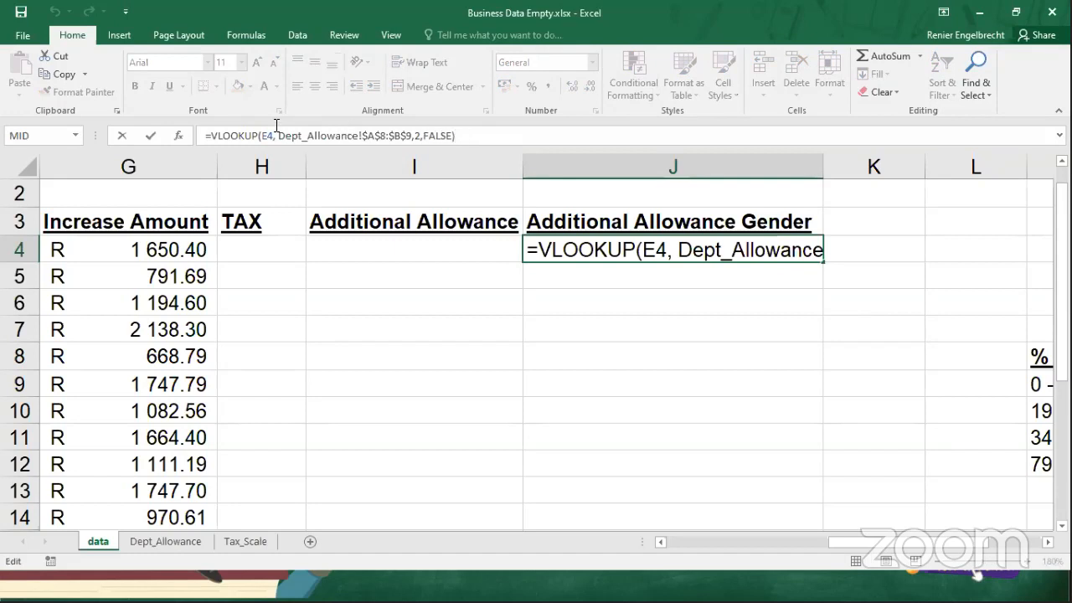
click(225, 136)
text(*)
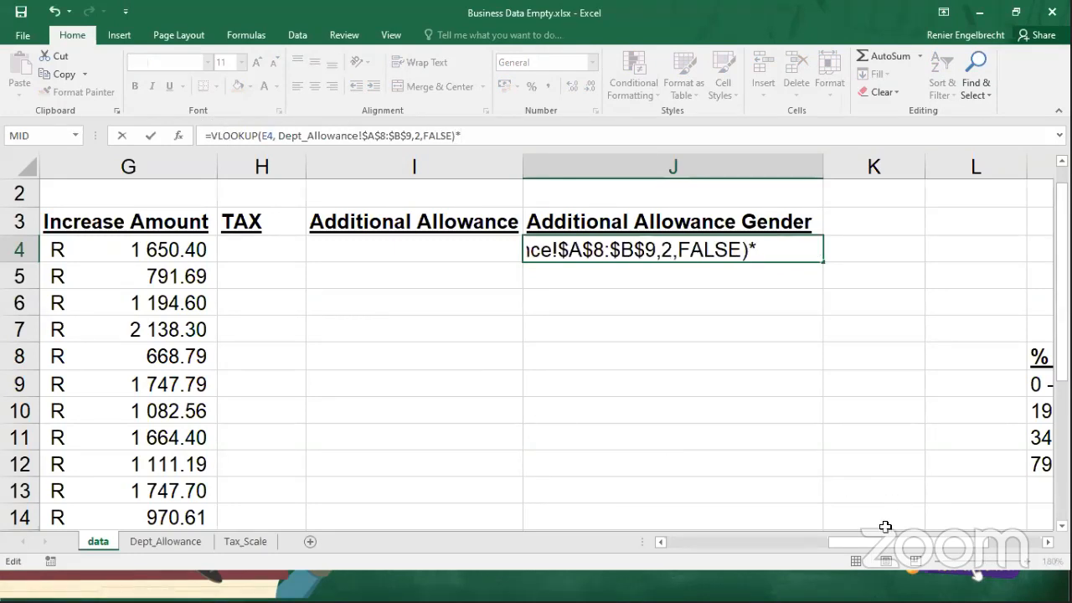
drag(891, 545, 657, 543)
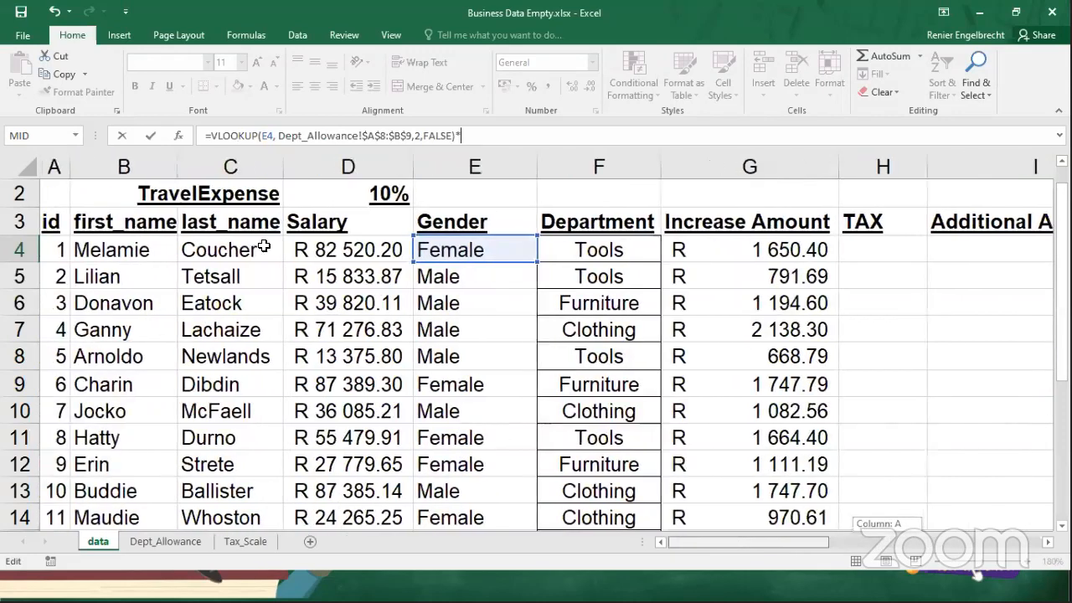
click(331, 250)
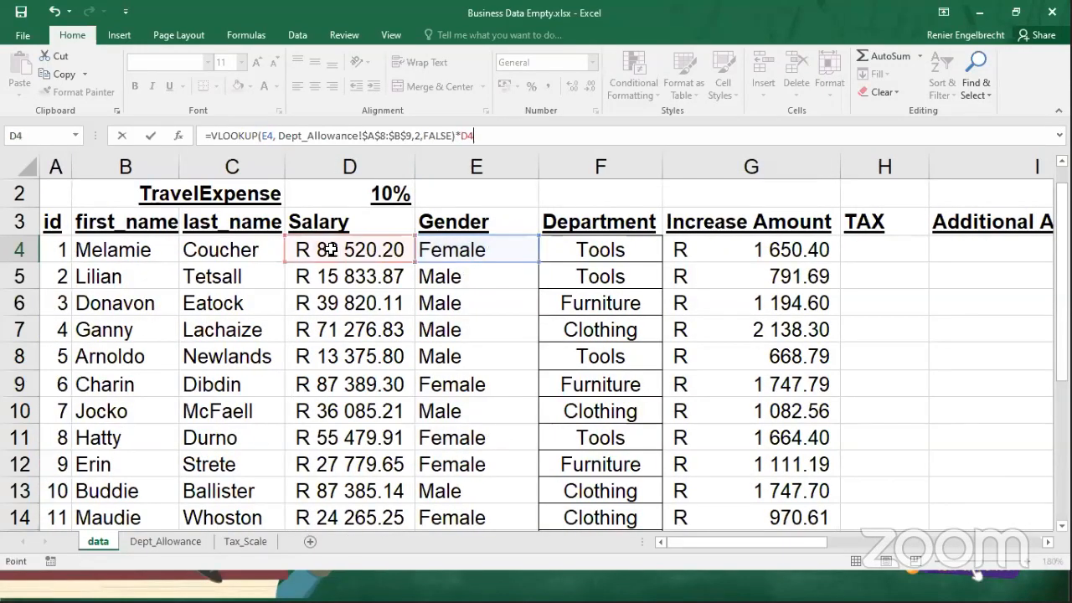
key(Return)
Evaluate the J4 allowance formula step by step through to its final result, and close the evaluation.
click(852, 252)
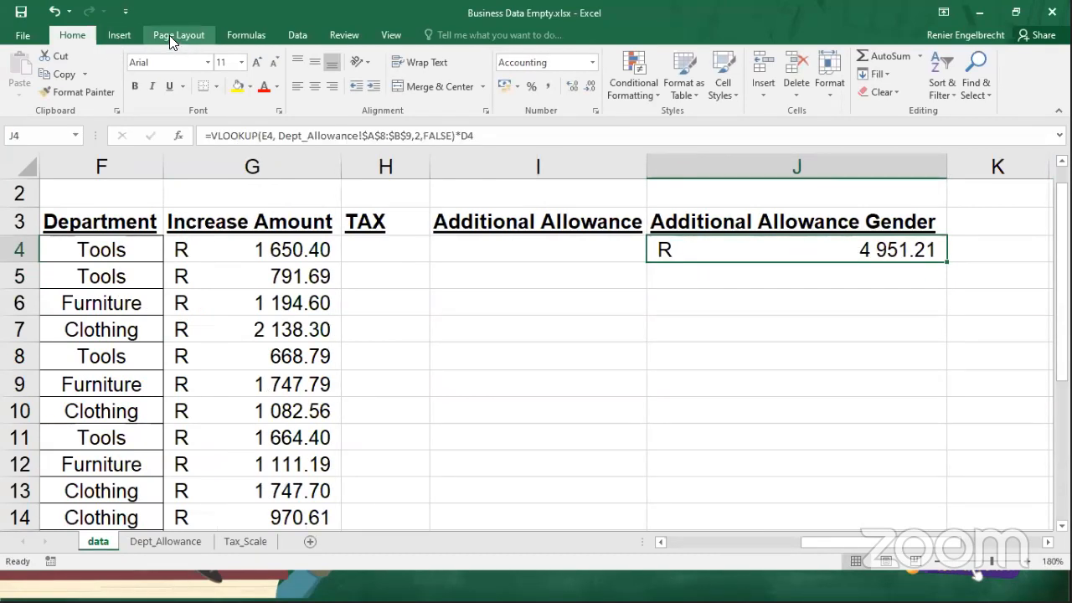
click(243, 38)
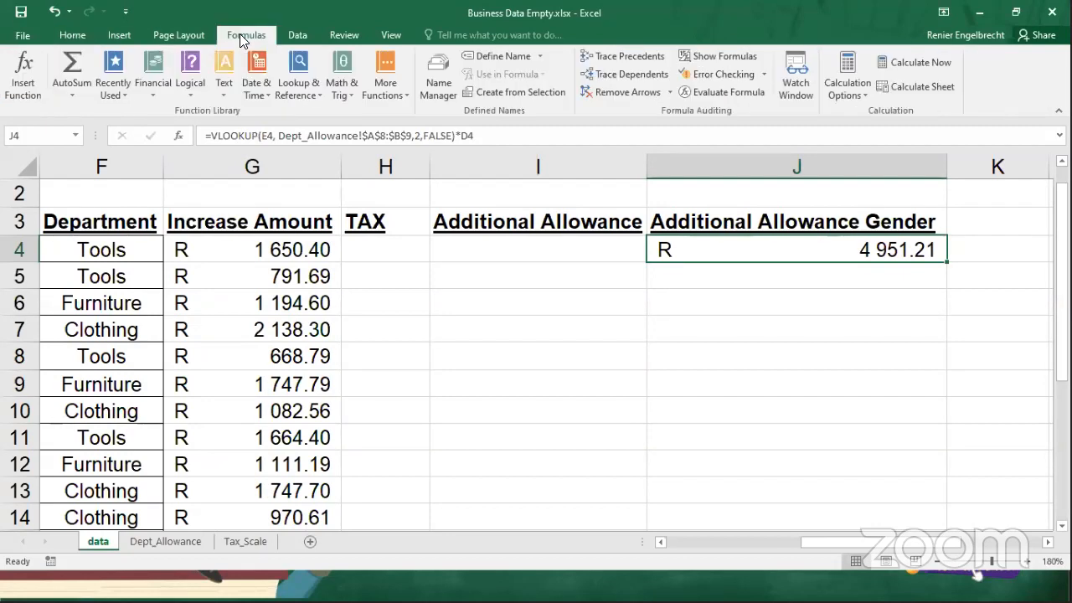
click(729, 92)
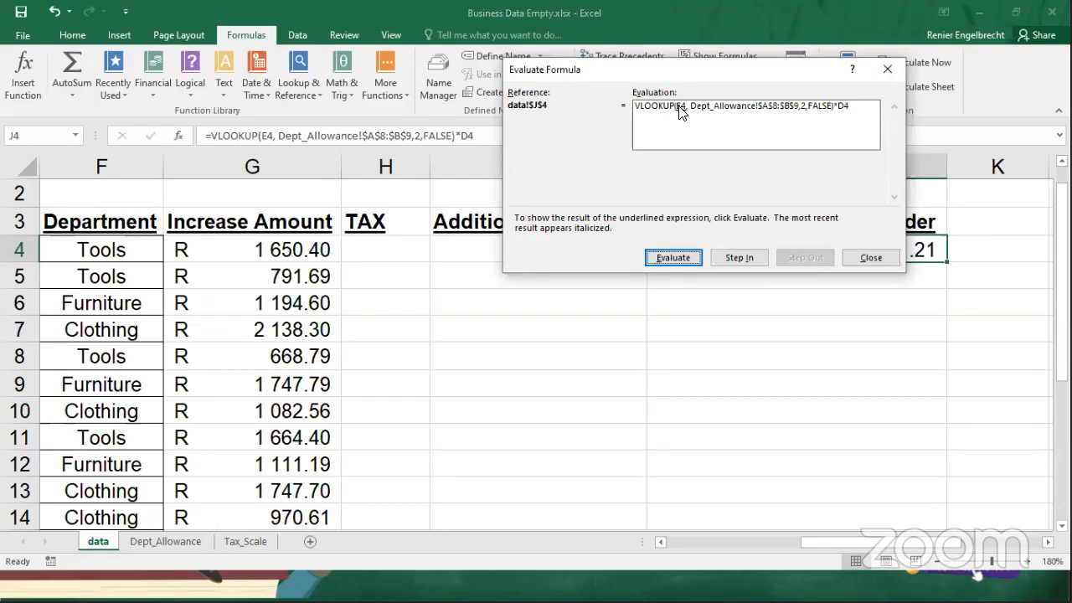
click(671, 257)
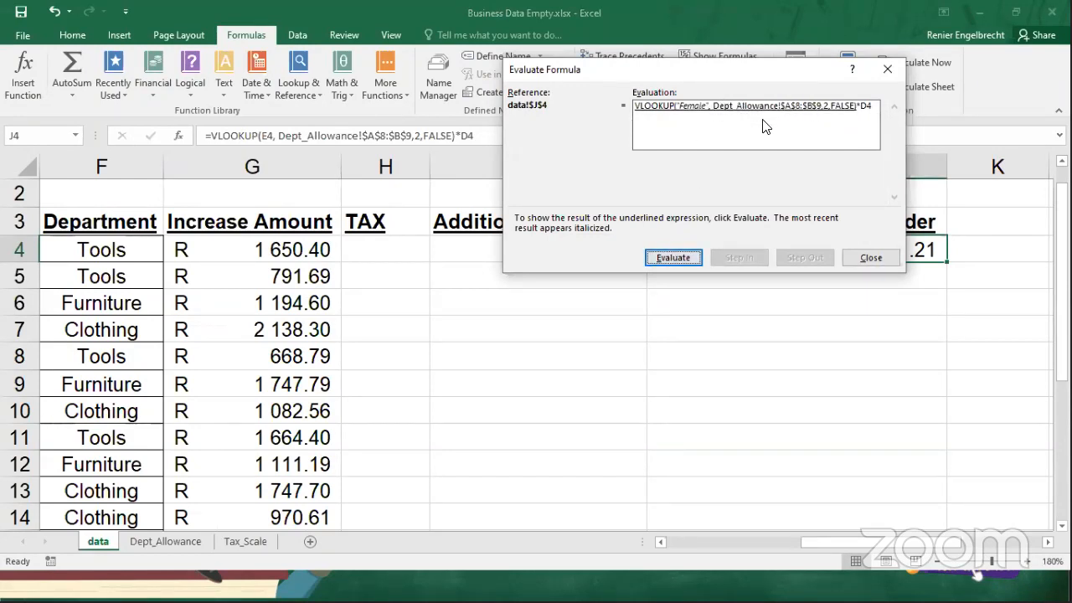
click(671, 260)
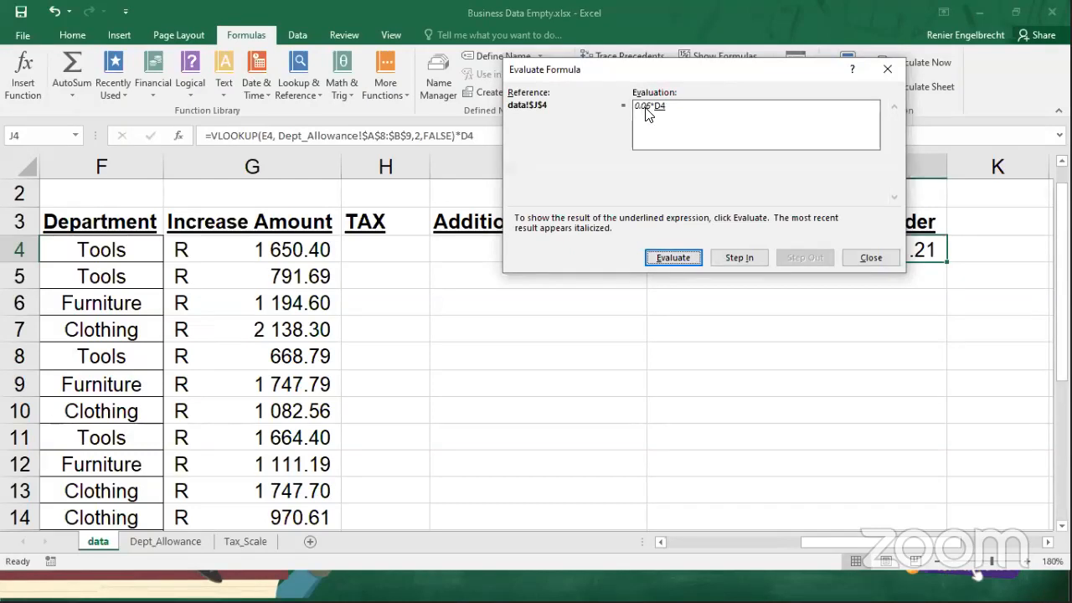
click(674, 257)
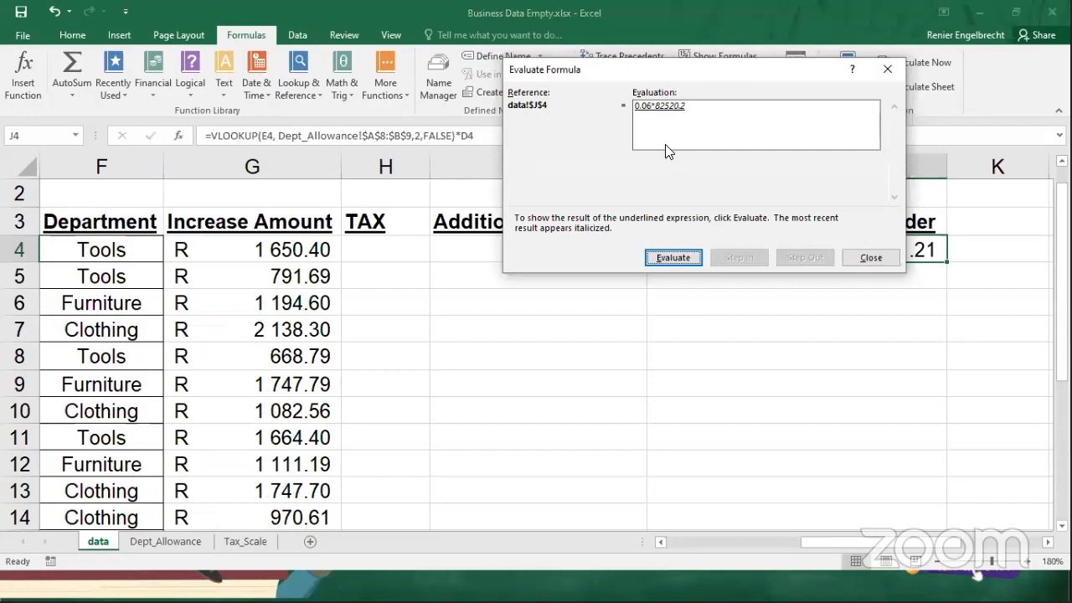
click(668, 258)
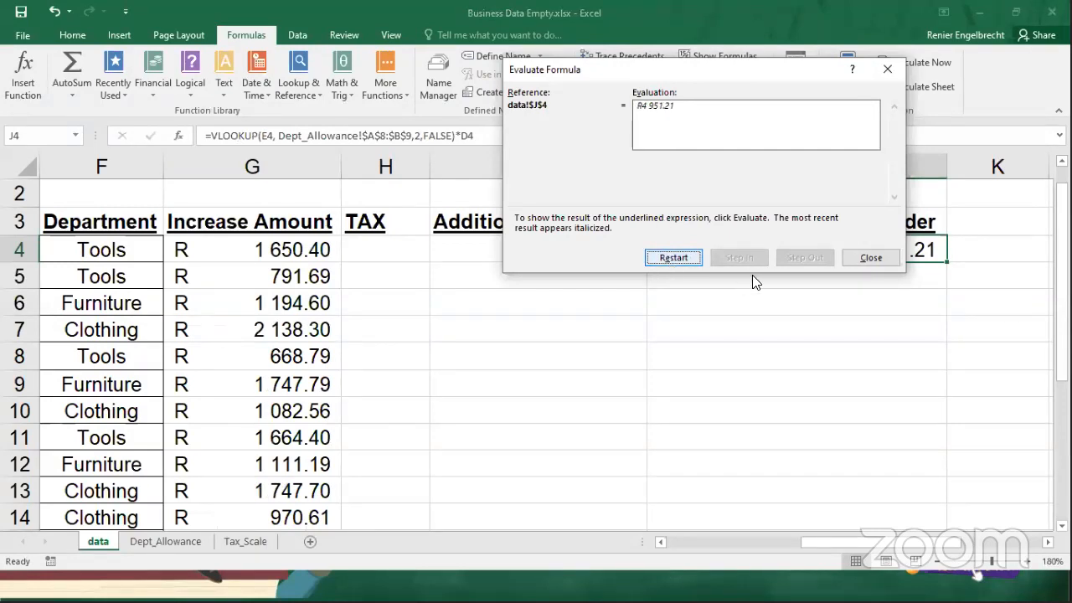
click(871, 258)
Fill the J4 formula down the Additional Allowance Gender column and compare it with the salary and gender columns.
double_click(948, 263)
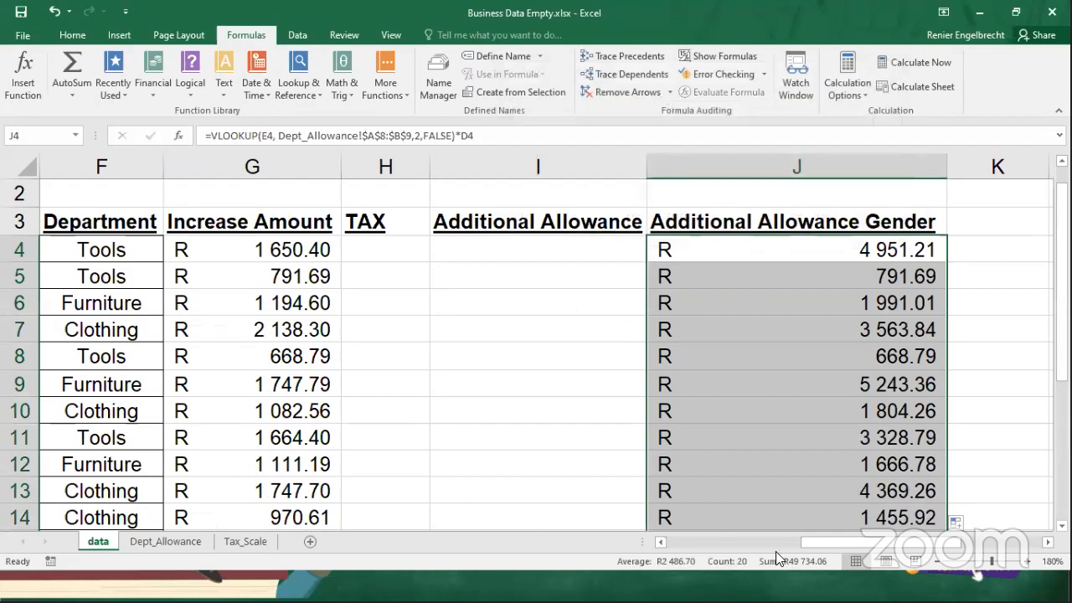
drag(812, 542, 737, 542)
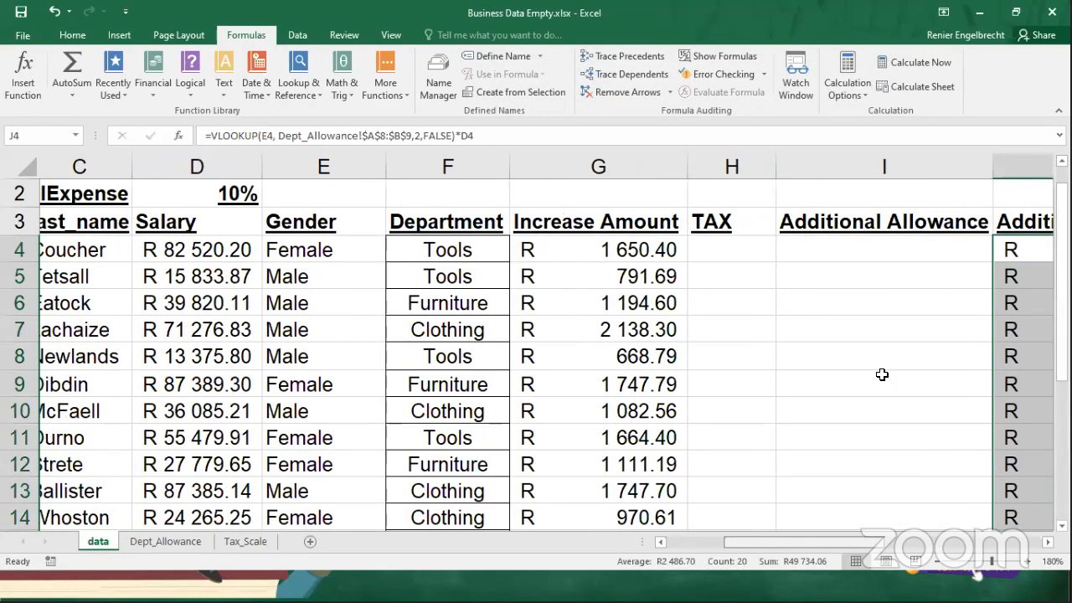
drag(833, 547, 887, 545)
Evaluate the copied formula in J5 step by step to its final result, and close the evaluation.
click(944, 276)
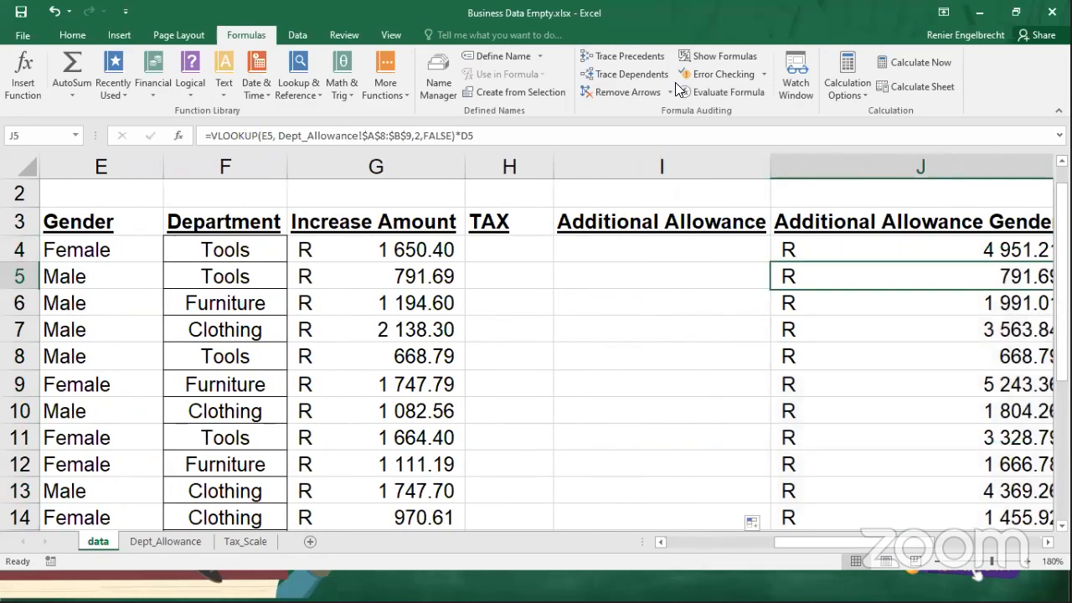
click(727, 92)
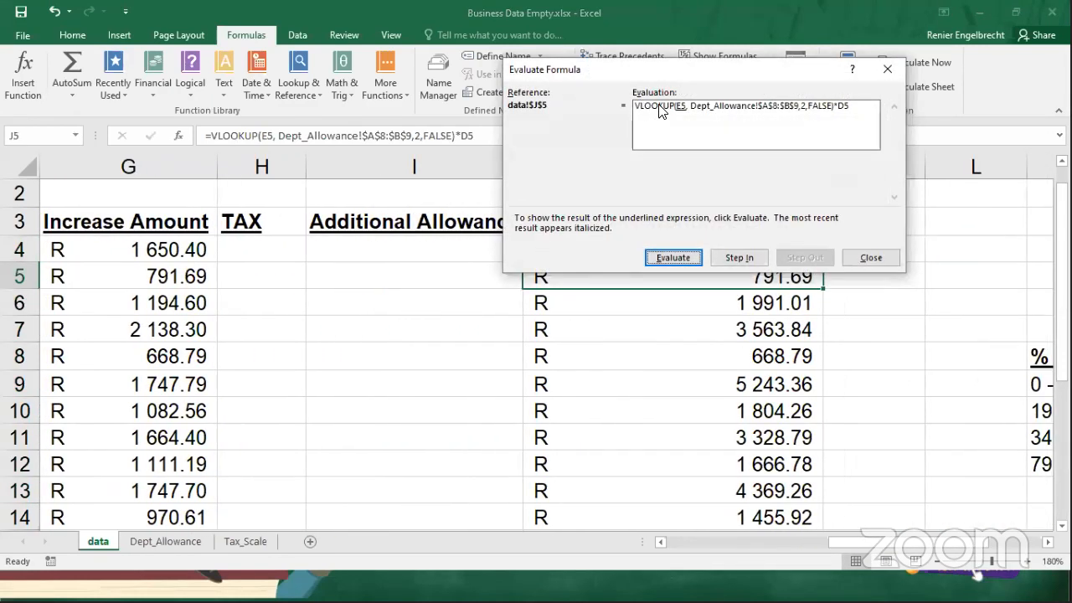
click(674, 258)
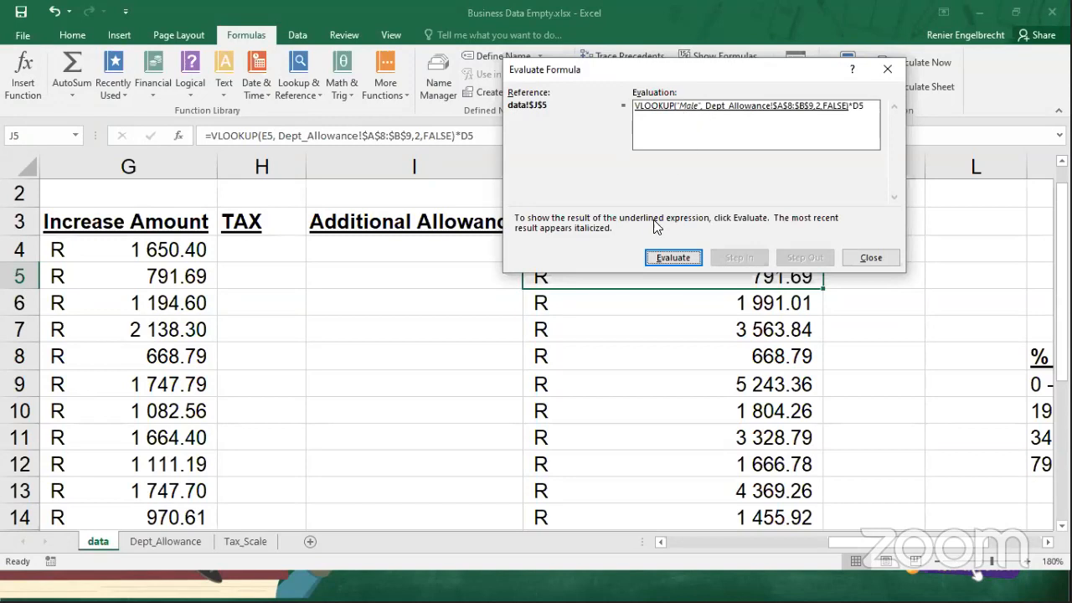
click(689, 260)
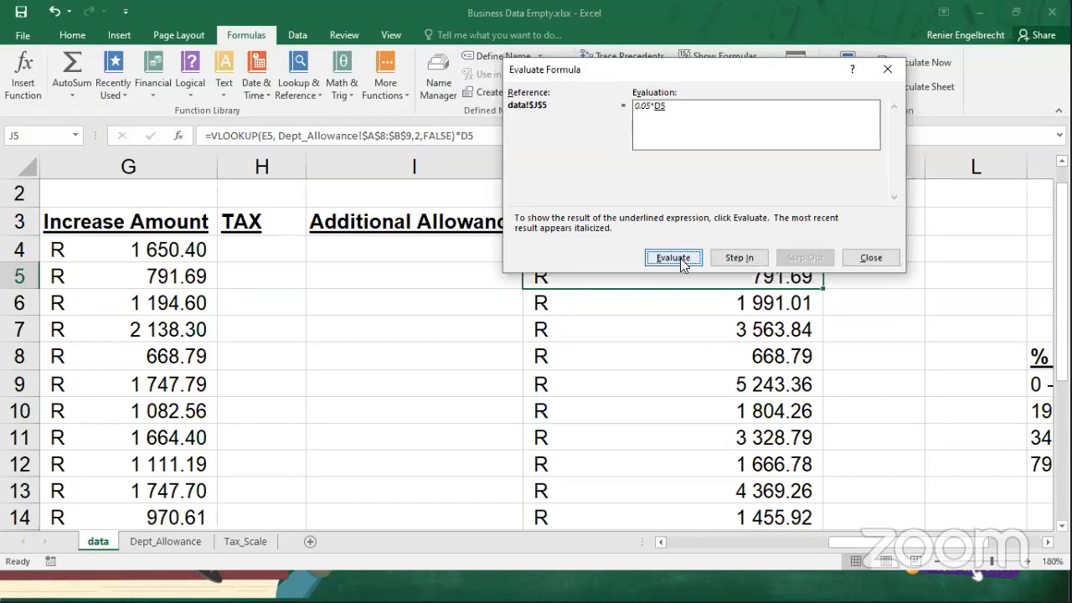
click(684, 263)
click(683, 263)
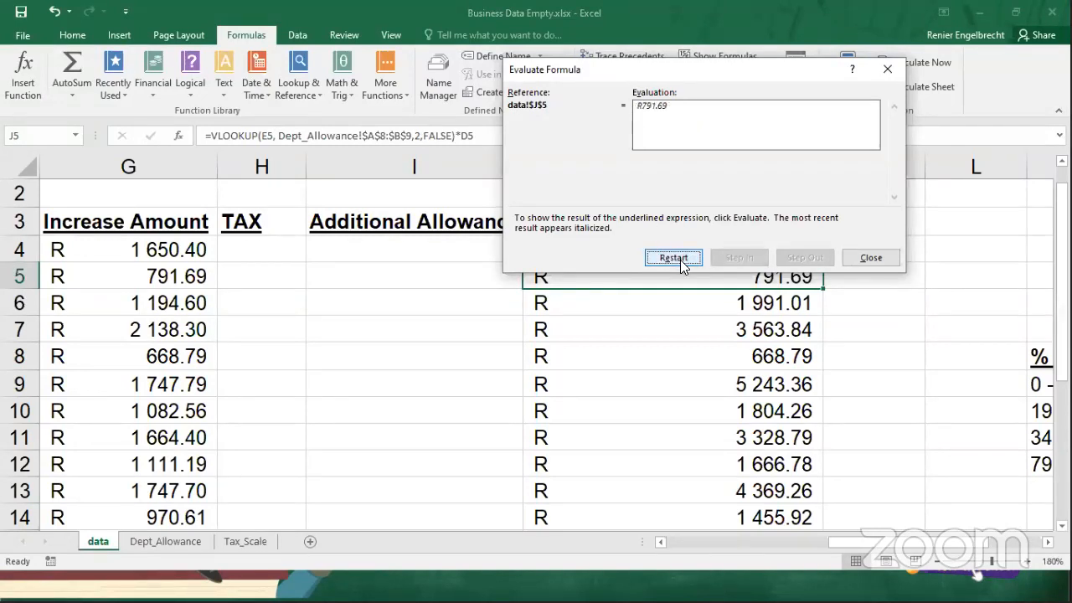
click(868, 258)
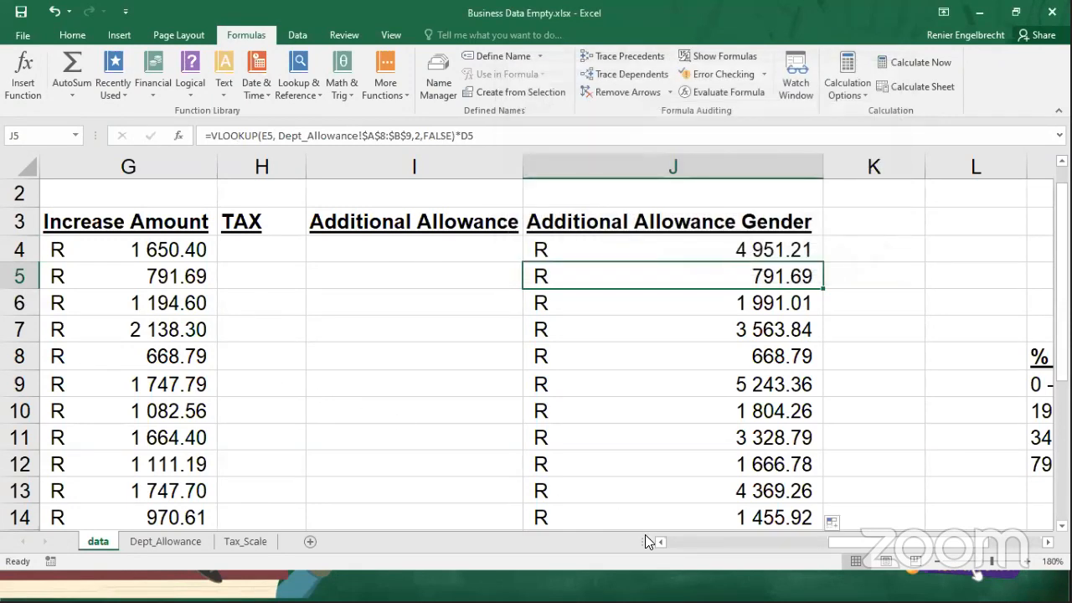
Replace the gender in E4 with the invalid text ll to test the exact-match lookup.
drag(898, 542, 570, 547)
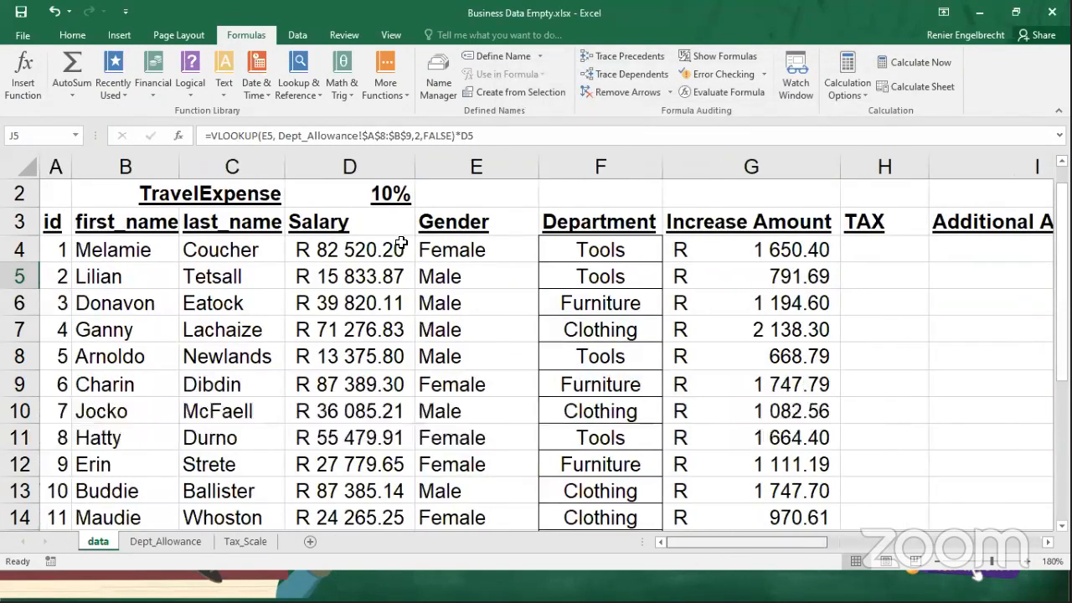
click(423, 252)
text(Il)
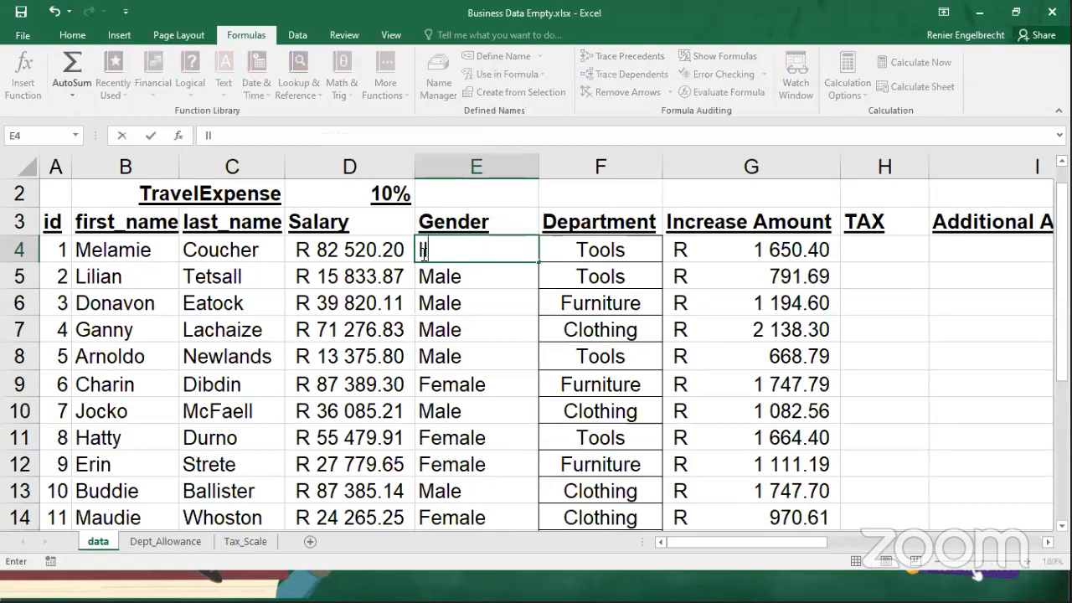
key(Return)
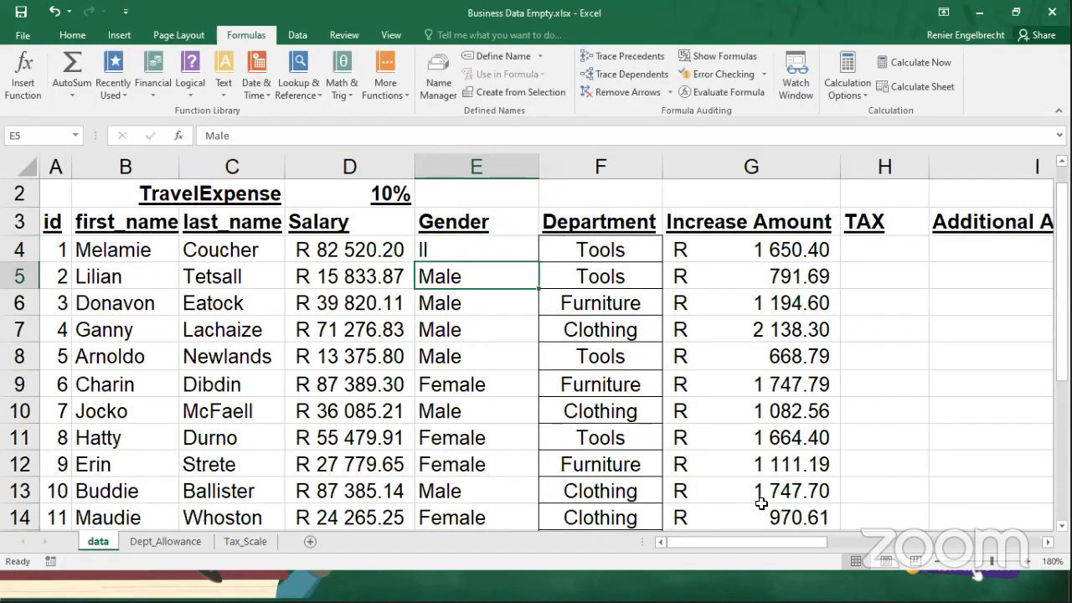
Evaluate the J4 allowance formula with the invalid gender step by step through the VLOOKUP part, and close the evaluation.
drag(772, 540, 898, 545)
scroll(795, 245, right, 1)
click(792, 249)
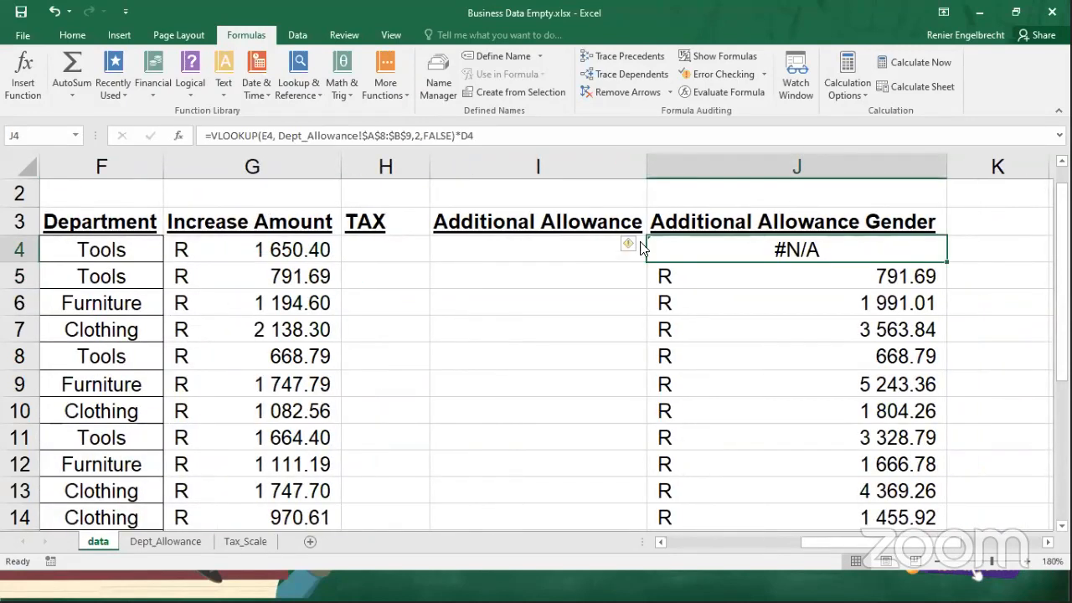
click(629, 247)
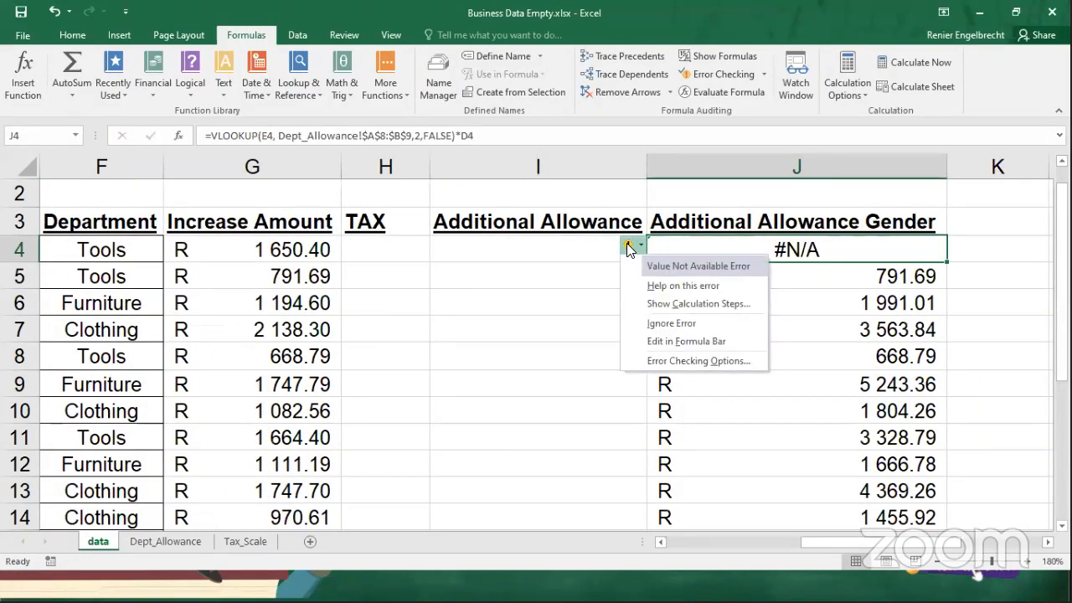
click(706, 95)
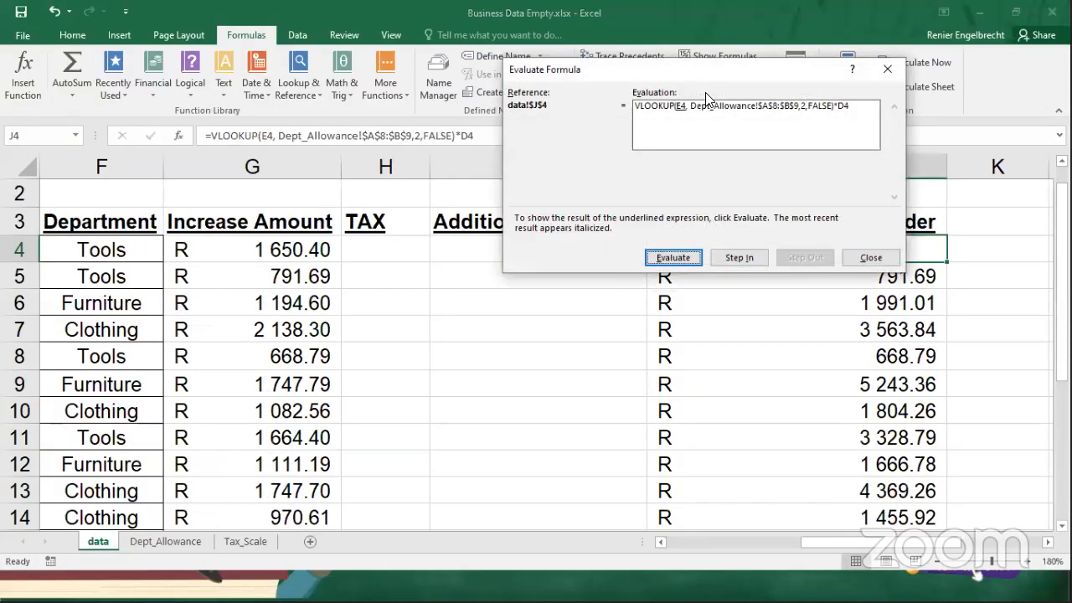
click(683, 255)
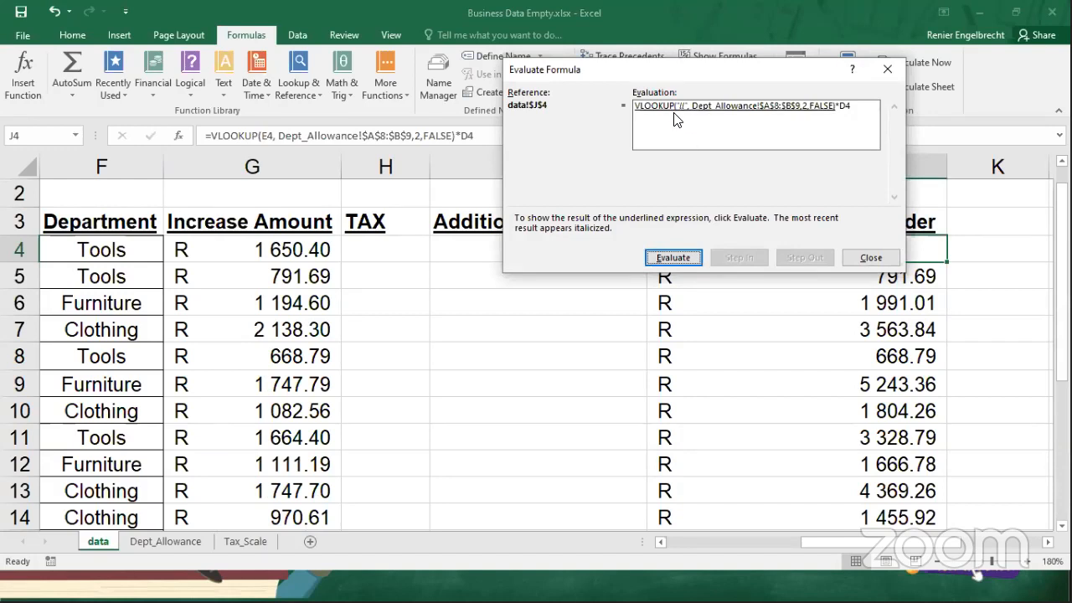
click(666, 264)
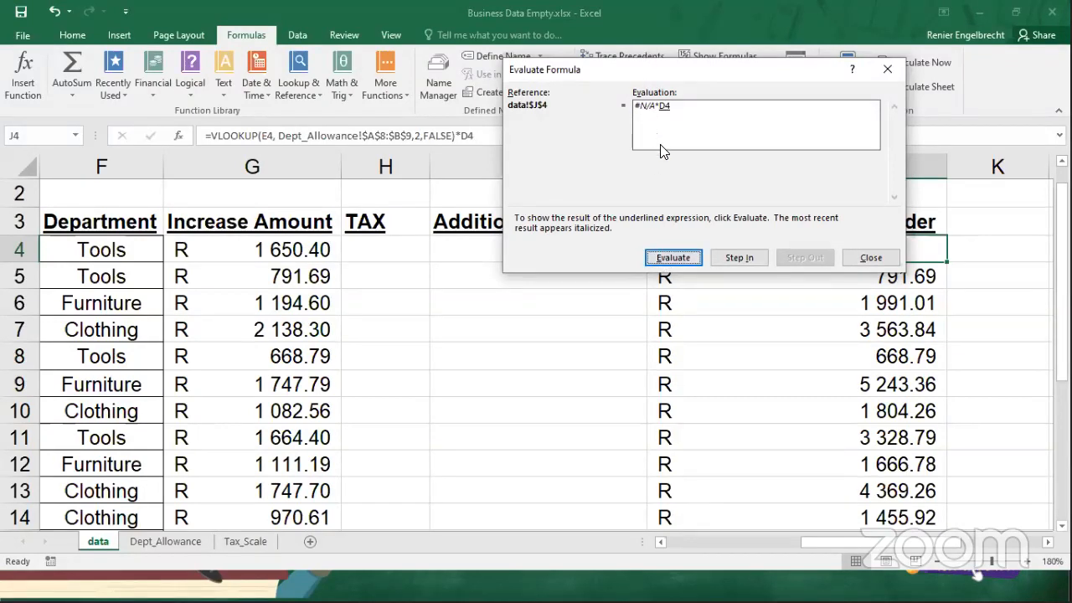
click(1026, 237)
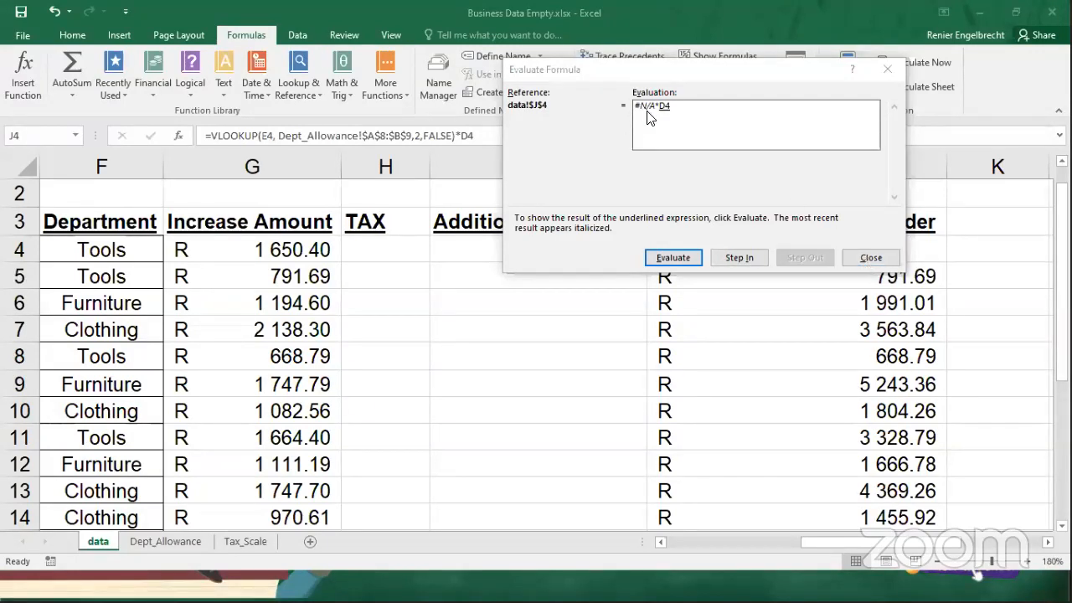
click(871, 258)
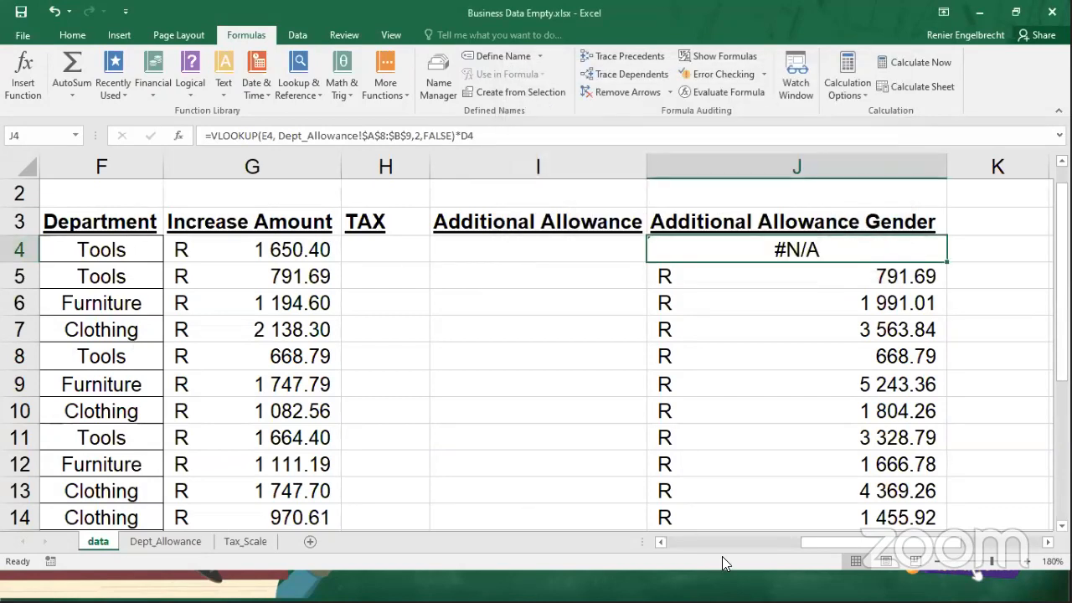
Set the gender in E4 back to Female and check the J4 allowance formula.
drag(840, 543, 762, 545)
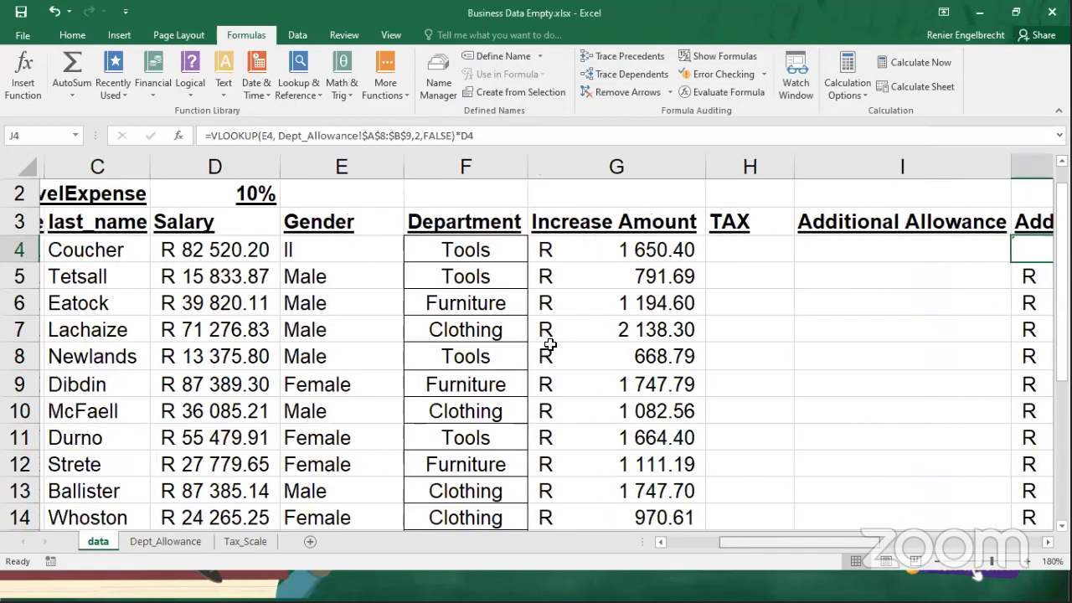
double_click(307, 254)
key(BackSpace)
key(BackSpace)
text(Female)
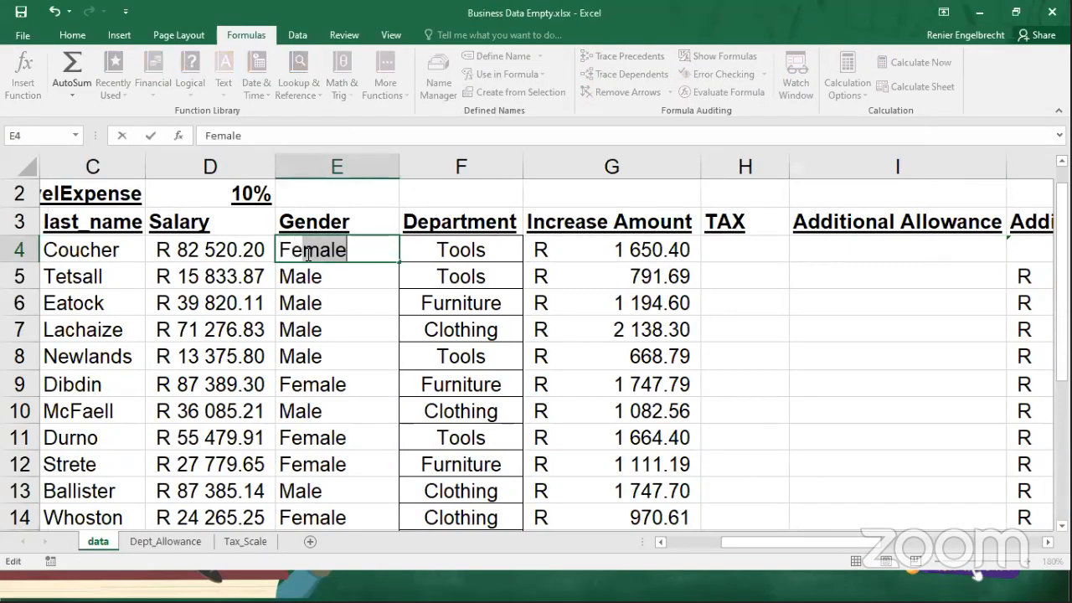
key(Return)
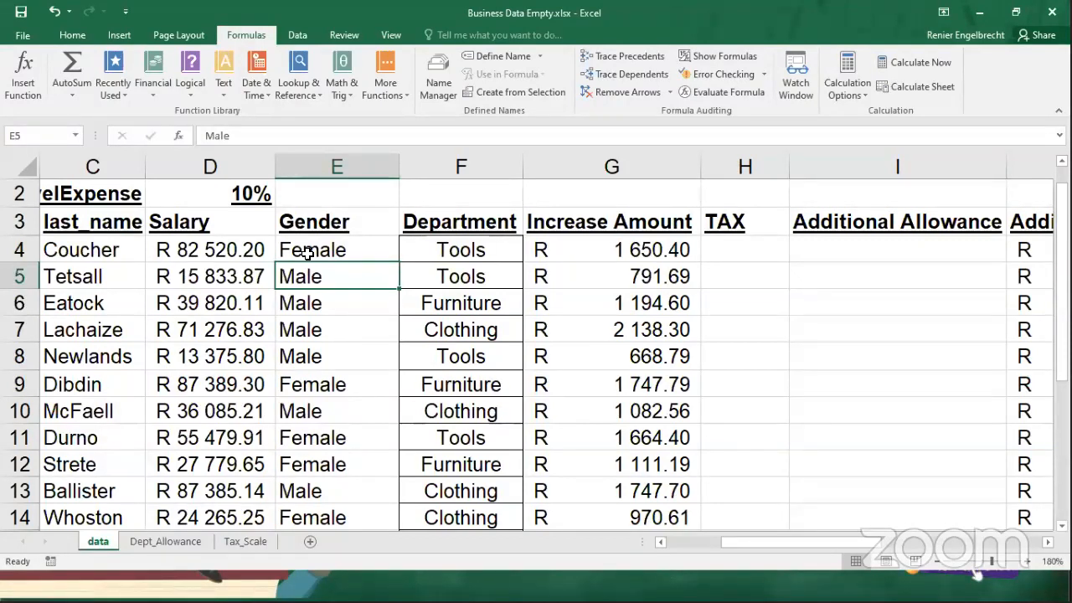
drag(762, 543, 844, 560)
scroll(790, 378, right, 3)
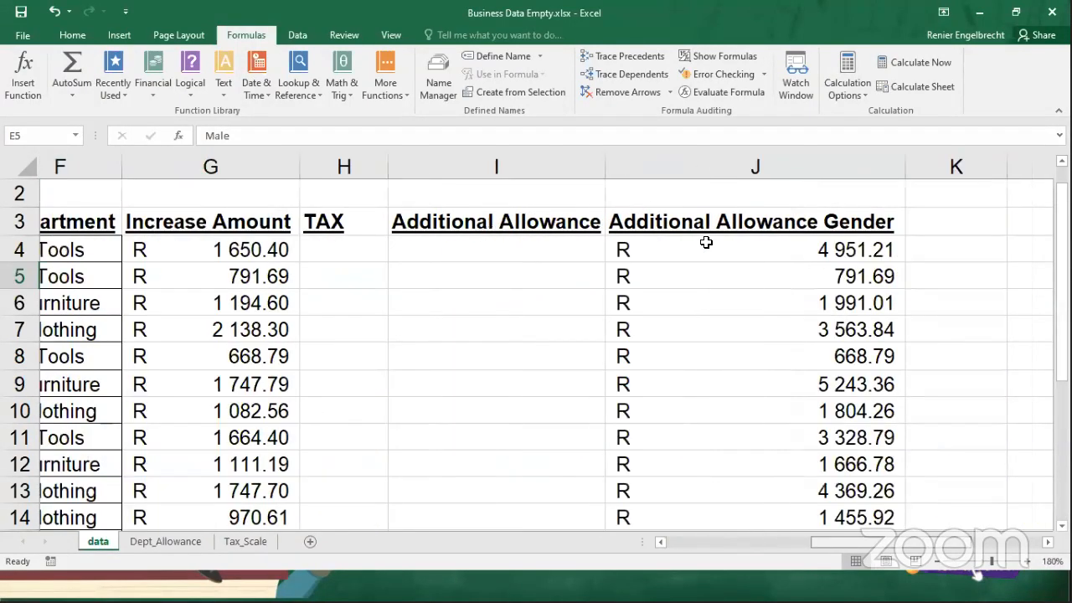
click(706, 244)
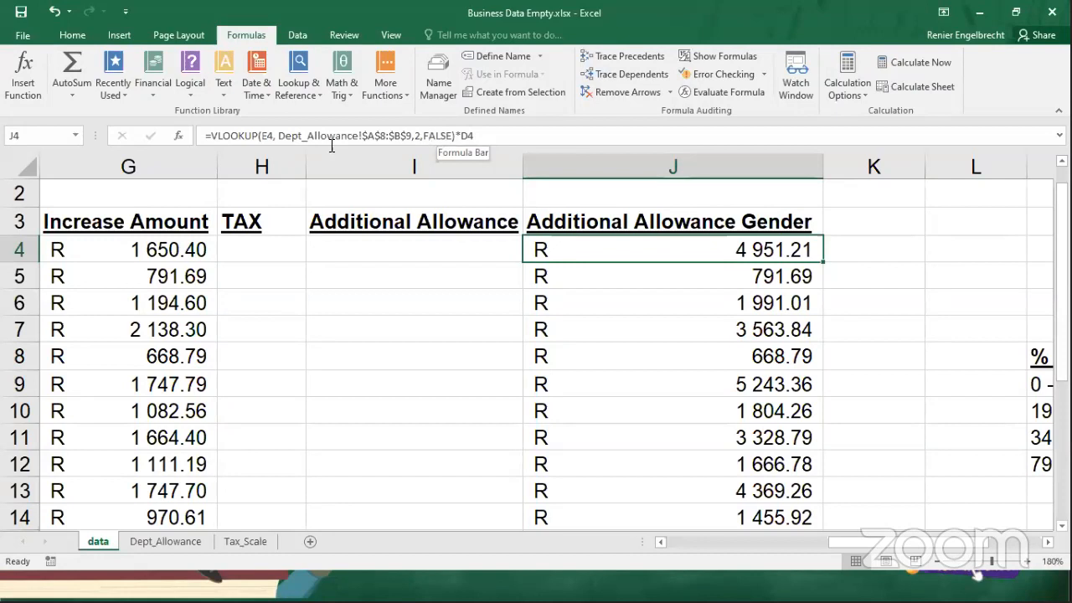
Open the Tax_Scale sheet and enlarge it to 220% for reading.
click(257, 250)
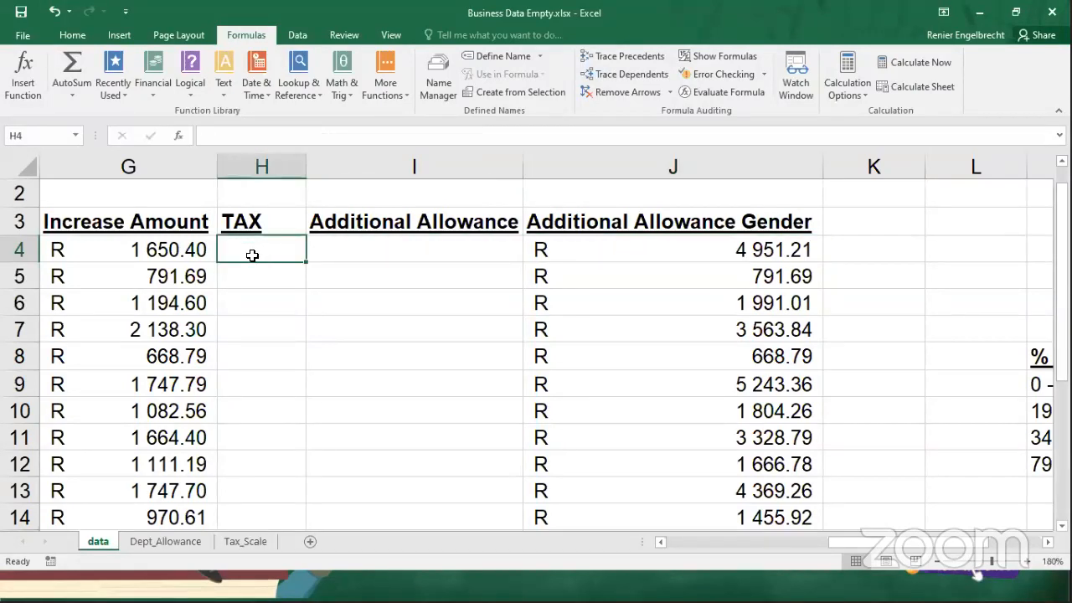
click(233, 547)
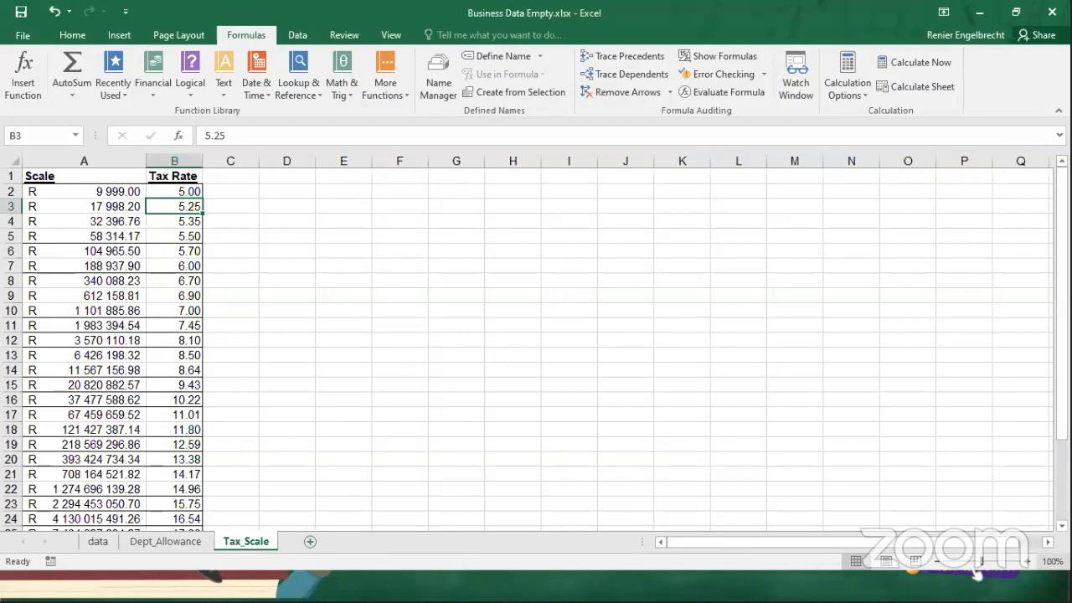
click(1031, 563)
click(1030, 563)
click(1031, 563)
click(1030, 563)
click(1030, 563)
click(1031, 562)
click(1030, 563)
click(1030, 563)
click(1030, 563)
click(1031, 563)
click(1031, 563)
click(1031, 563)
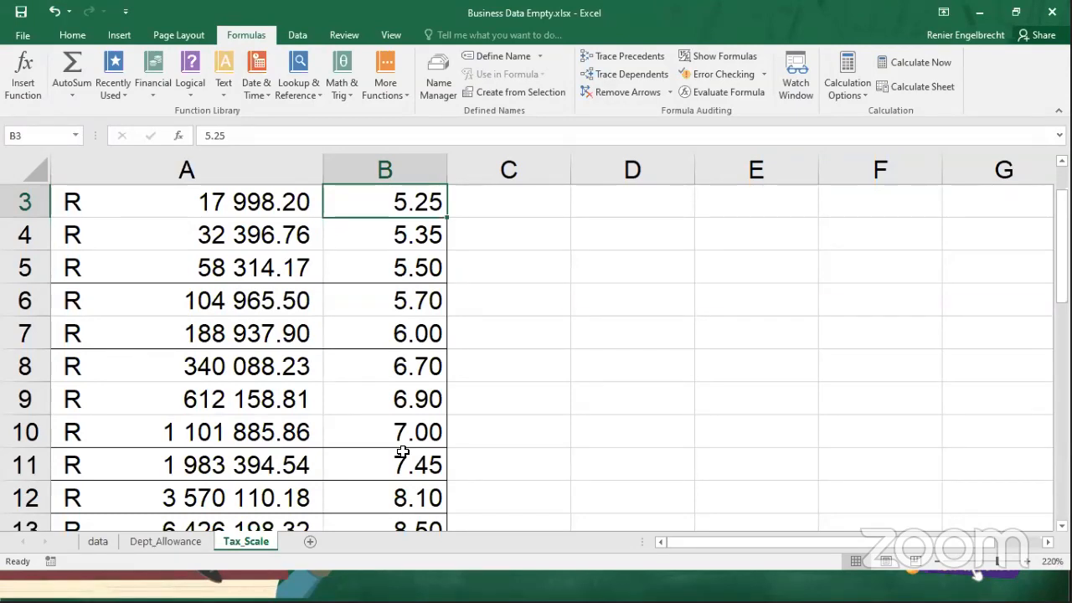
Examine the full Scale column A2:A31 on the Tax_Scale sheet, returning to its first value.
drag(170, 201, 183, 453)
scroll(181, 236, up, 4)
click(169, 237)
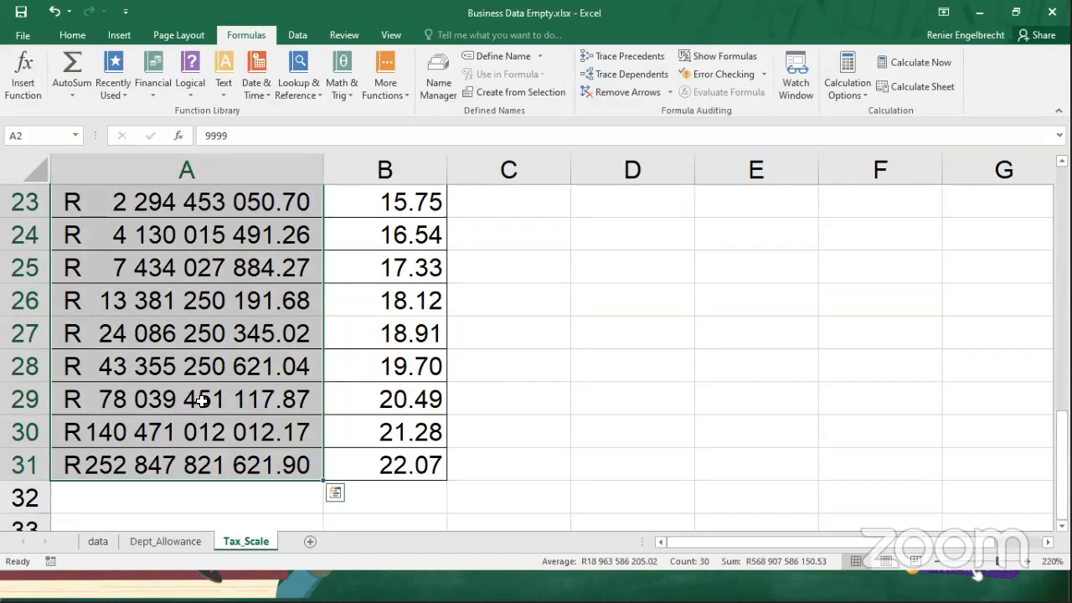
scroll(202, 401, up, 1)
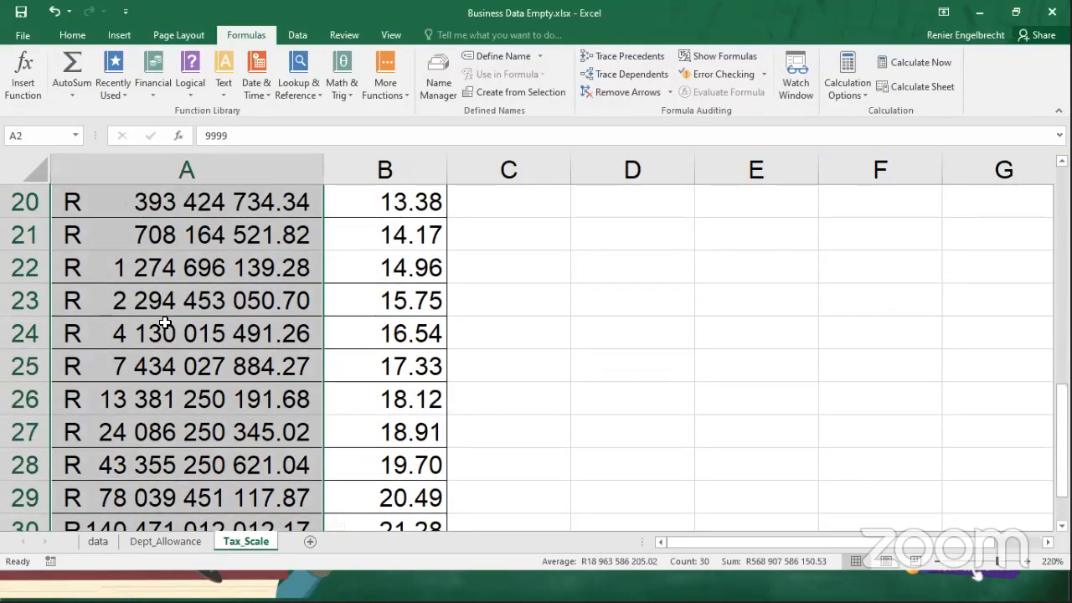
scroll(217, 363, up, 1)
scroll(217, 363, up, 4)
scroll(219, 369, up, 2)
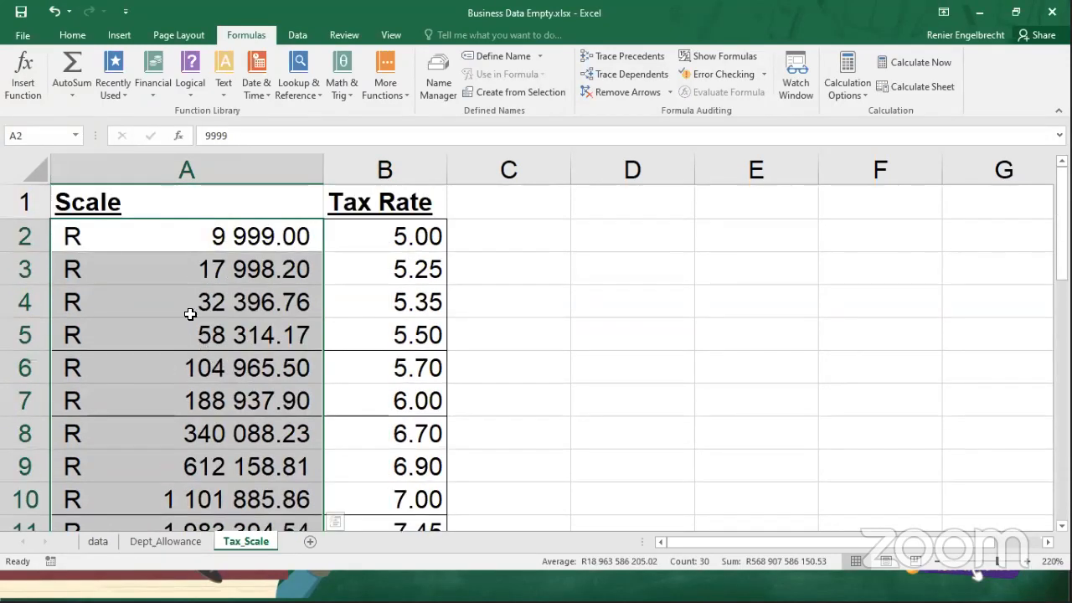
click(173, 237)
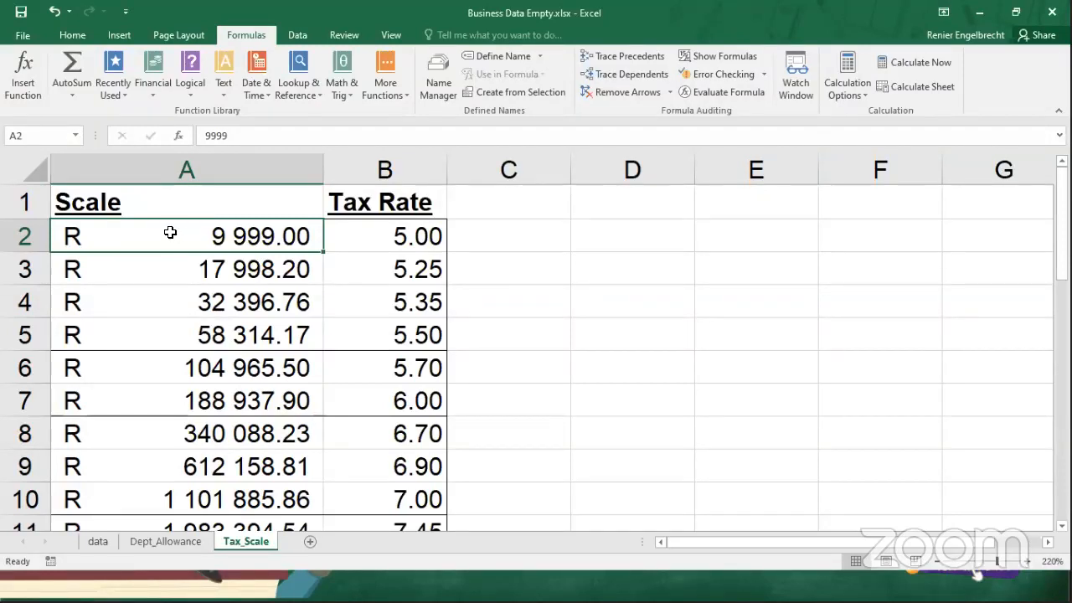
Enter the sample salary 34576 in cell D2 beside the tax scale table.
click(618, 239)
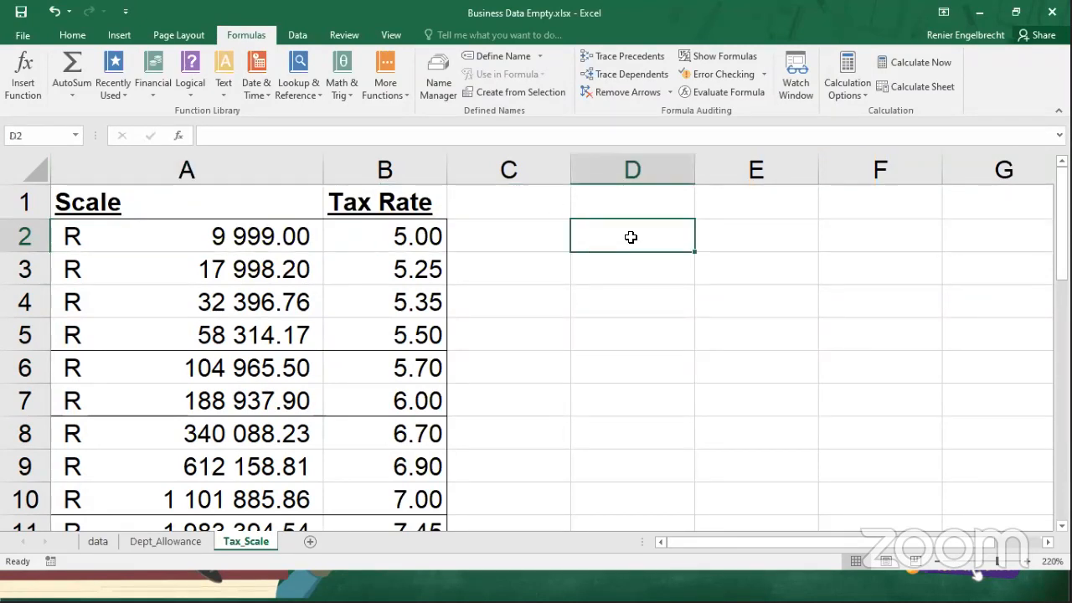
text(34)
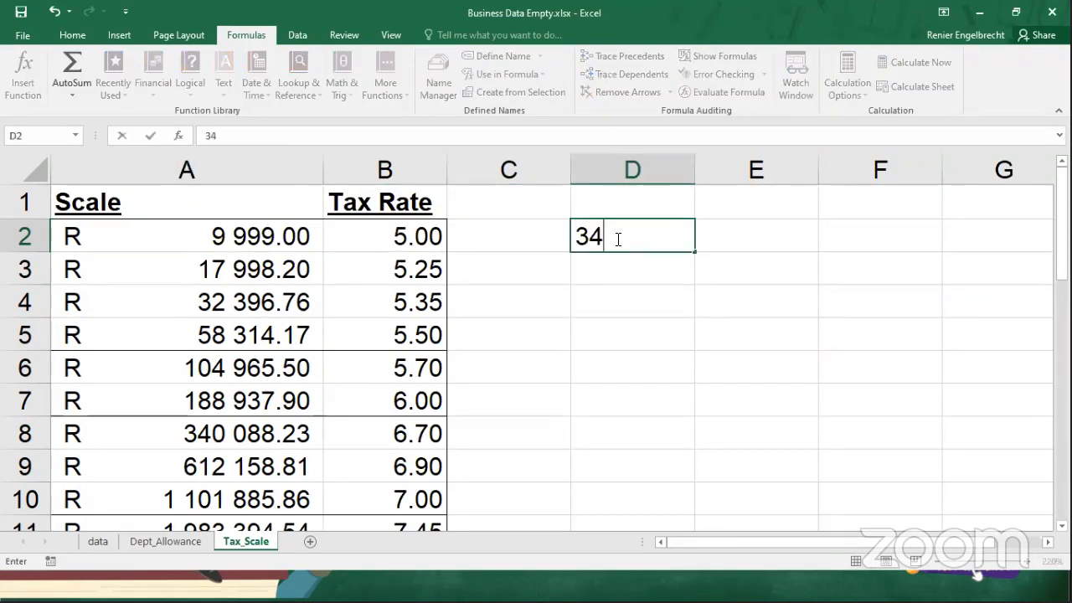
text(576)
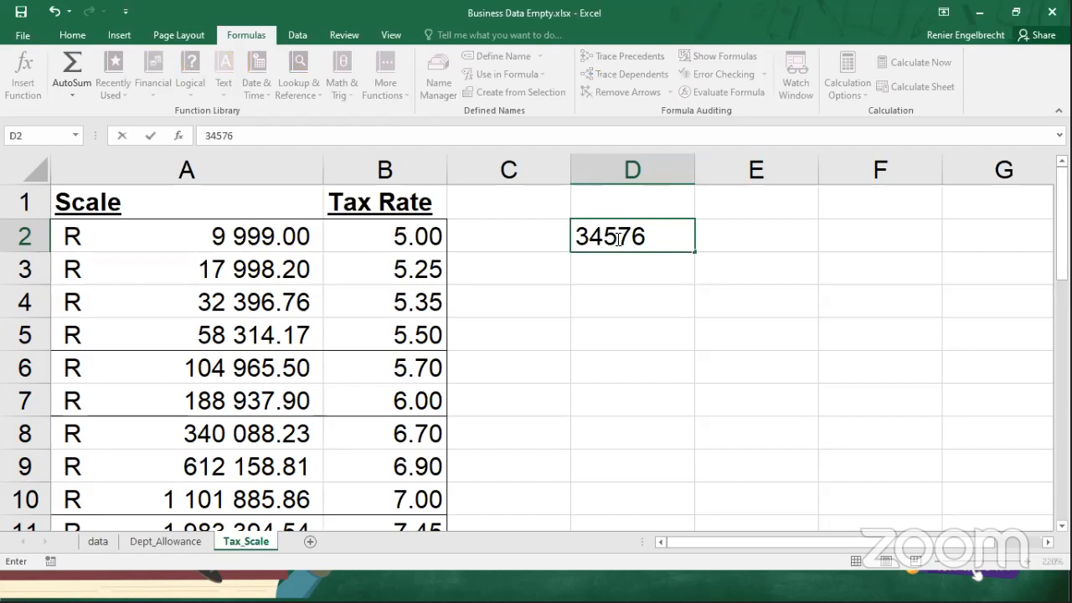
key(Return)
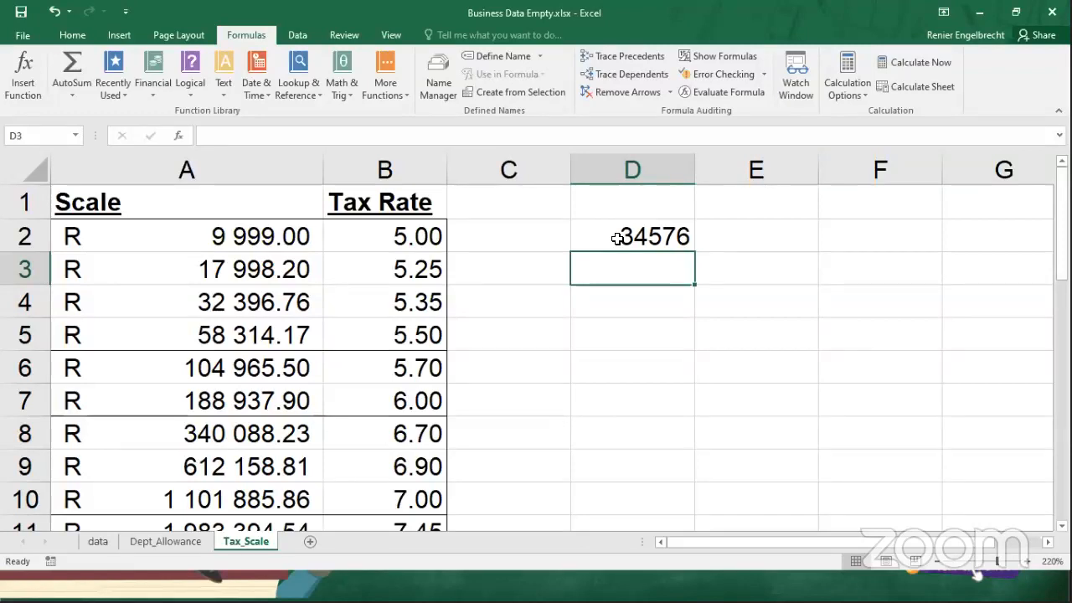
click(594, 233)
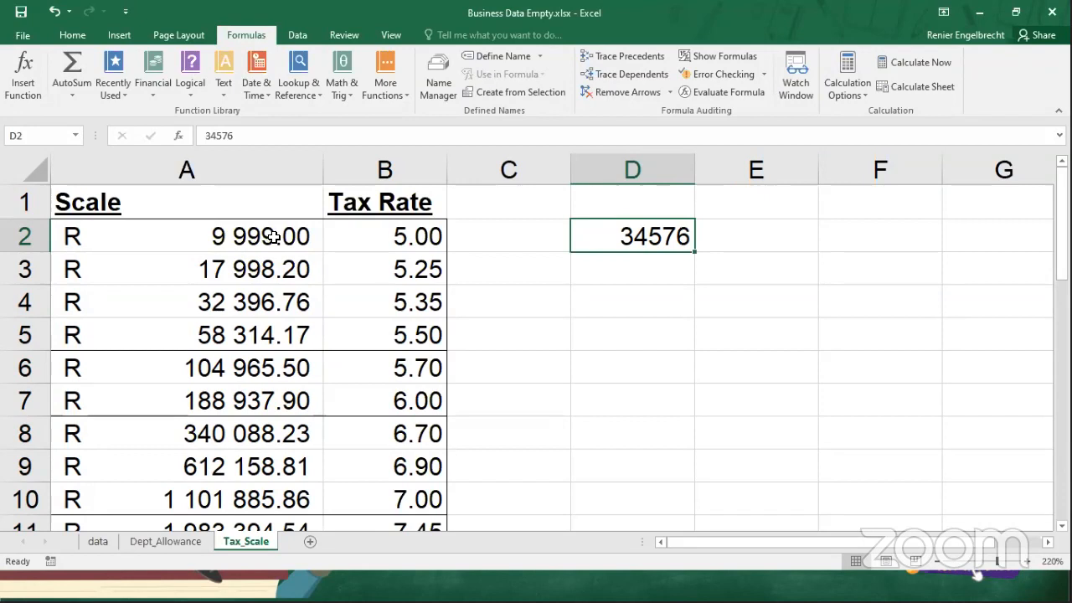
Compare the sample salary in D2 with the scale values in A2:A7 and their tax rates.
click(192, 269)
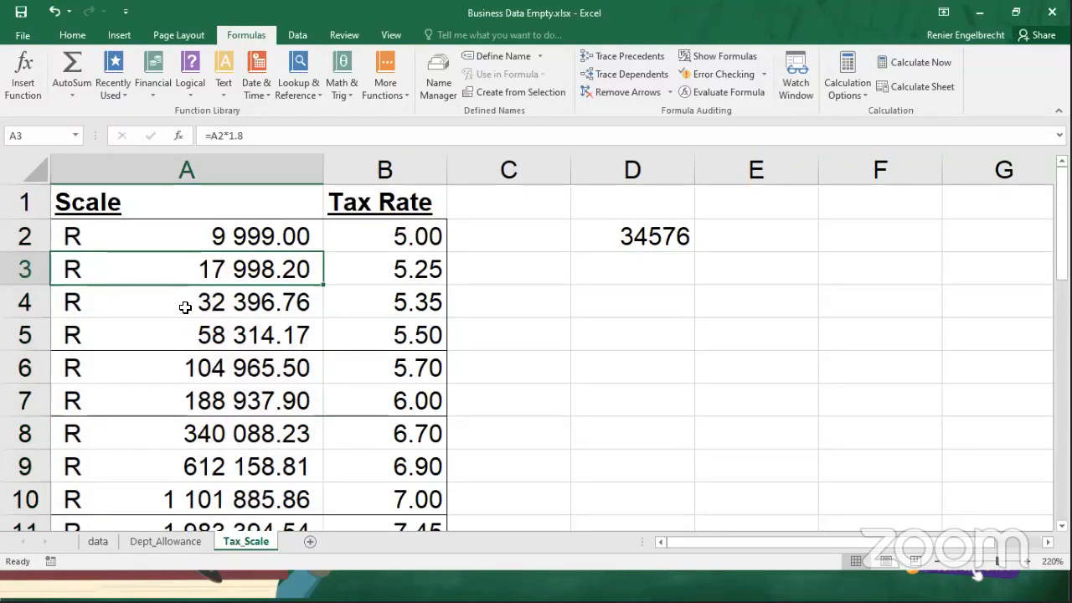
click(185, 308)
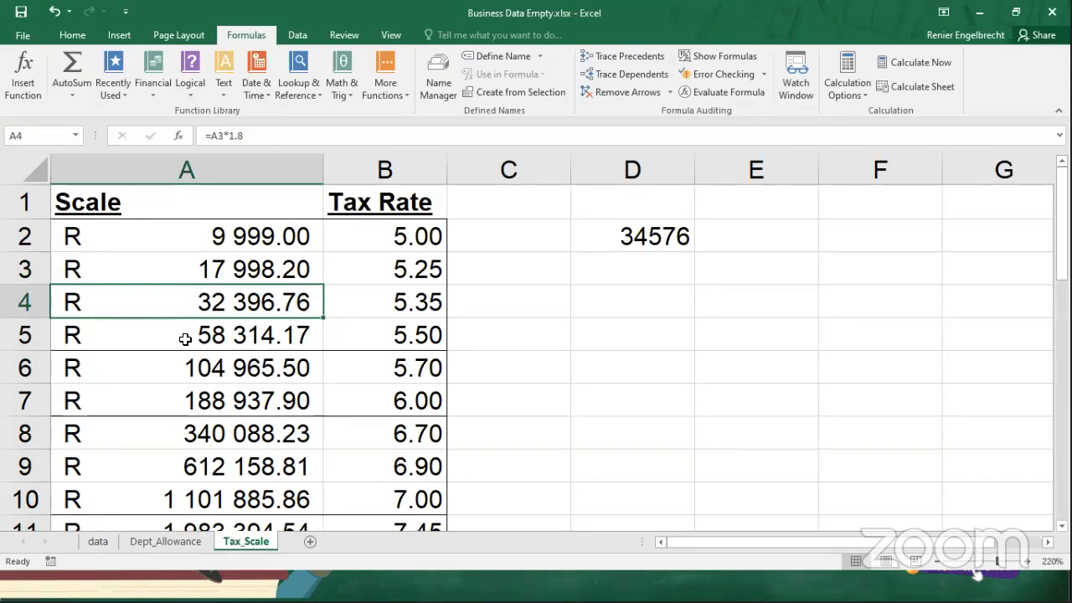
click(185, 339)
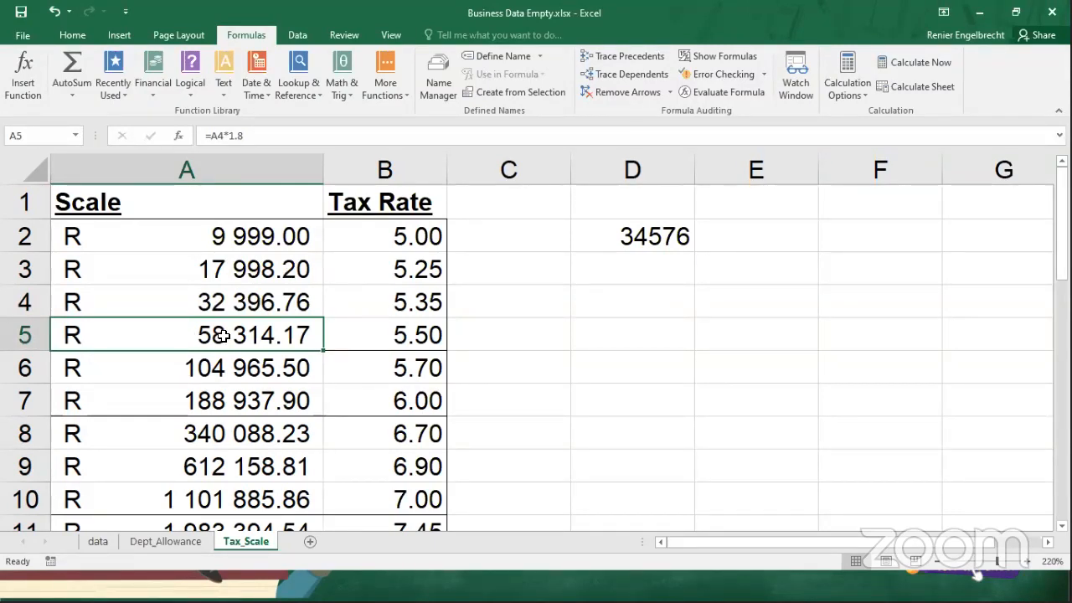
click(337, 335)
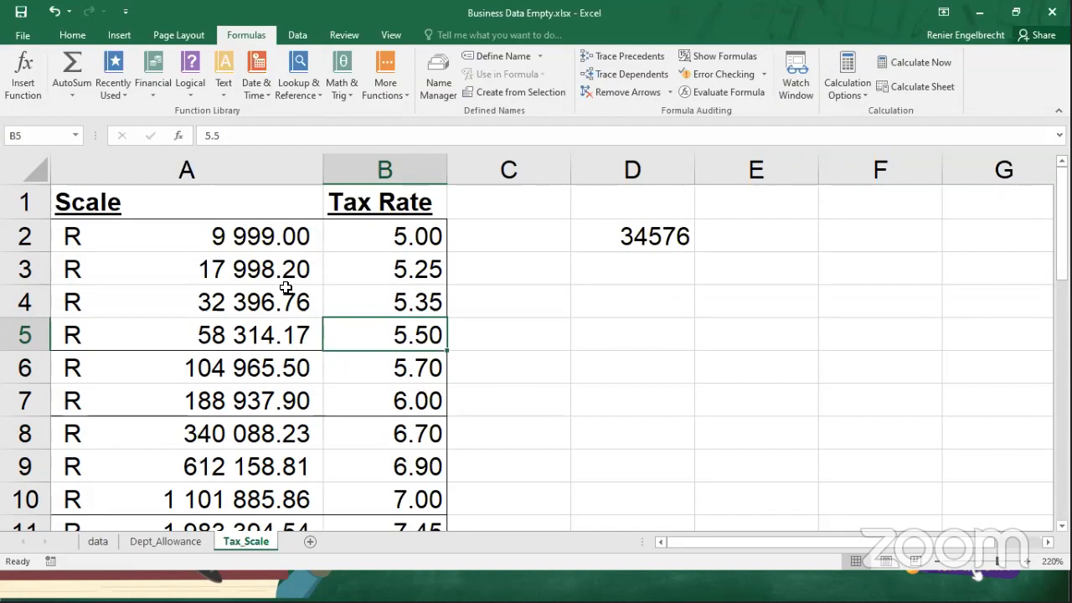
click(240, 235)
drag(252, 277, 262, 401)
click(249, 236)
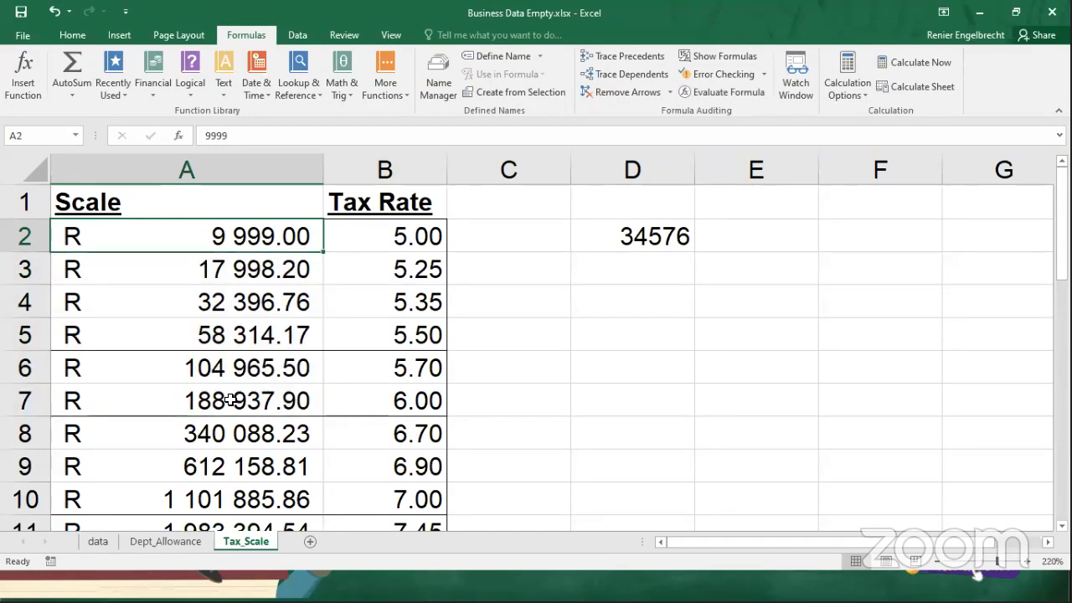
drag(231, 240, 242, 403)
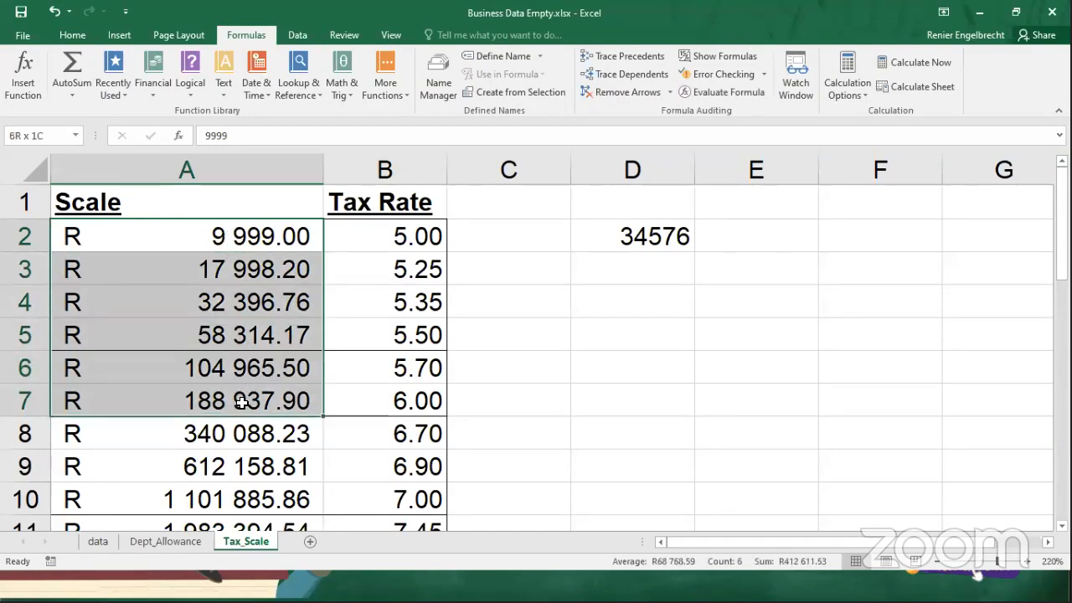
click(273, 335)
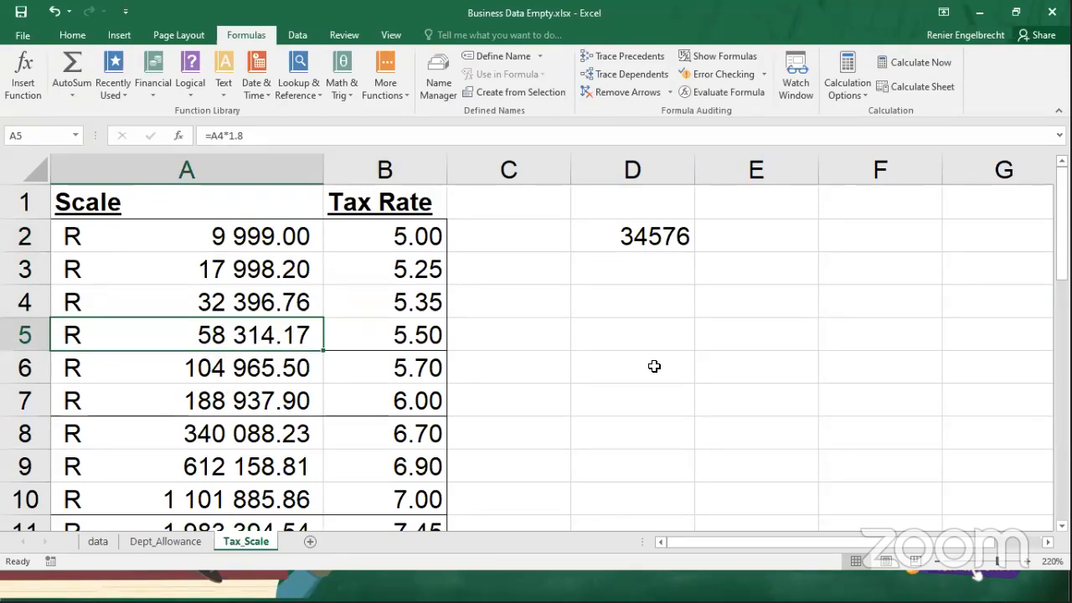
Switch to the presentation, read the slide on approximate-value lookups, and return to the workbook's data sheet.
key(alt+Tab)
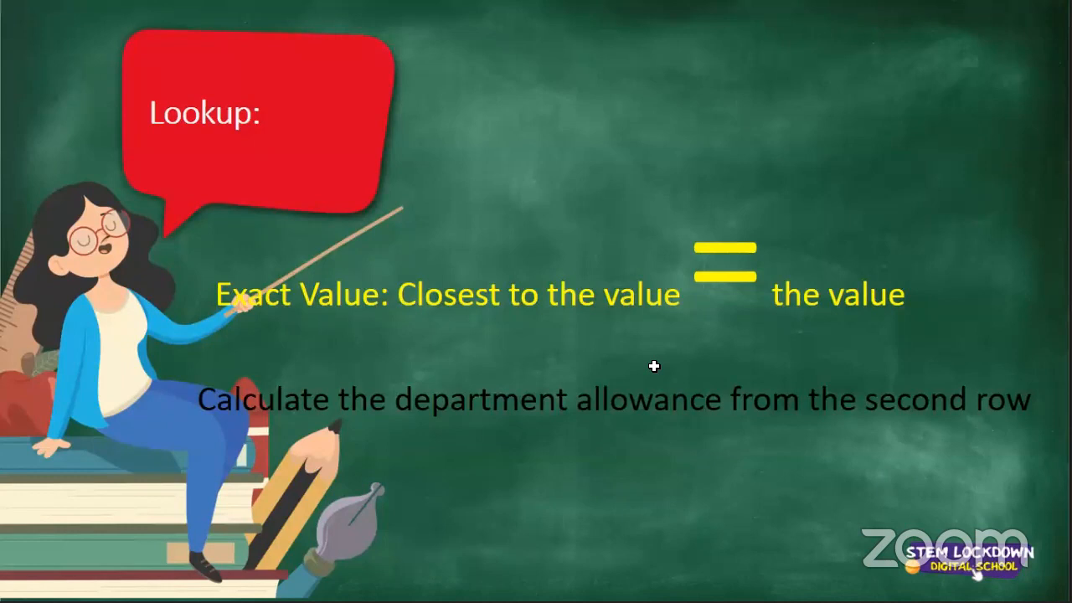
key(Right)
key(Right)
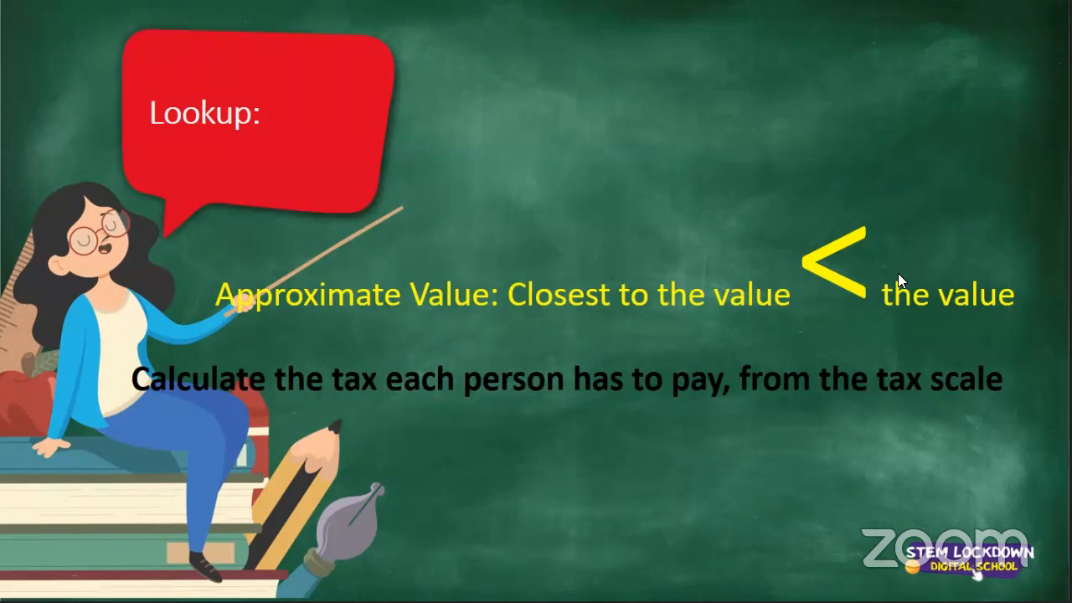
key(alt+Tab)
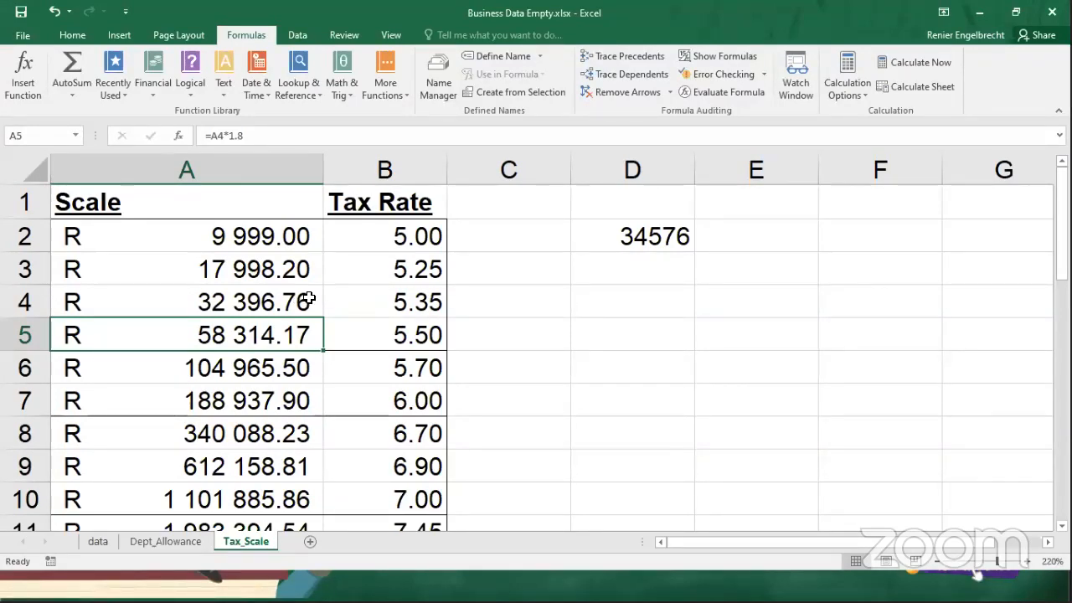
click(97, 542)
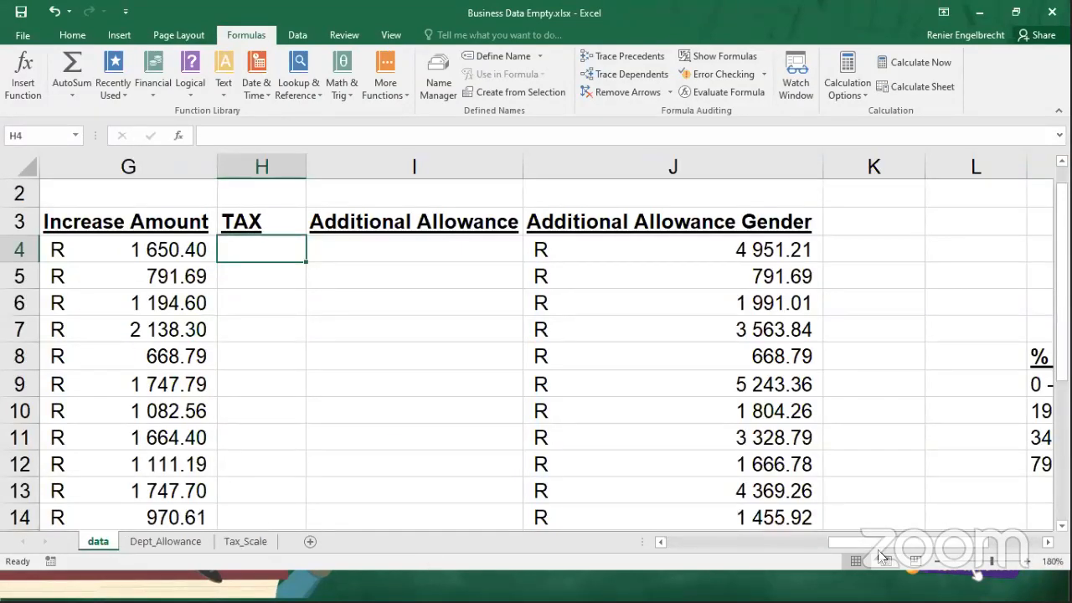
Start a VLOOKUP formula in TAX cell H4 of the data sheet, with salary D4 as the lookup value.
scroll(794, 558, left, 2)
scroll(511, 211, left, 2)
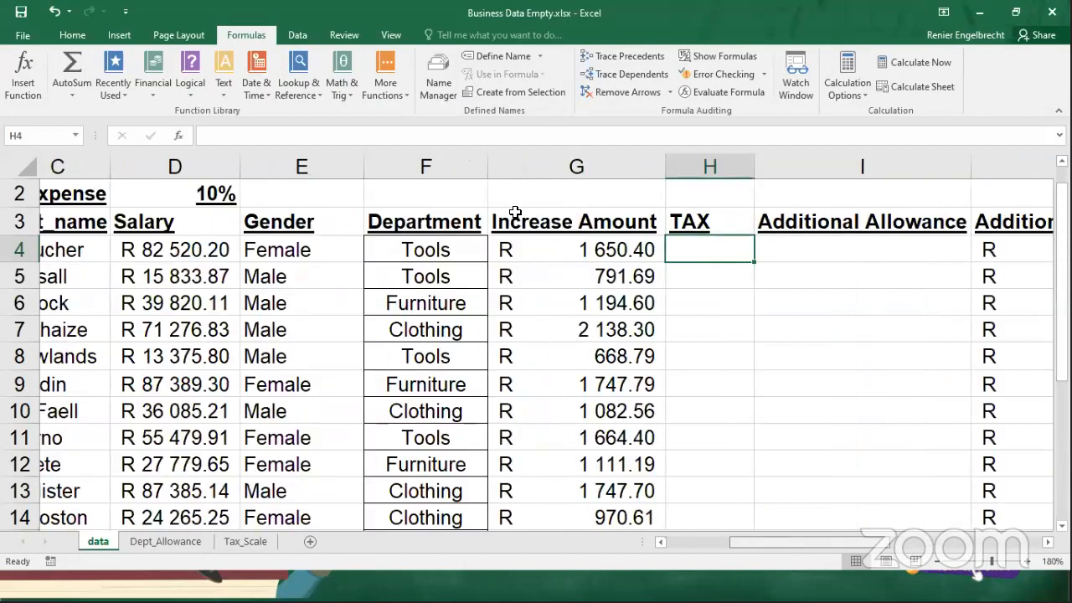
scroll(641, 257, right, 1)
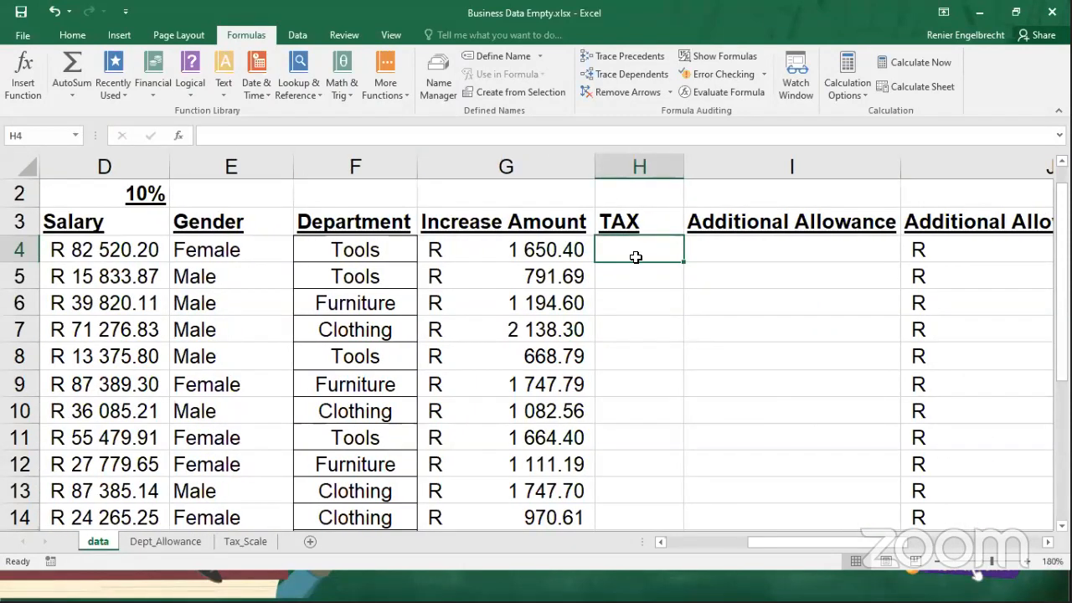
text(=vlookup()
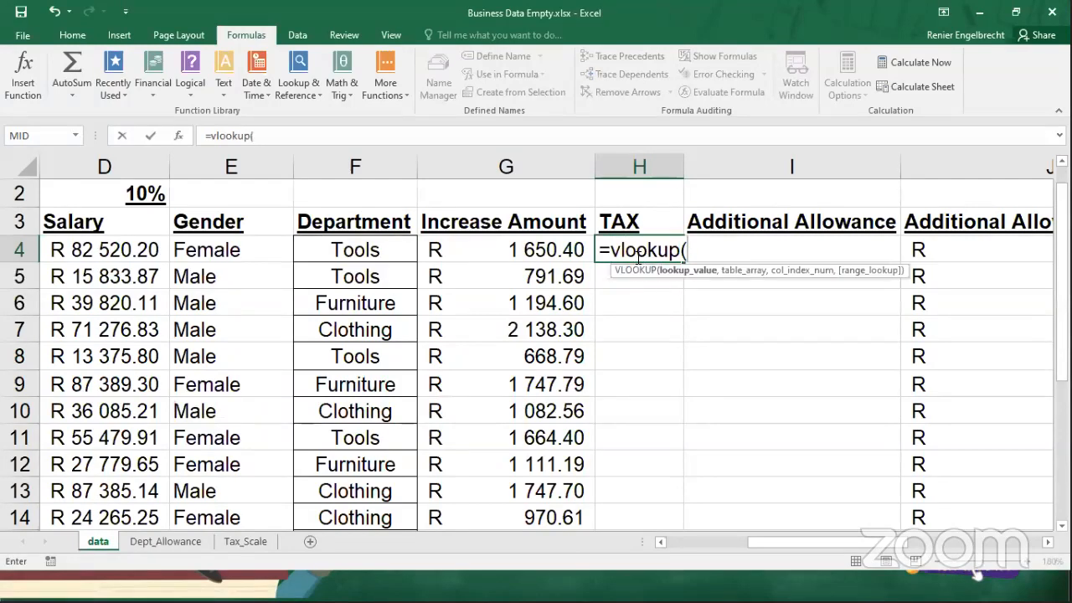
click(115, 253)
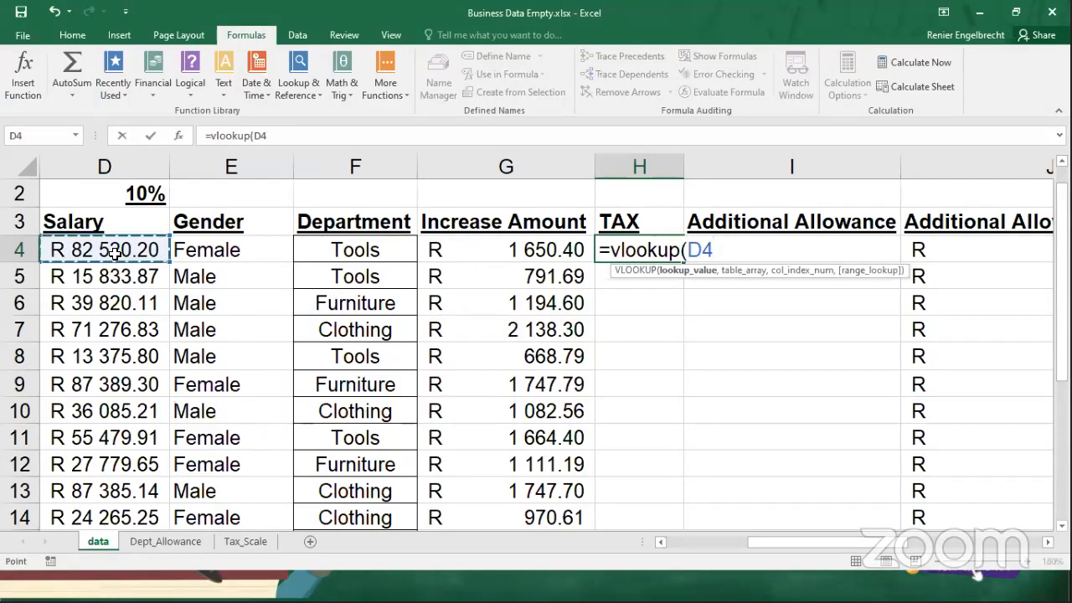
text(,)
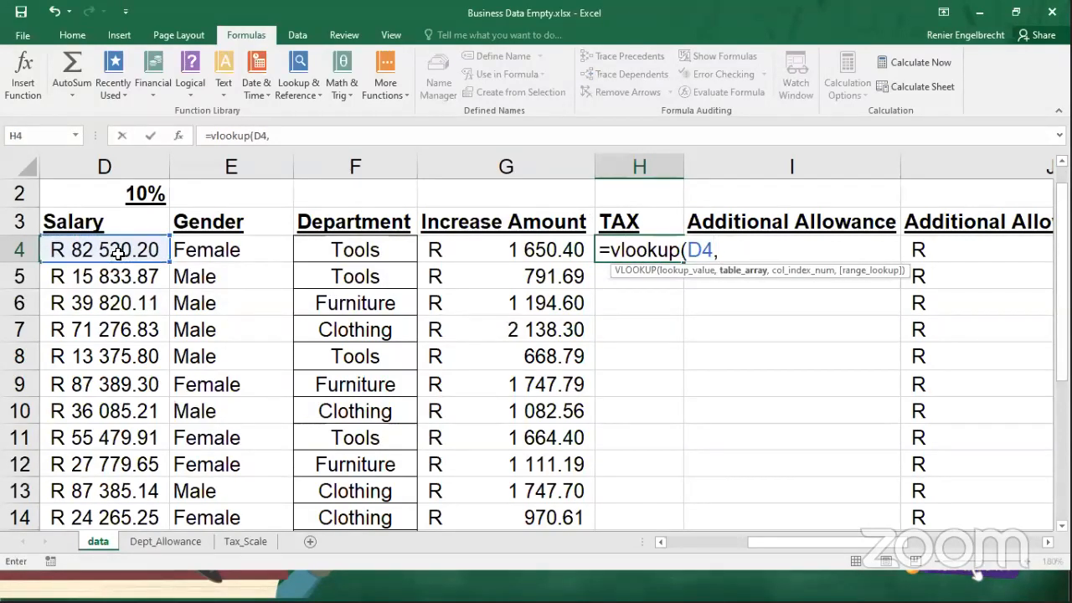
Set the table array of the VLOOKUP to the absolute range $A$2:$B$31 on the Tax_Scale sheet.
click(233, 541)
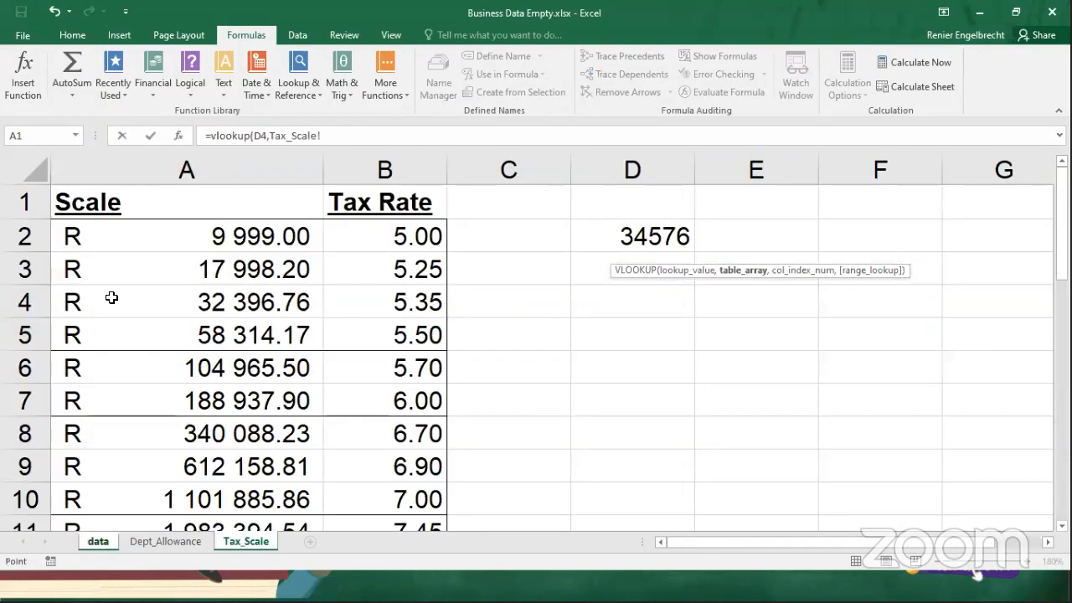
drag(100, 236, 403, 464)
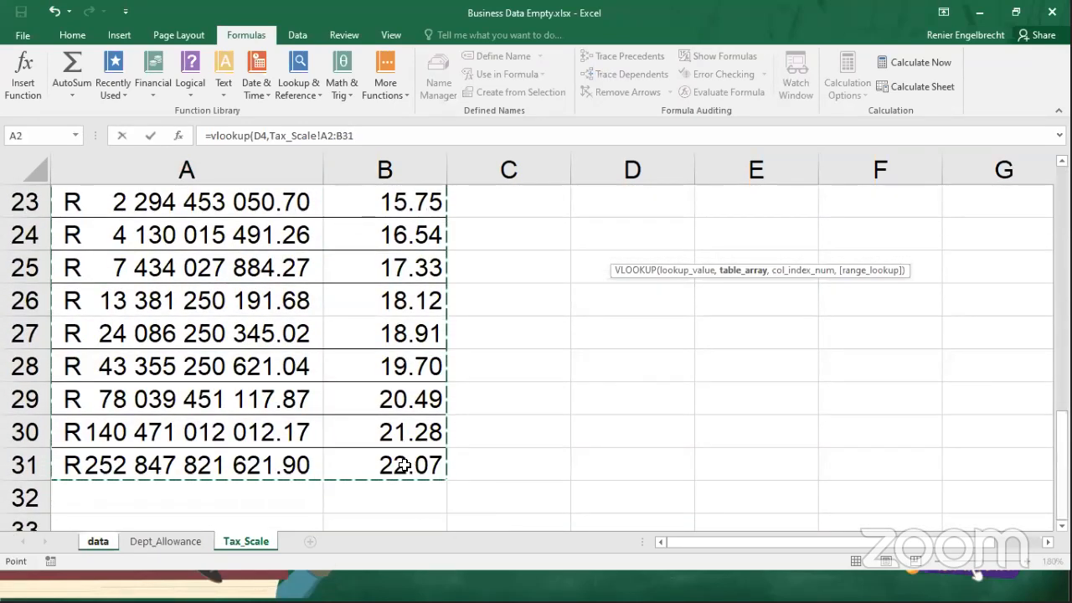
key(F4)
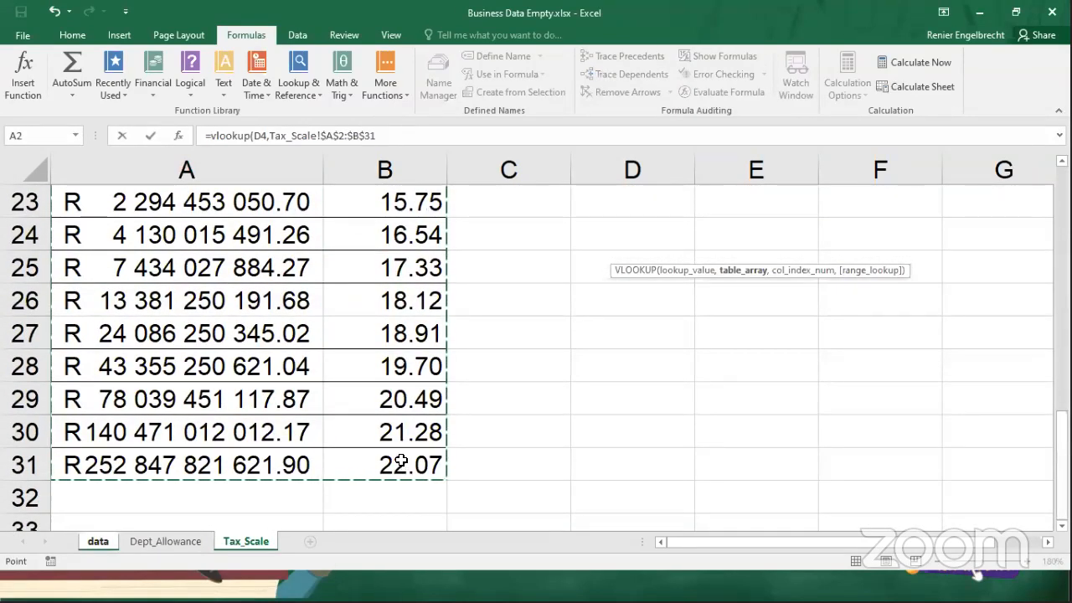
text(,)
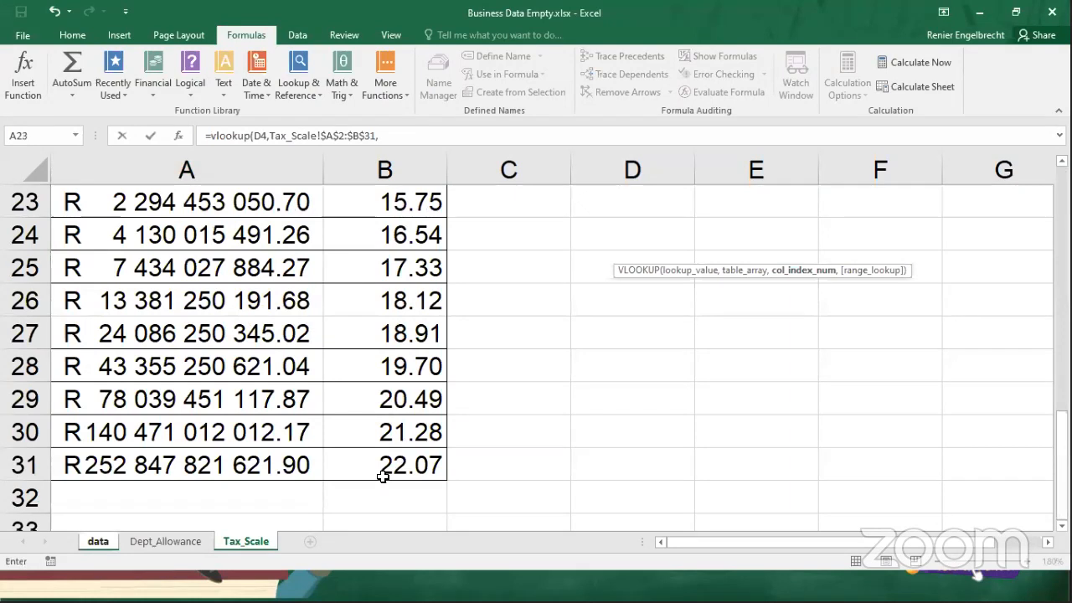
Complete the H4 formula with column index 2 and TRUE for approximate match, removing the stray data sheet reference.
click(98, 543)
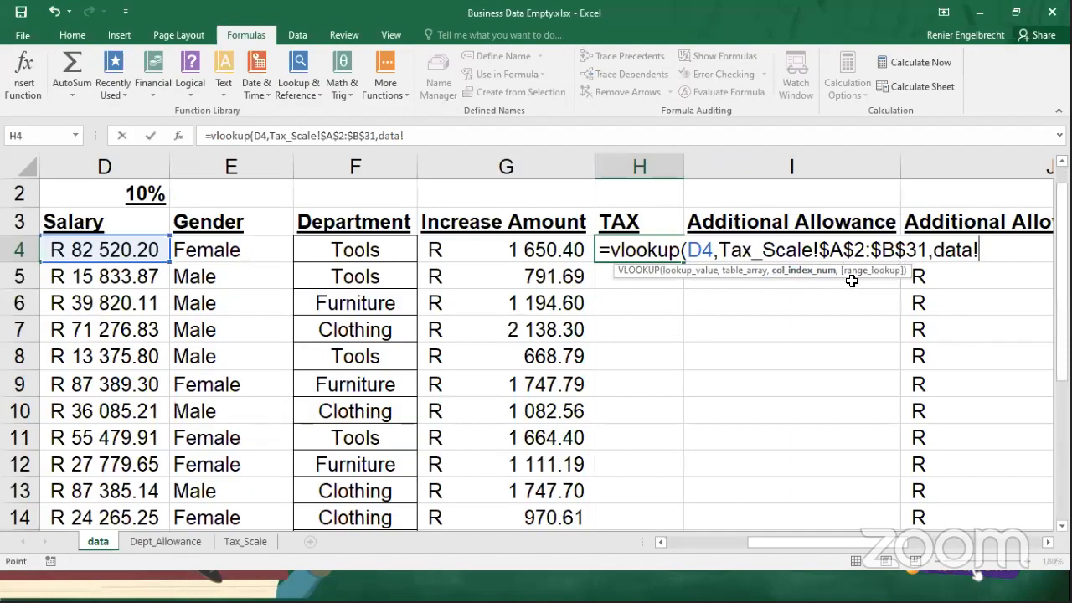
key(BackSpace)
key(BackSpace)
key(BackSpace)
key(BackSpace)
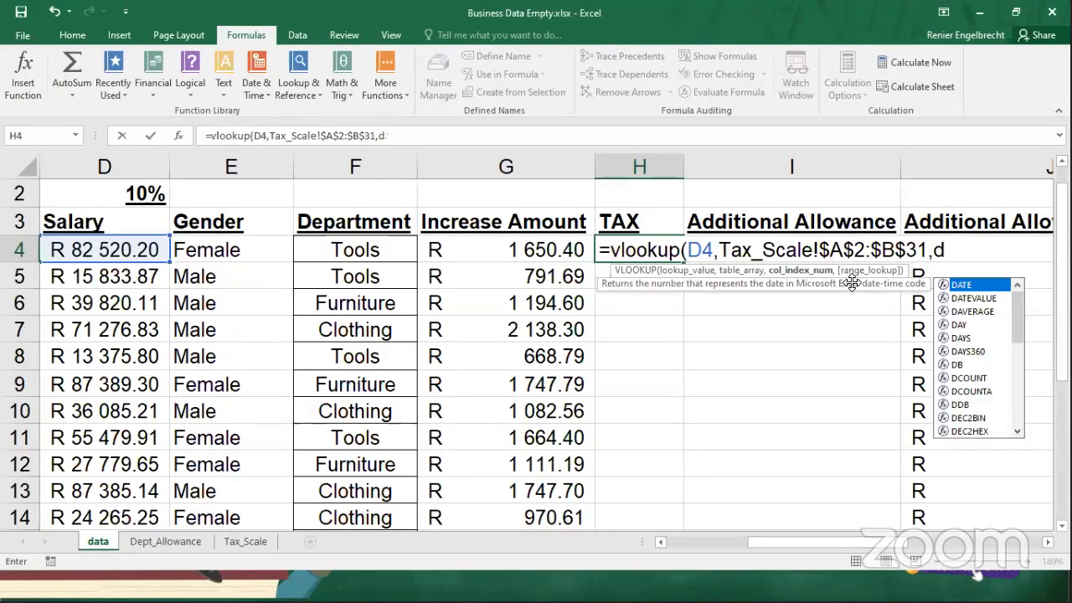
key(BackSpace)
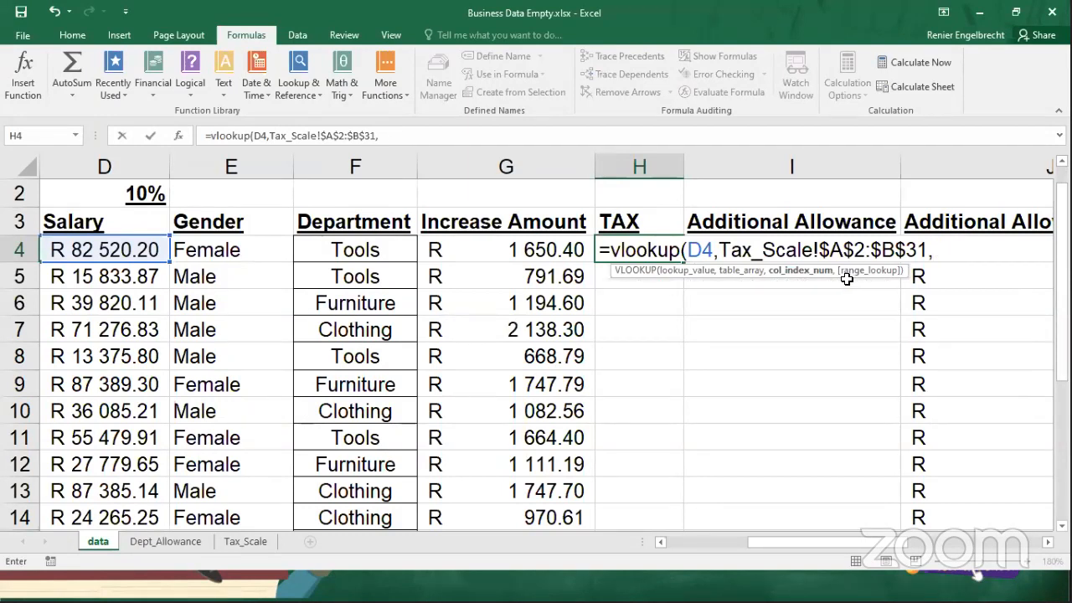
text(2,true)
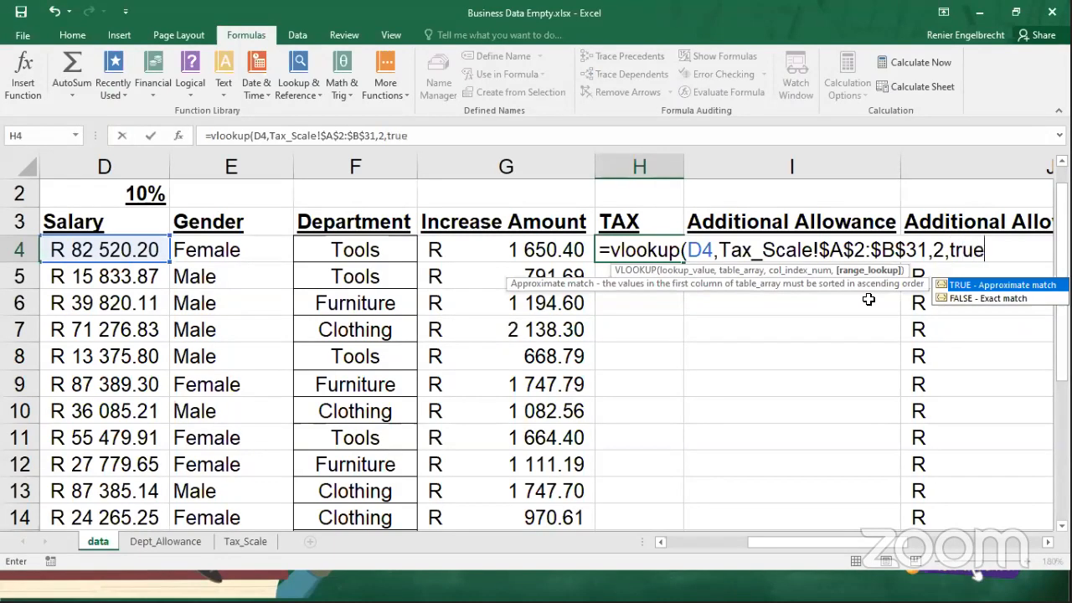
text())
key(Return)
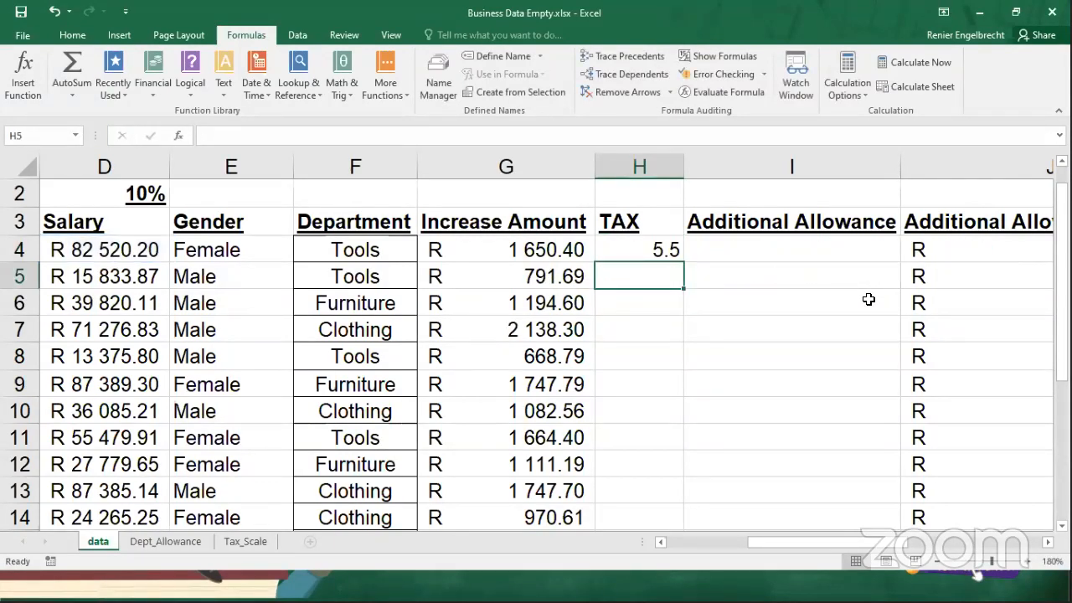
Copy the salary from D4 on the data sheet into cell D3 of the Tax_Scale sheet.
click(629, 254)
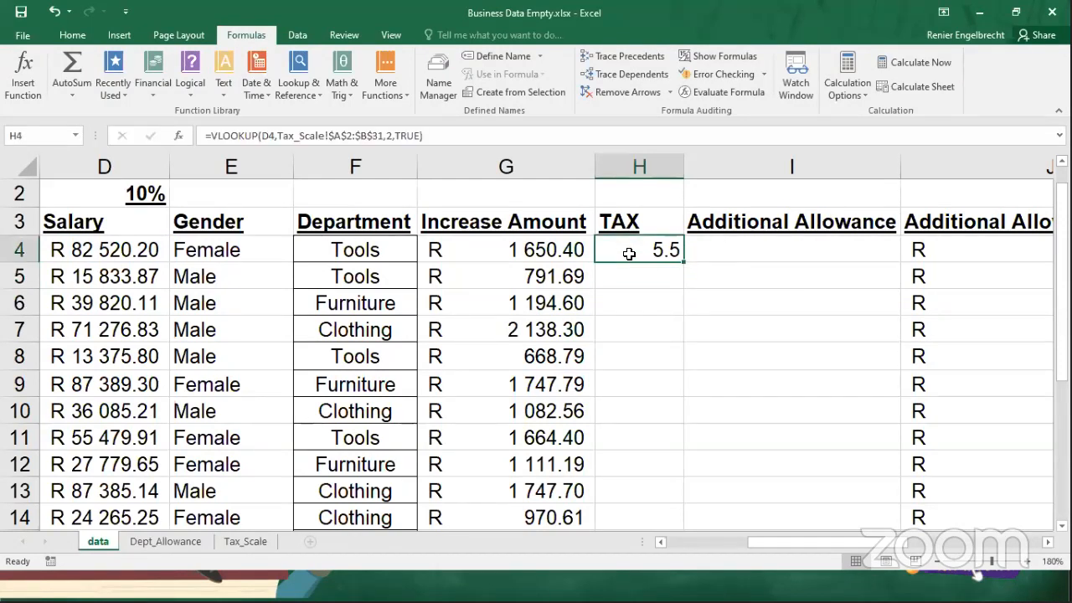
click(85, 250)
right_click(81, 250)
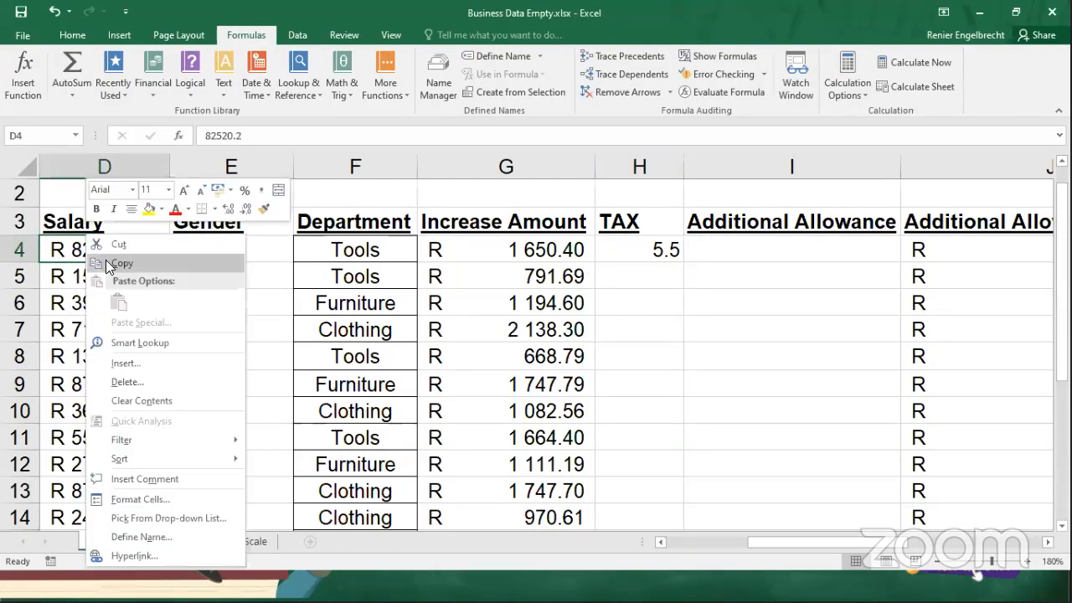
click(105, 265)
click(243, 542)
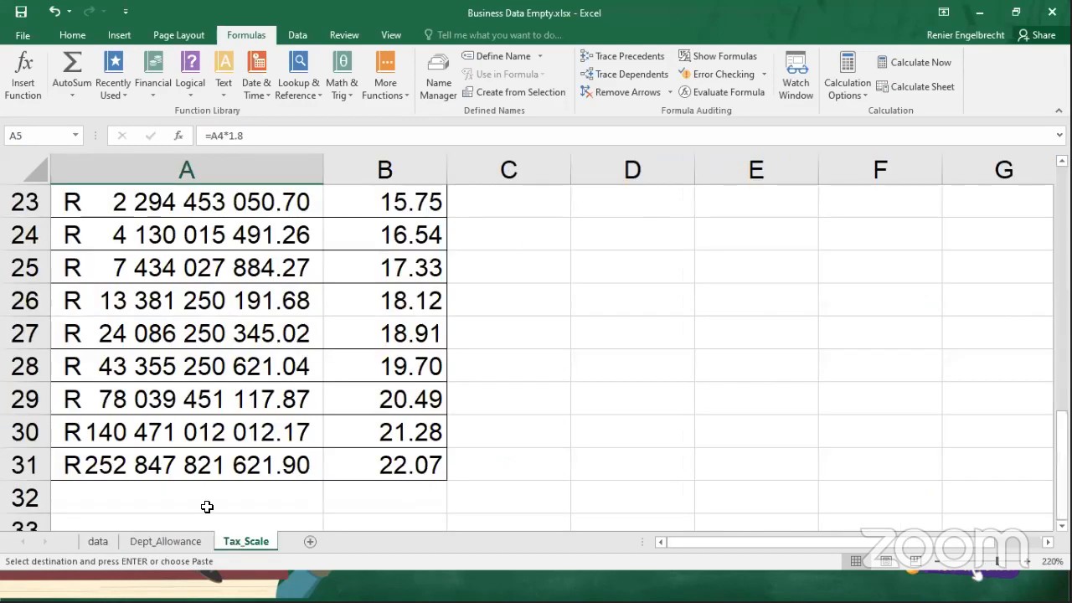
scroll(569, 220, up, 8)
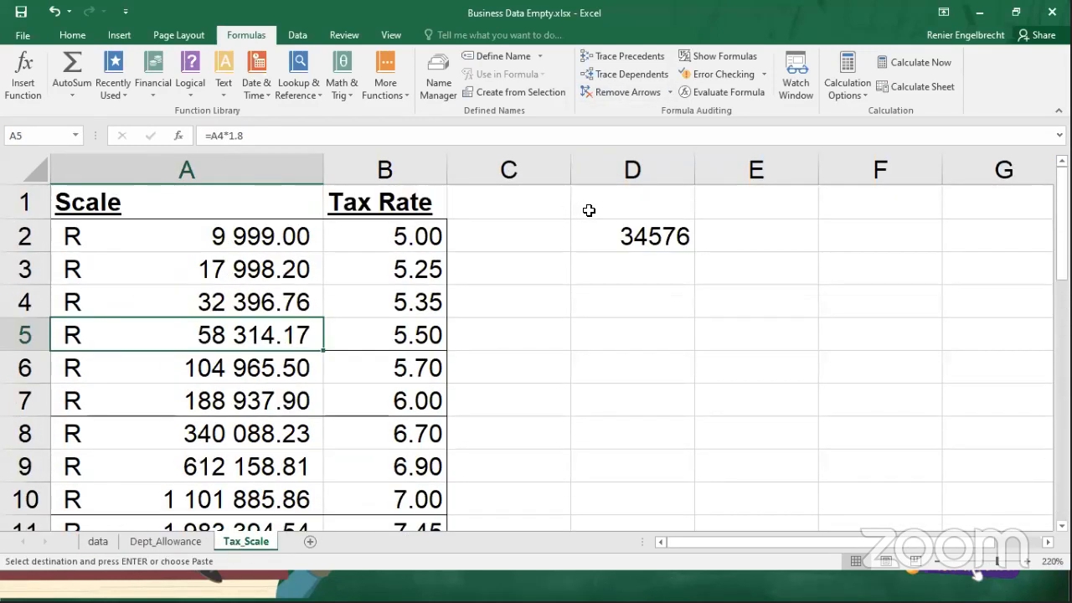
click(626, 270)
right_click(626, 271)
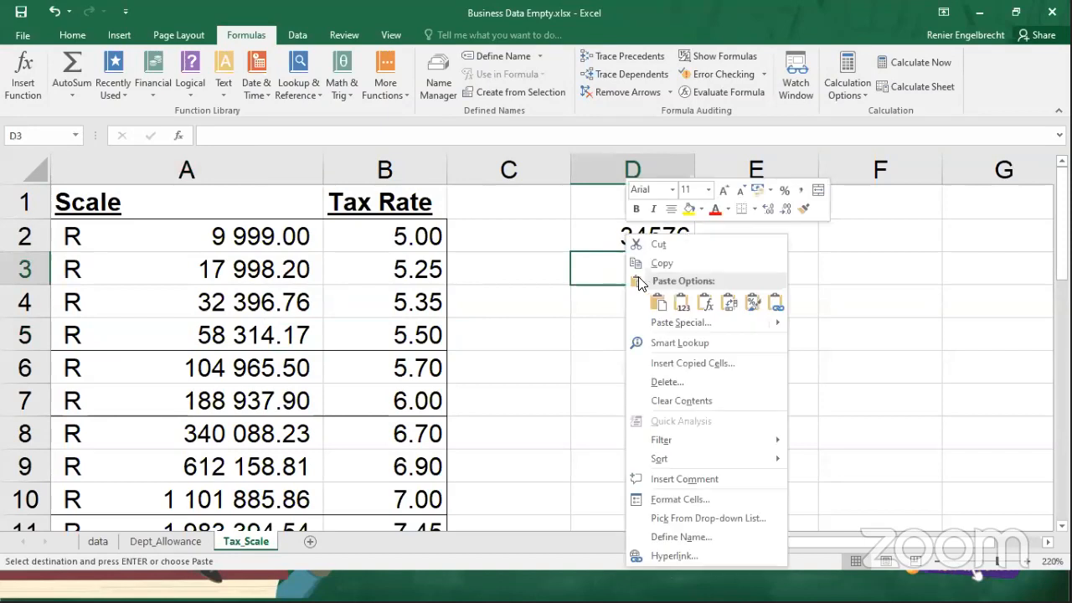
click(659, 305)
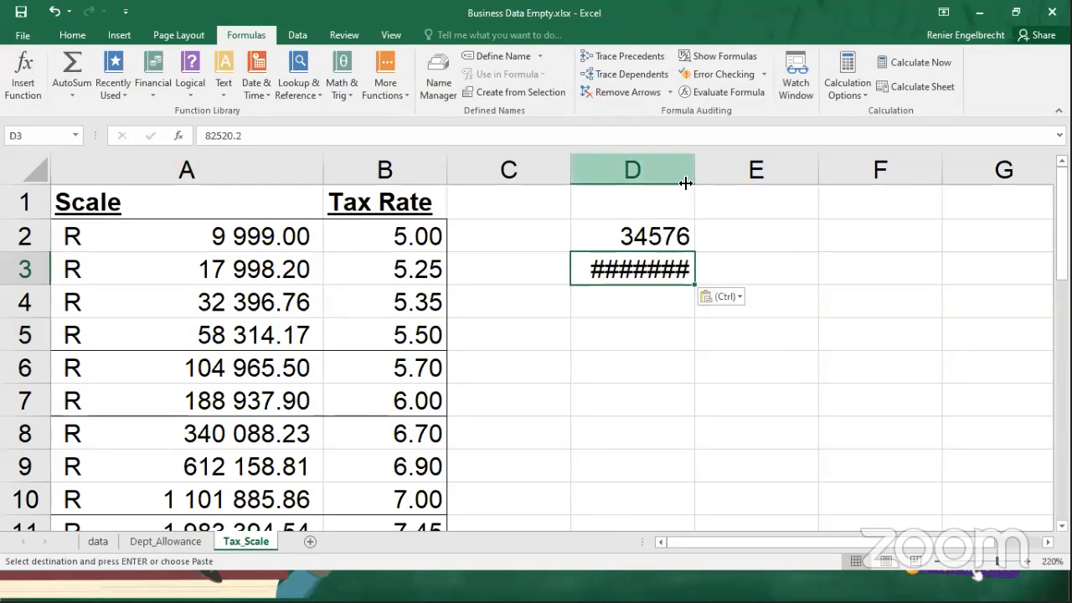
Widen column D on the Tax_Scale sheet and delete the sample salary in D2.
drag(697, 159, 728, 159)
click(656, 235)
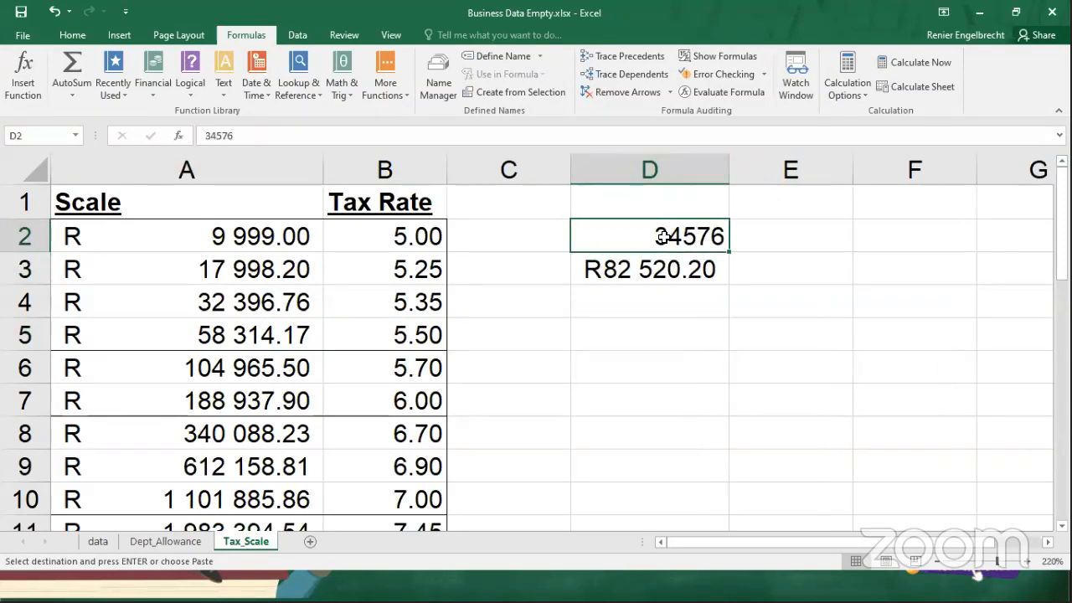
key(Delete)
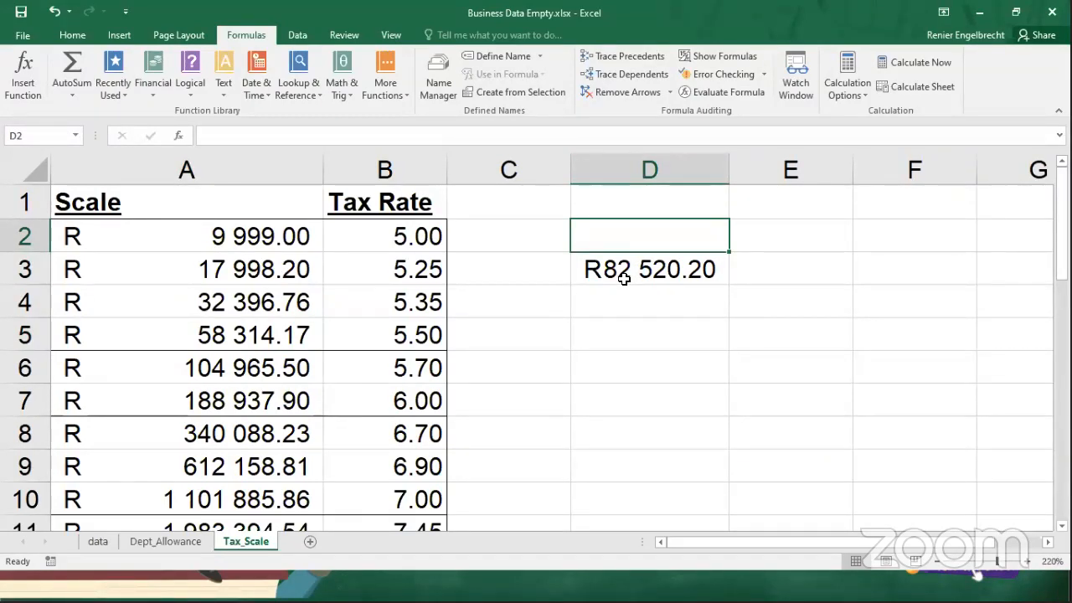
Compare the salary in D3 with the scale values in A2:A6 and the tax rate in B5, and return to the data sheet.
click(613, 271)
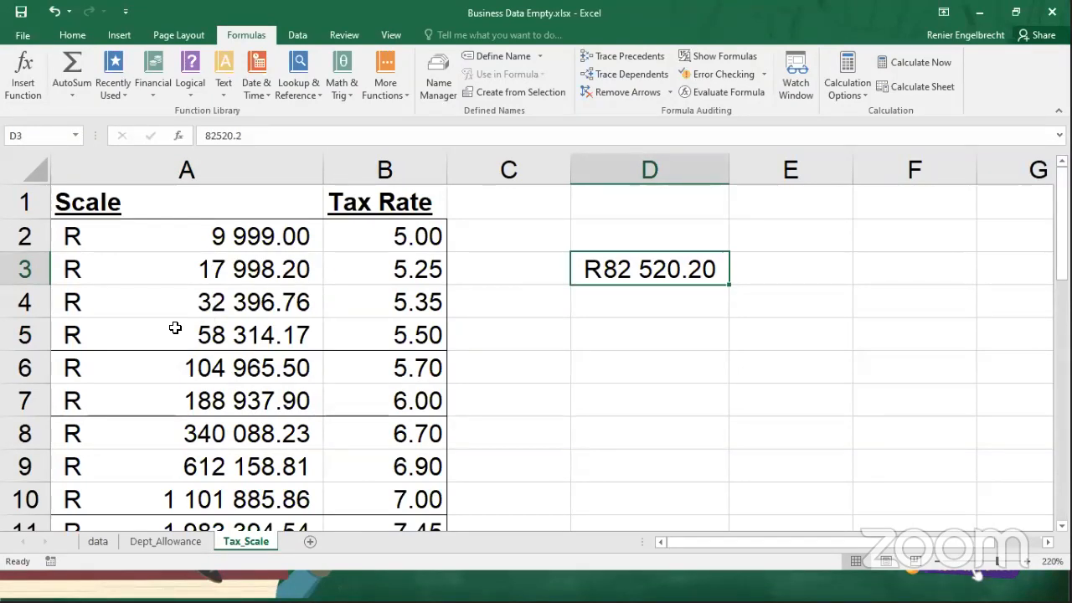
click(230, 369)
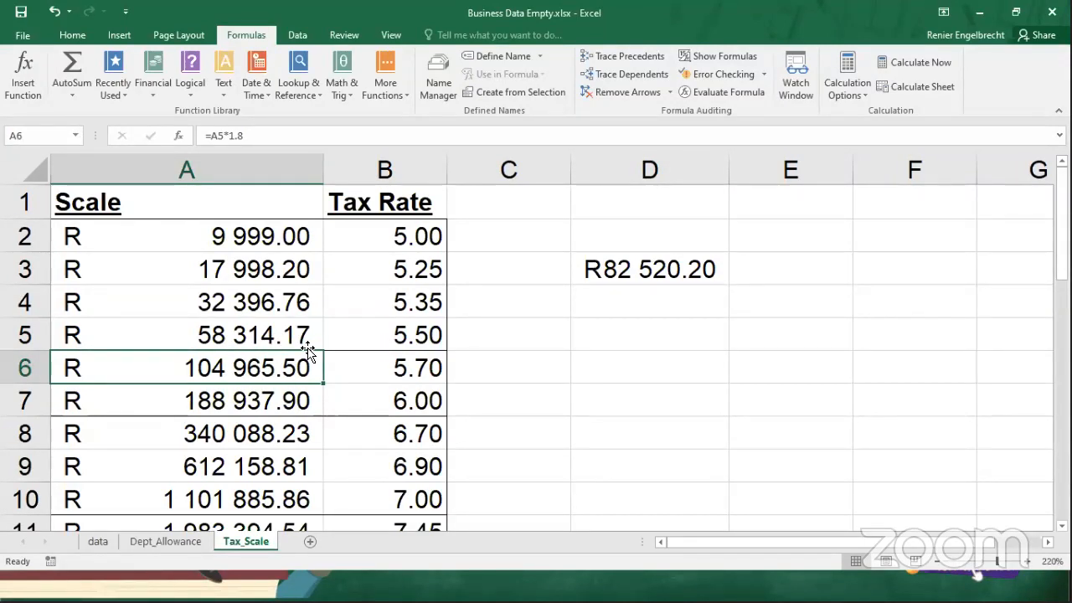
click(385, 334)
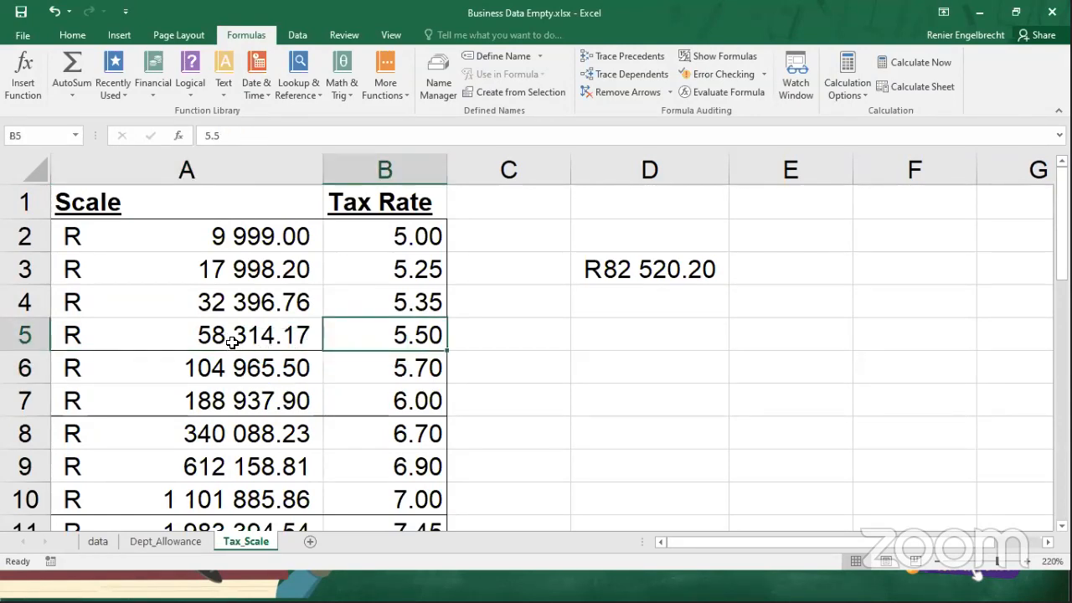
click(216, 371)
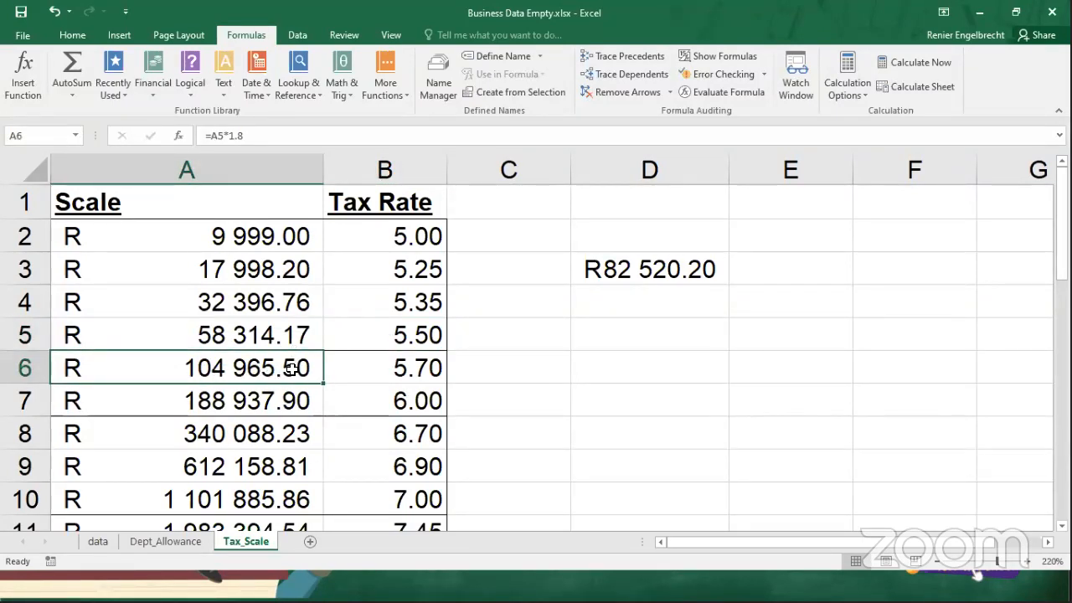
click(373, 341)
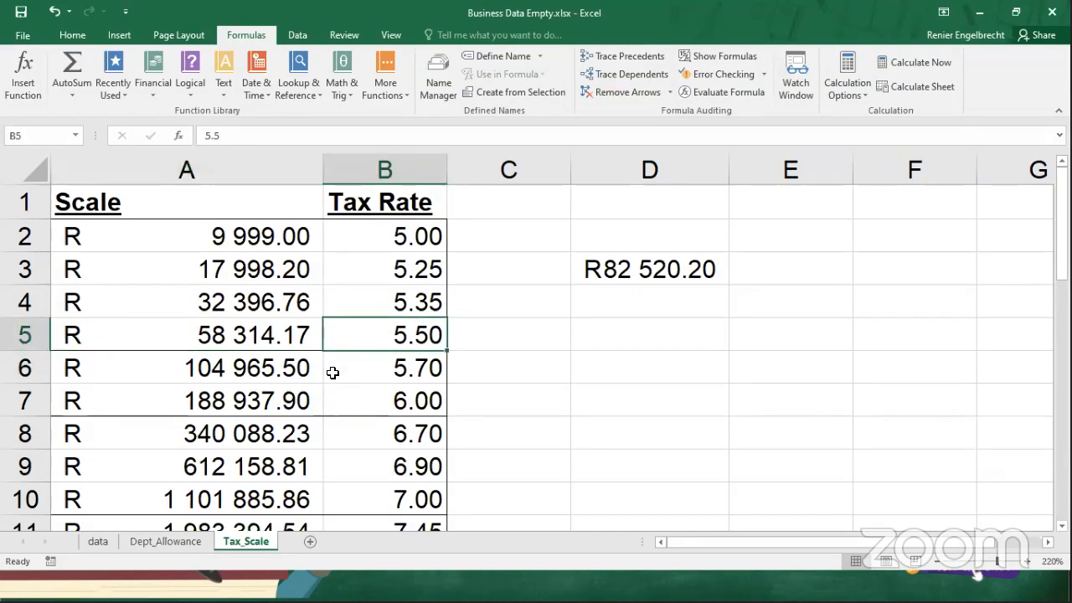
click(255, 237)
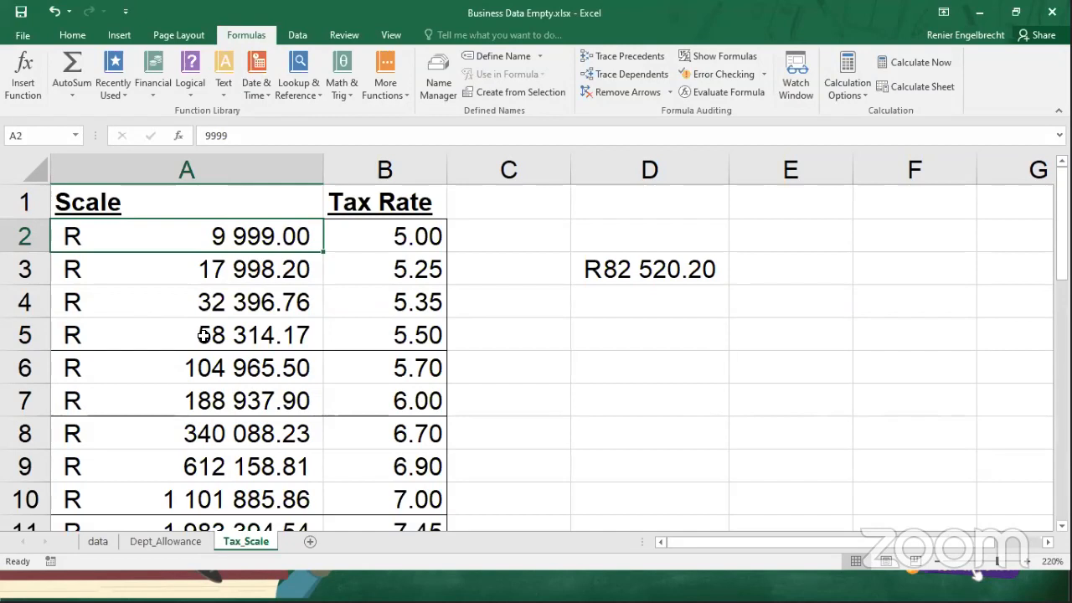
click(235, 373)
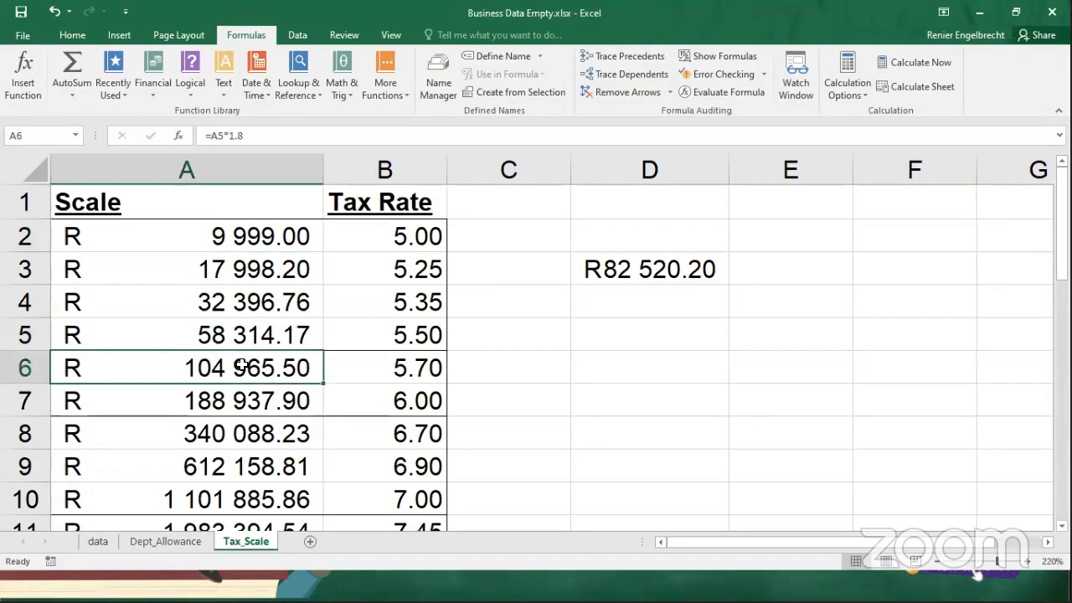
click(370, 334)
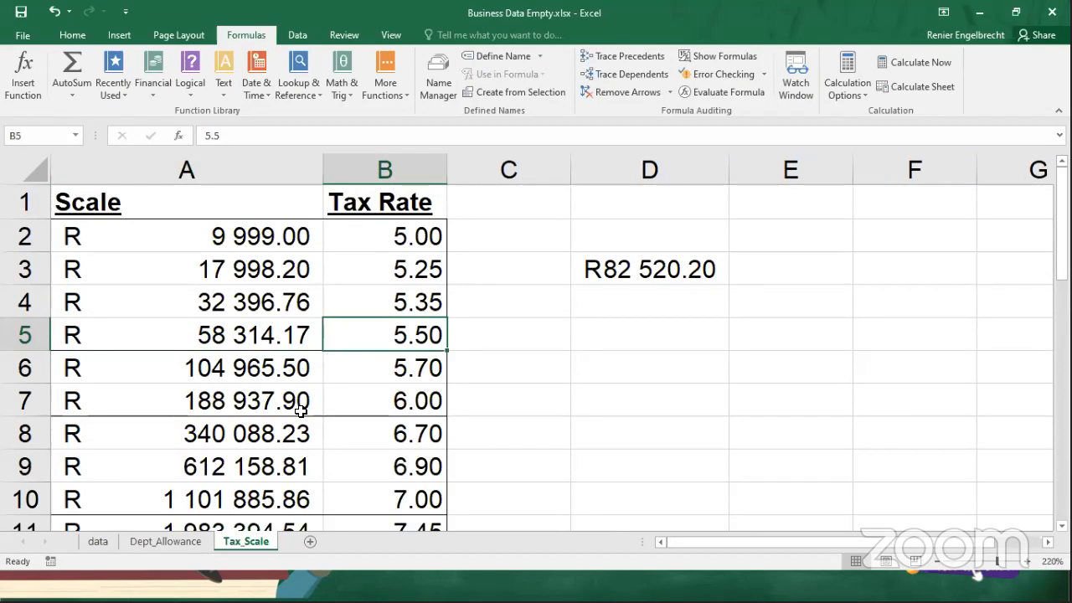
click(280, 343)
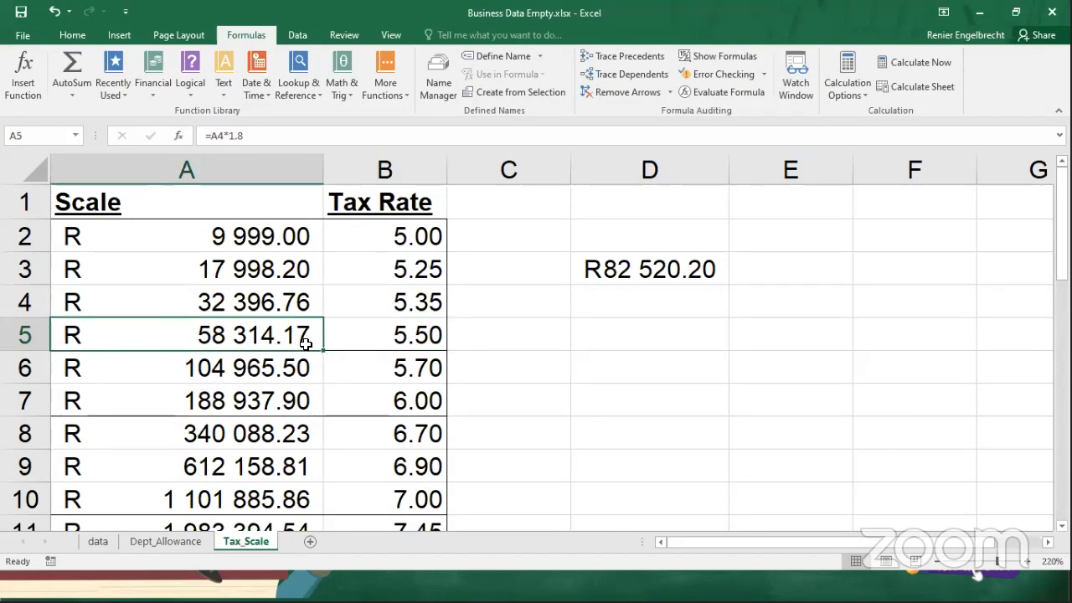
click(369, 342)
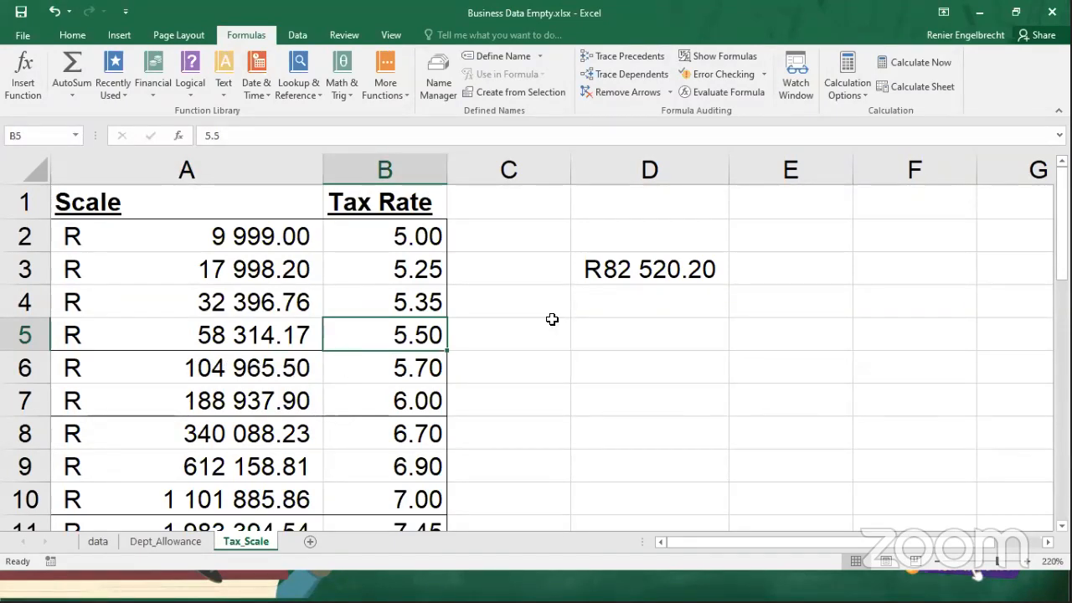
click(627, 266)
click(235, 369)
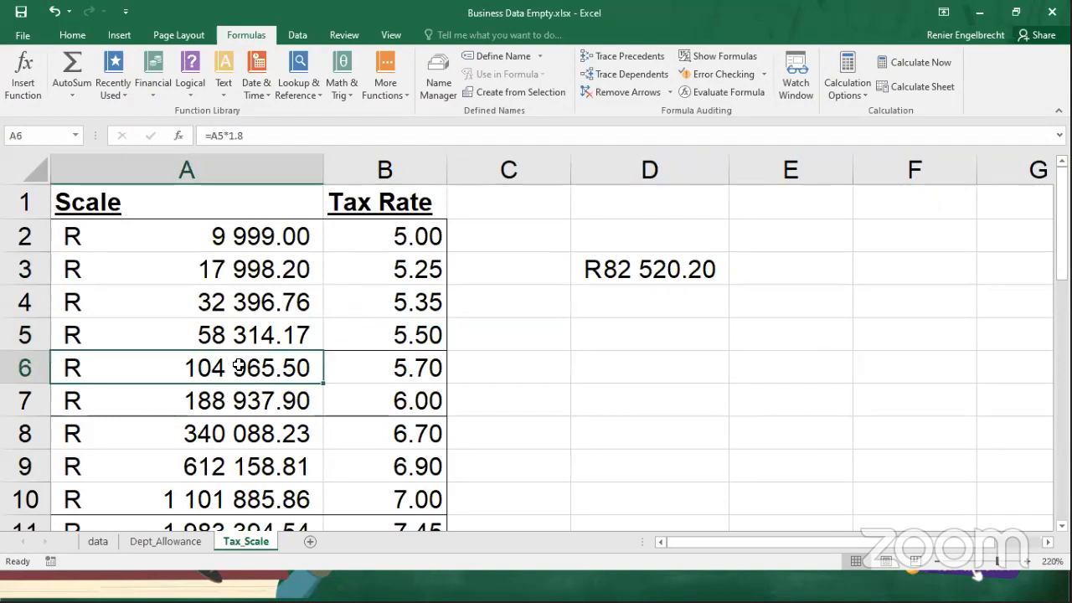
click(351, 334)
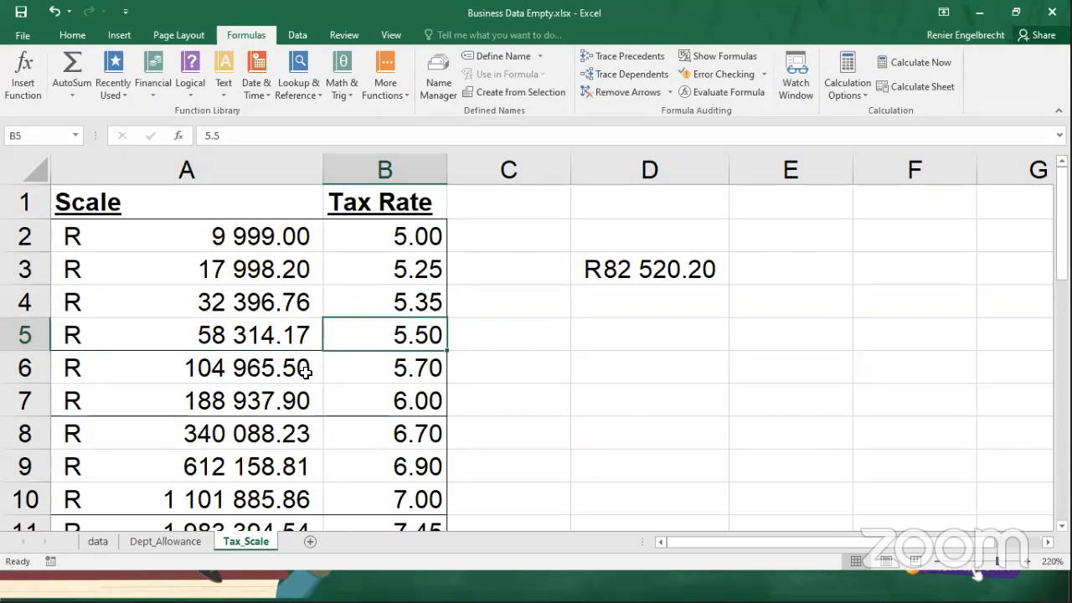
click(98, 542)
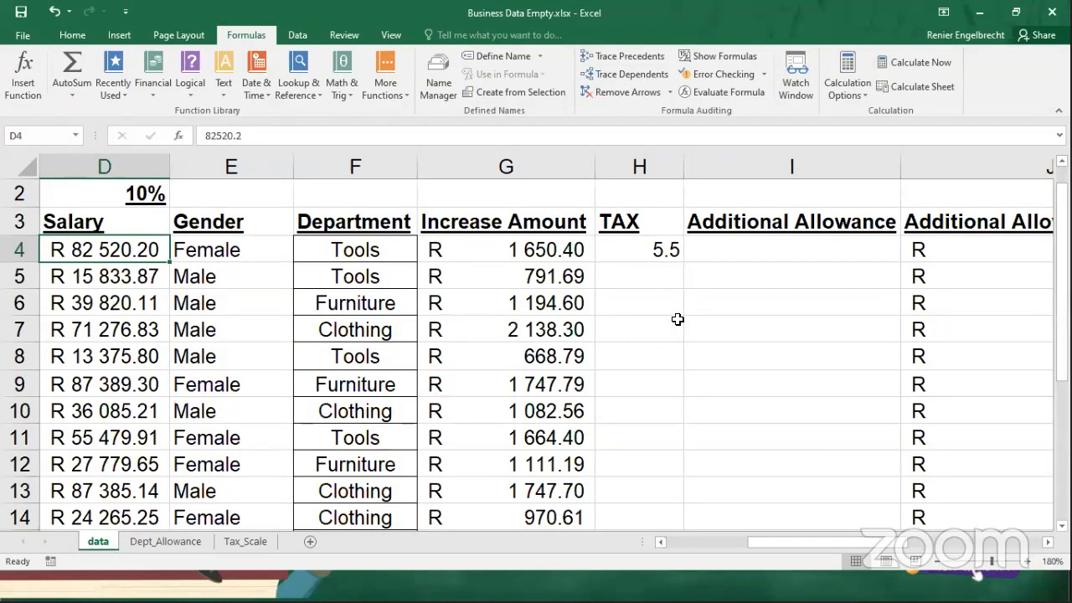
click(650, 255)
click(450, 134)
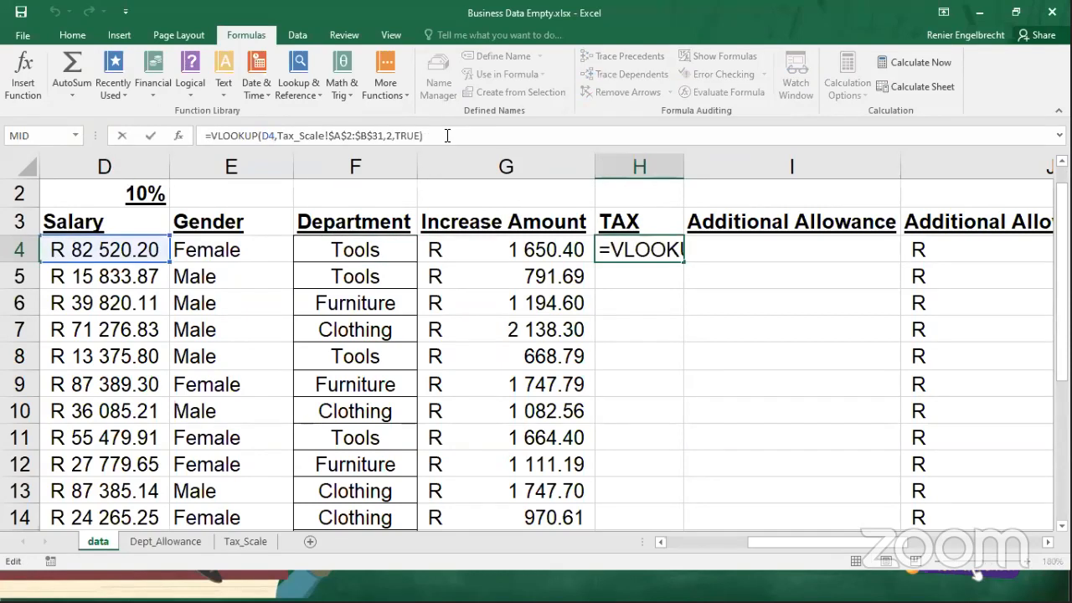
click(447, 136)
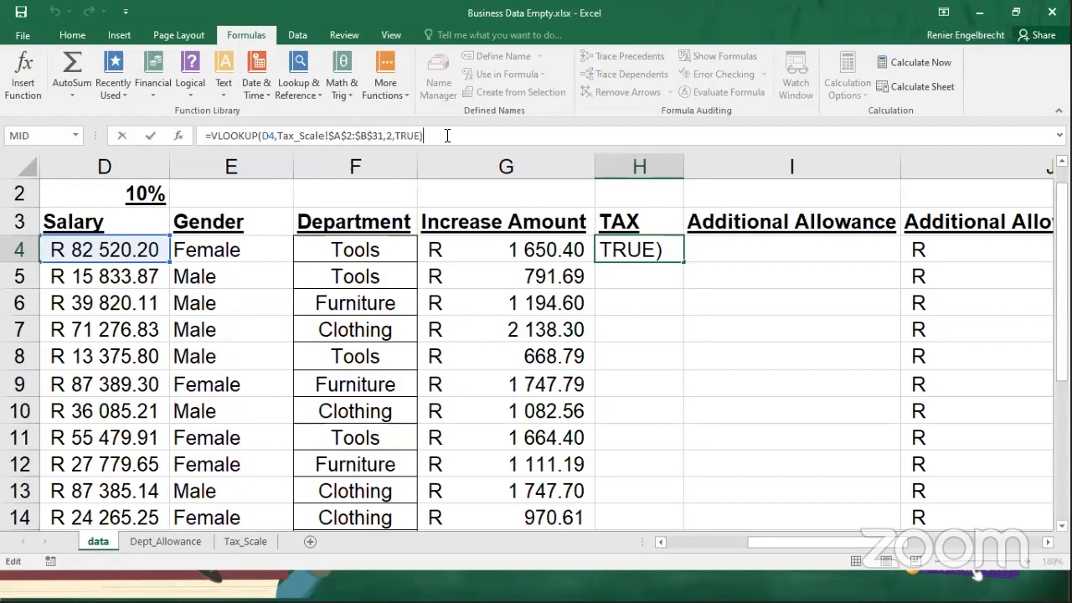
click(111, 246)
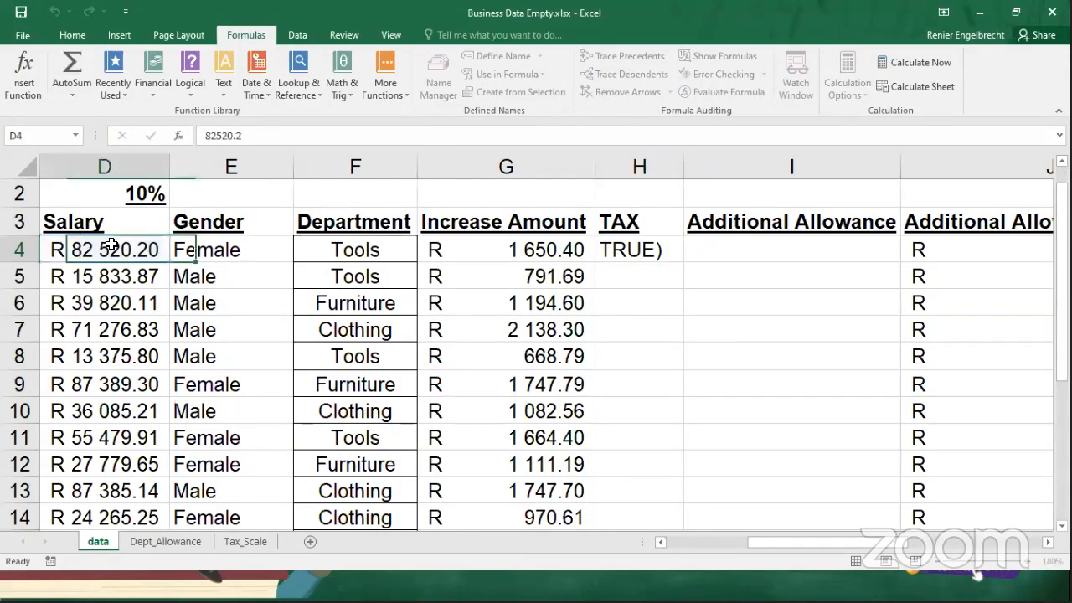
Multiply the VLOOKUP result in H4 by the salary in D4.
click(637, 248)
click(449, 135)
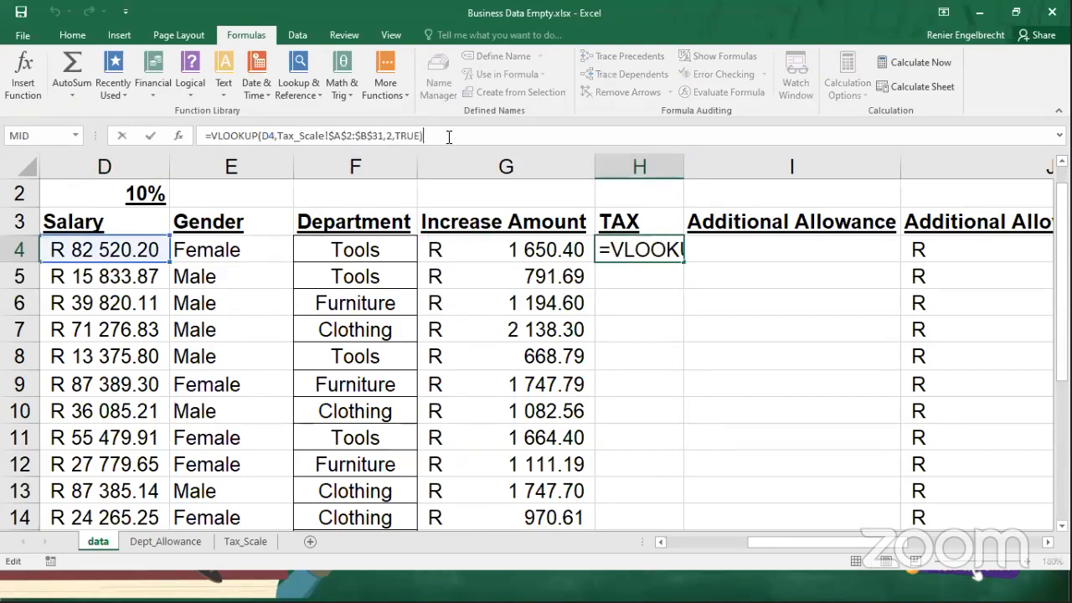
text(*)
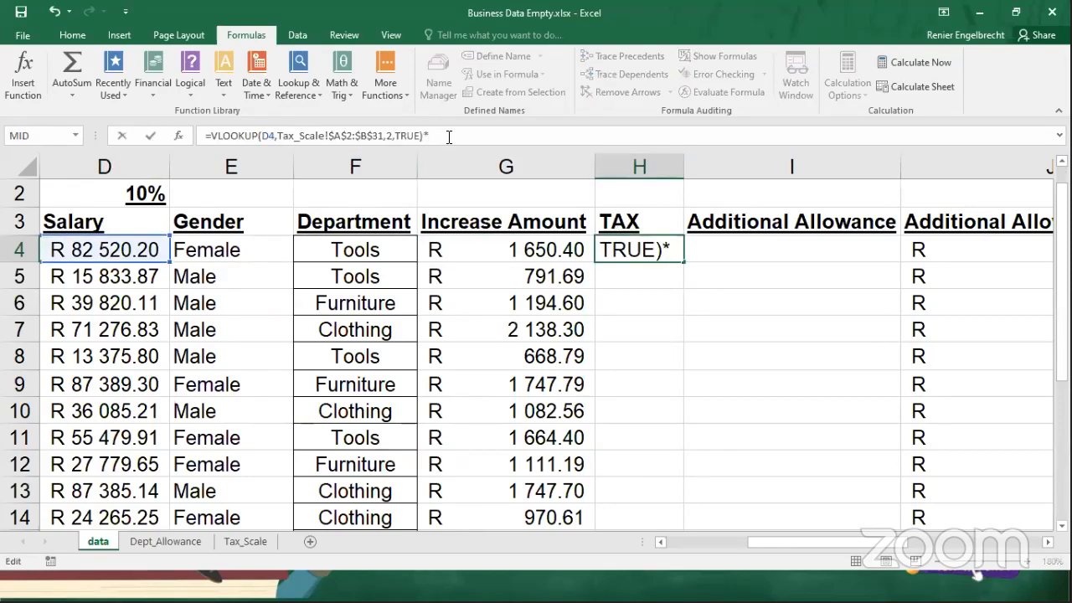
click(123, 249)
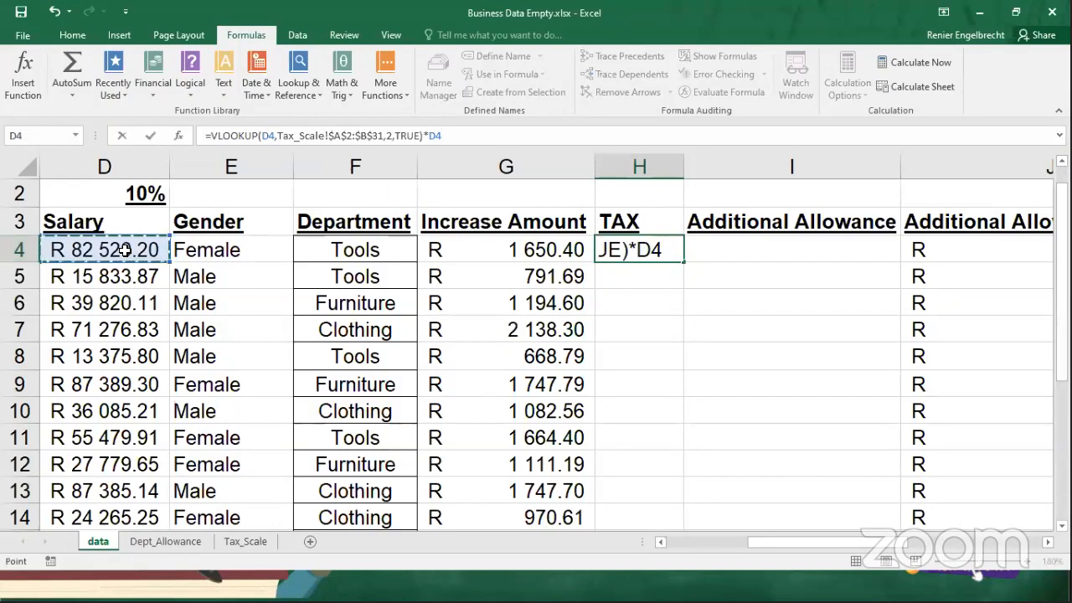
key(Return)
Fill the H4 tax formula down the TAX column and fit column H's width to its contents.
click(646, 247)
drag(682, 263, 644, 500)
scroll(695, 196, up, 4)
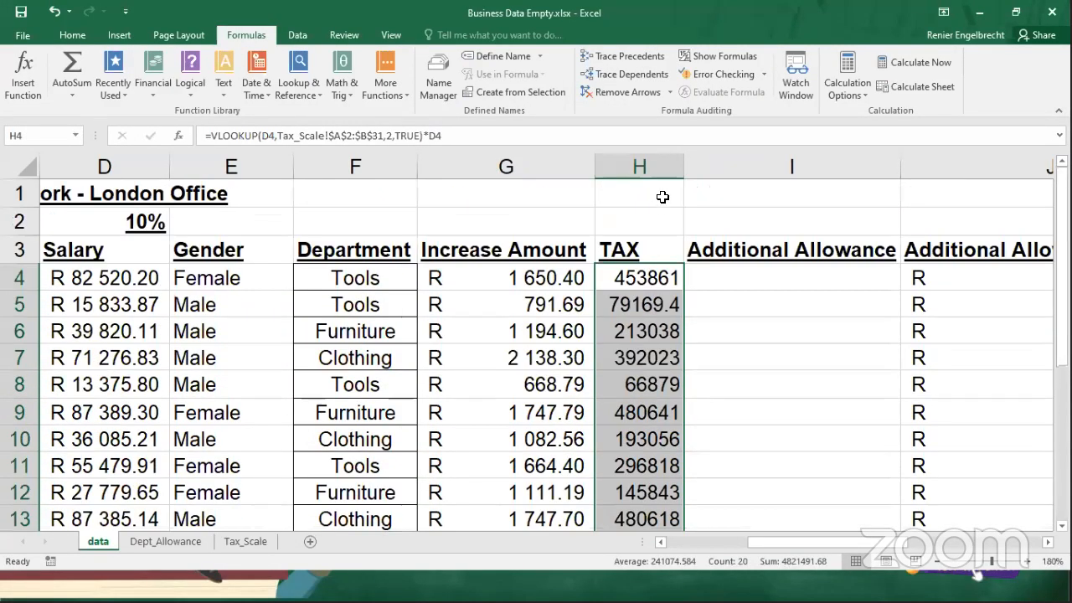
double_click(687, 168)
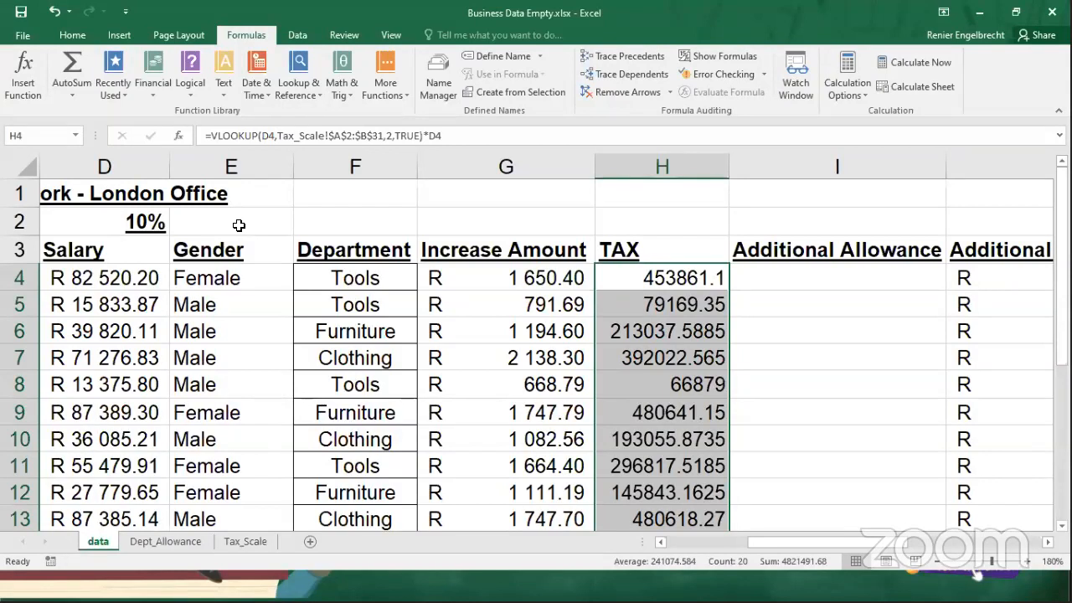
Review the scale value in A6 and the tax rate in B5 on the Tax_Scale sheet, and return to the data sheet.
click(172, 541)
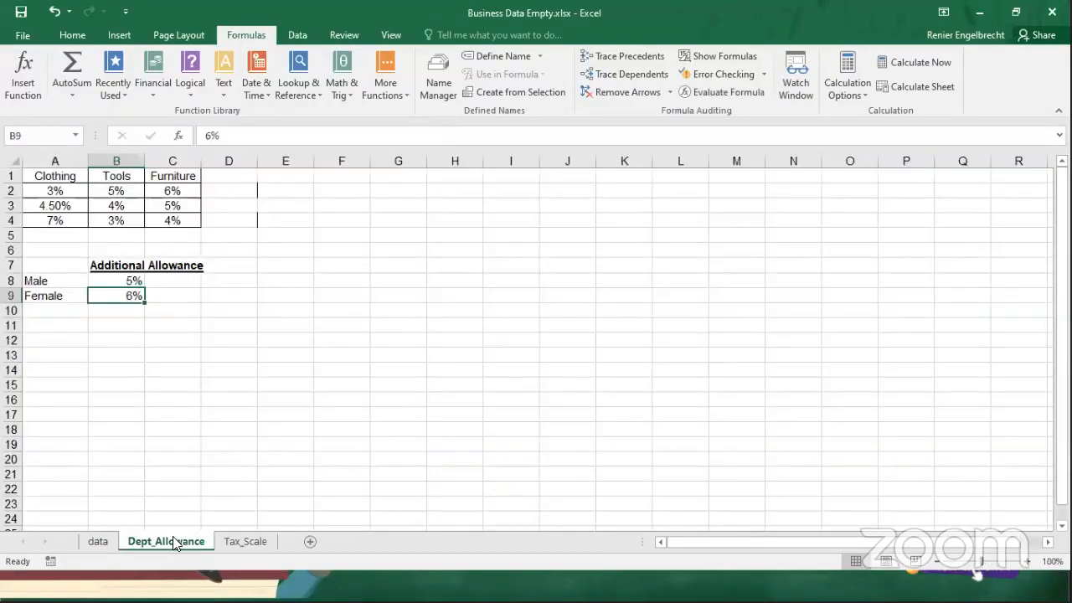
click(246, 542)
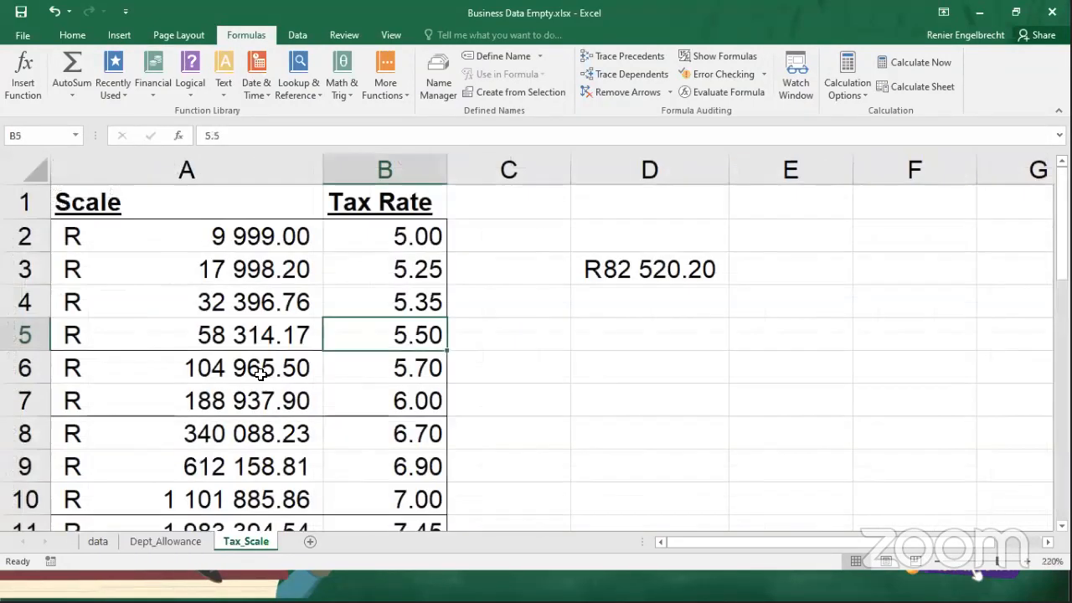
click(145, 371)
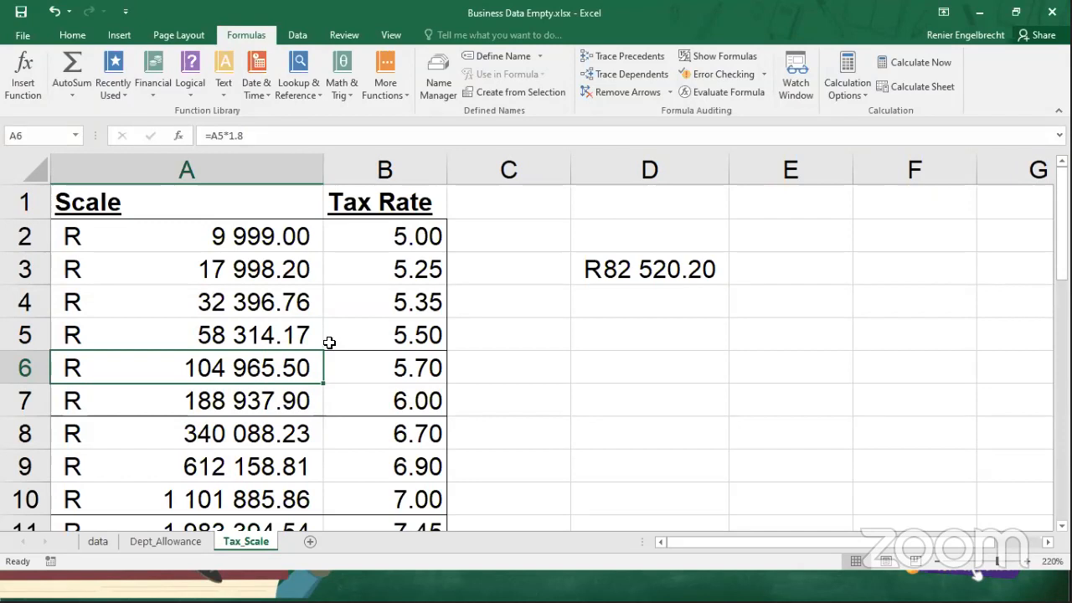
click(384, 337)
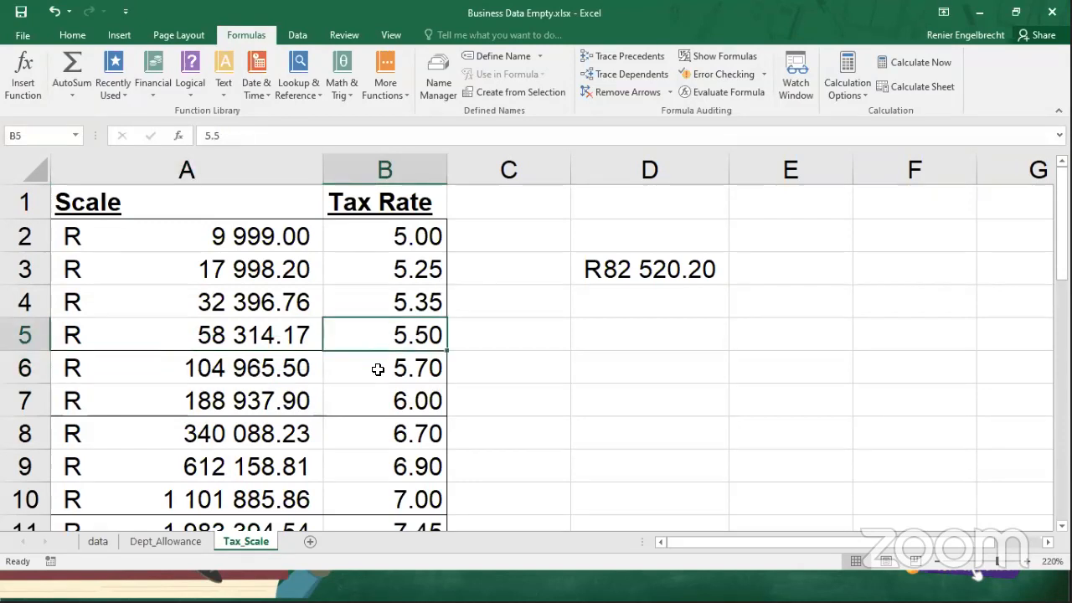
click(112, 544)
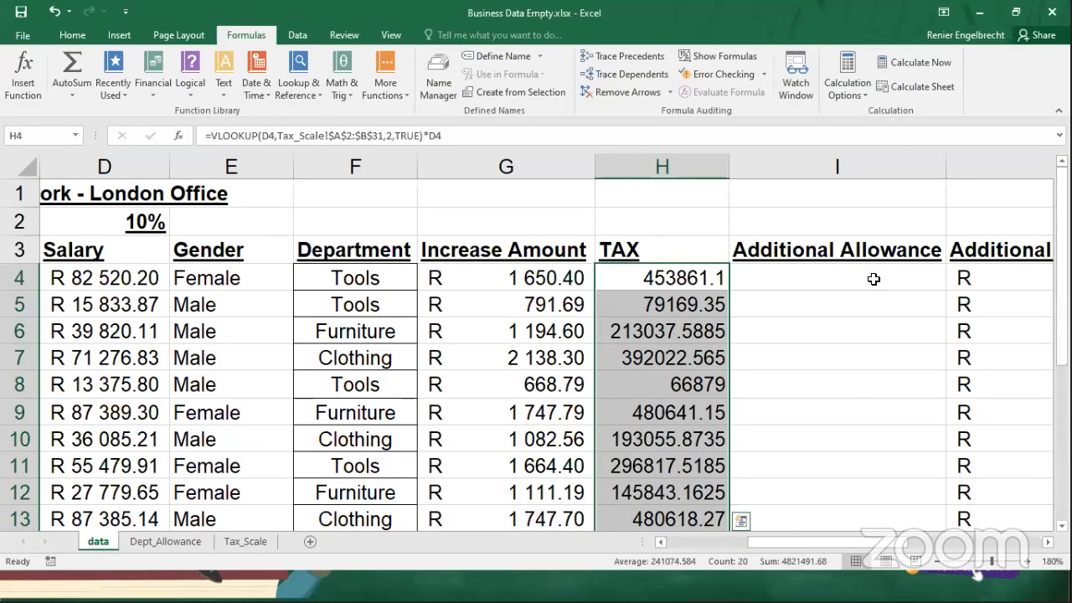
Compare the department in F4 with the headings in A1:C1 on the Dept_Allowance sheet, and return to the data sheet.
click(873, 279)
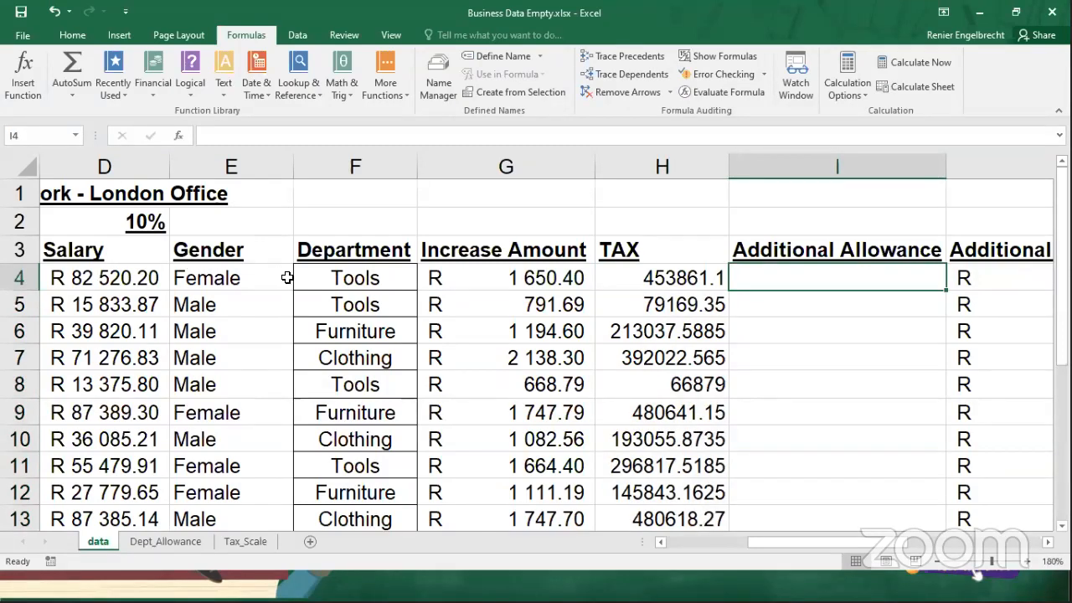
click(362, 268)
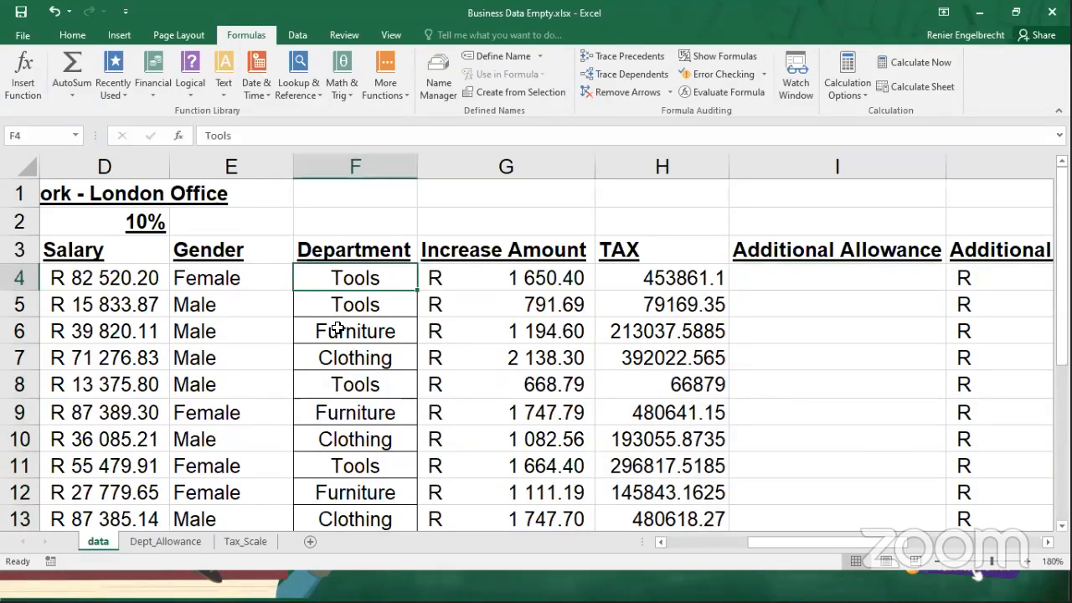
click(181, 542)
drag(53, 175, 163, 184)
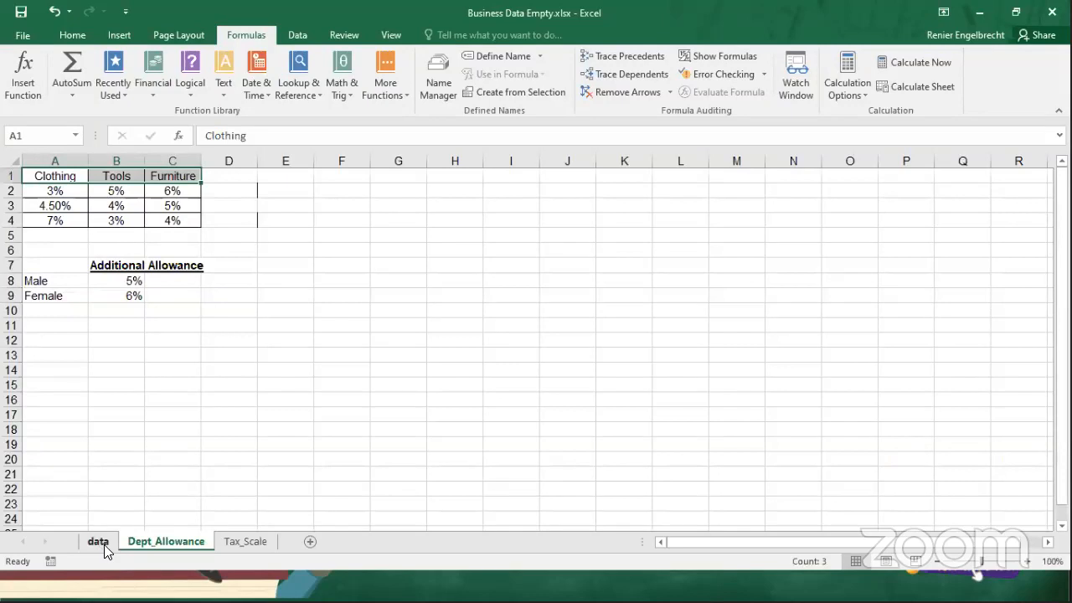
click(99, 544)
Start an HLOOKUP formula in I4 under Additional Allowance with the department in F4 as the lookup value.
click(790, 286)
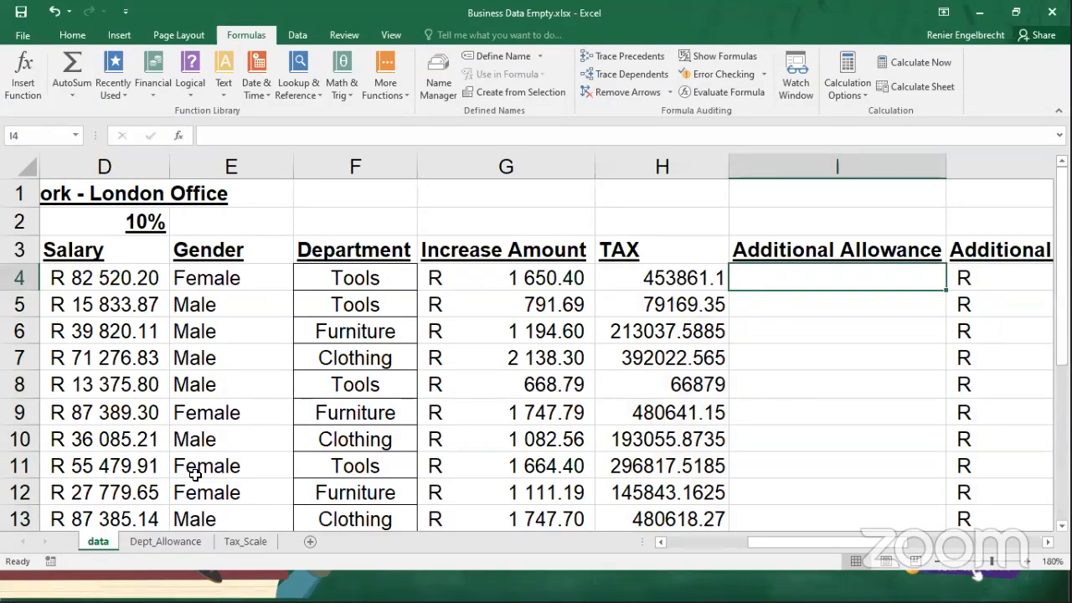
text(=)
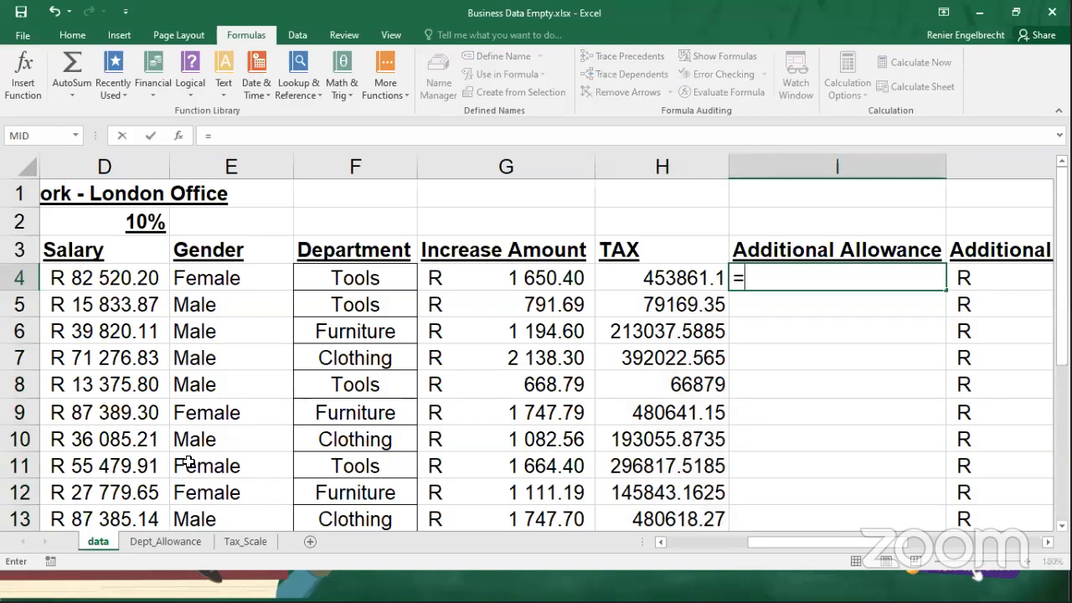
text(hl)
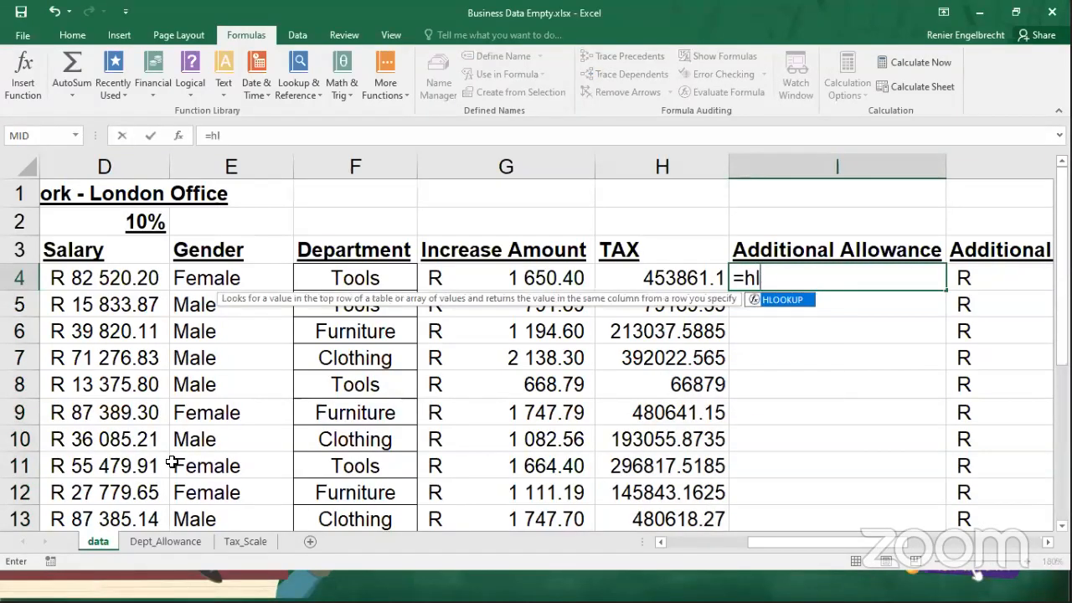
text(ookup)
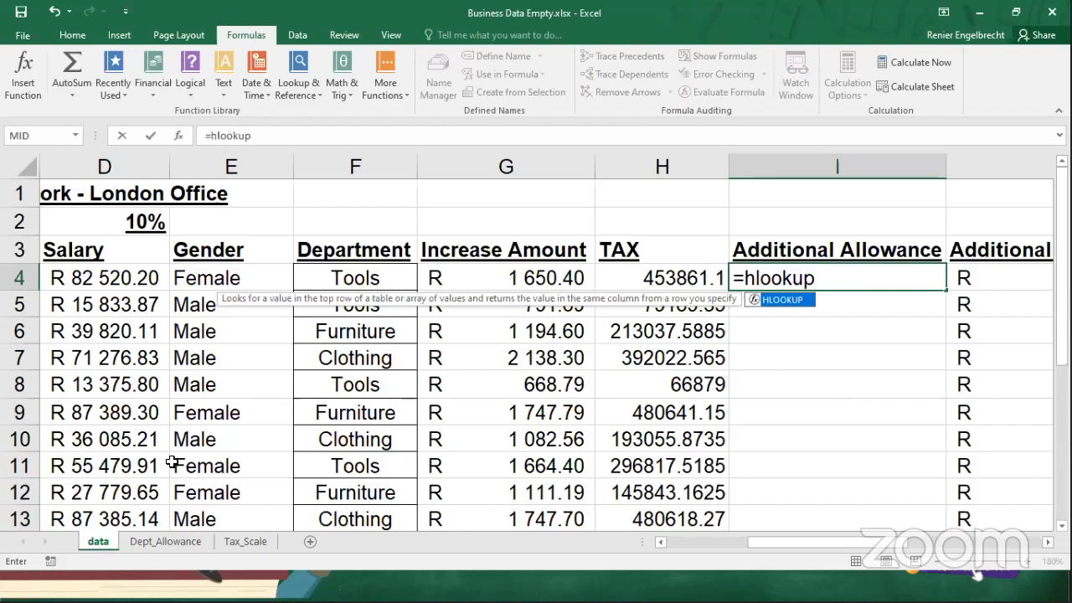
text(()
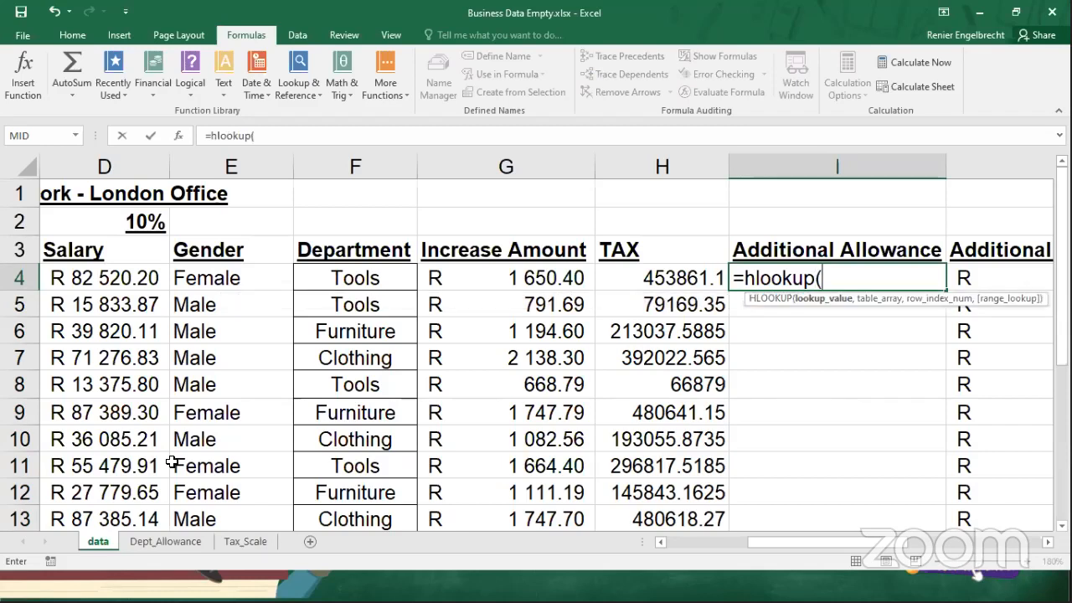
click(338, 281)
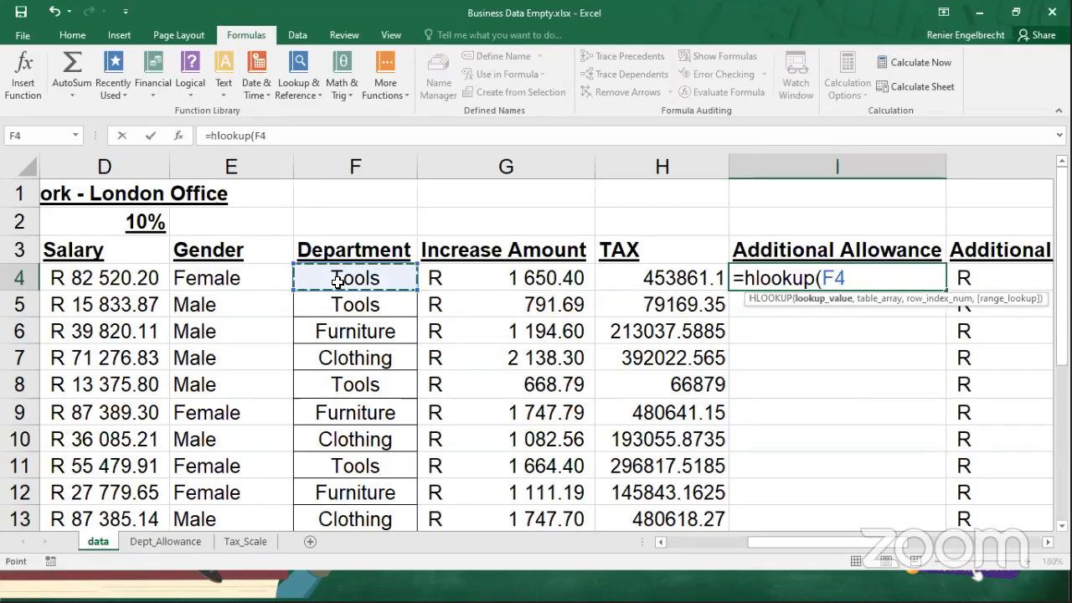
text(,Dept_Allowance!)
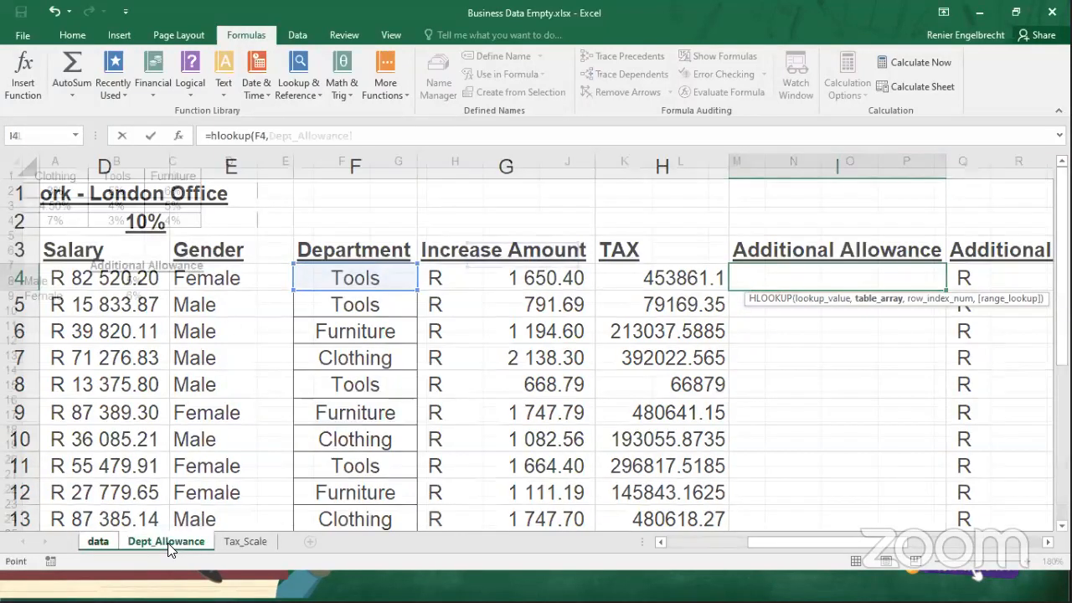
Select A1:C4 on the Dept_Allowance sheet, return to the data sheet and make the table array reference absolute as data!$A$1:$E$4.
click(166, 542)
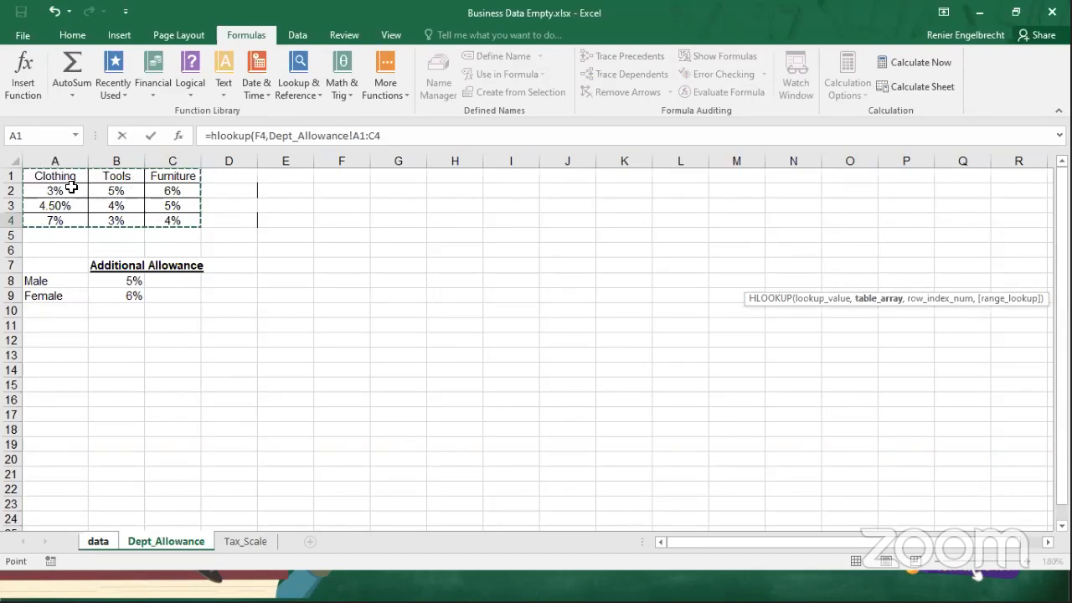
click(99, 545)
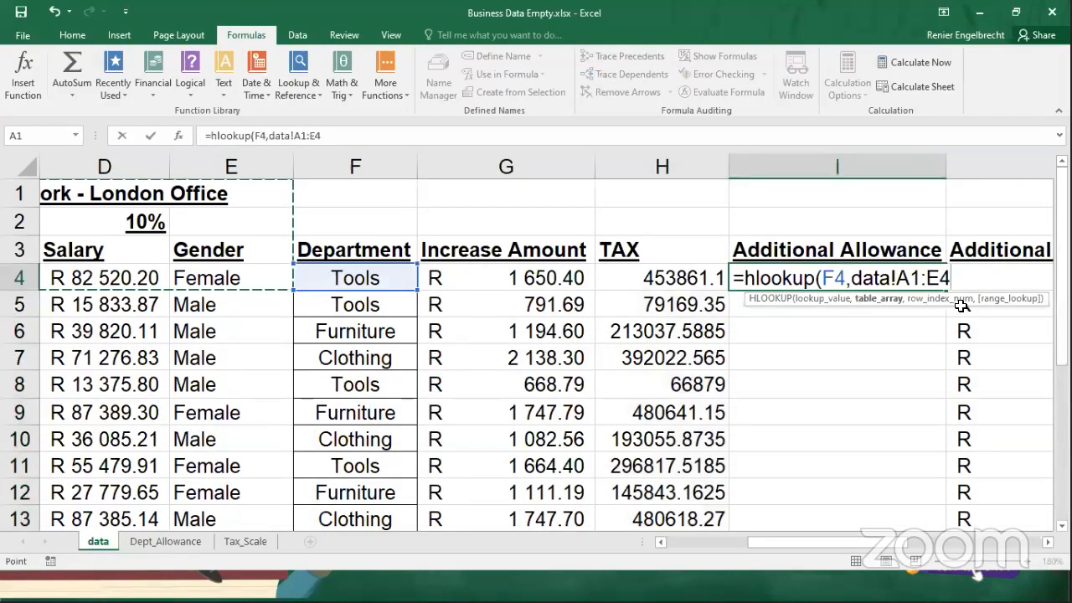
key(F4)
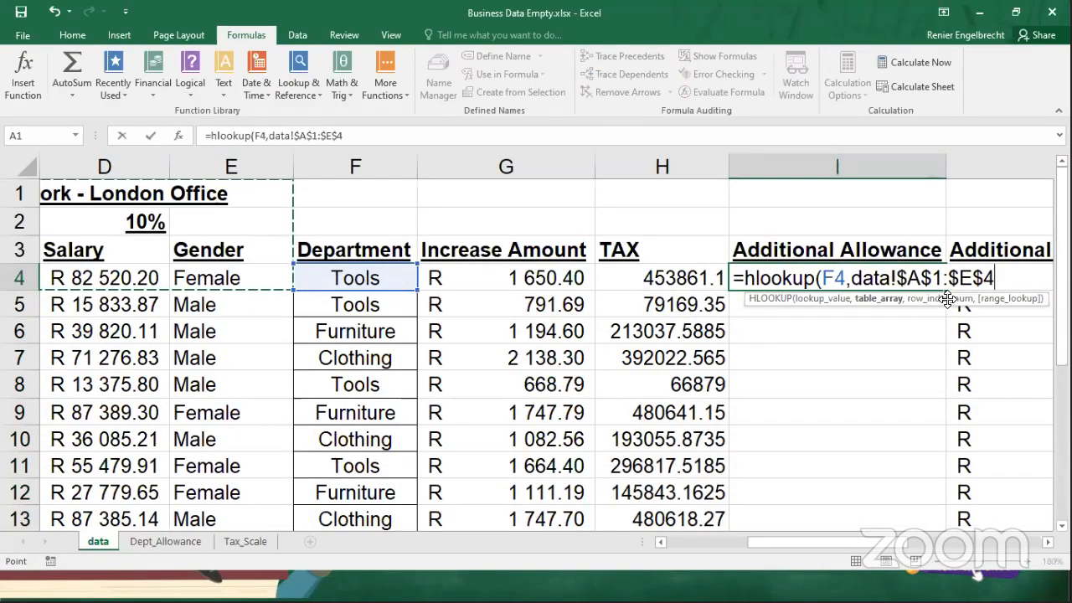
text(,)
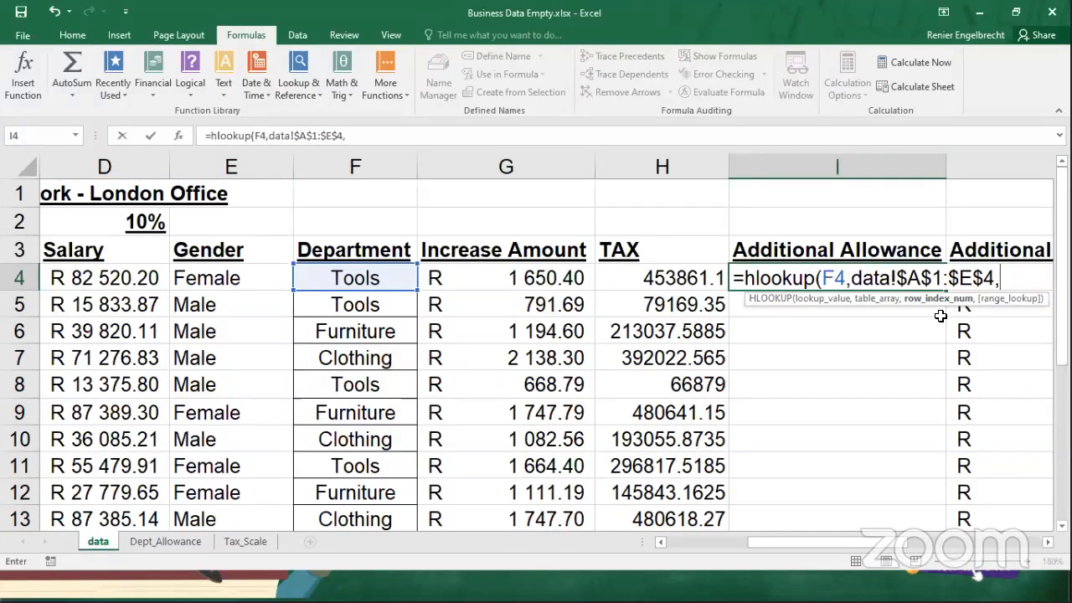
text(2,fals)
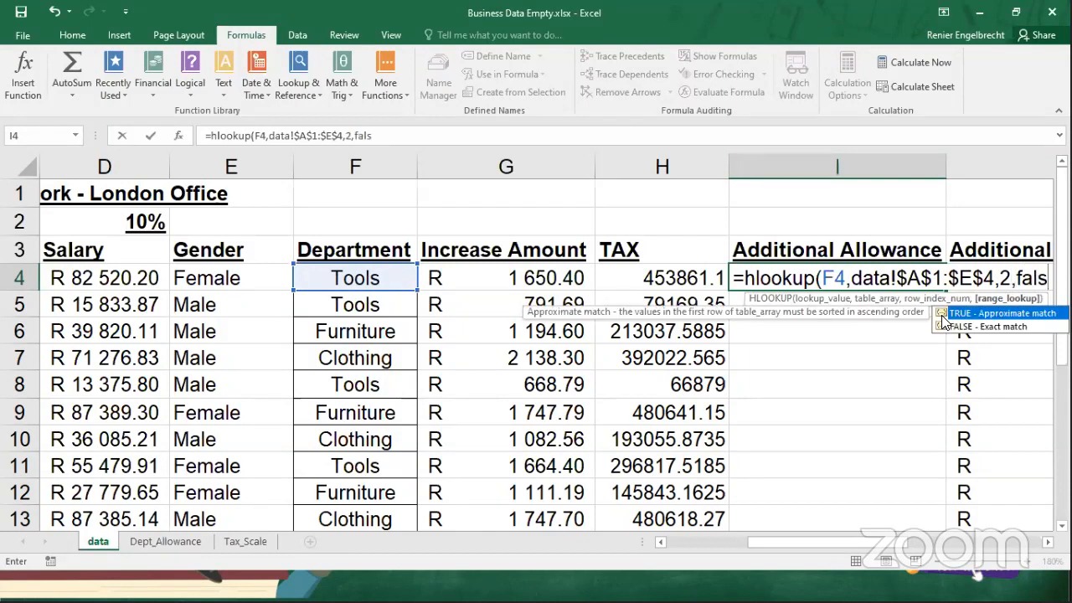
Complete the I4 HLOOKUP with row index 2 and fals as the match argument.
click(961, 327)
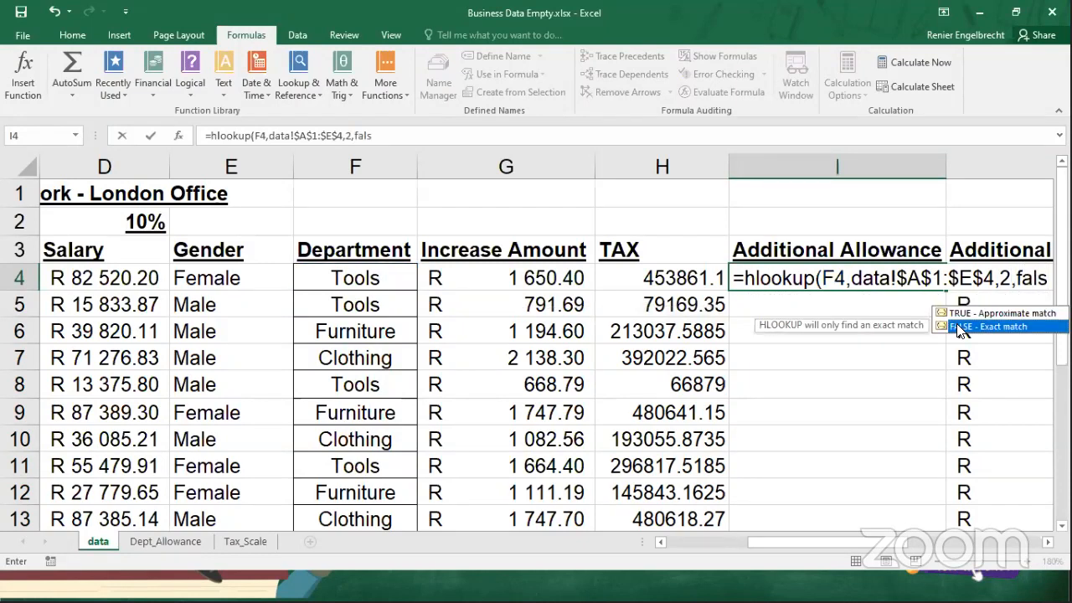
text())
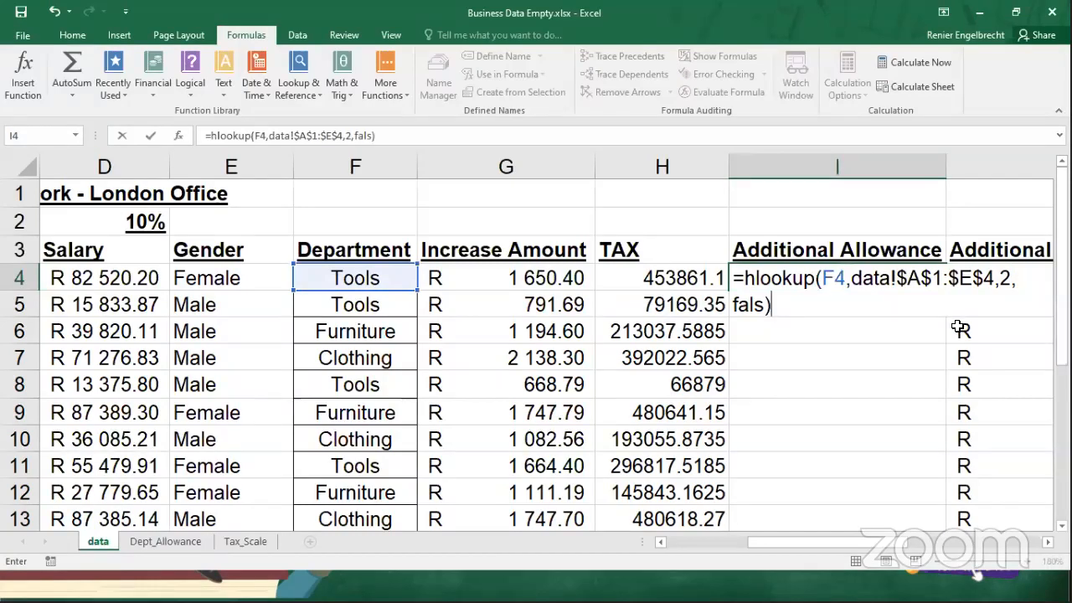
key(Return)
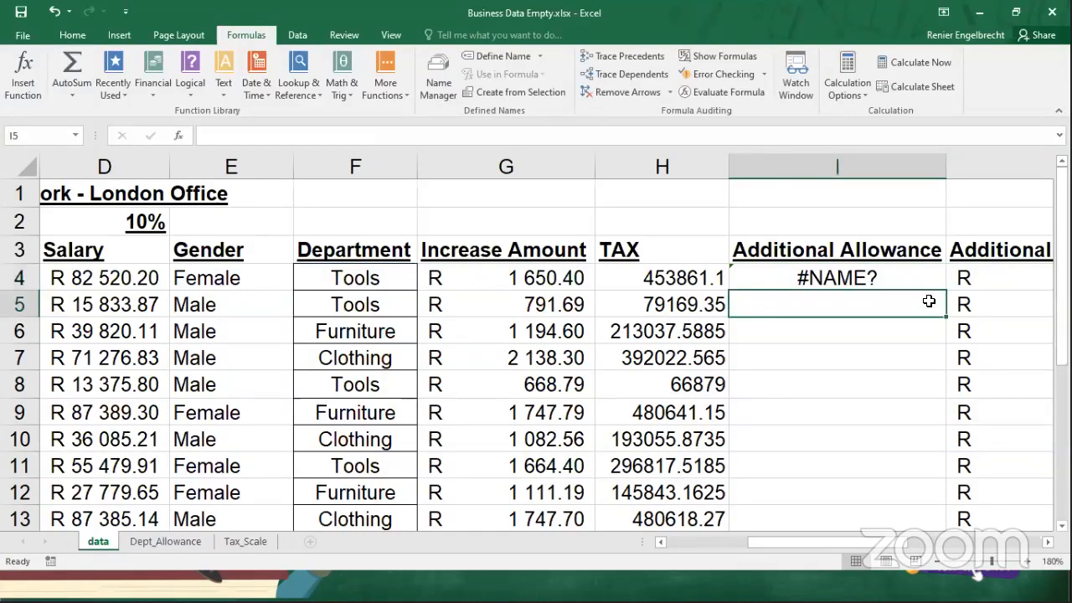
Correct the match argument of the HLOOKUP formula in I4 to false.
click(893, 277)
double_click(893, 277)
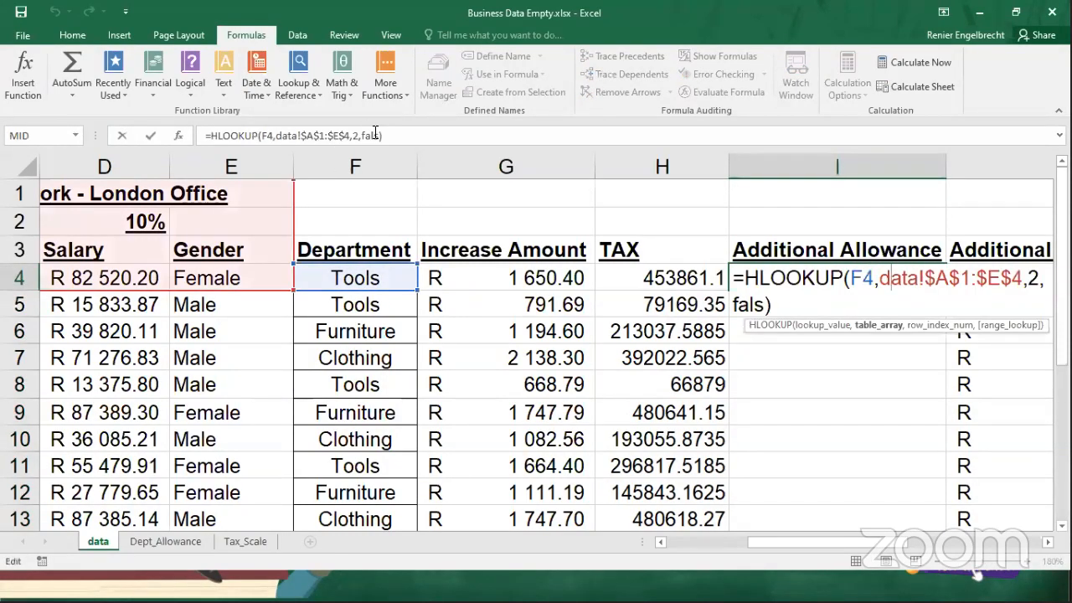
click(376, 134)
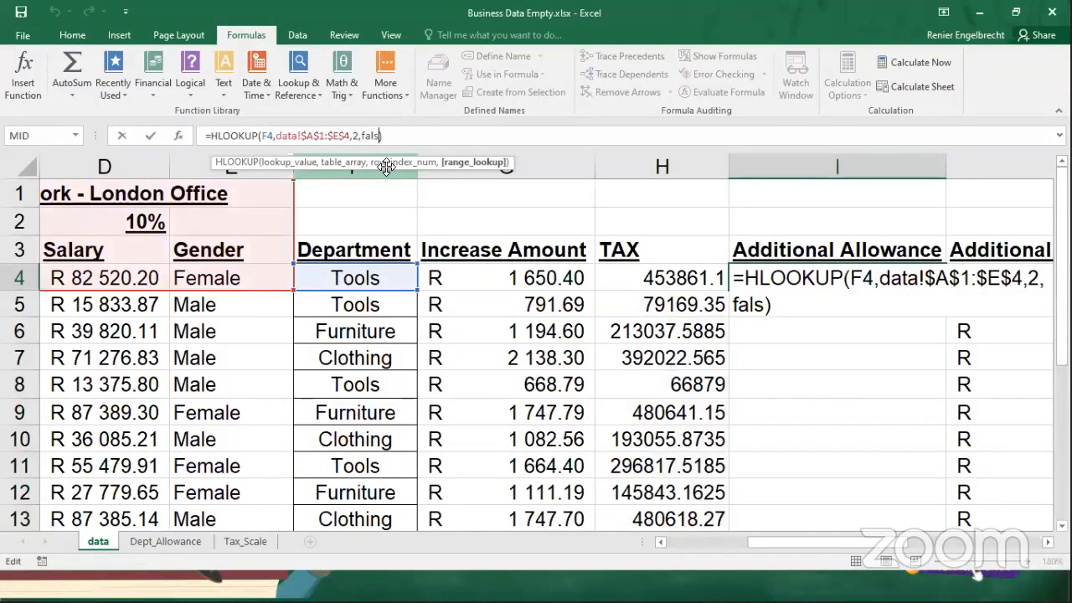
text(e)
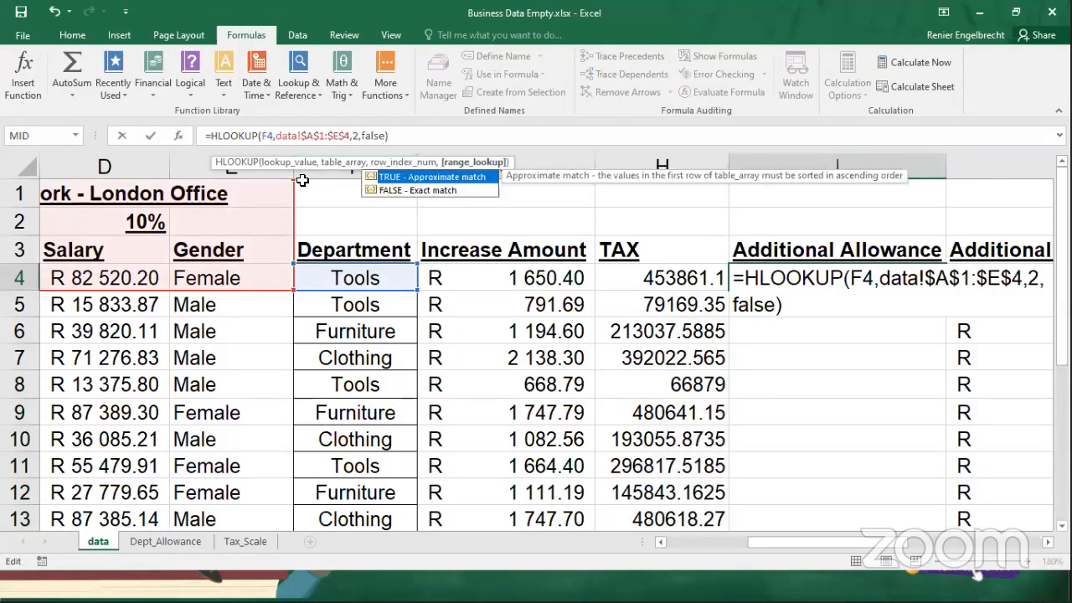
Remove the wrong table array data!$A$1:$E$4 from the I4 HLOOKUP formula.
click(350, 135)
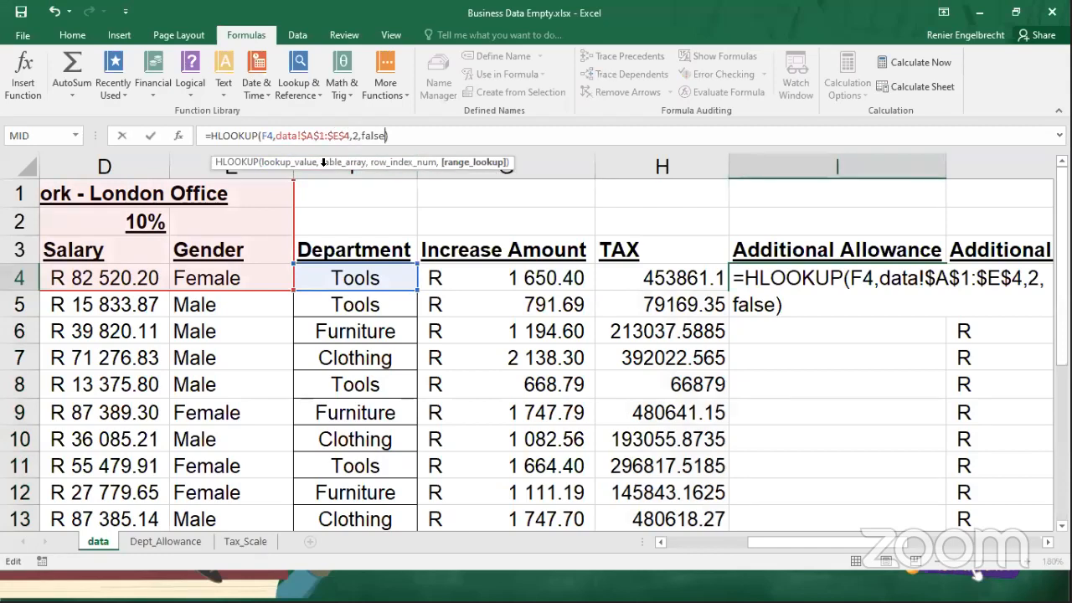
key(BackSpace)
key(BackSpace)
key(BackSpace)
key(BackSpace)
key(BackSpace)
key(BackSpace)
key(BackSpace)
key(BackSpace)
key(BackSpace)
key(BackSpace)
key(BackSpace)
key(BackSpace)
key(BackSpace)
key(BackSpace)
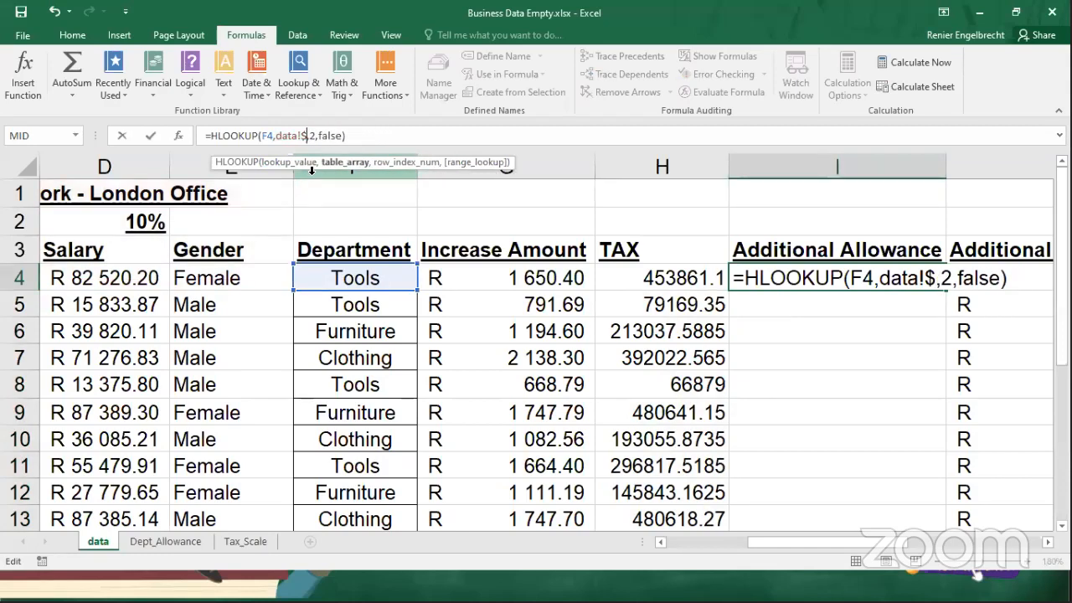
click(179, 542)
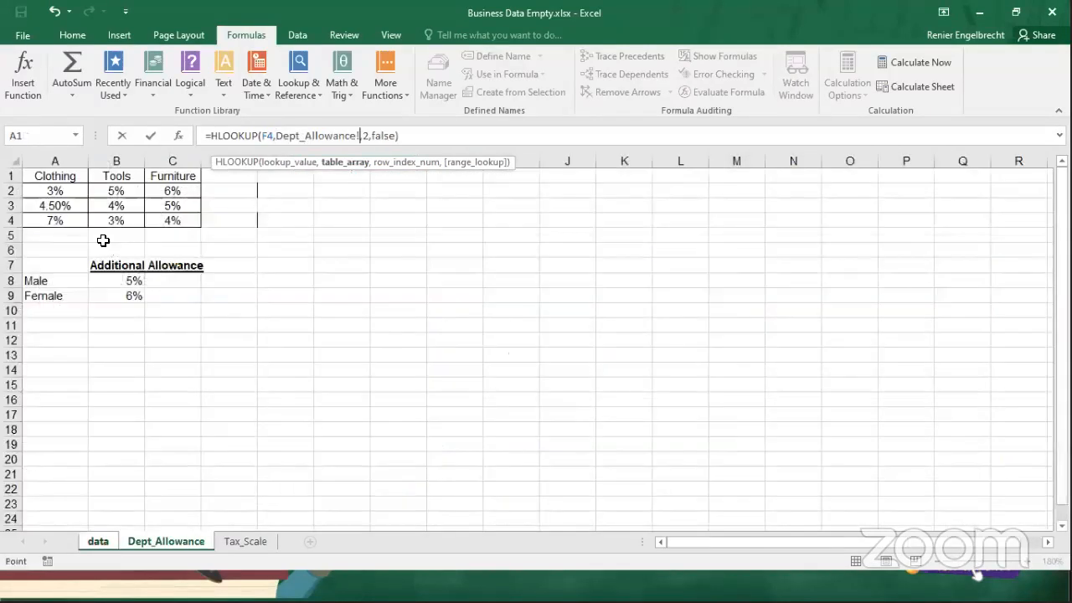
drag(55, 176, 170, 223)
key(F4)
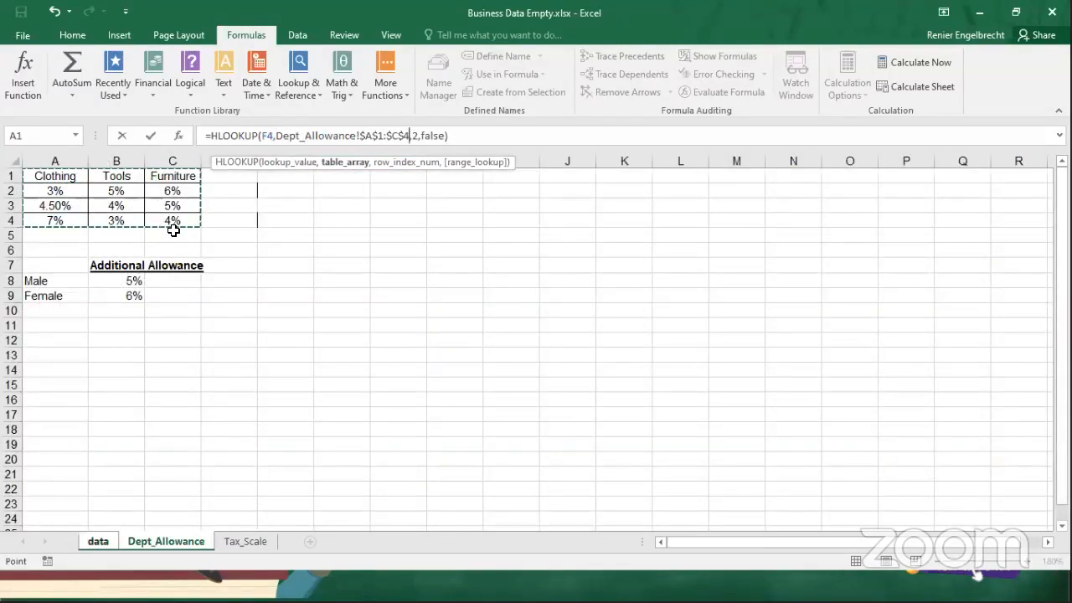
click(98, 544)
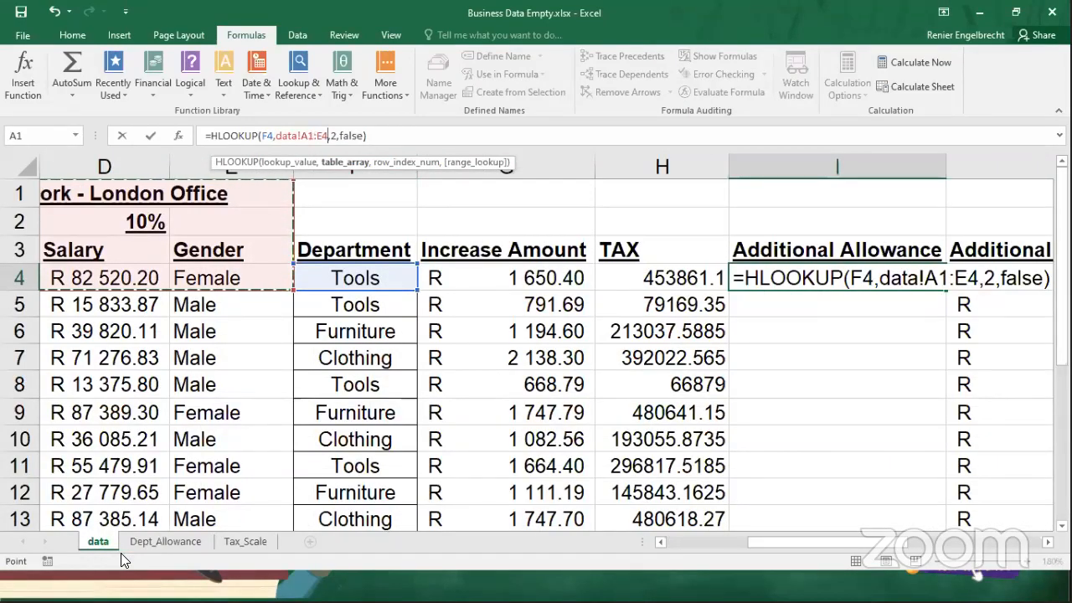
key(BackSpace)
key(BackSpace)
key(BackSpace)
key(BackSpace)
key(BackSpace)
key(BackSpace)
key(BackSpace)
key(BackSpace)
key(BackSpace)
key(BackSpace)
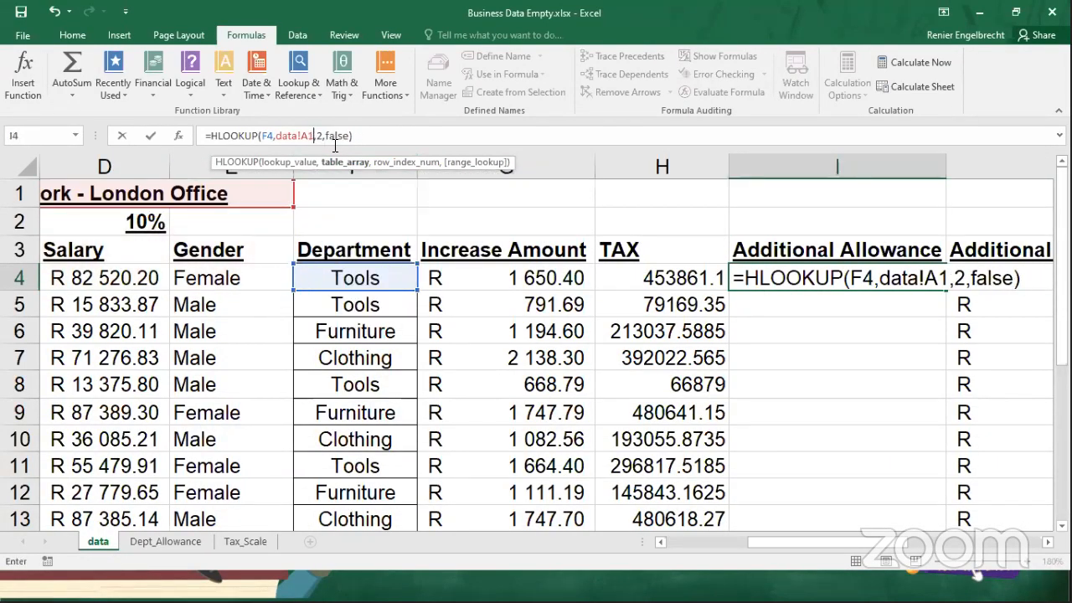
Set the I4 HLOOKUP table array to Dept_Allowance!$A$1:$C$4 and complete the formula.
click(165, 541)
drag(68, 176, 159, 221)
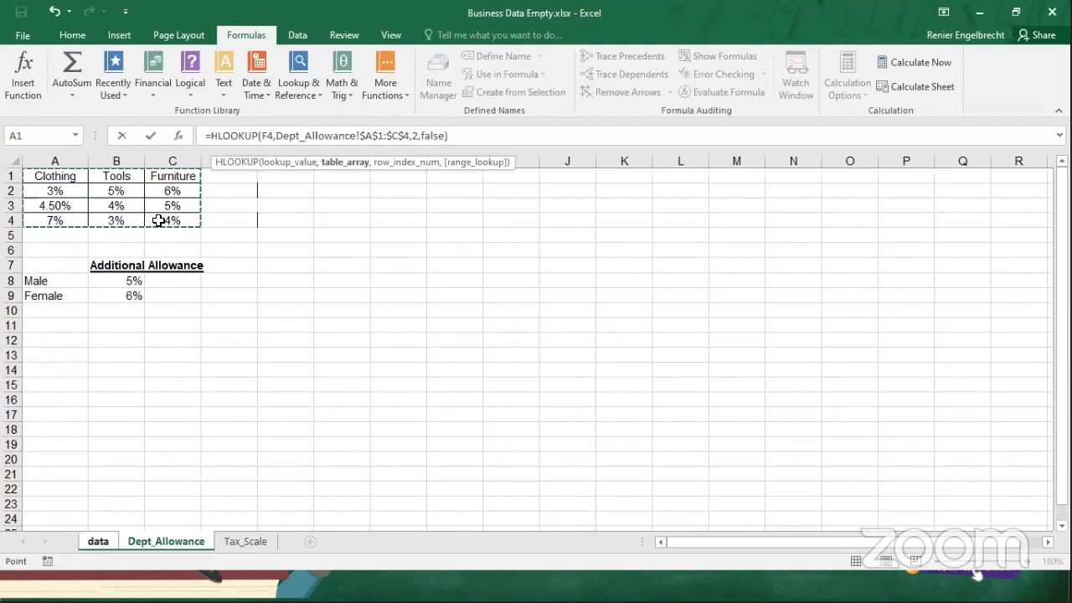
key(Return)
Review the I4 formula and compare its result with the Tools percentage in B2 on the Dept_Allowance sheet.
click(819, 278)
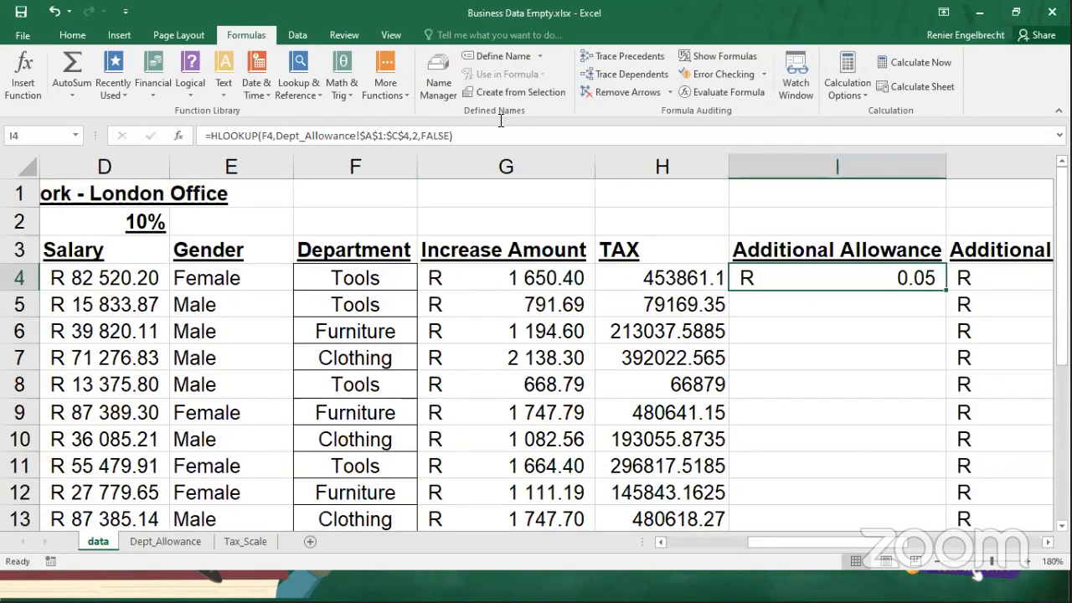
click(485, 135)
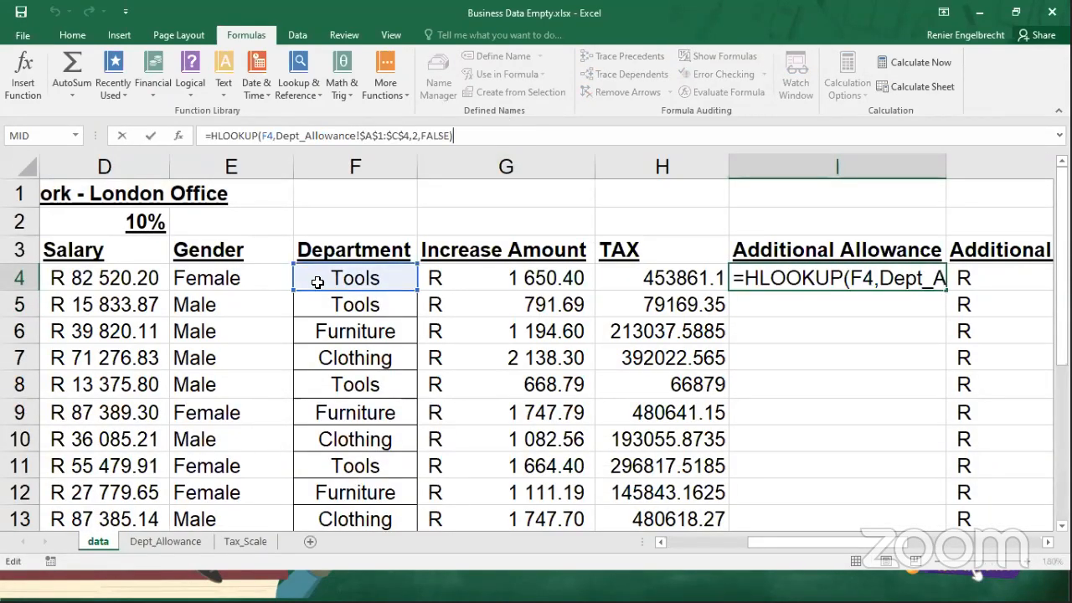
key(Return)
click(166, 541)
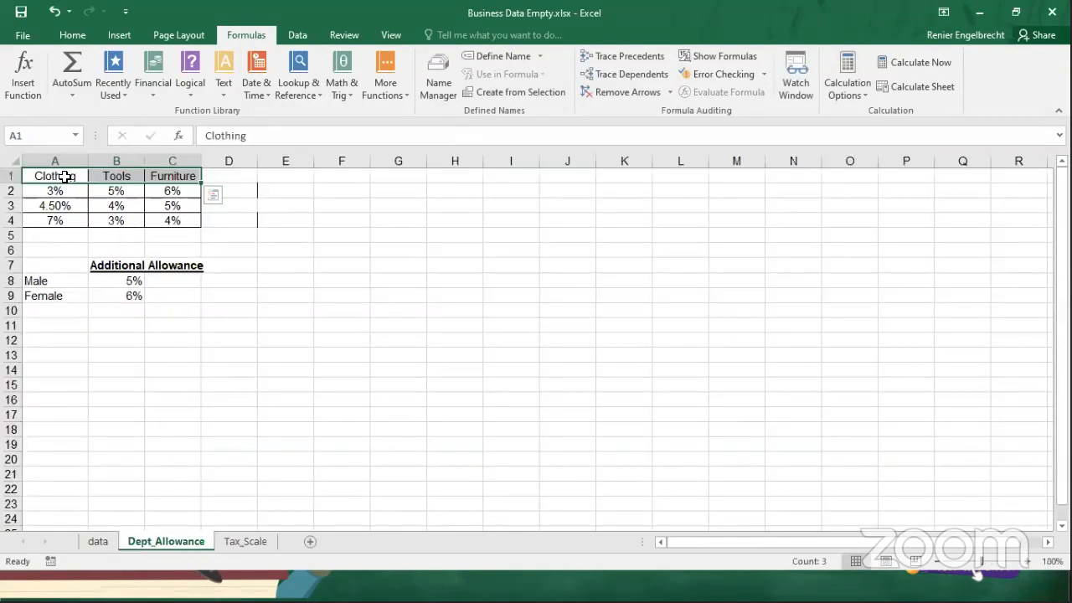
click(107, 191)
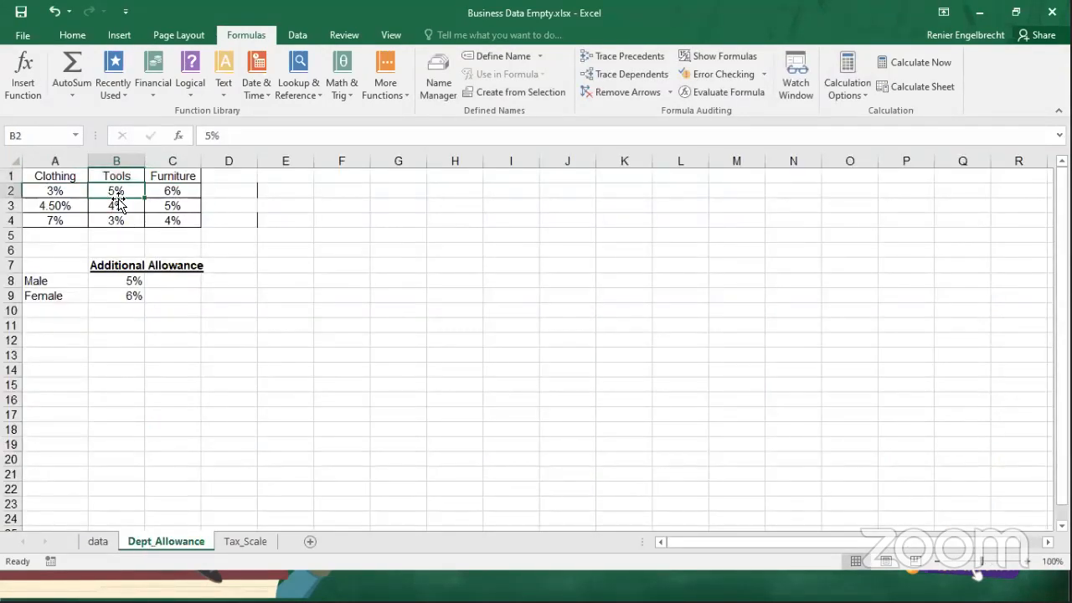
click(104, 543)
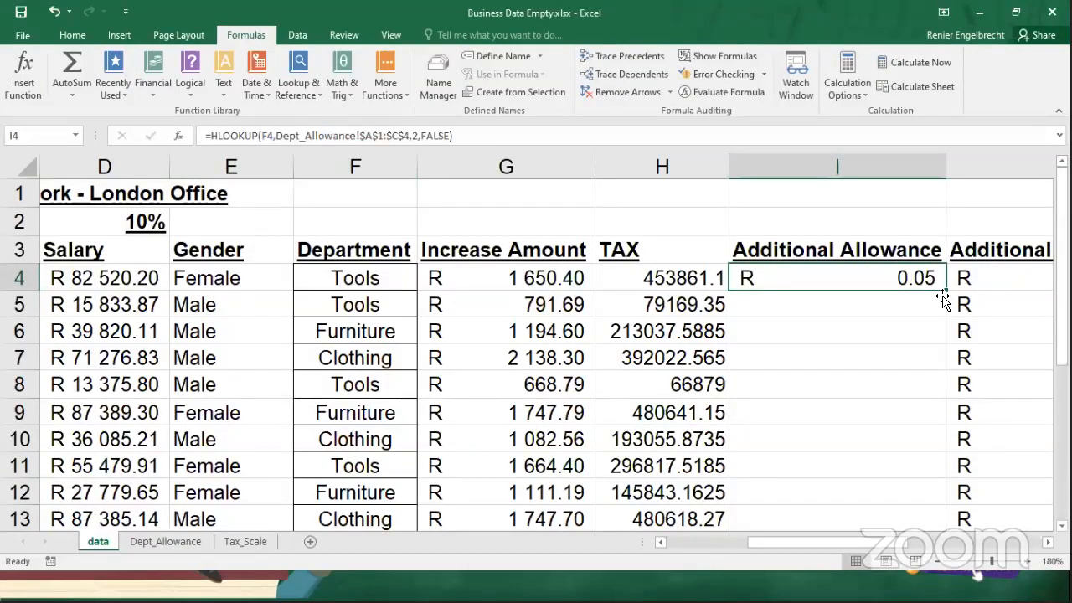
Fill the I4 formula down the Additional Allowance column and compare the Furniture row with C2 on the Dept_Allowance sheet.
double_click(946, 289)
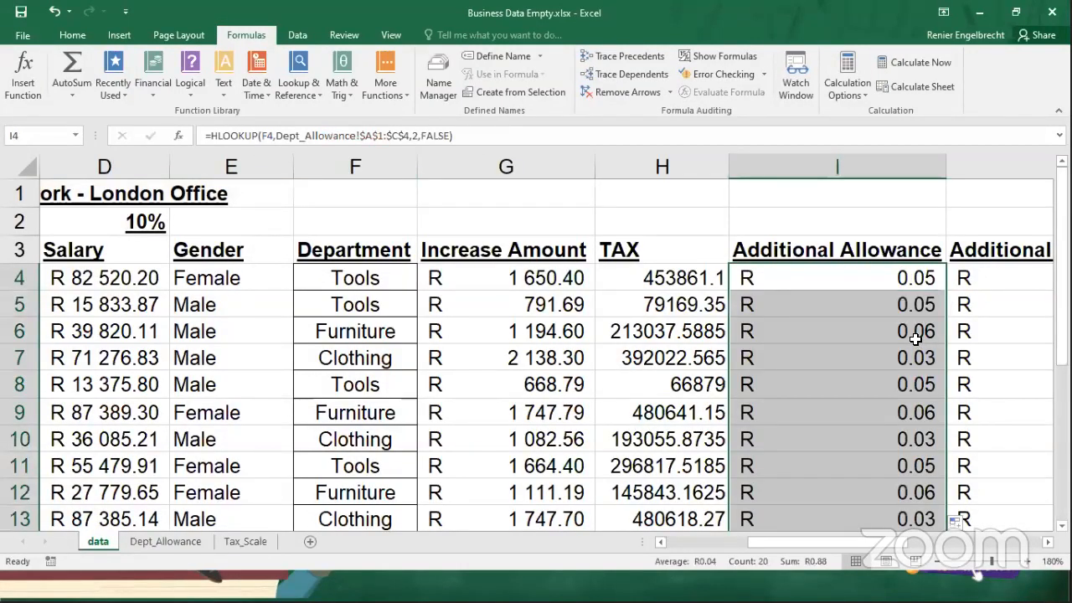
click(326, 331)
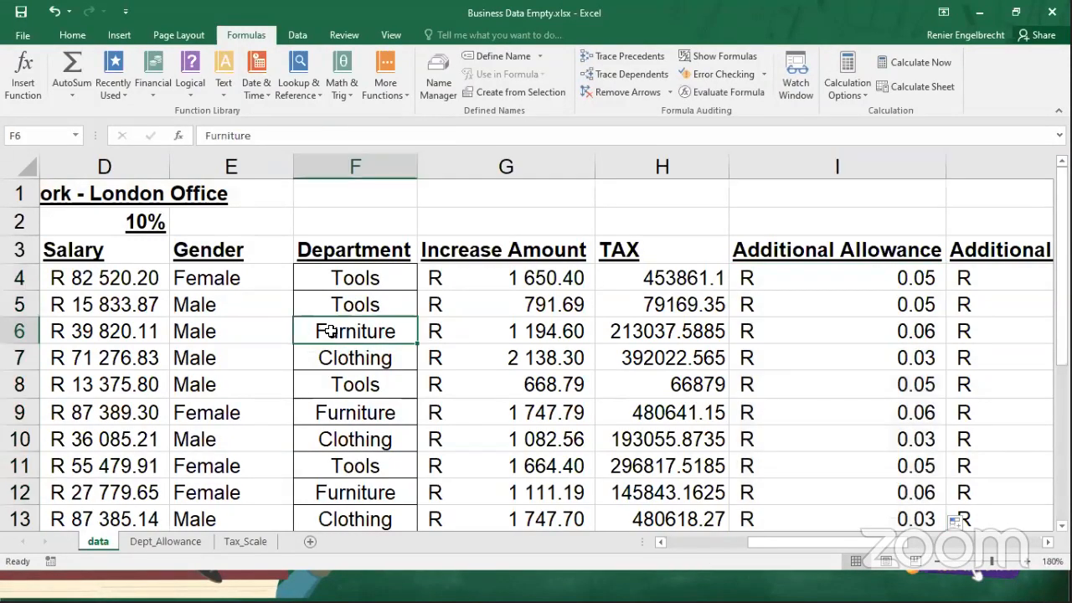
click(167, 542)
click(168, 193)
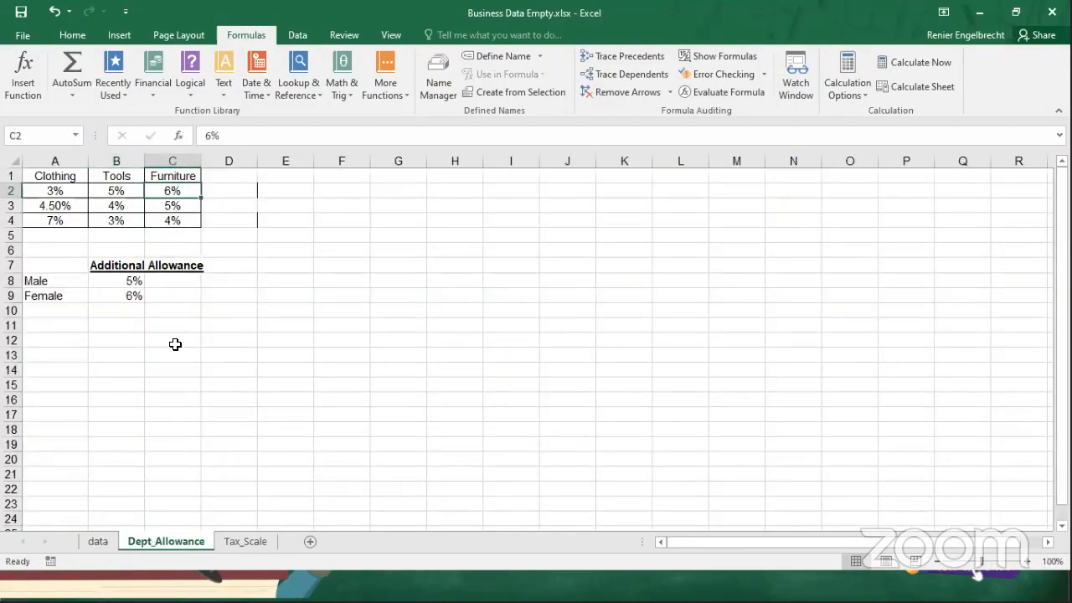
click(97, 542)
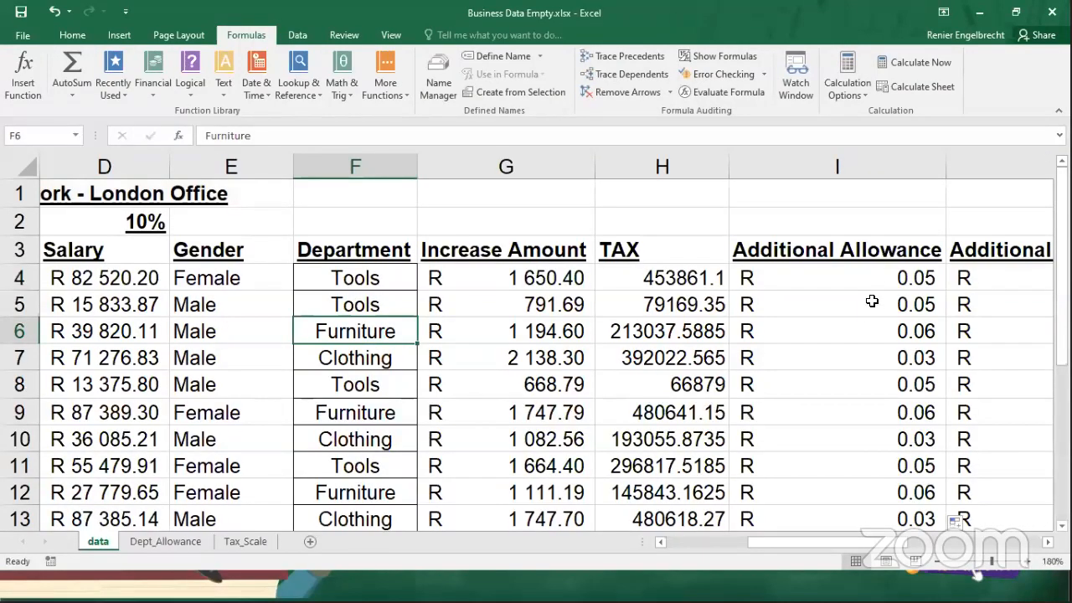
Multiply the I4 HLOOKUP by the salary in D4 and fill the formula down the Additional Allowance column.
click(877, 283)
click(479, 136)
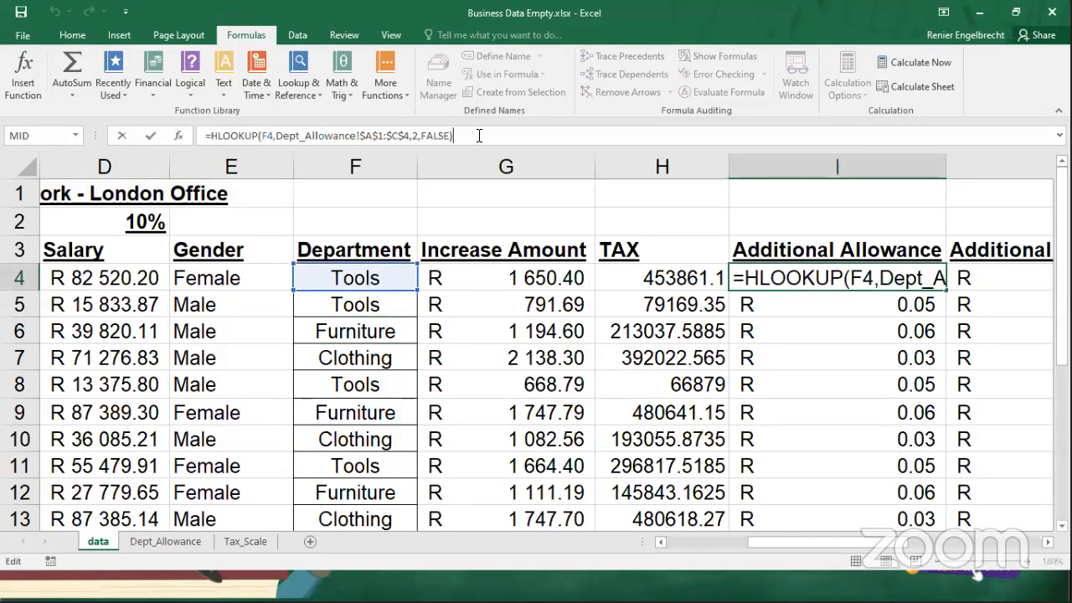
text(*)
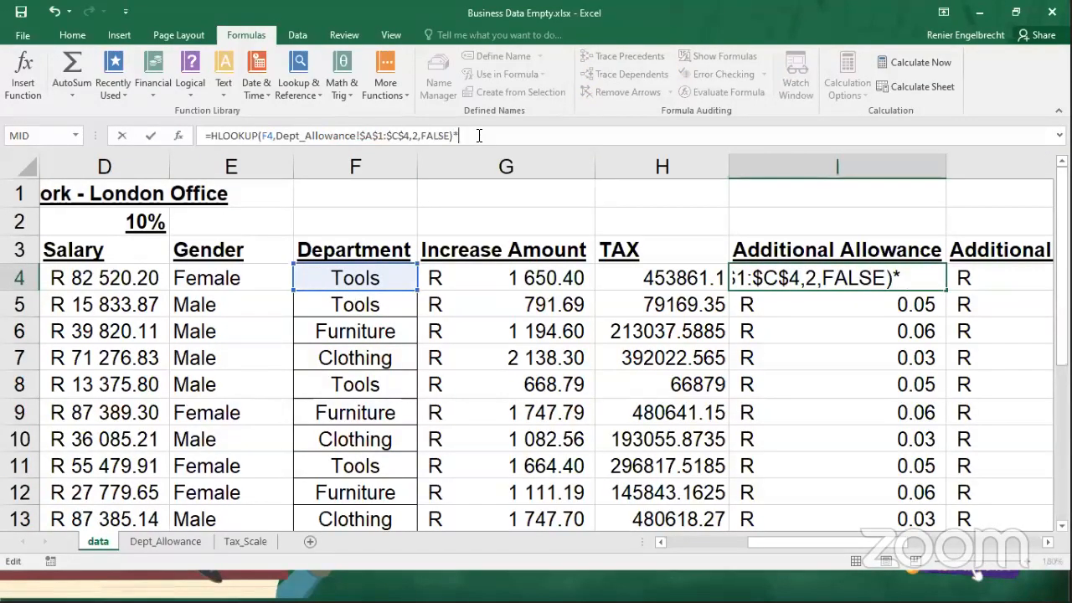
click(67, 280)
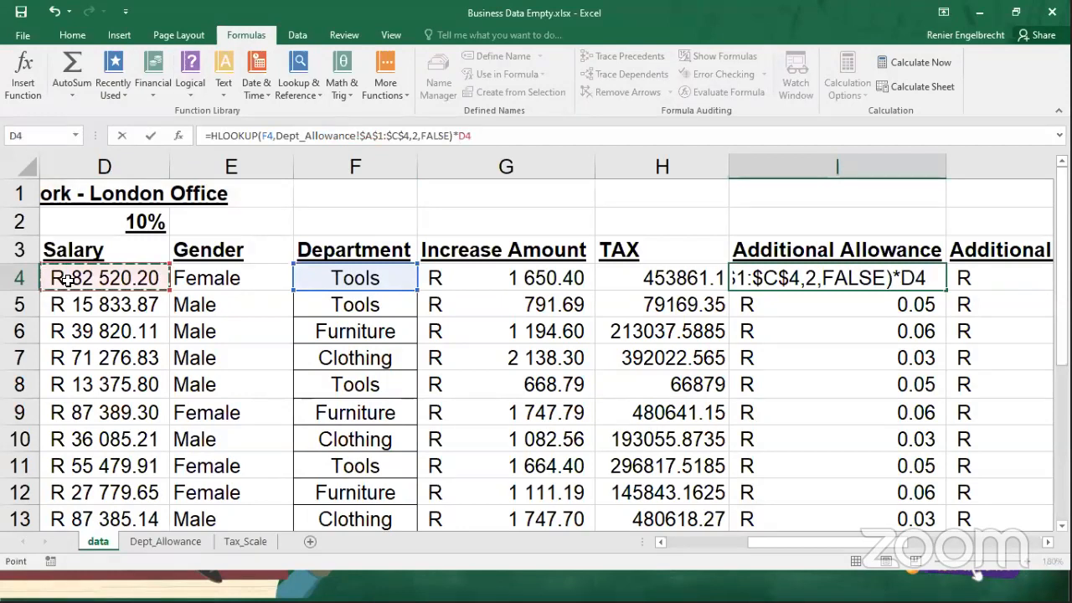
key(Return)
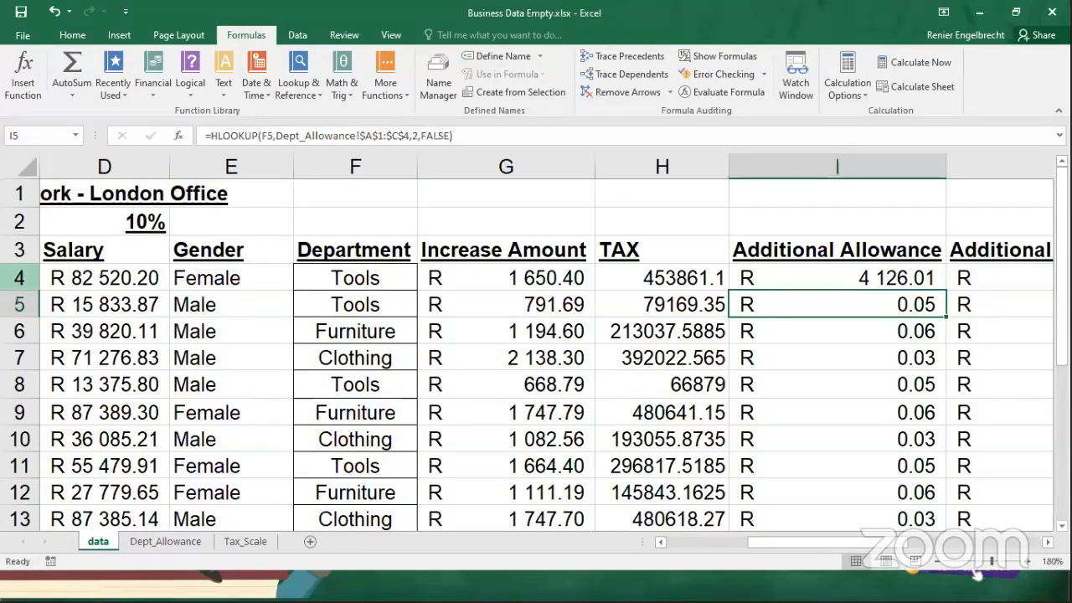
click(862, 281)
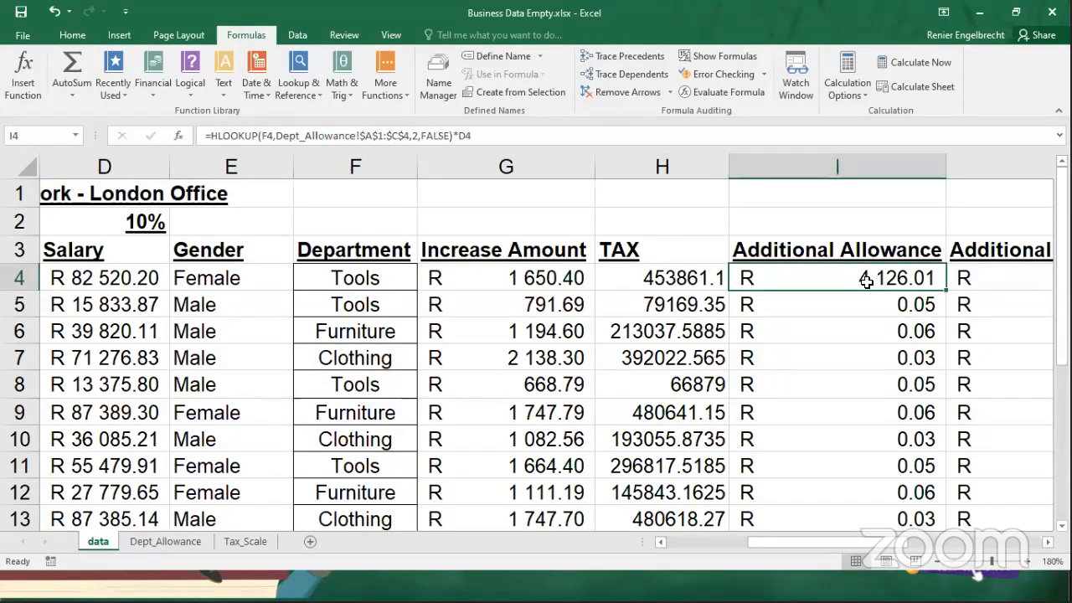
double_click(948, 292)
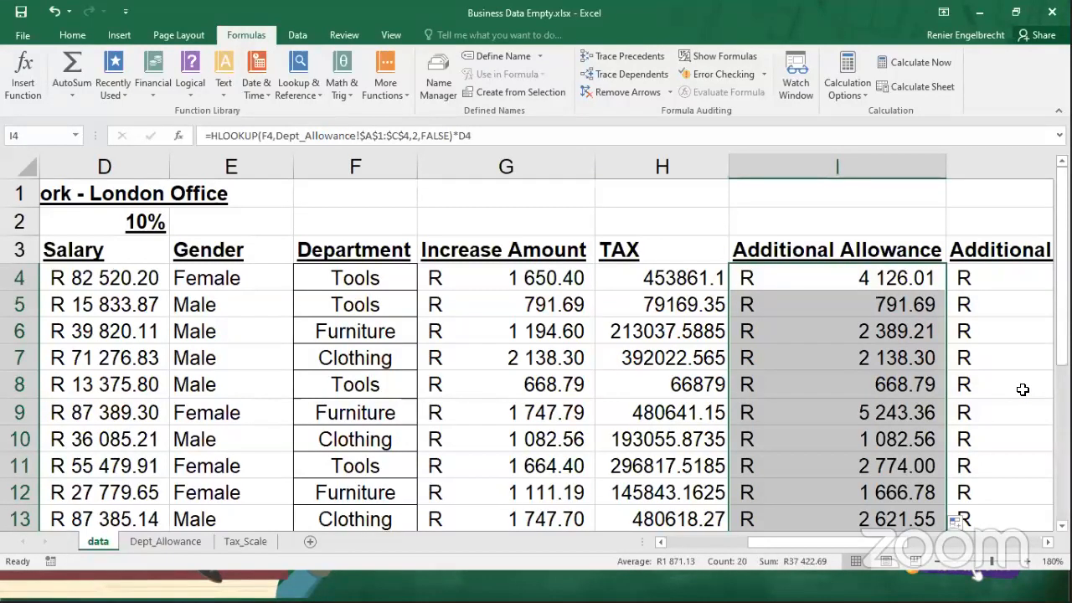
Switch to the presentation and advance to the "Your turn" slide about combining IF with an HLOOKUP.
key(alt+Tab)
key(Right)
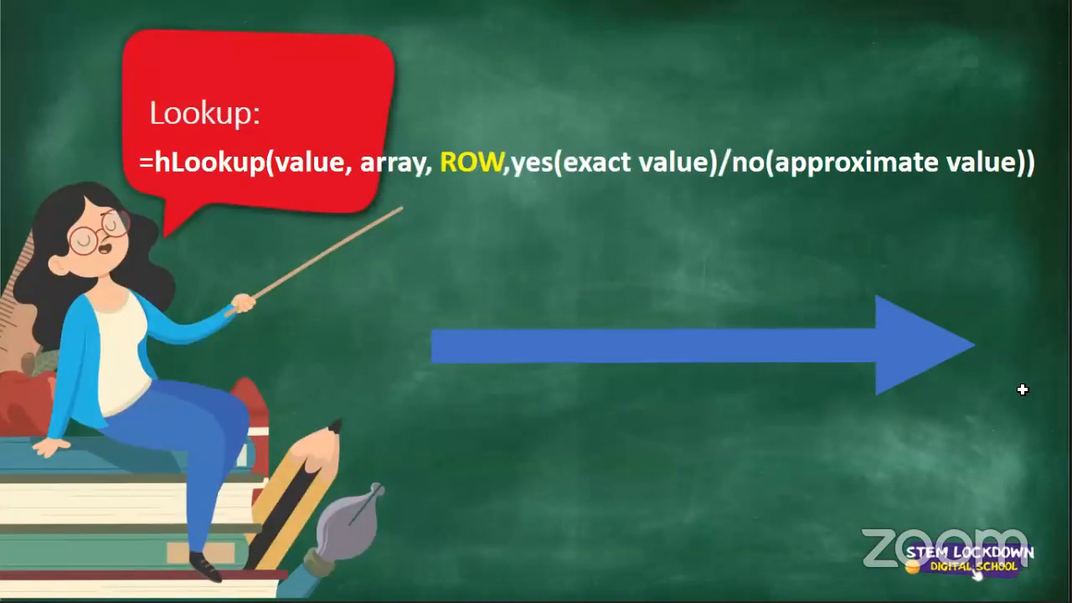
key(Right)
key(Right)
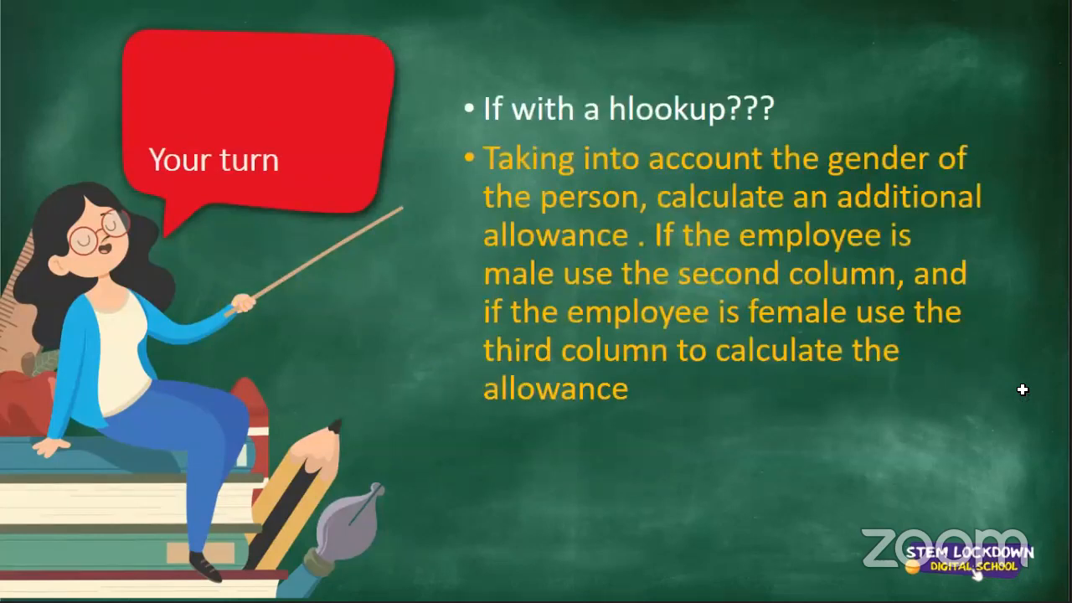
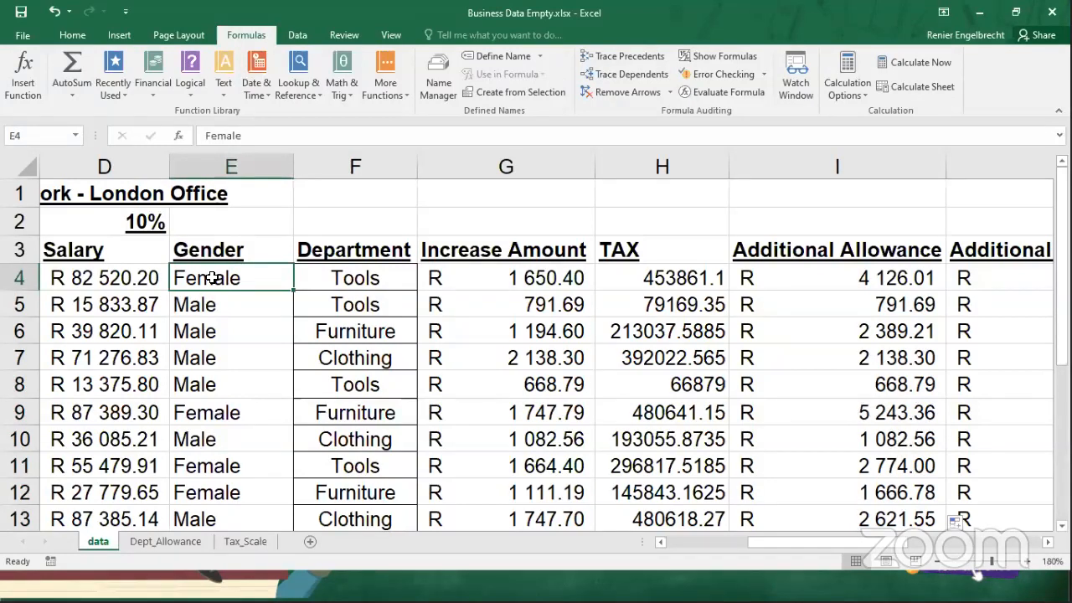
Review the gender and department combinations for the employees in rows 4 to 7 of the data sheet.
click(327, 281)
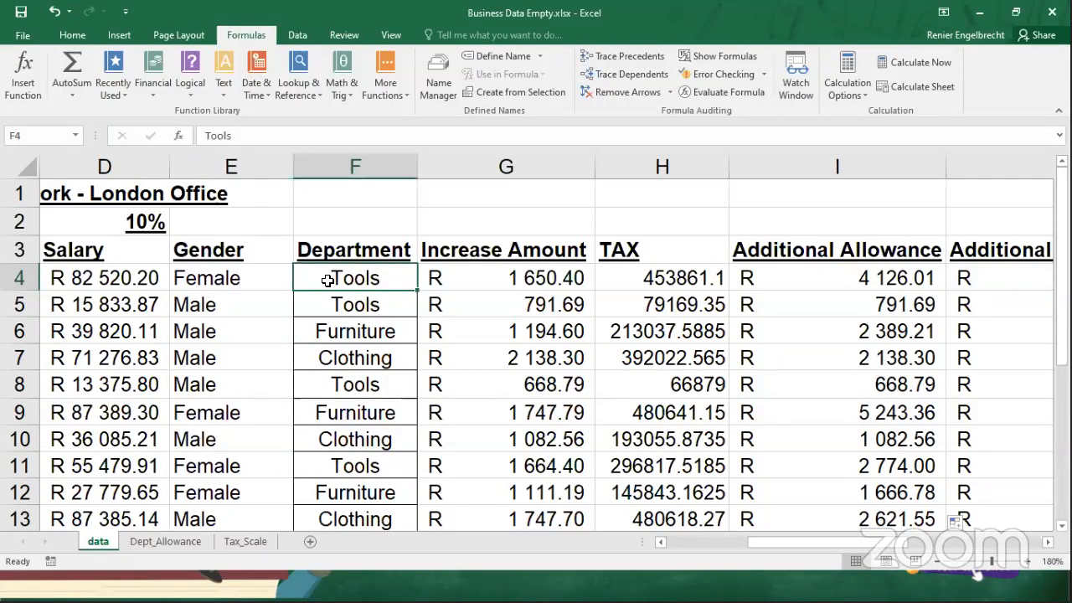
click(219, 309)
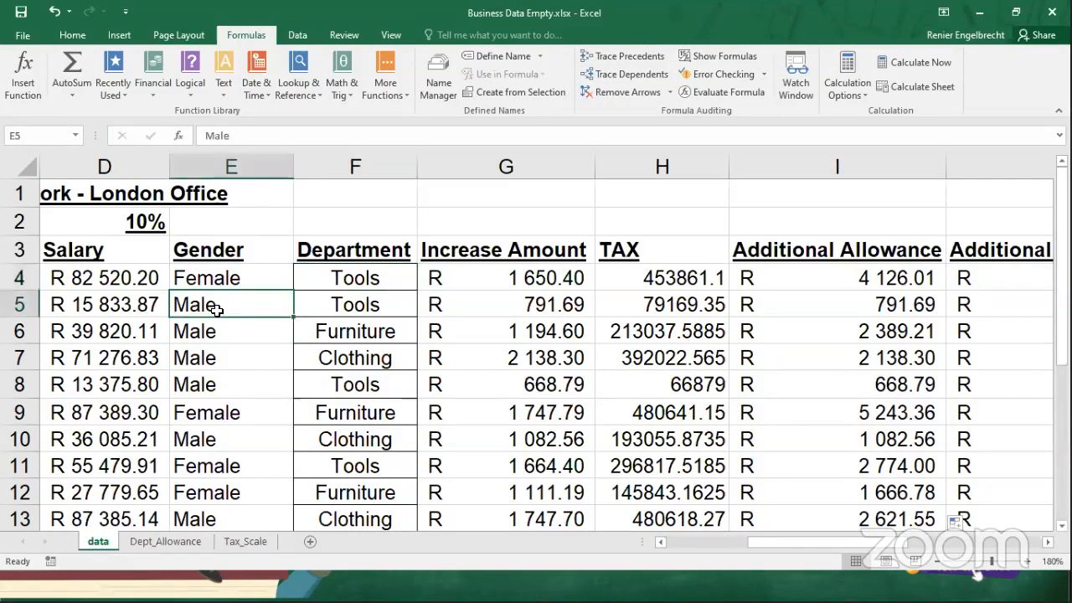
click(332, 305)
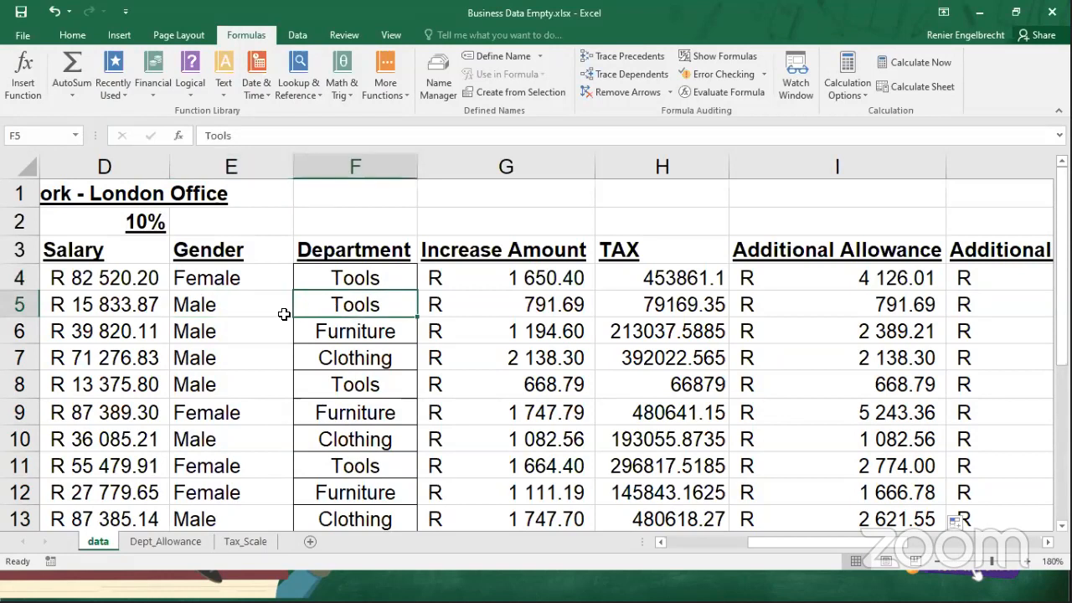
click(221, 334)
click(358, 335)
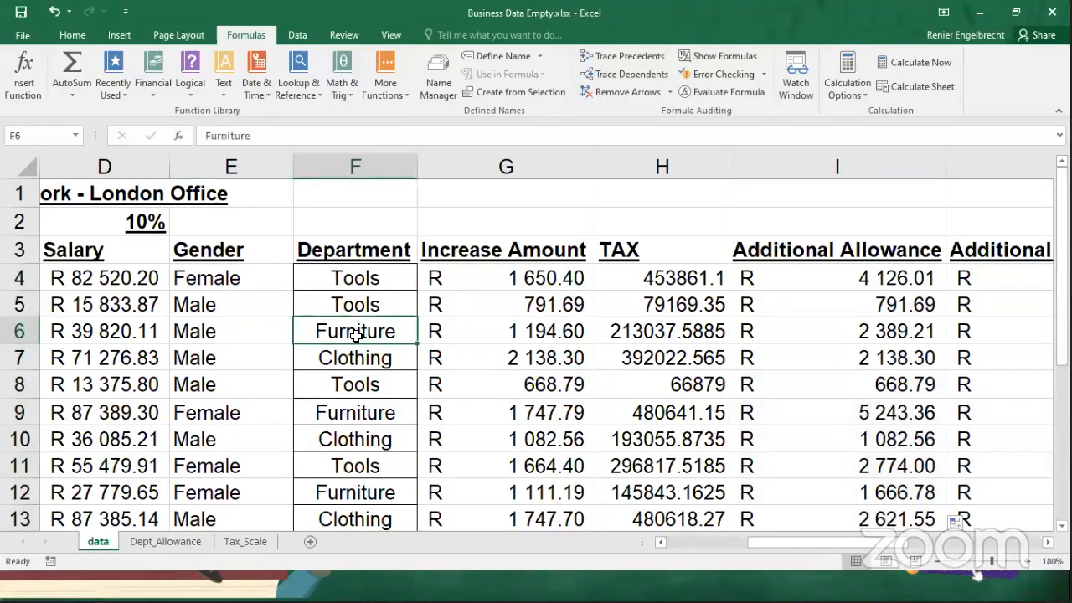
click(279, 365)
click(344, 360)
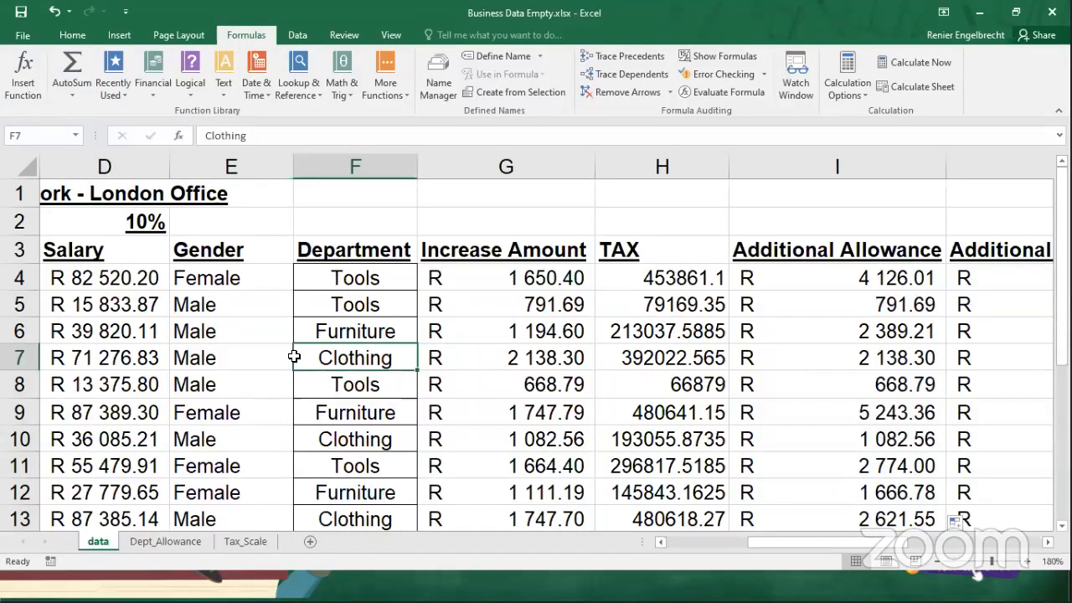
Examine the alternative department percentages in rows 3 and 4 of the Dept_Allowance sheet.
click(171, 543)
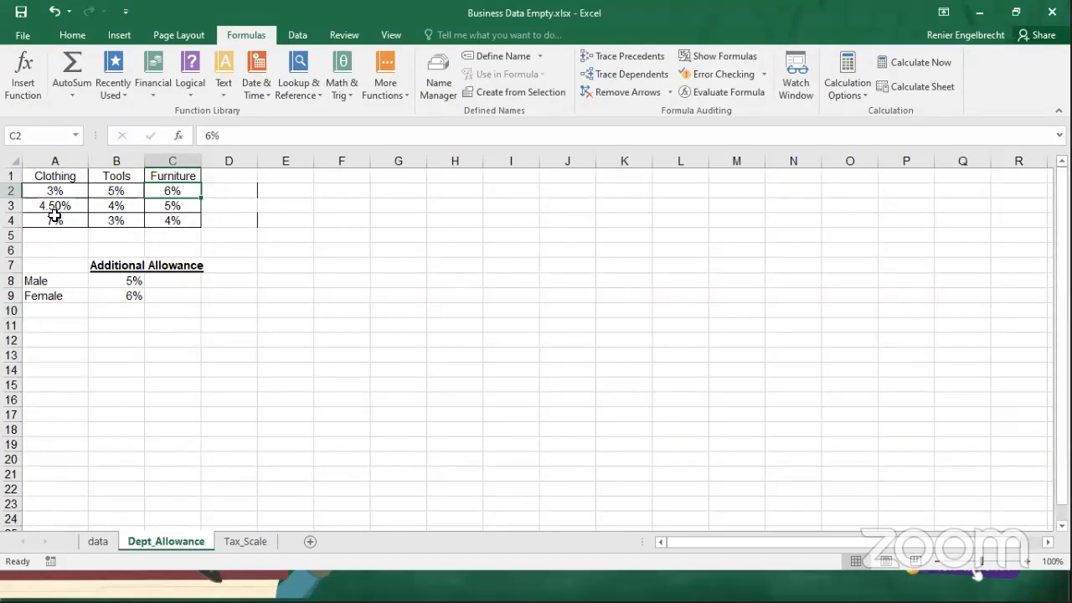
click(11, 205)
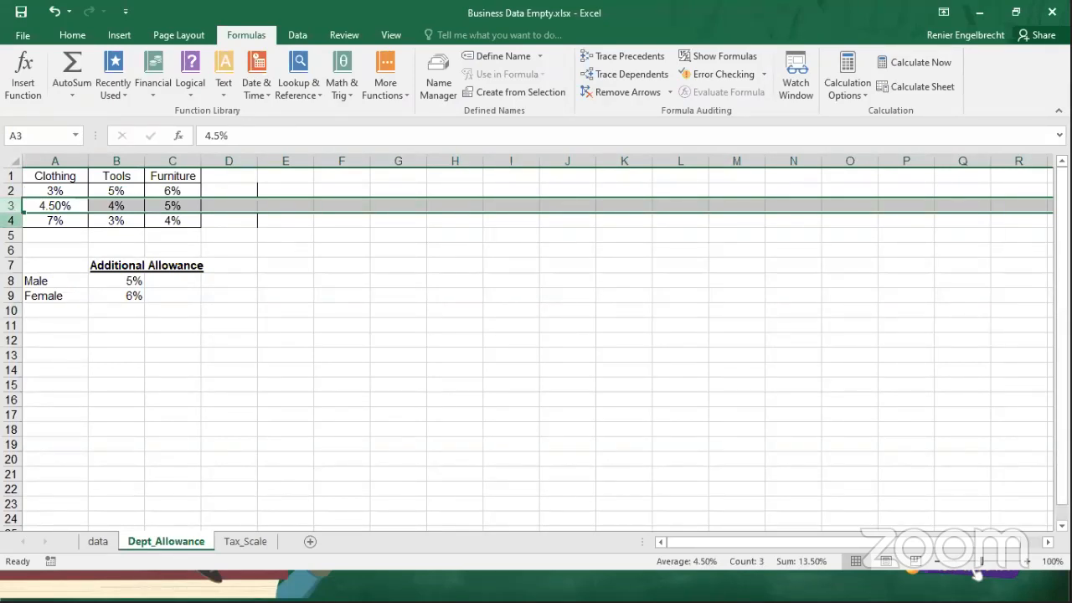
click(11, 220)
click(11, 205)
click(11, 220)
click(13, 206)
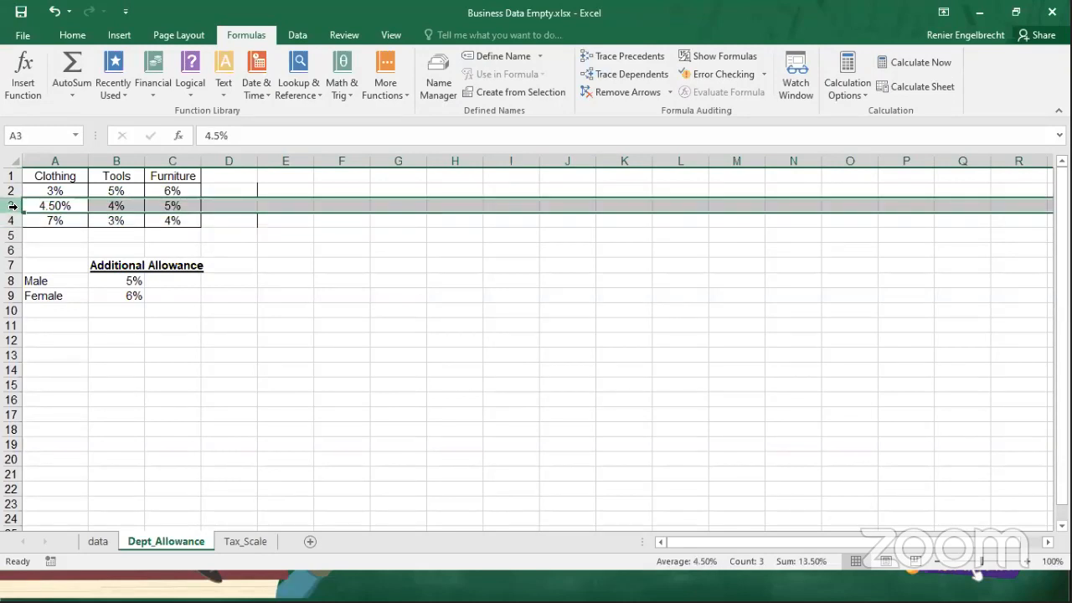
Match the Female and Tools values in row 4 of the data sheet to percentage cell B4 on Dept_Allowance.
click(101, 542)
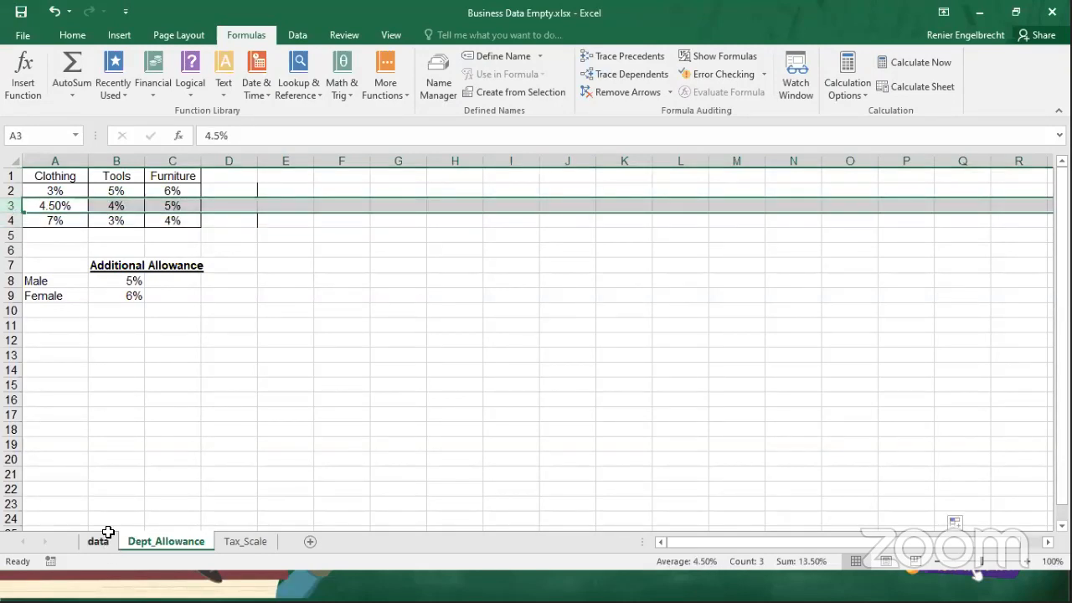
click(210, 279)
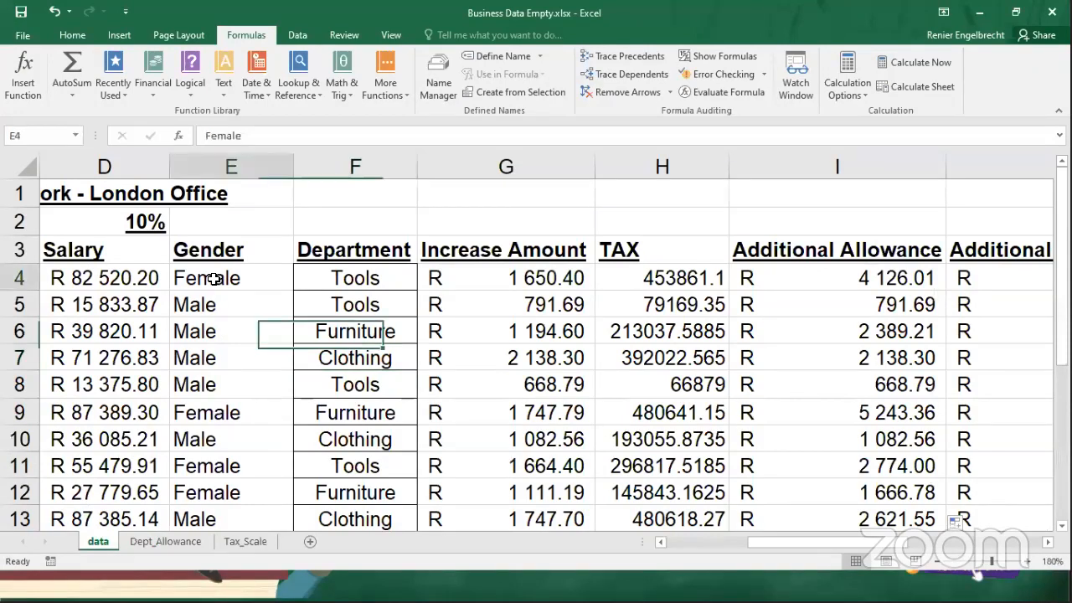
click(349, 277)
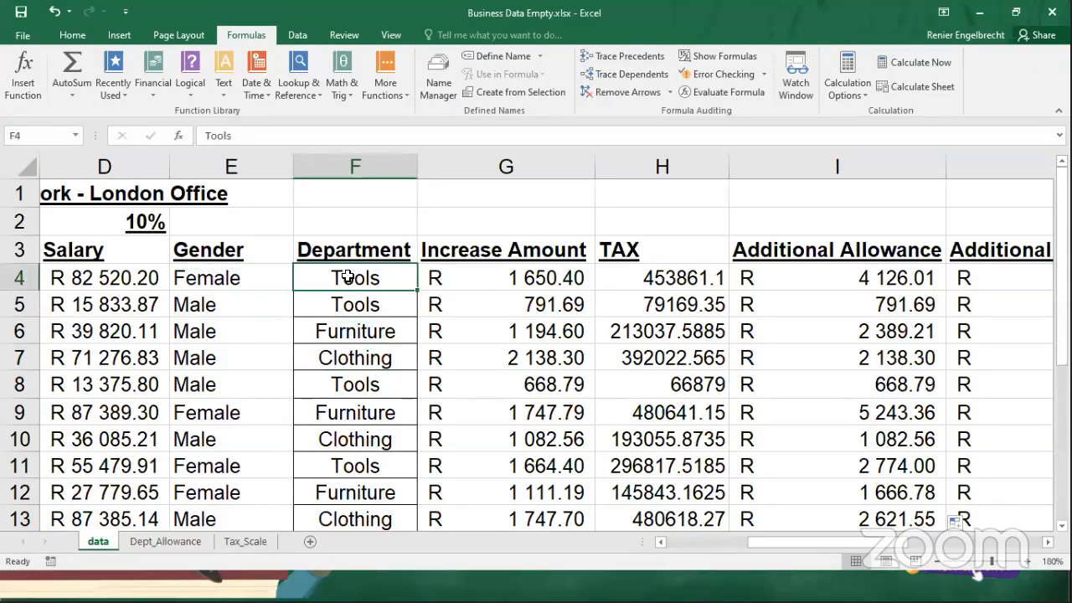
click(165, 542)
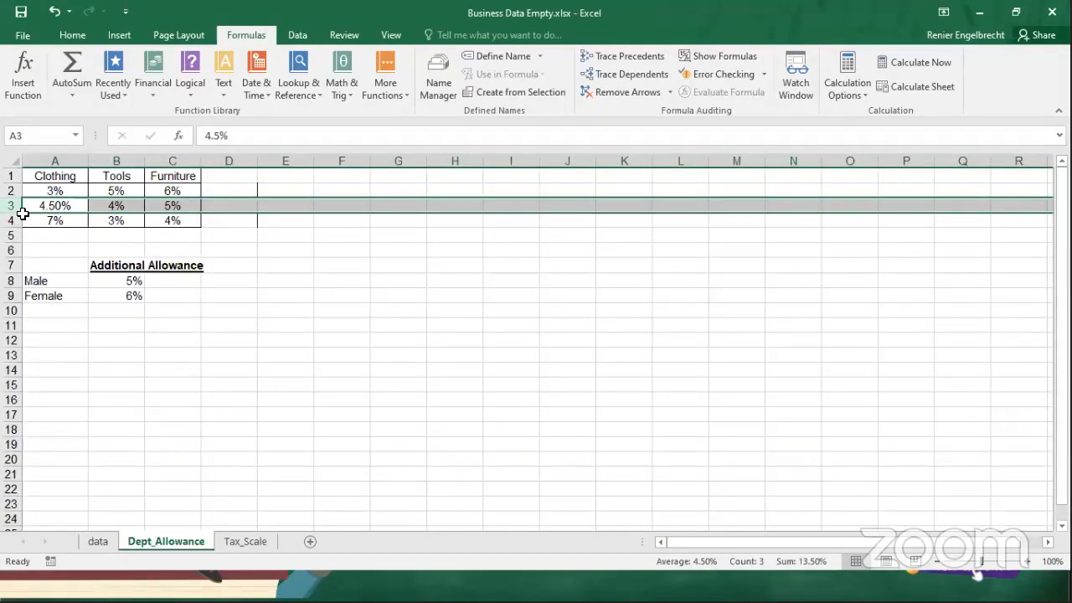
click(17, 221)
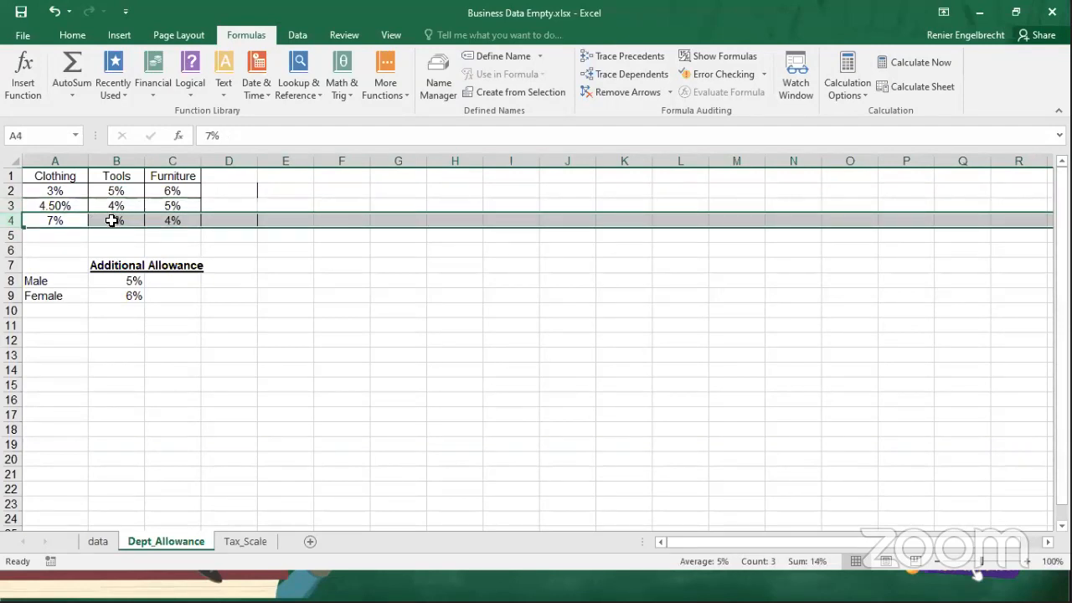
click(108, 218)
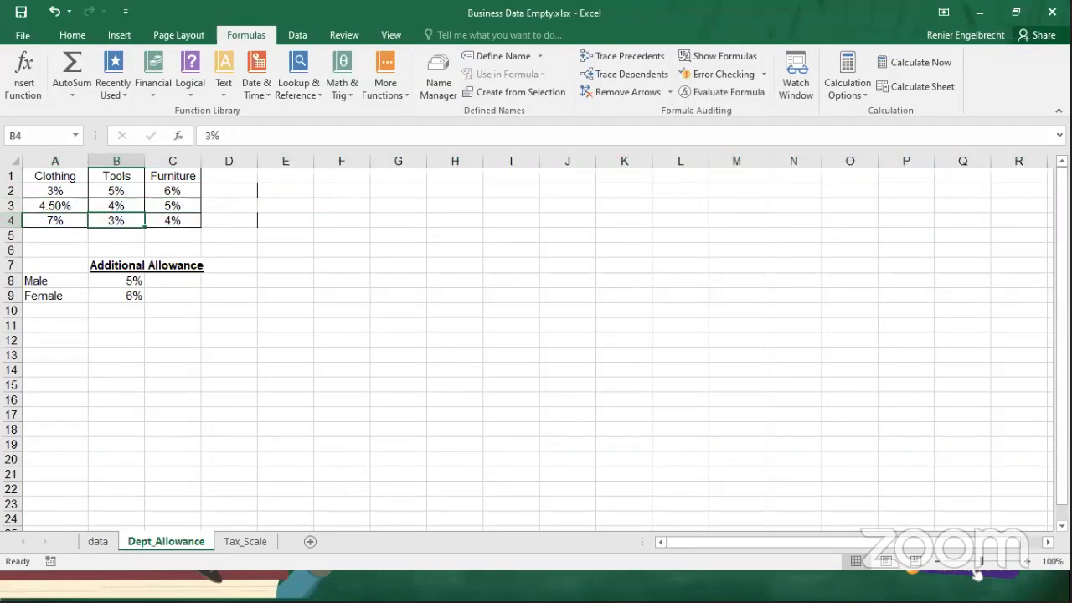
Match the Male and Tools values in row 5 of the data sheet to percentage cell B3 on Dept_Allowance.
click(101, 543)
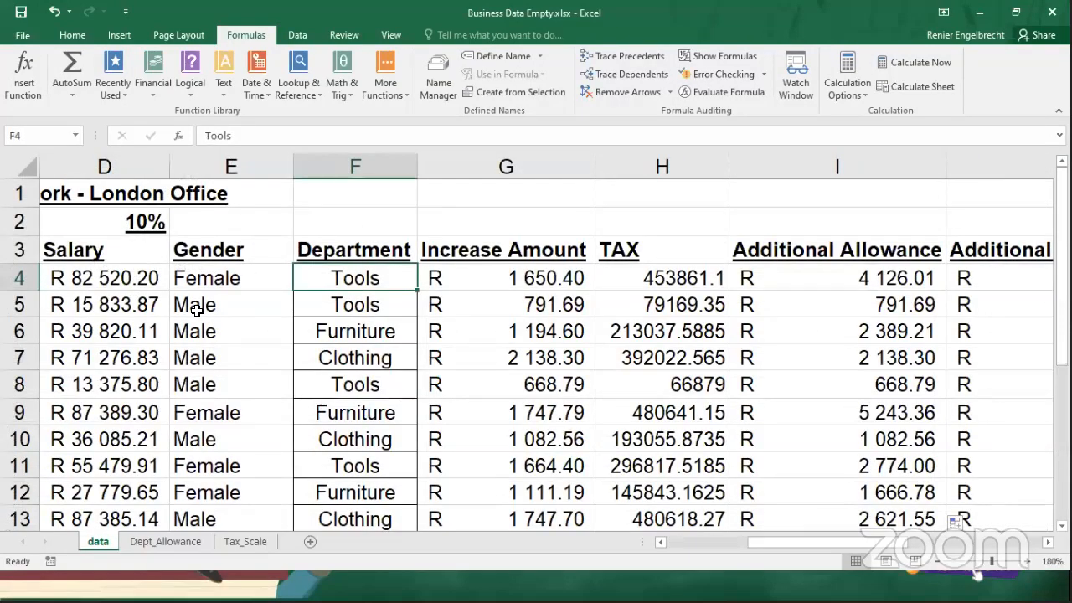
click(201, 310)
click(342, 306)
click(166, 542)
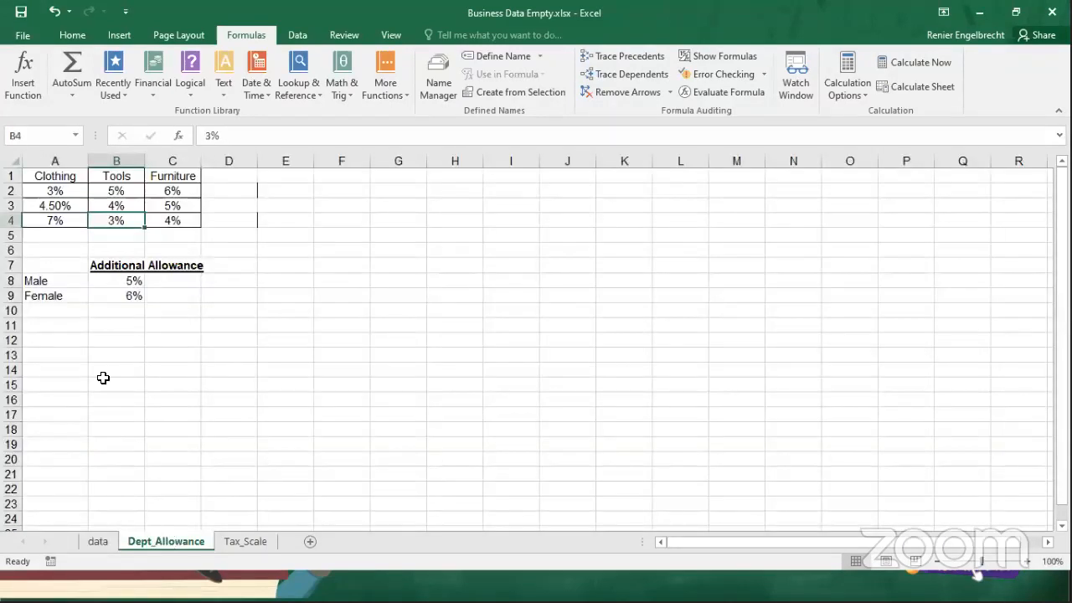
click(11, 205)
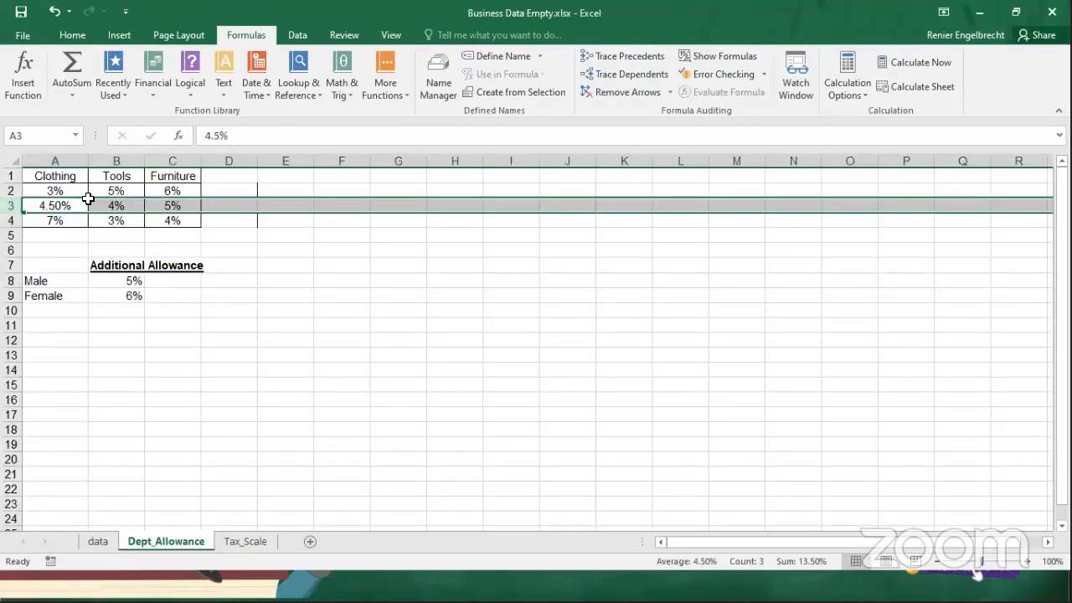
click(120, 204)
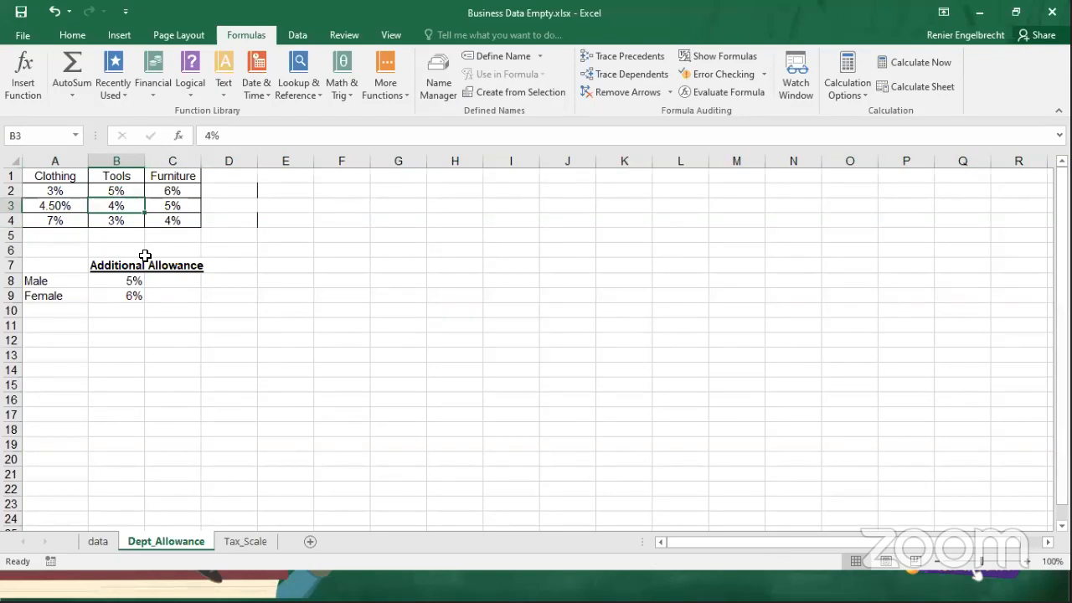
Compare the department in F4 of the data sheet with the department headings in A1:C1 on Dept_Allowance.
click(97, 541)
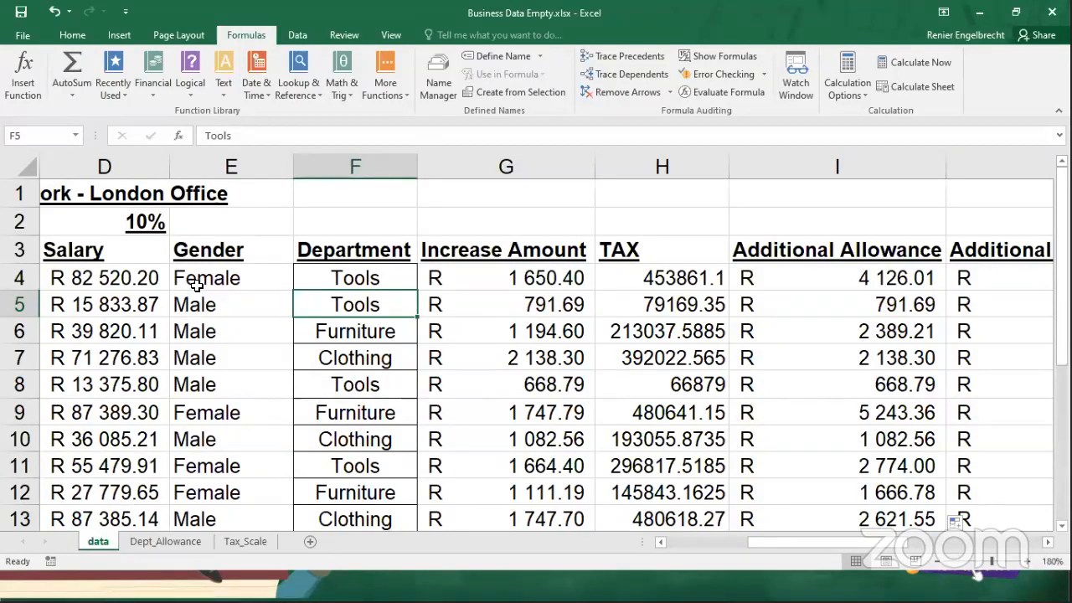
click(348, 279)
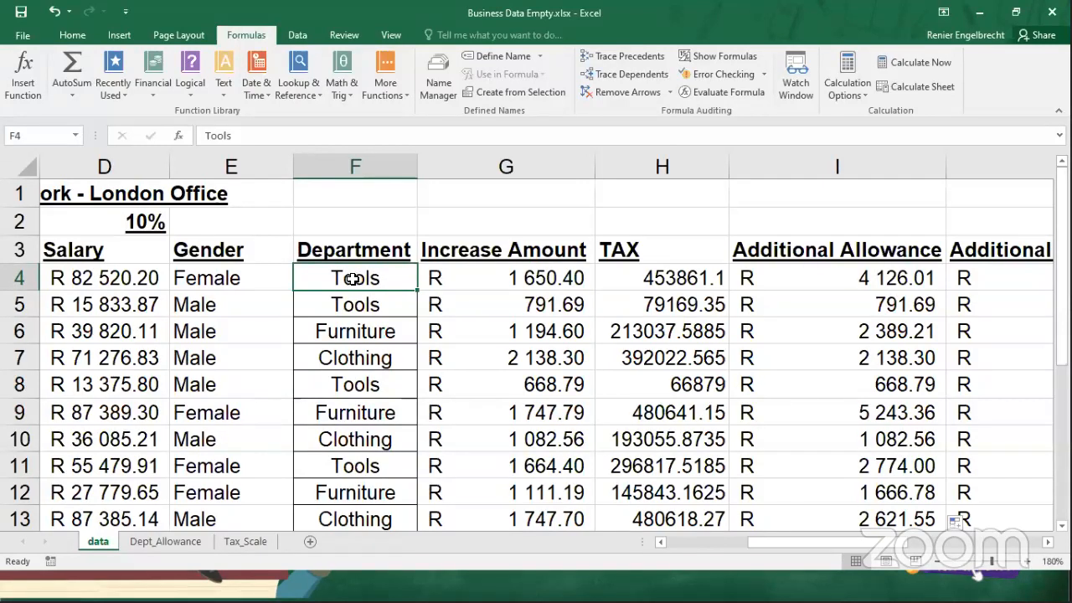
click(167, 542)
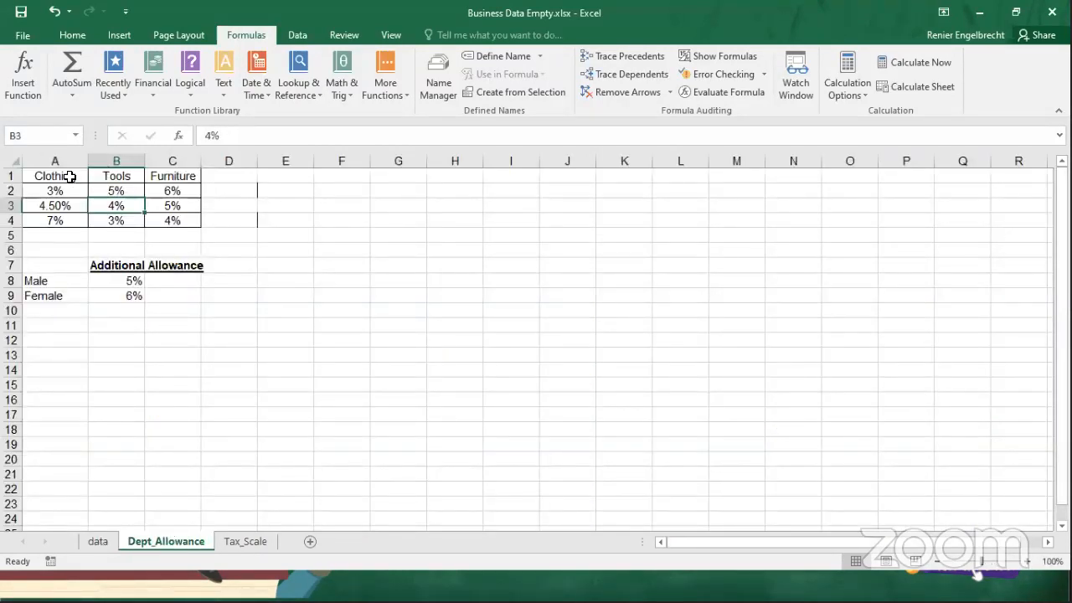
click(11, 177)
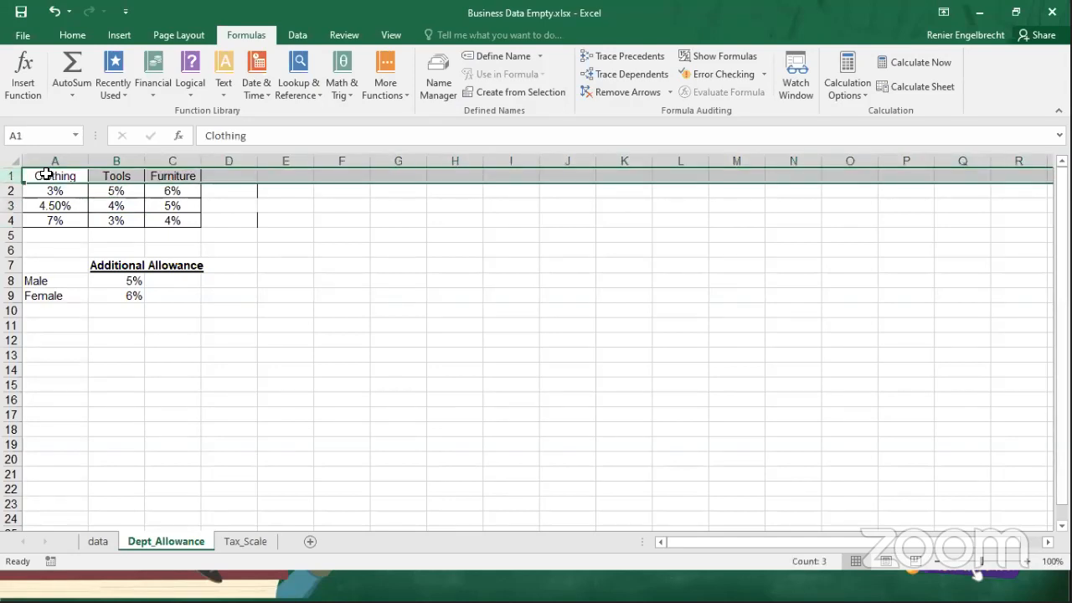
click(48, 175)
drag(116, 172, 170, 174)
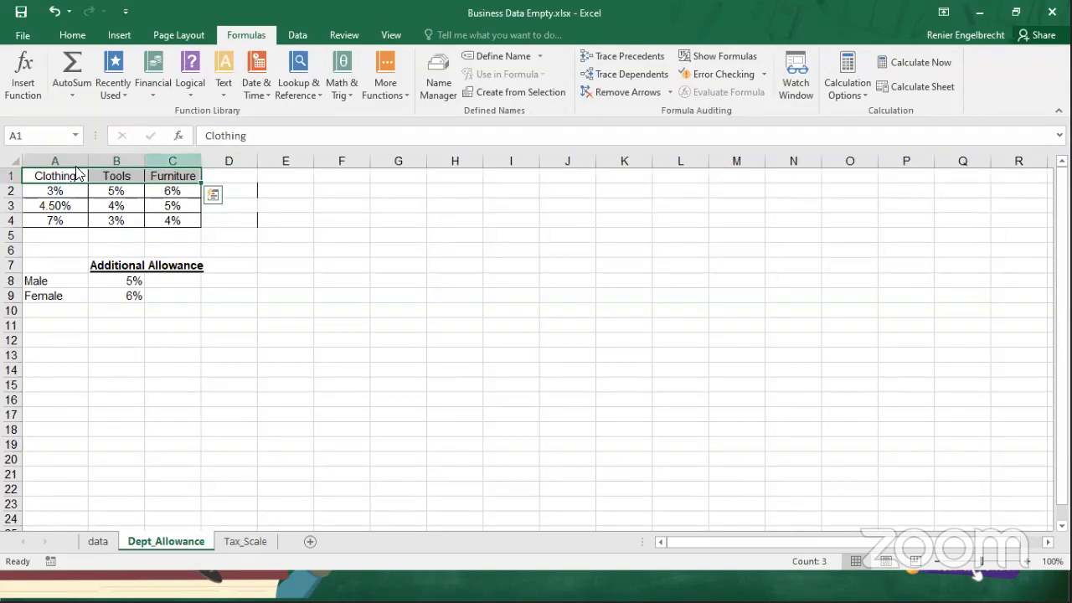
Return to the data sheet and examine the gender in E4 as the condition for the lookup.
click(266, 7)
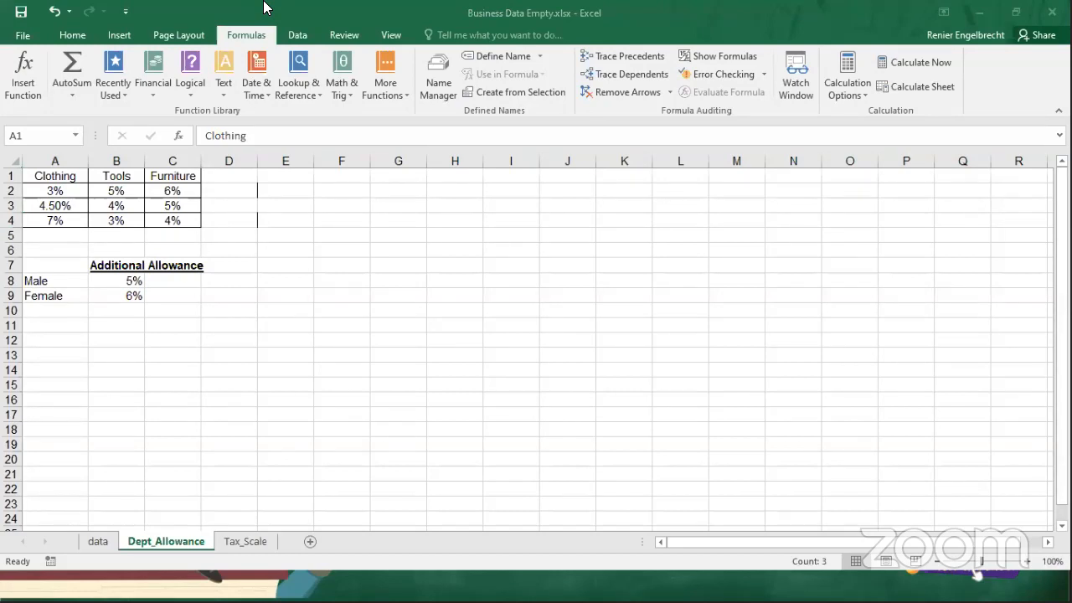
click(99, 541)
click(99, 544)
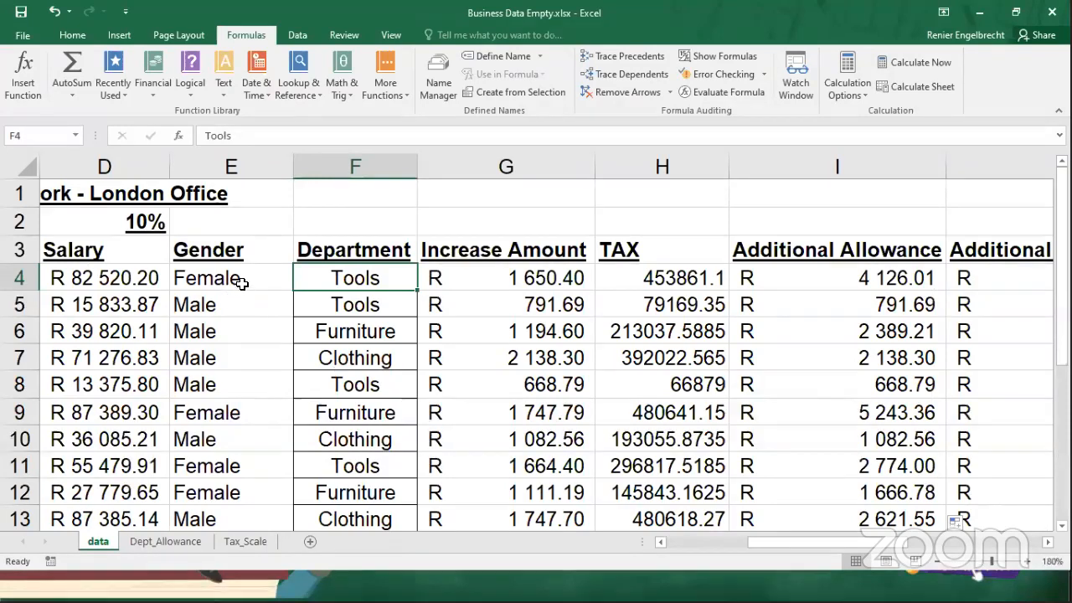
click(206, 281)
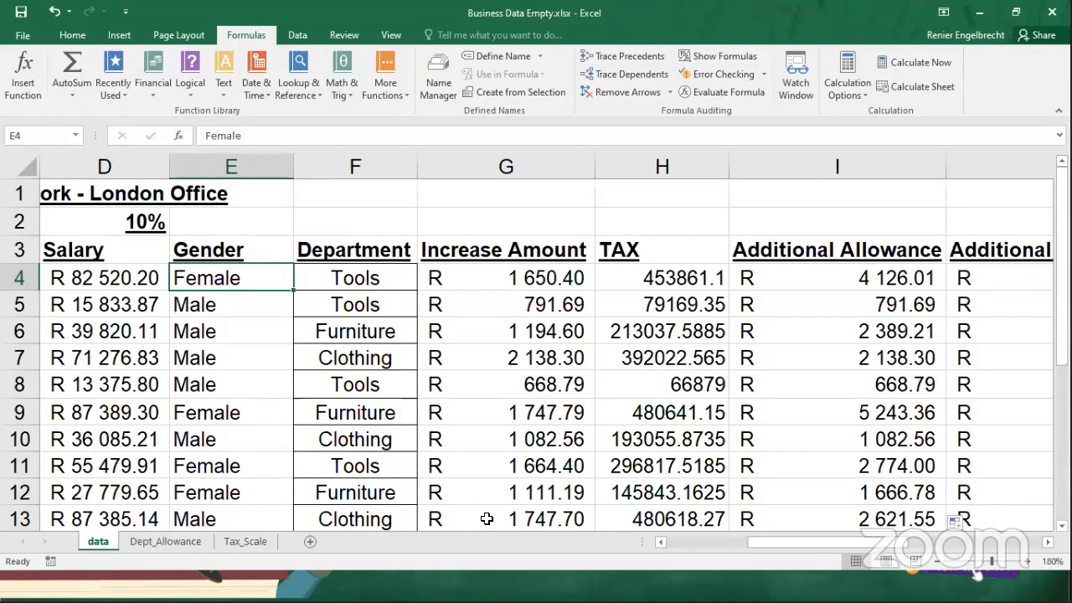
Add the column heading "Complex lookup" in K3 of the data sheet, beside Additional Allowance Gender.
drag(802, 542, 974, 567)
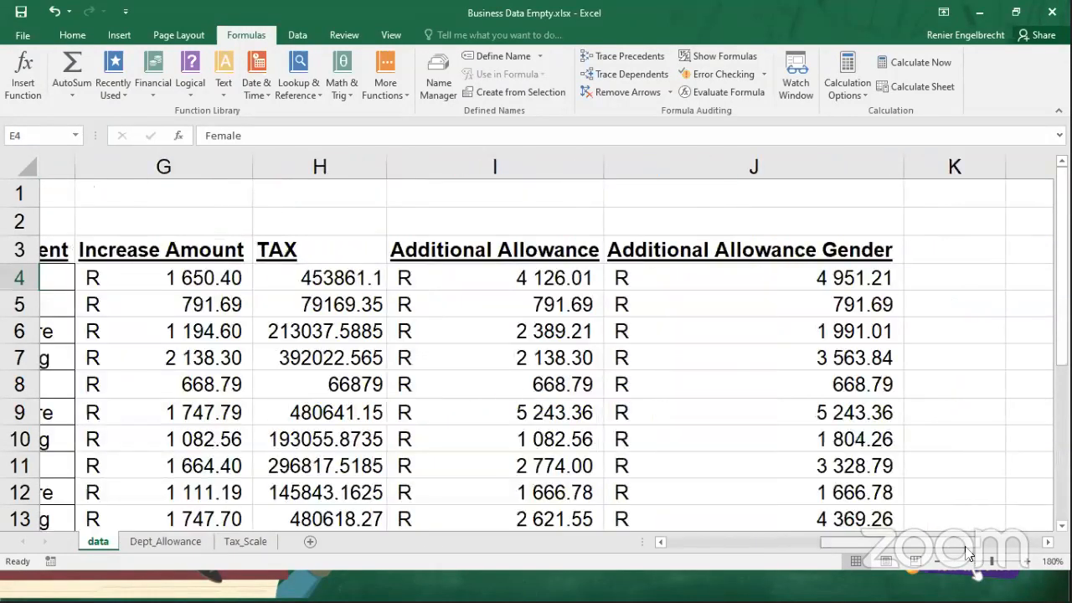
click(583, 249)
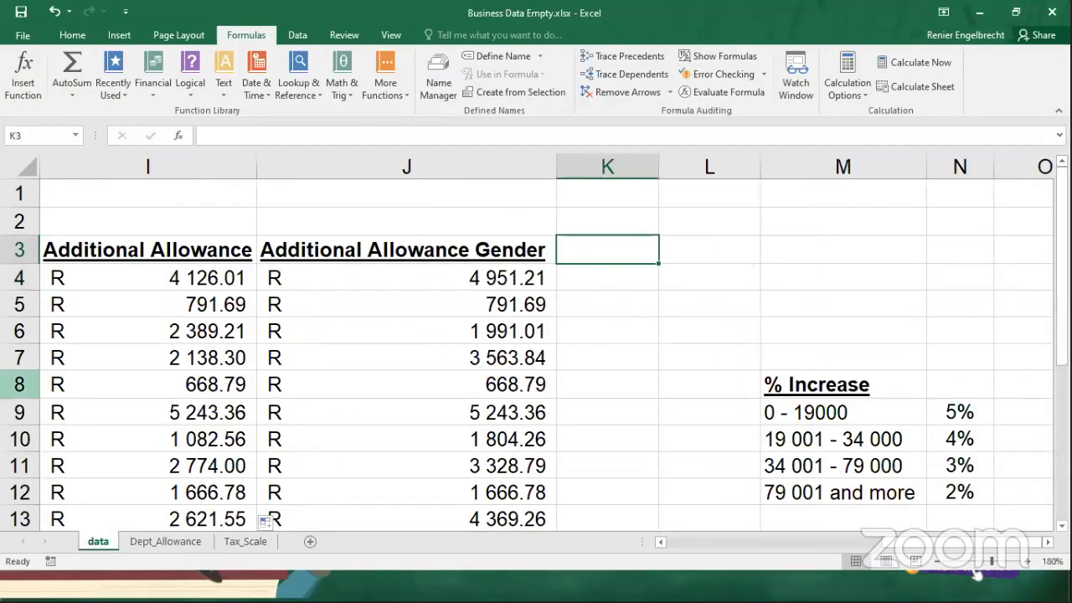
text(Comple)
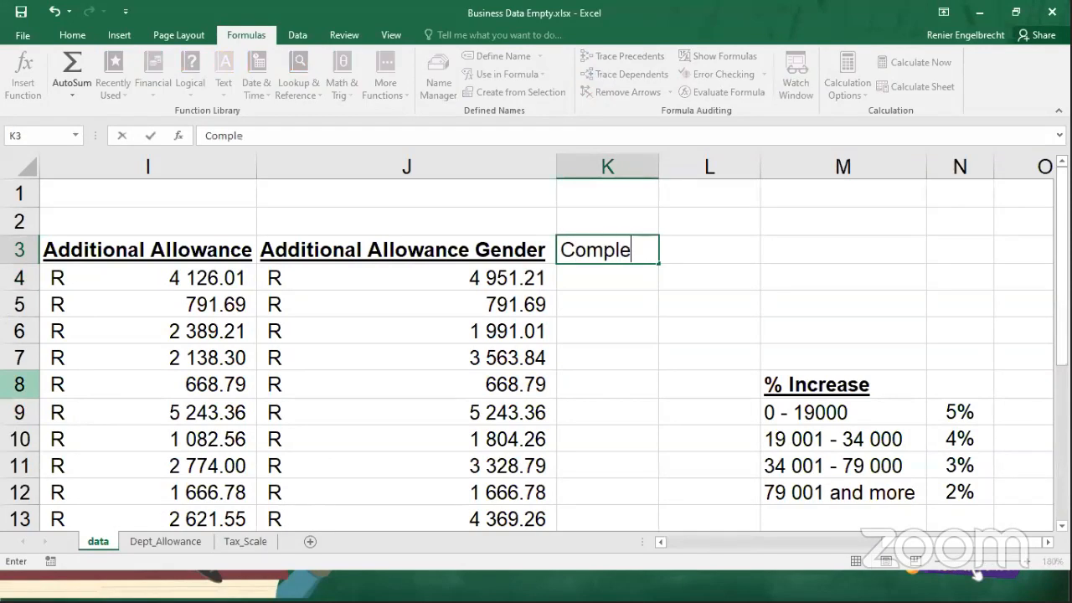
text(x Iookup)
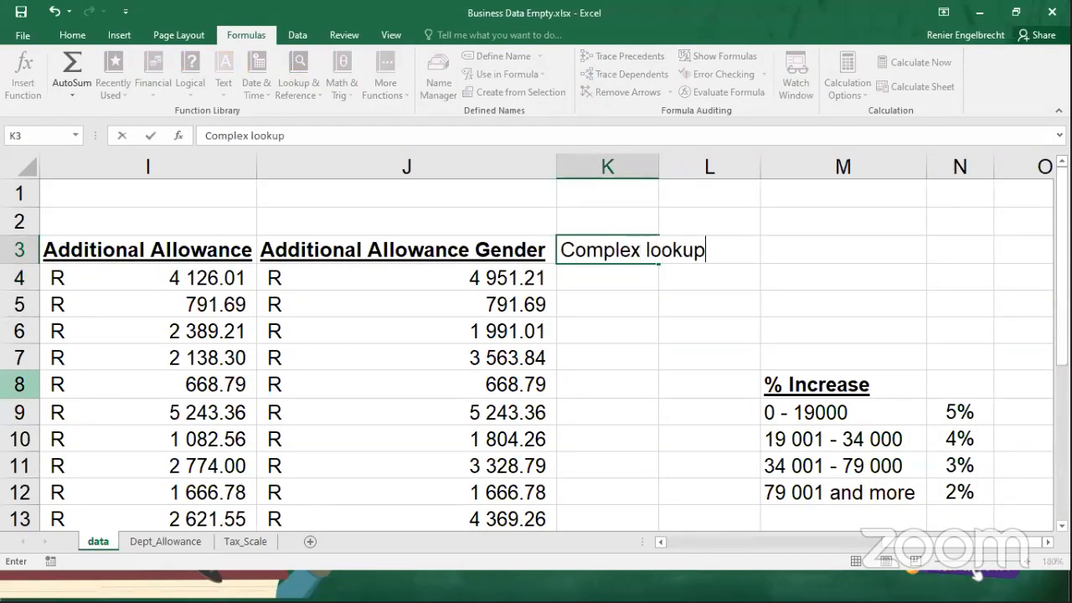
key(Return)
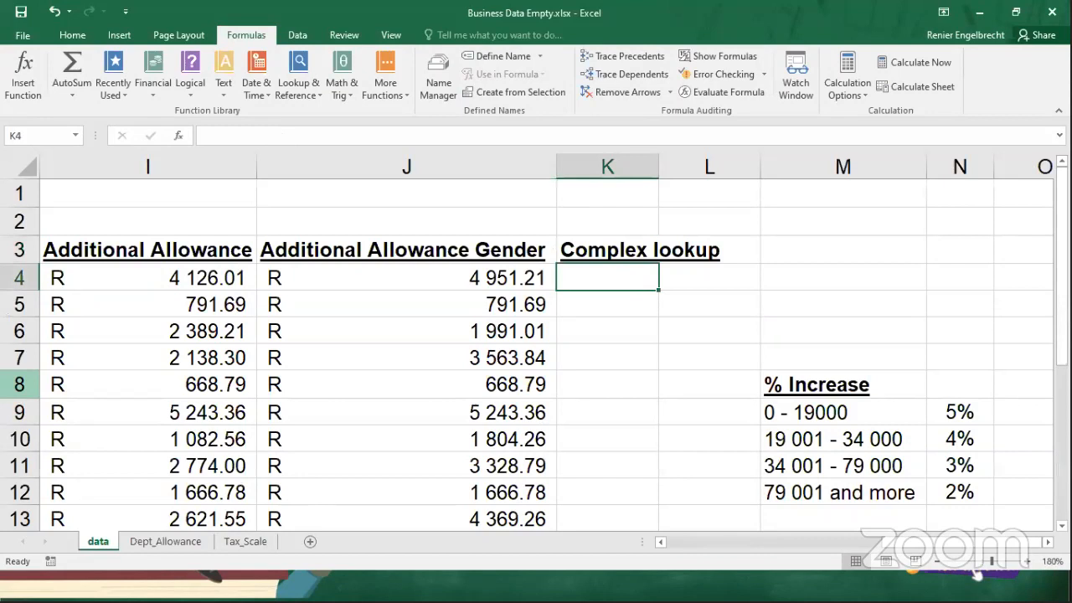
Begin an IF formula in K4 of the data sheet that tests whether the gender in E4 equals "Female".
text(=if()
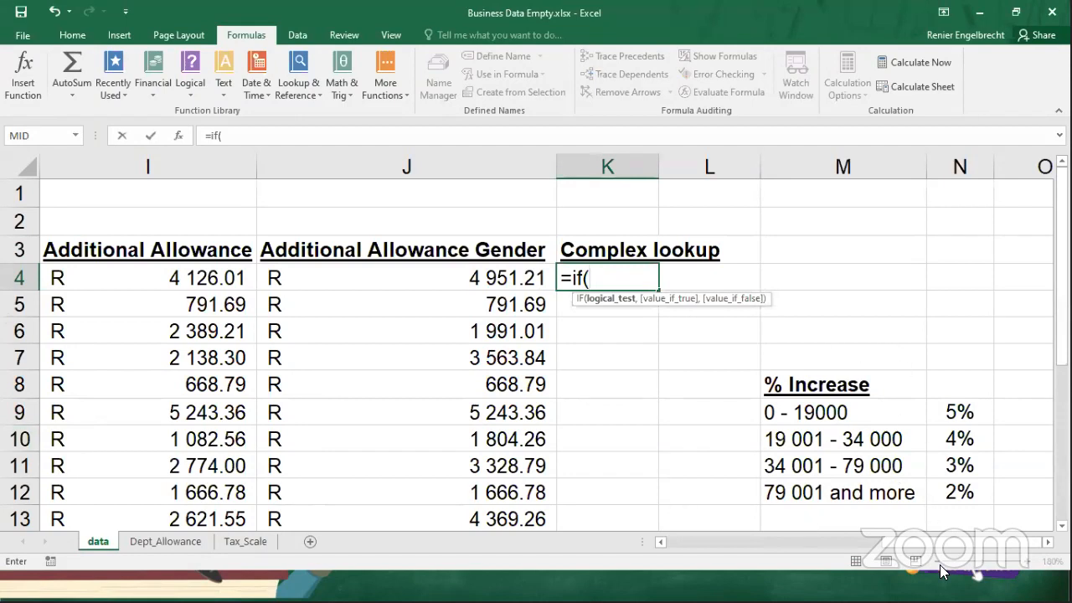
click(794, 542)
click(701, 543)
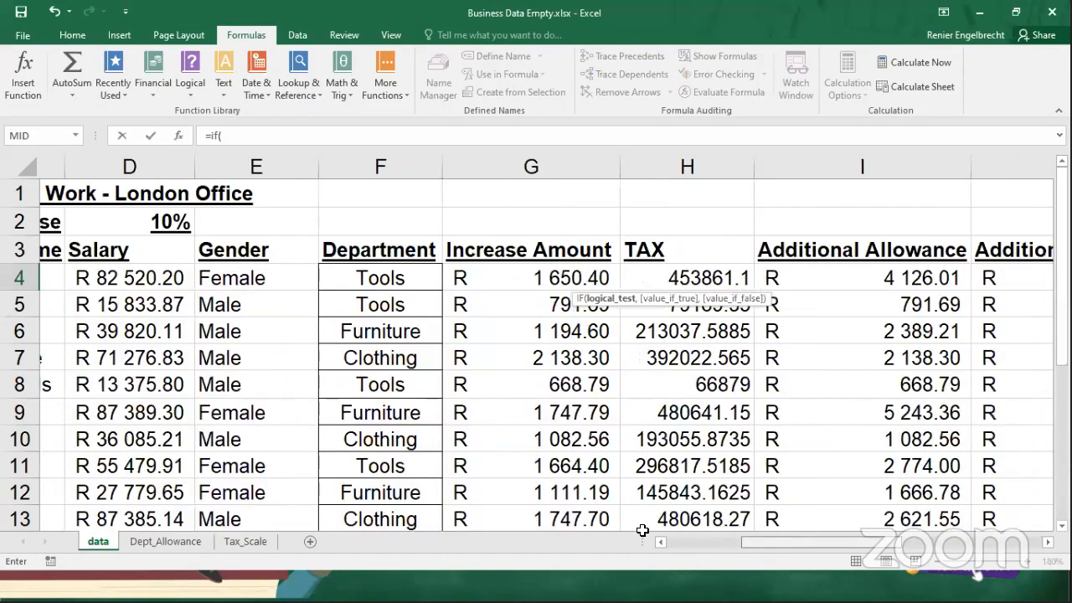
click(700, 543)
click(483, 285)
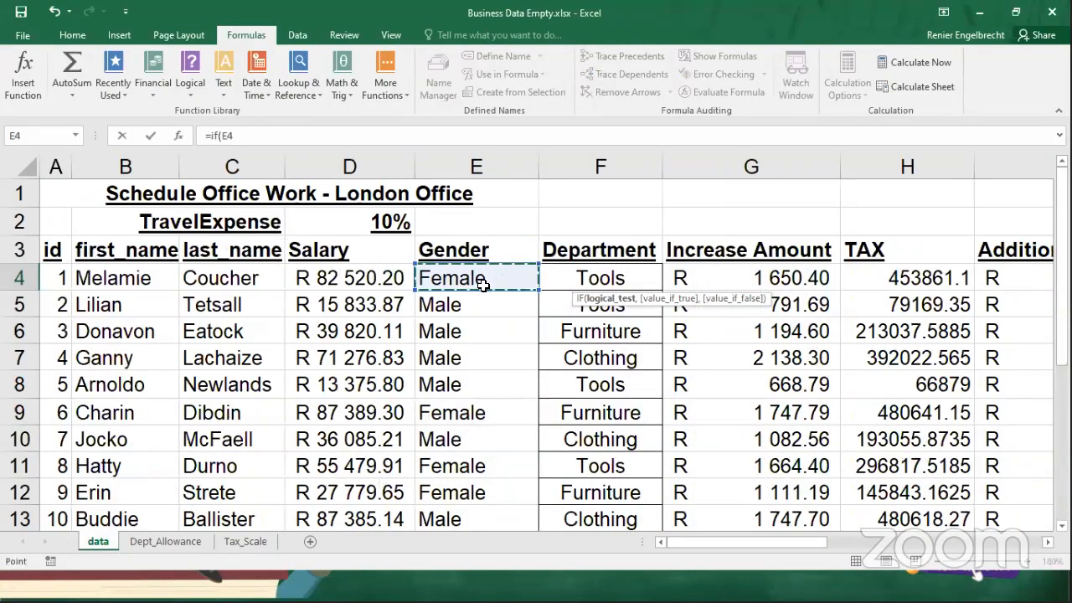
text(=)
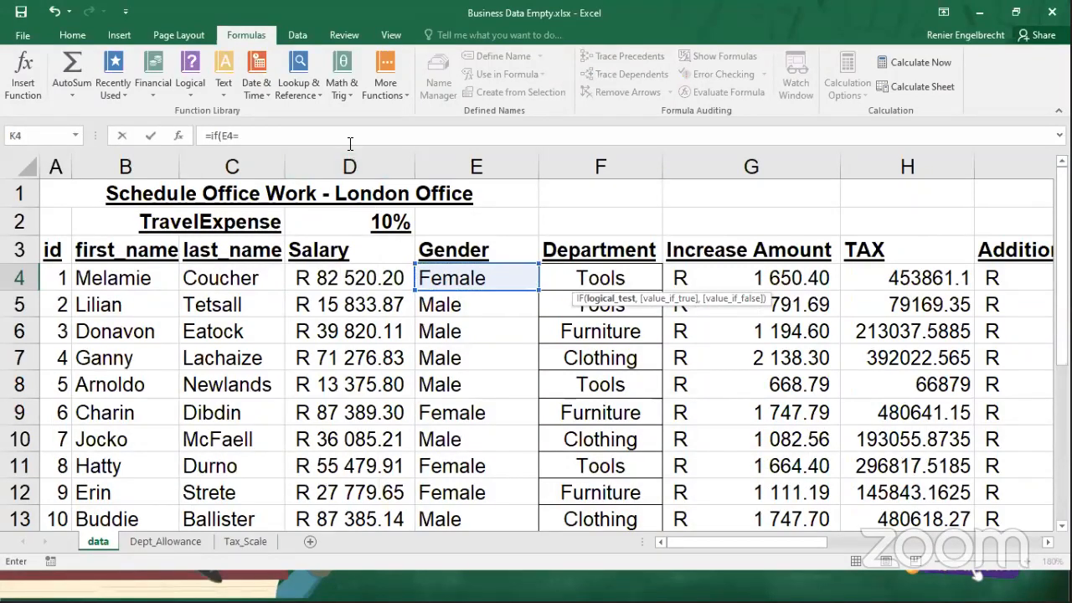
text("Female",)
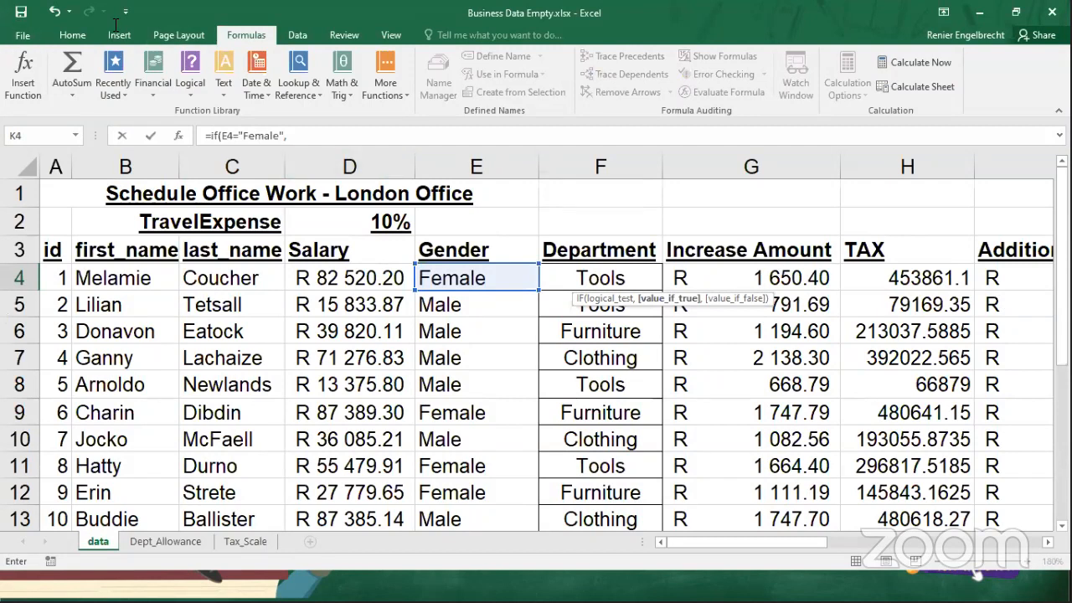
click(3, 414)
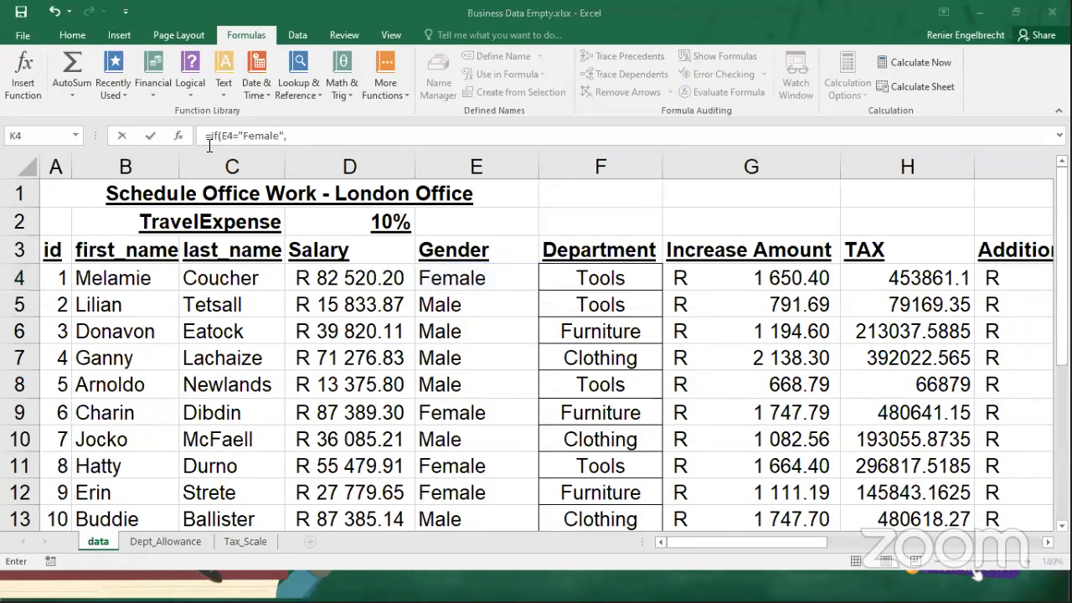
click(173, 542)
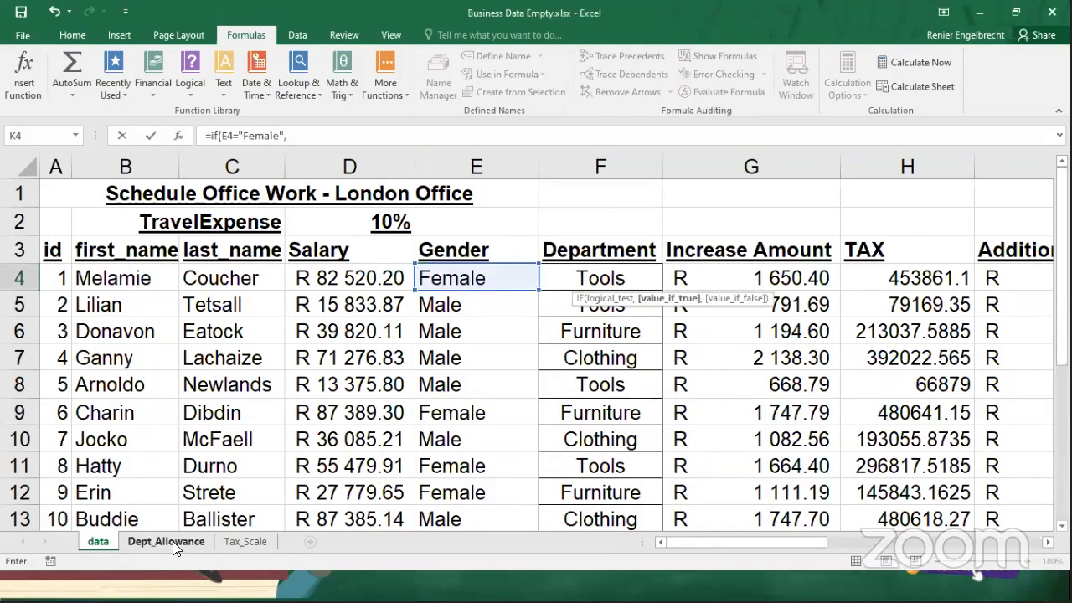
click(173, 542)
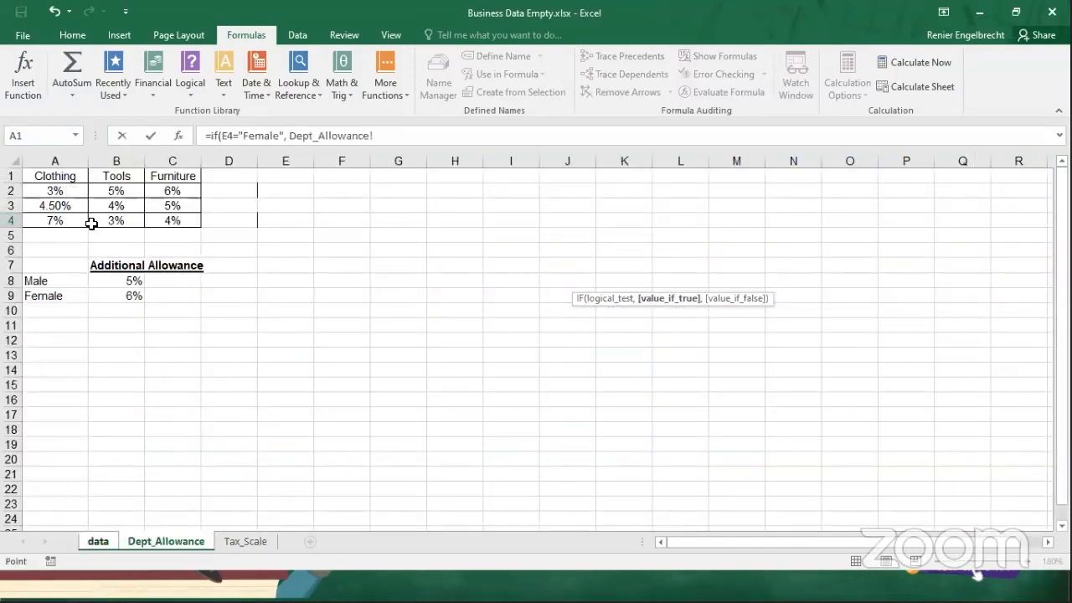
click(97, 543)
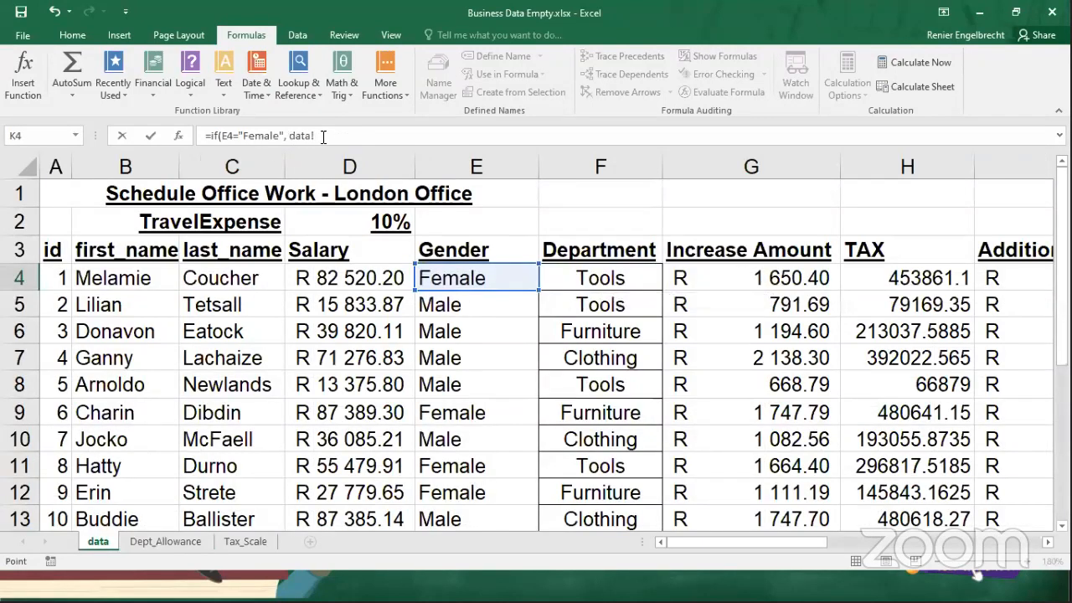
key(BackSpace)
key(BackSpace)
key(BackSpace)
key(BackSpace)
key(BackSpace)
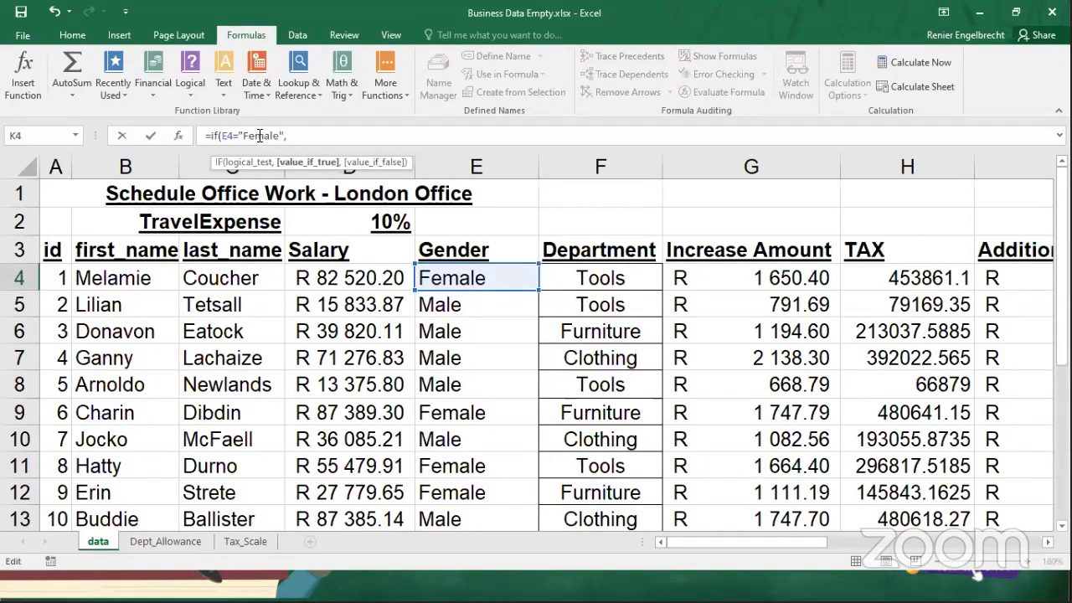
click(181, 542)
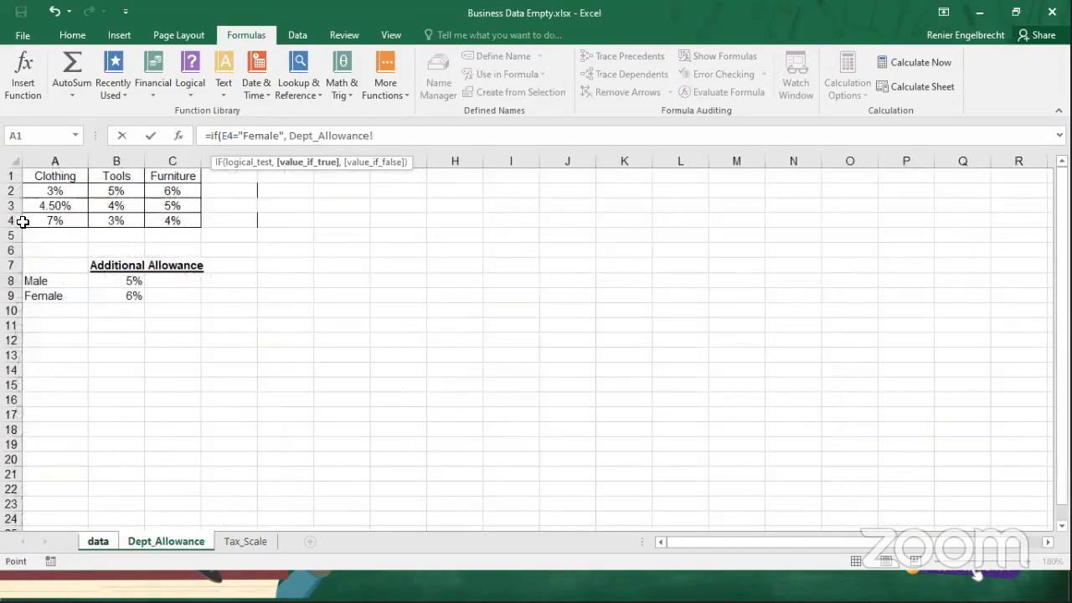
click(13, 220)
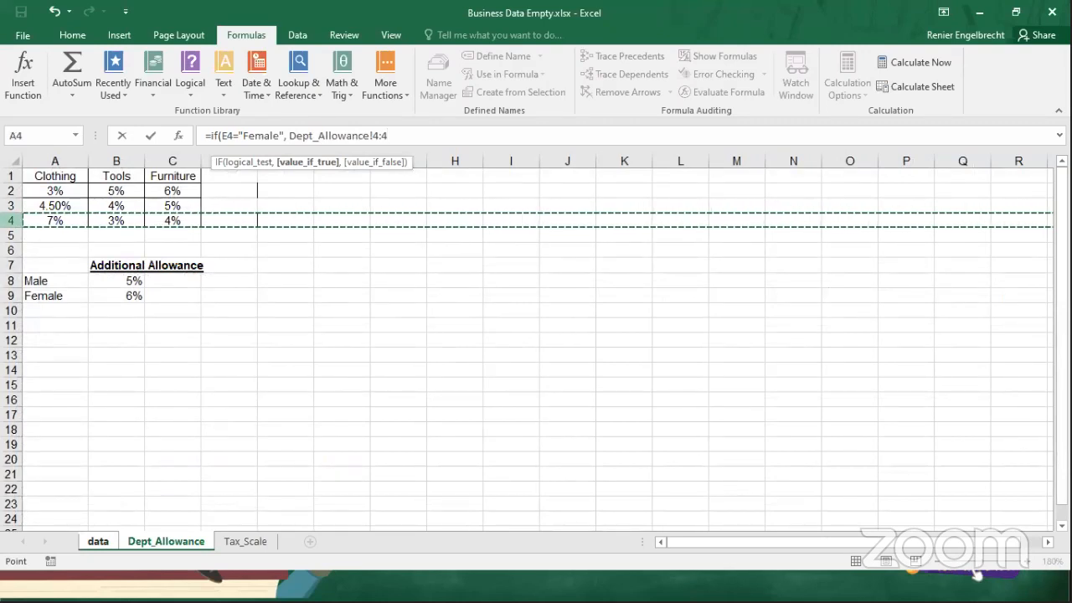
click(15, 205)
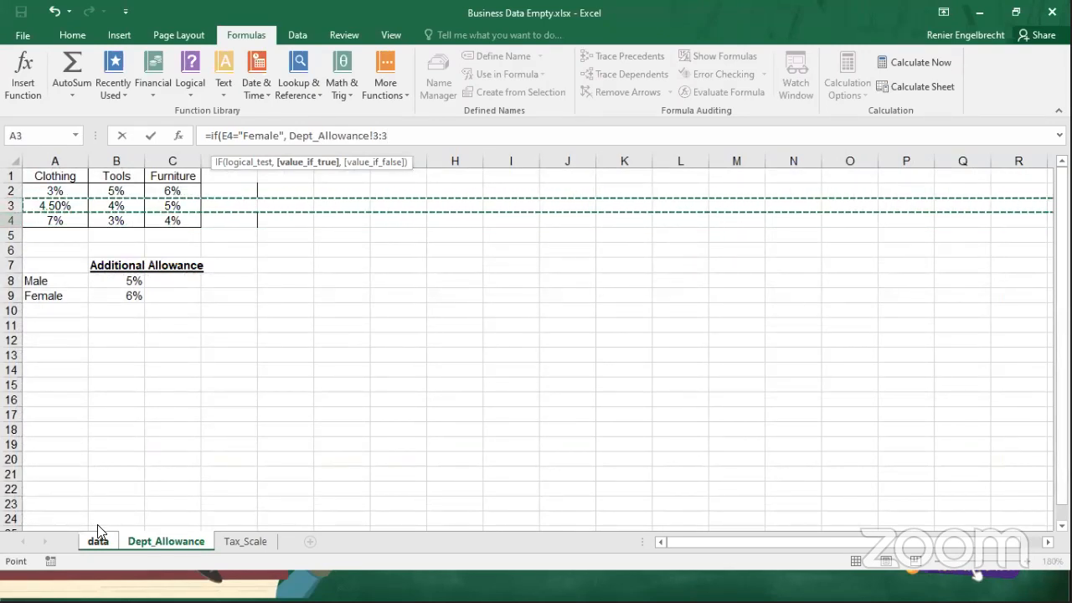
click(98, 541)
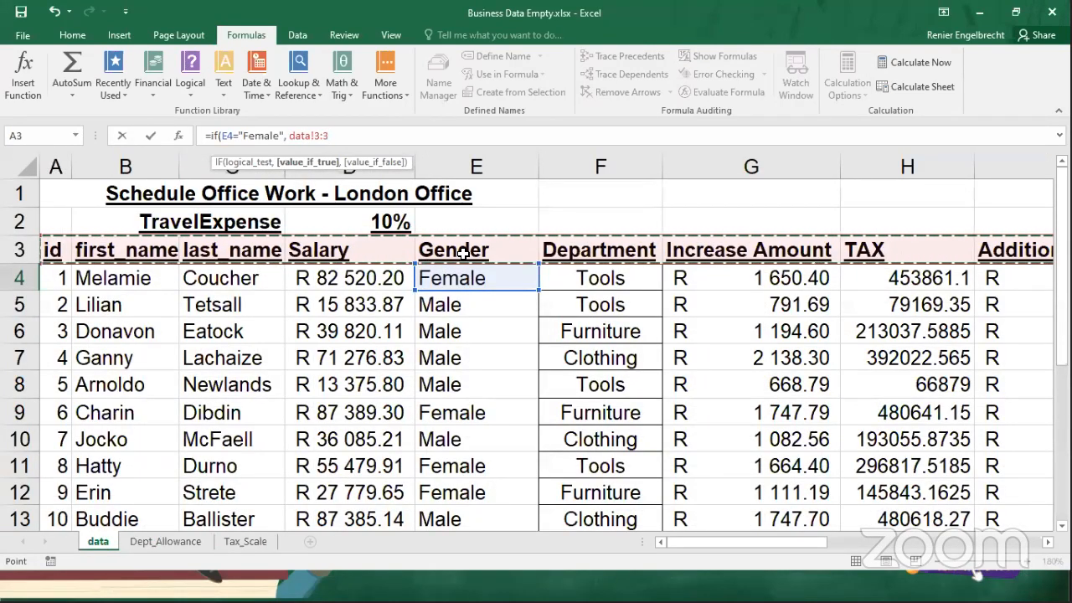
key(BackSpace)
key(BackSpace)
key(BackSpace)
key(BackSpace)
key(BackSpace)
key(BackSpace)
key(BackSpace)
key(BackSpace)
key(BackSpace)
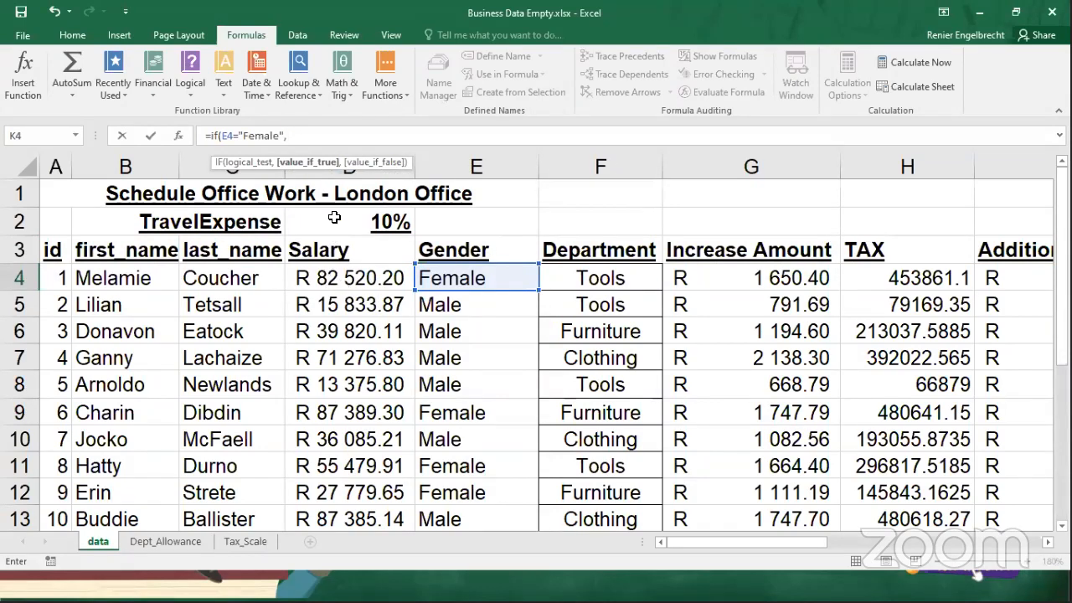
Nest an HLOOKUP as the true value, looking up department F4 in the absolute range $A$1:$C$4 on Dept_Allowance.
text(hlookup)
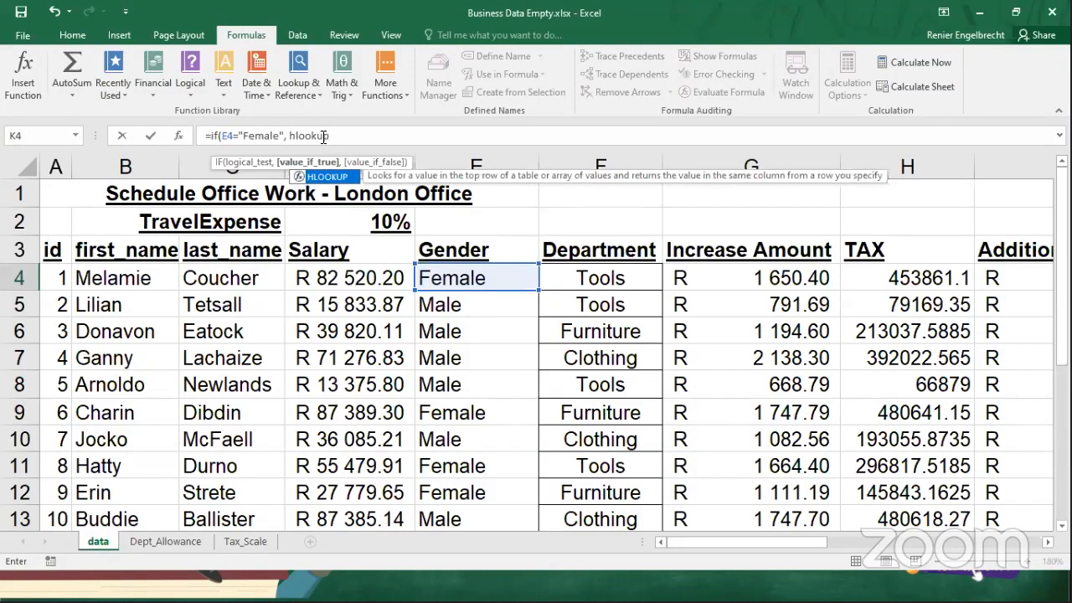
text(()
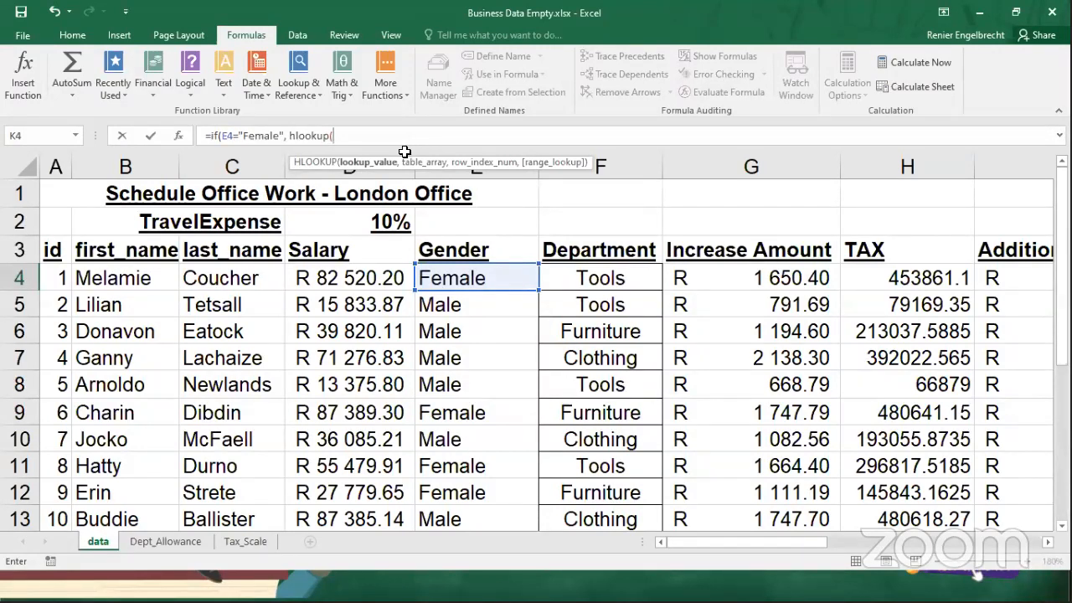
click(592, 281)
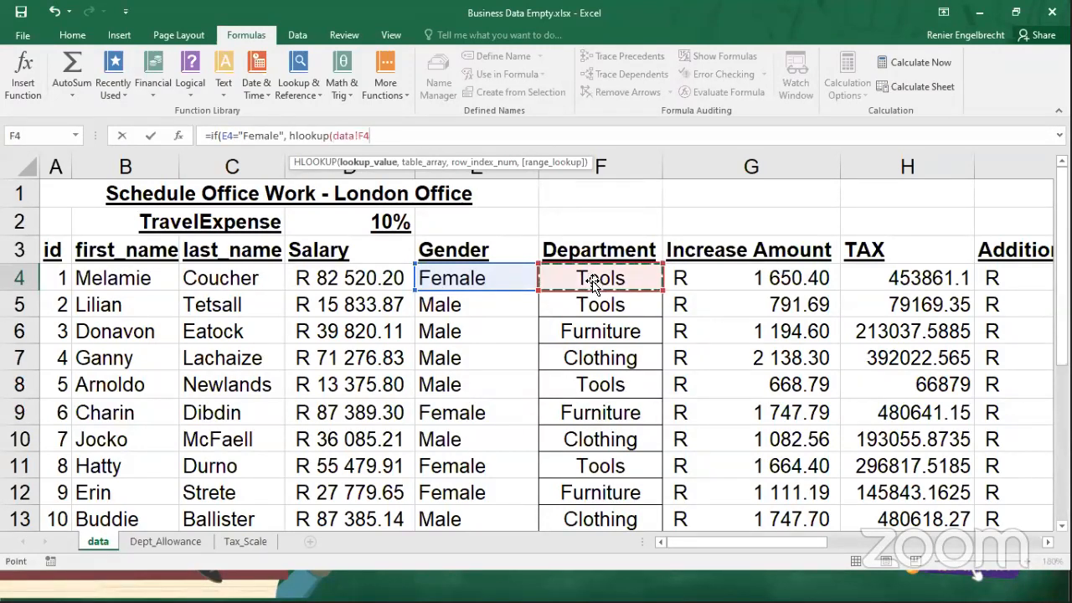
text(,)
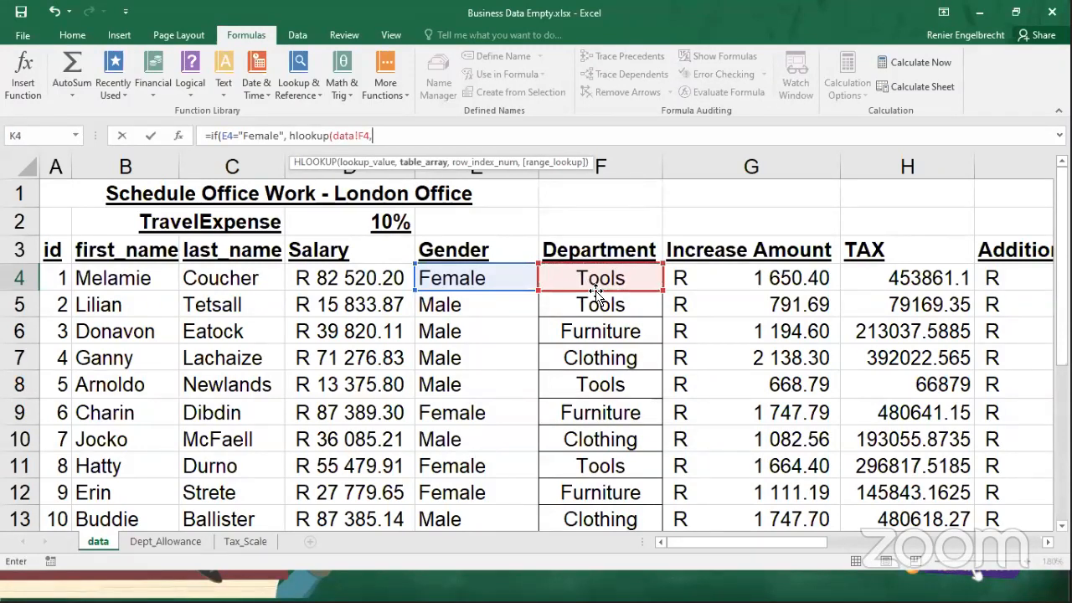
click(167, 542)
drag(46, 176, 165, 224)
key(F4)
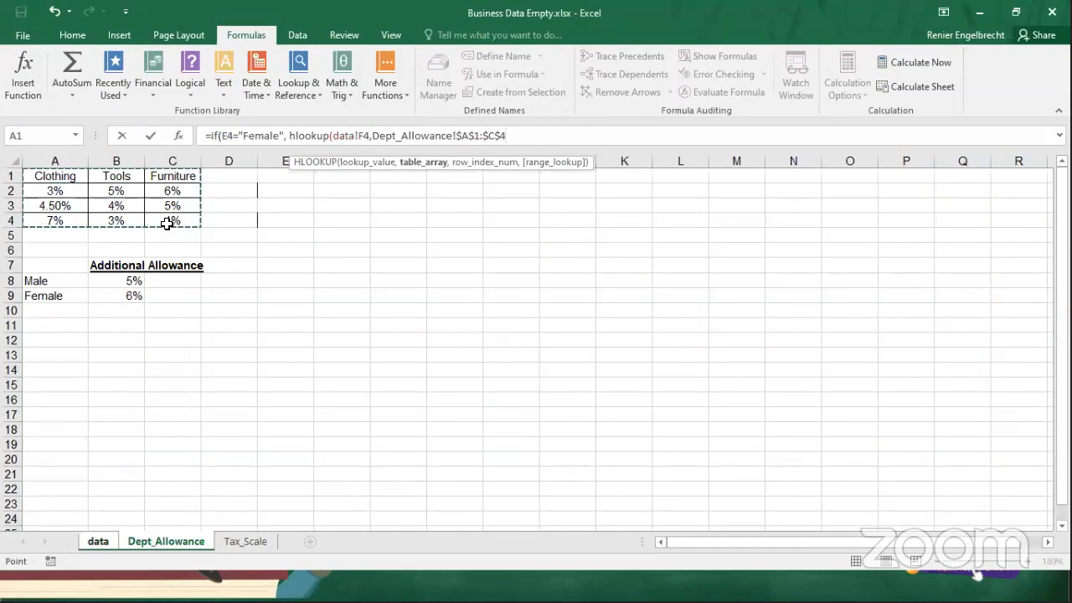
text(,)
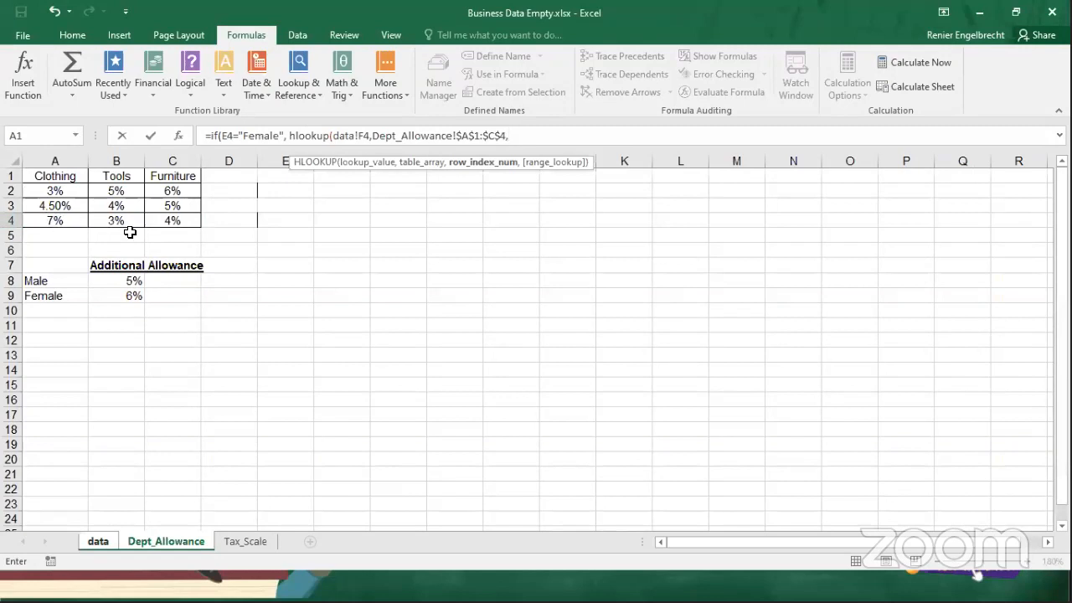
text(,)
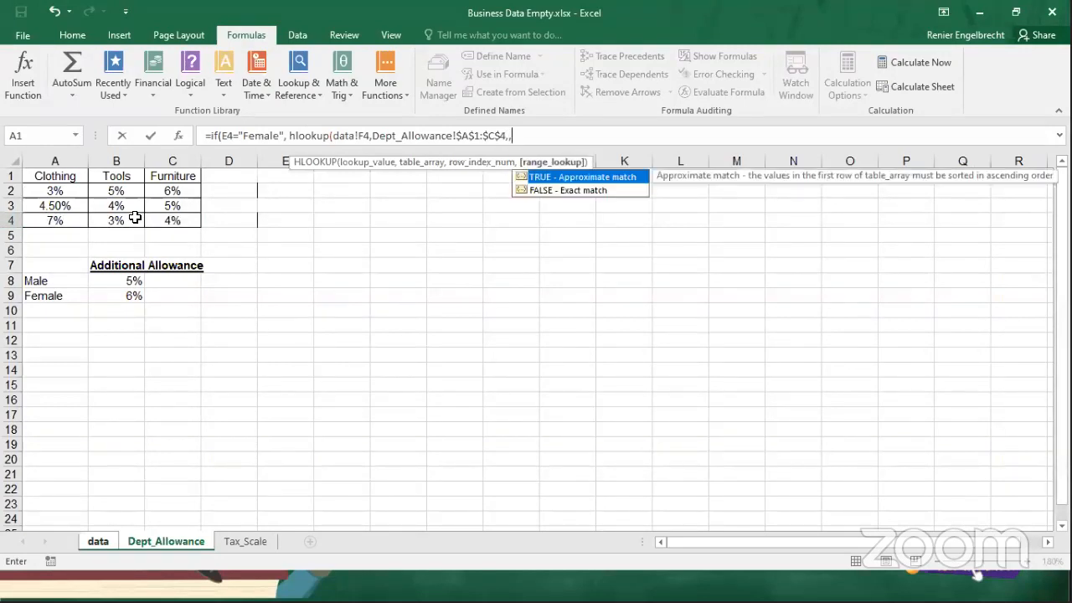
Add the exact-match option FALSE to the HLOOKUP and remove the empty row index argument before it.
click(547, 191)
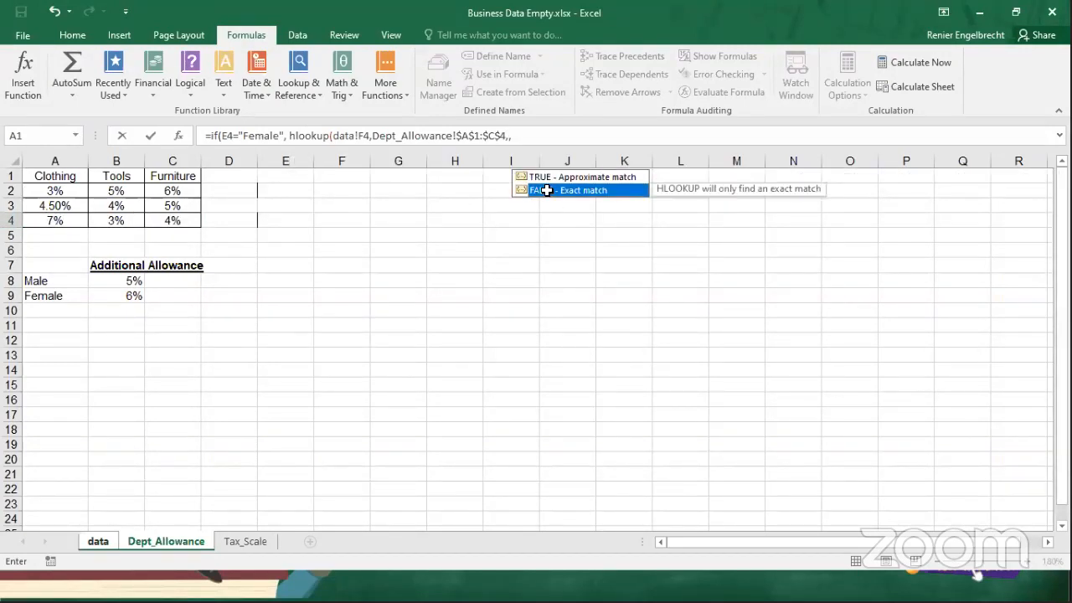
double_click(547, 191)
click(512, 137)
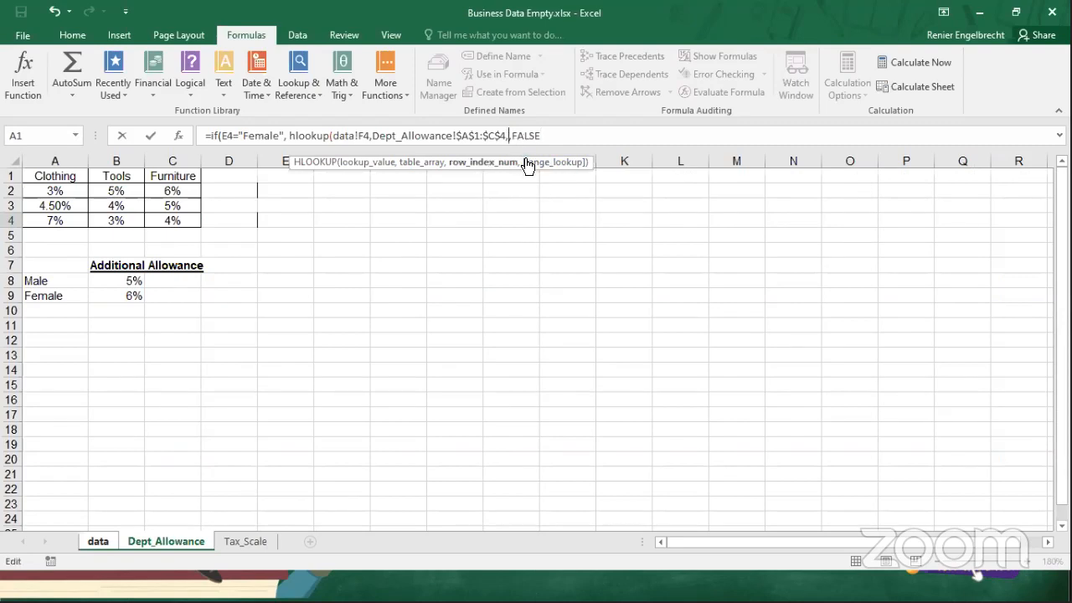
key(BackSpace)
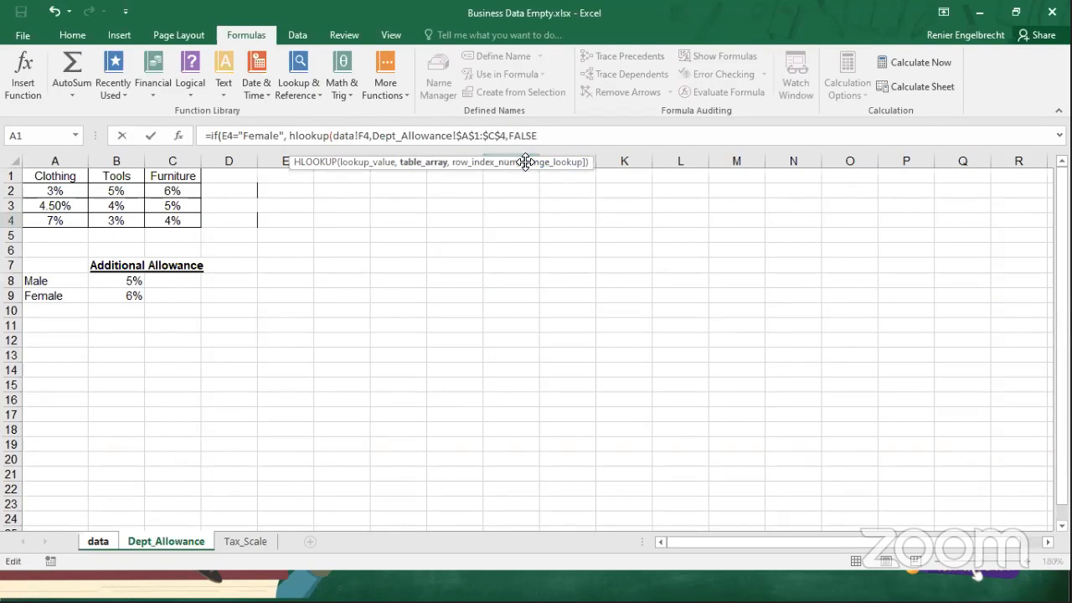
Close the HLOOKUP after FALSE and enter the formula, accepting the proposed closing-bracket correction.
text())
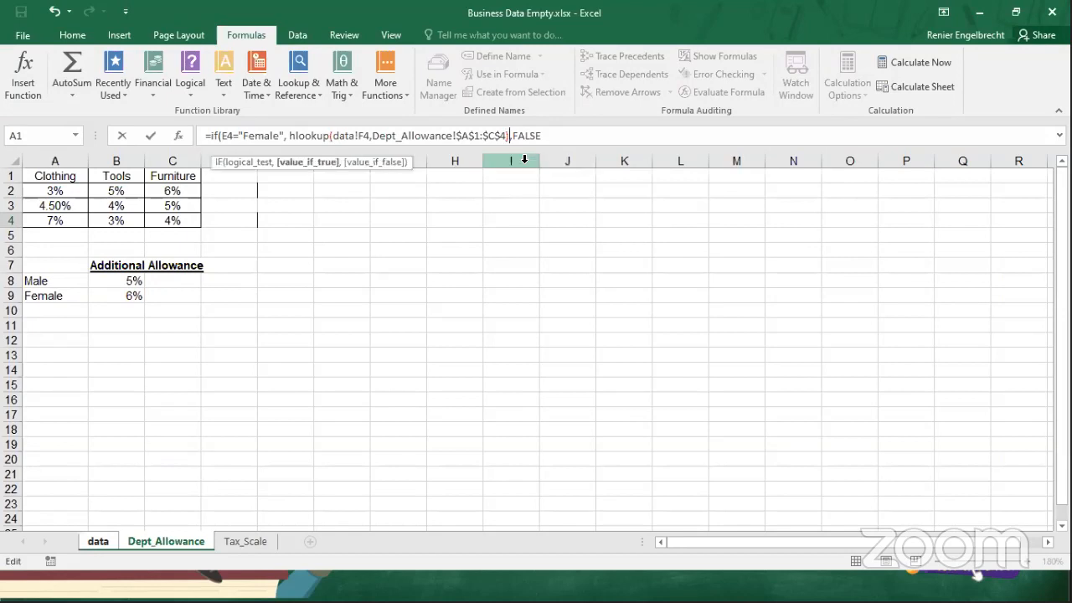
key(BackSpace)
key(Right)
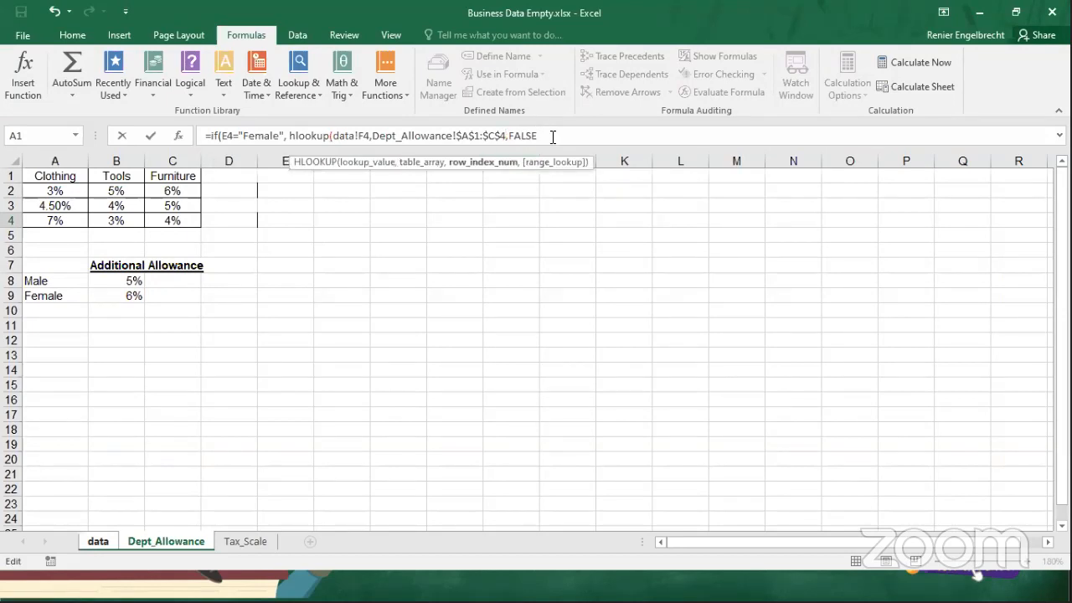
key(Right)
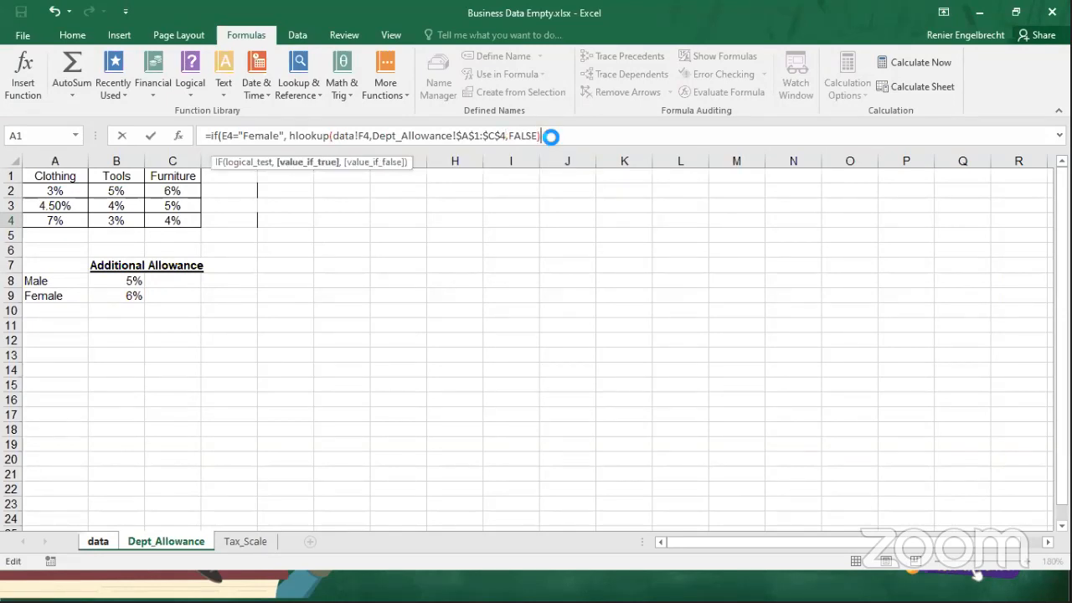
key(Return)
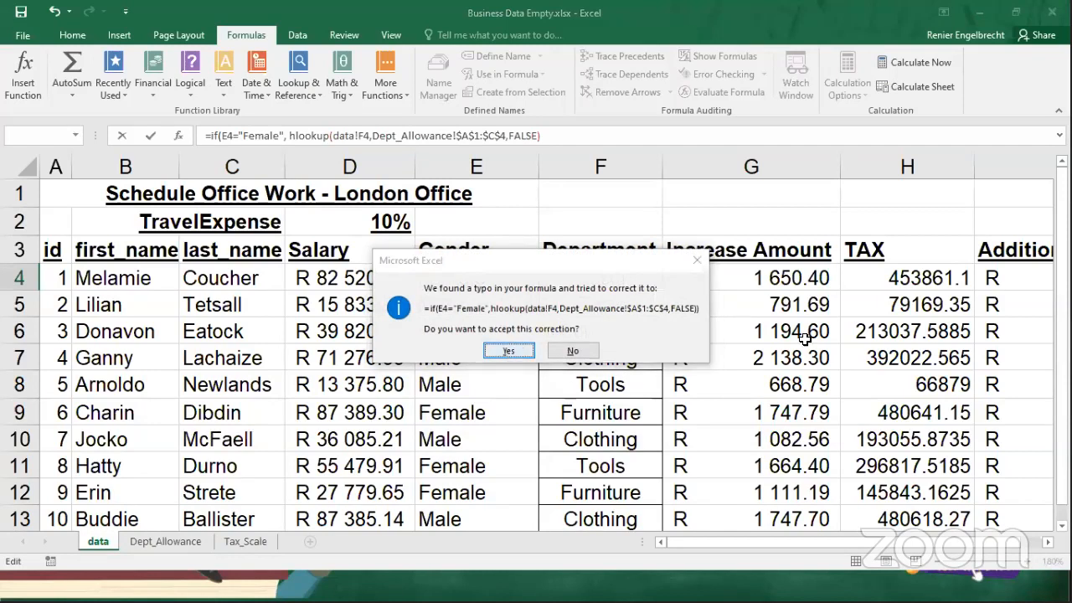
key(Return)
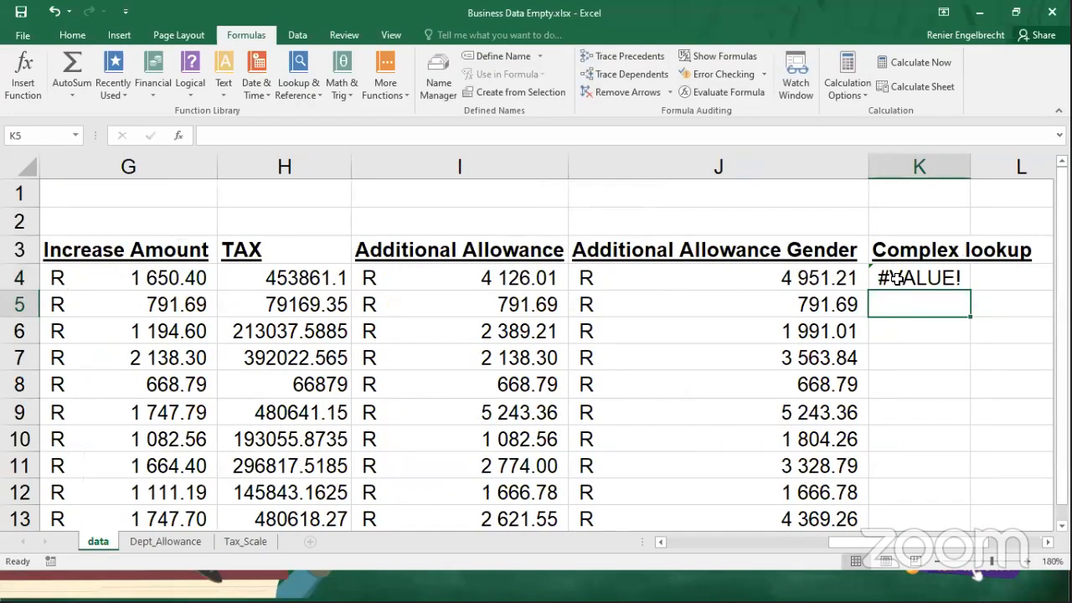
Add an empty text "" as the value if false in K4's IF formula, keeping K4 selected after entering it.
double_click(896, 278)
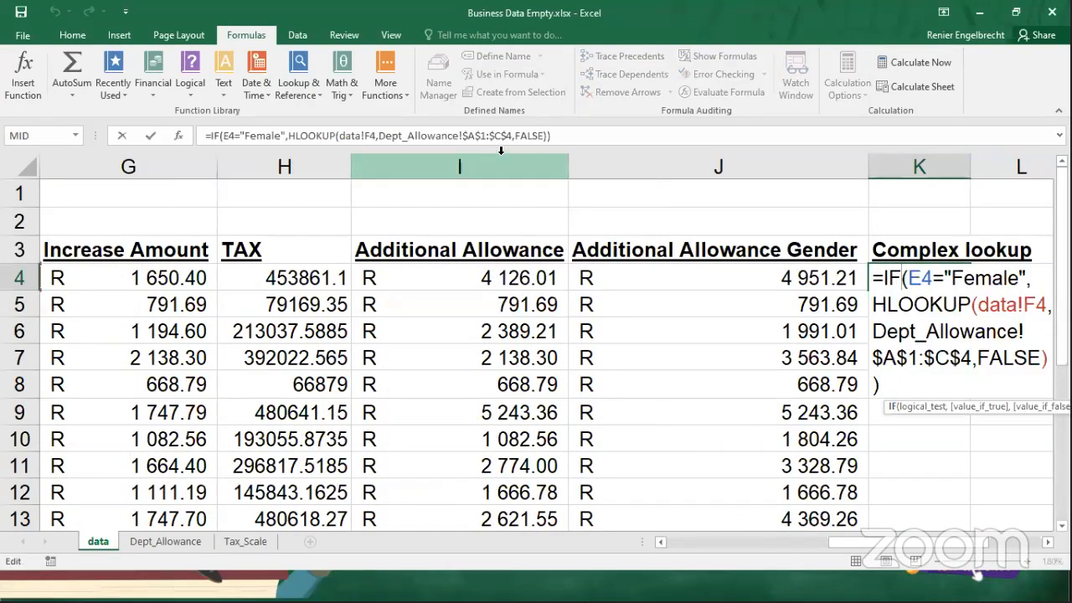
click(548, 136)
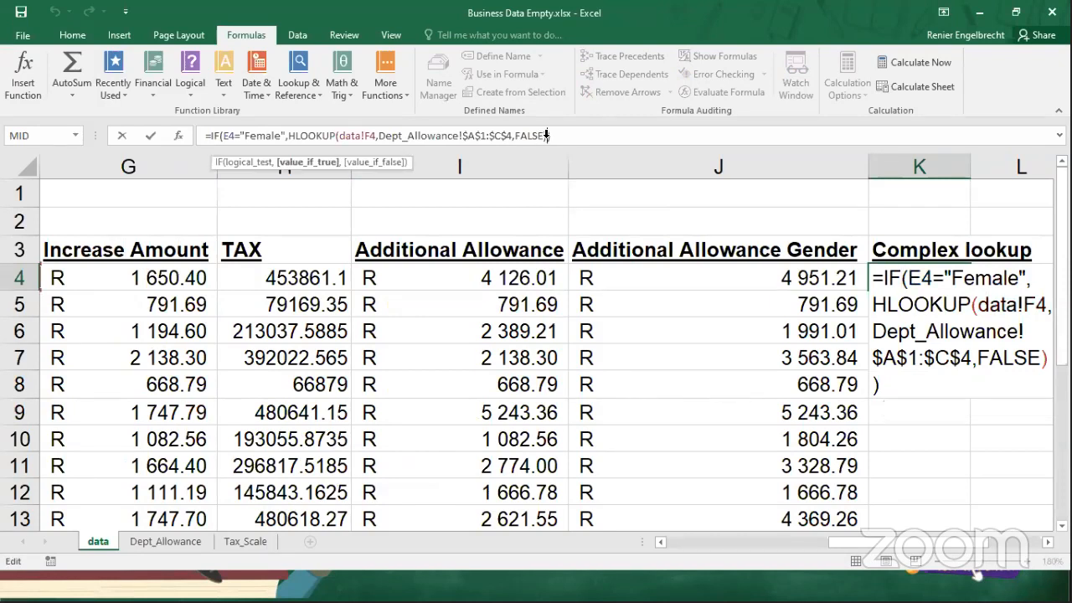
text(,"")
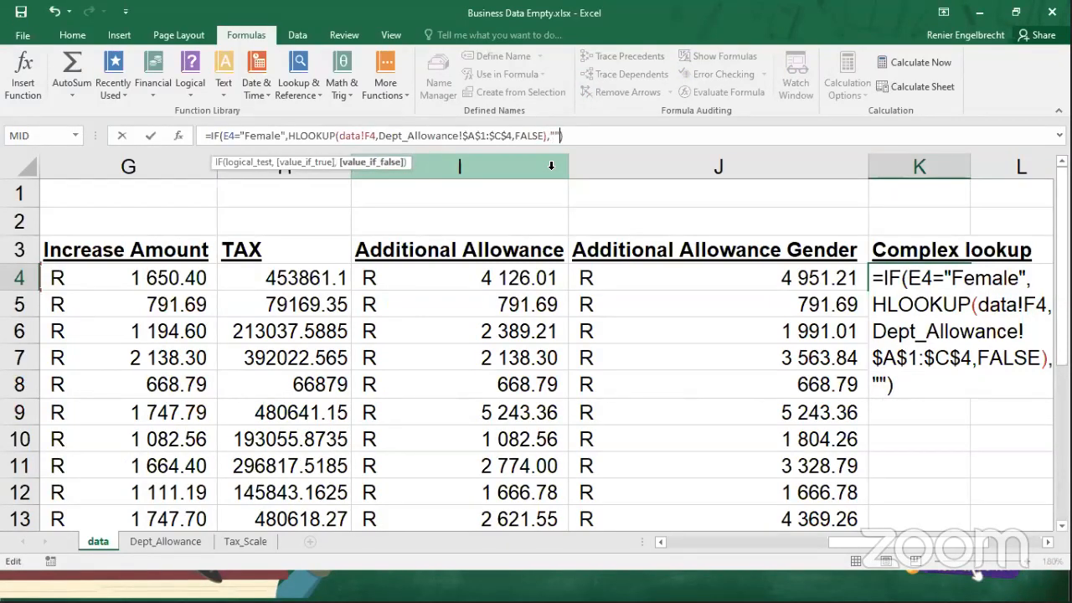
key(Return)
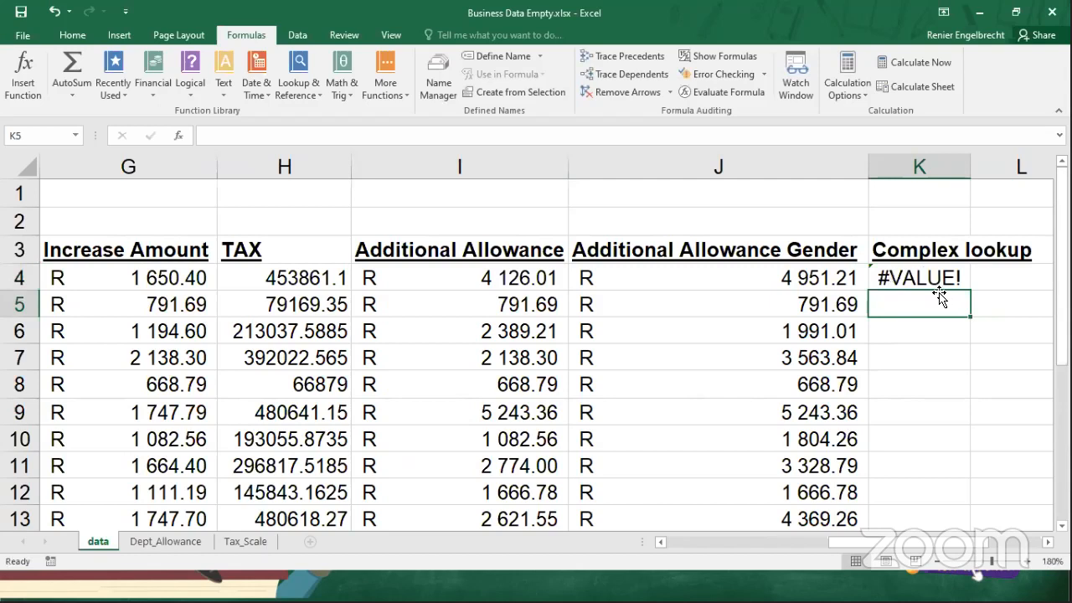
click(903, 276)
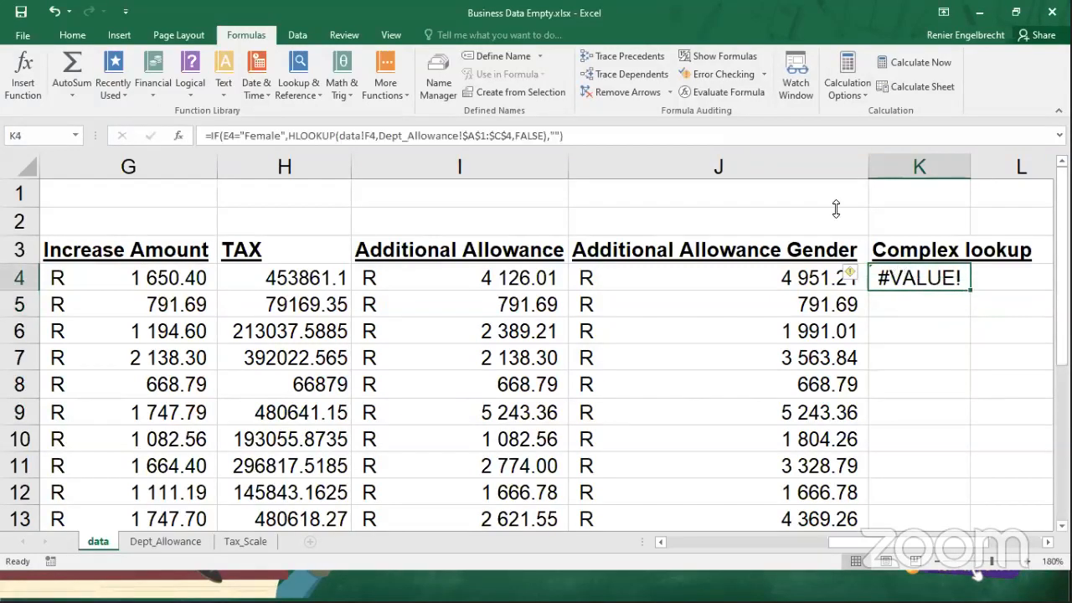
Evaluate K4's IF and HLOOKUP formula part by part to find the source of the error, then close the evaluation.
click(711, 94)
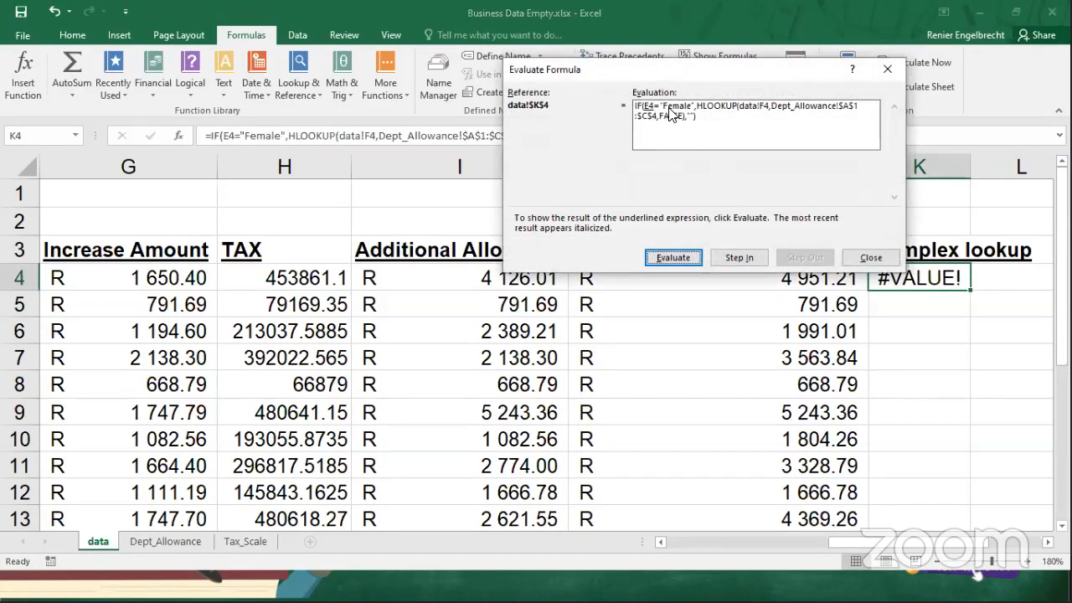
click(685, 258)
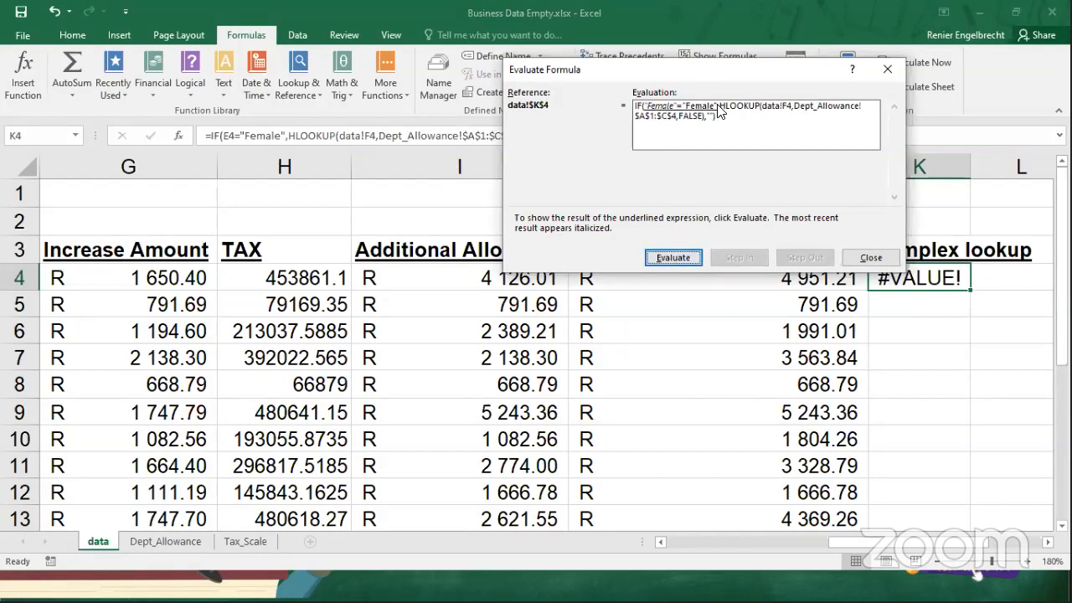
click(664, 257)
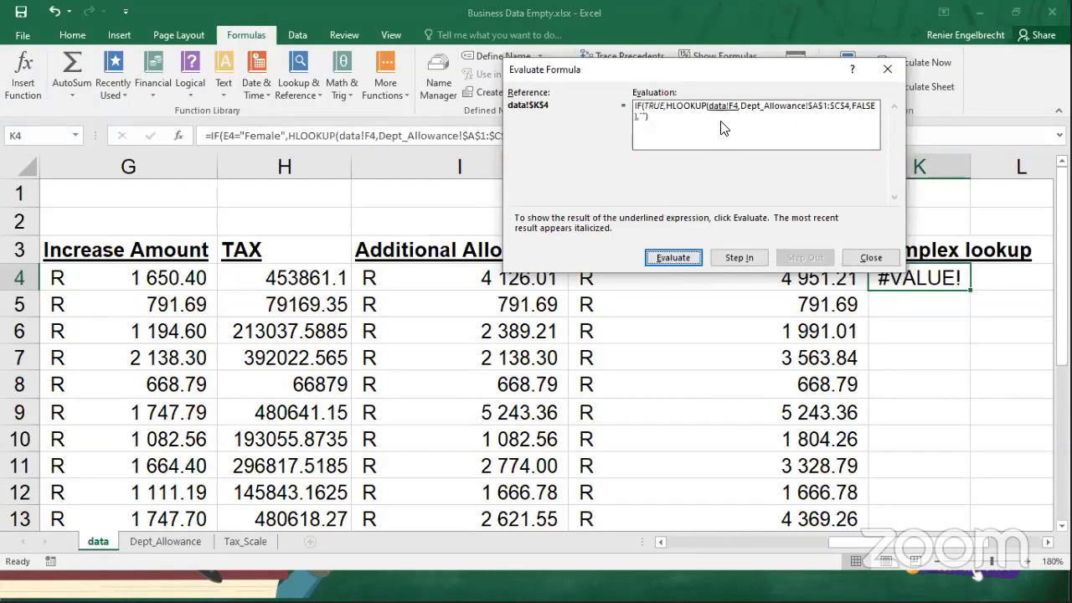
click(670, 258)
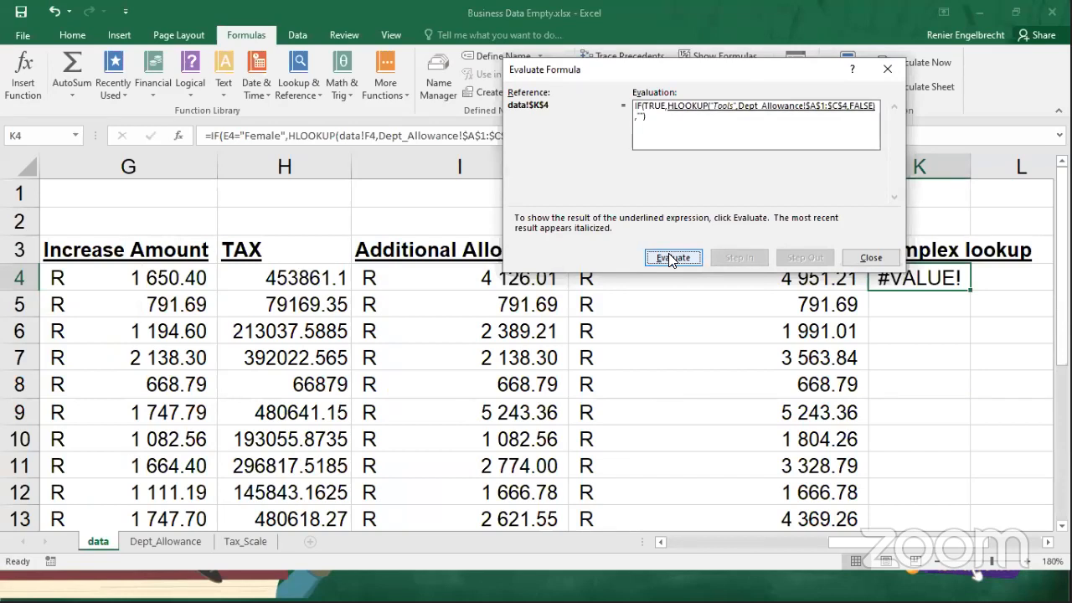
click(670, 258)
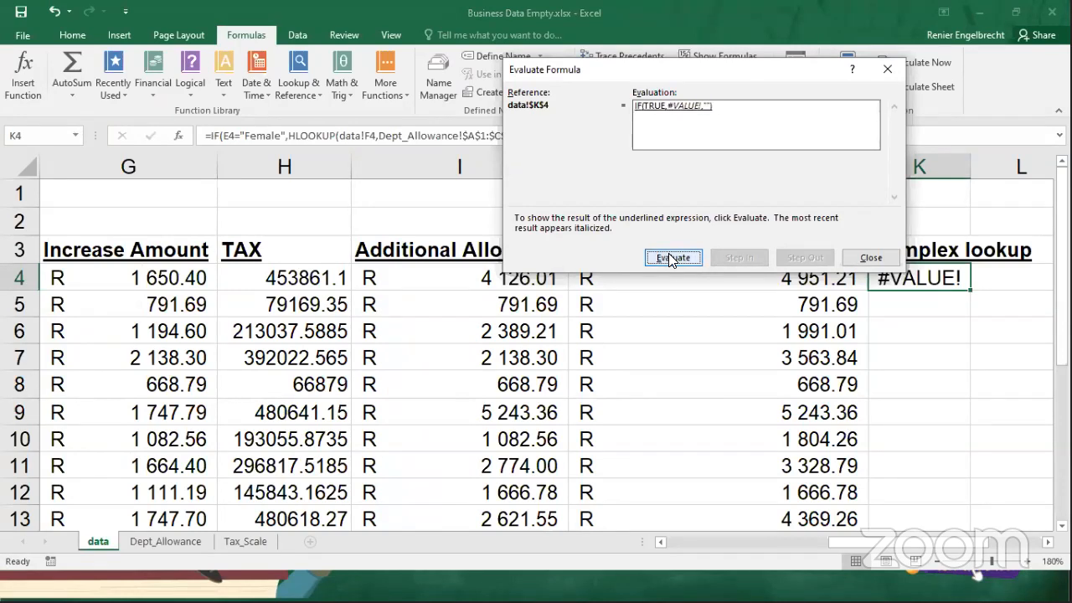
click(869, 257)
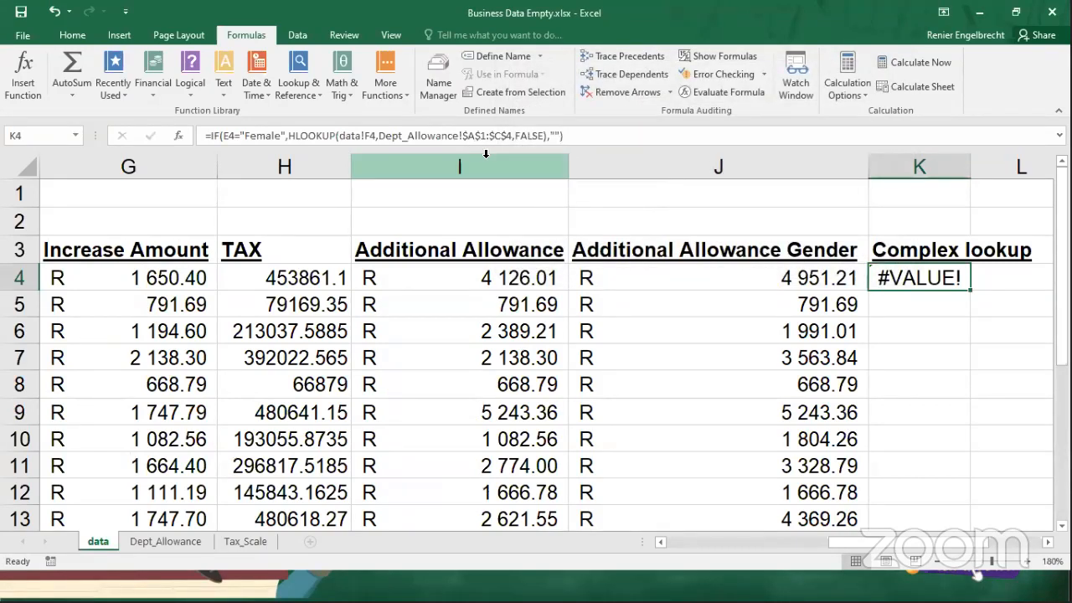
Insert row index 3 between $A$1:$C$4 and FALSE in K4's HLOOKUP and enter the formula.
click(510, 137)
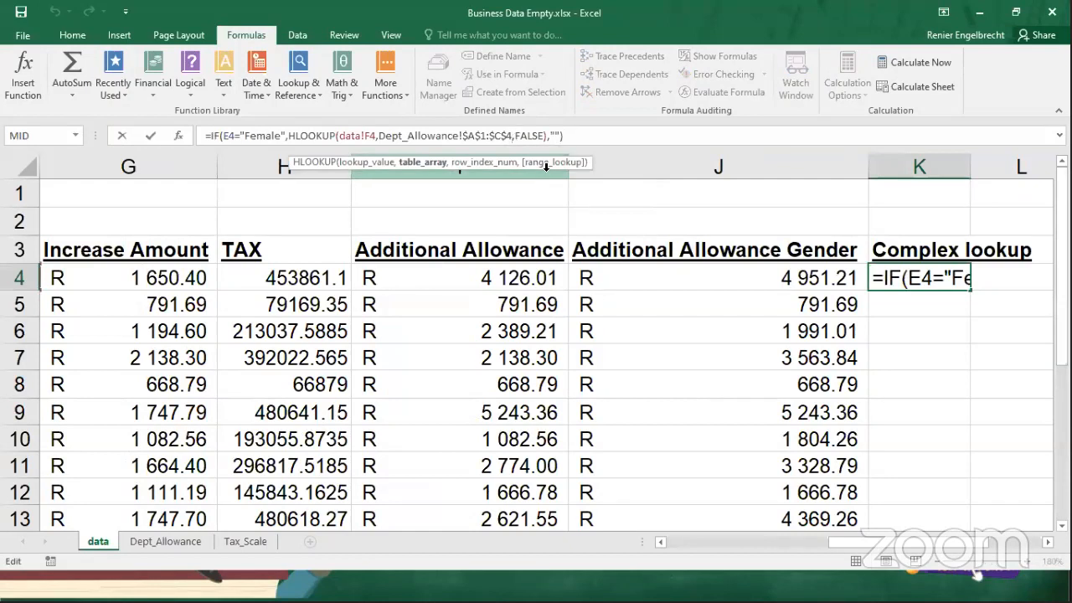
text(,)
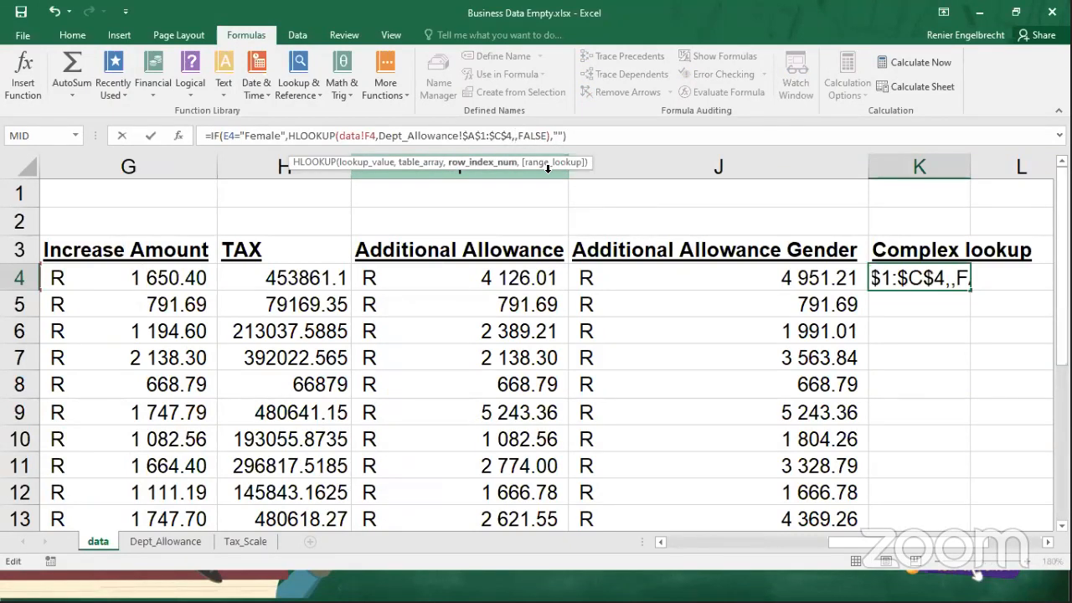
text(3)
key(Return)
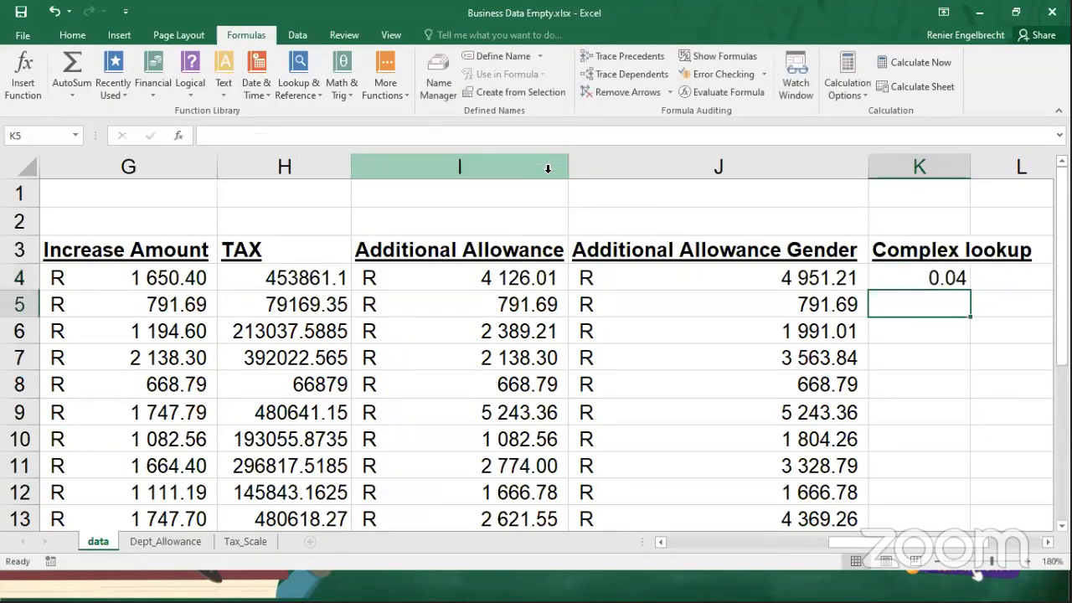
Fill K4's formula down the Complex lookup column and reselect K4.
click(888, 278)
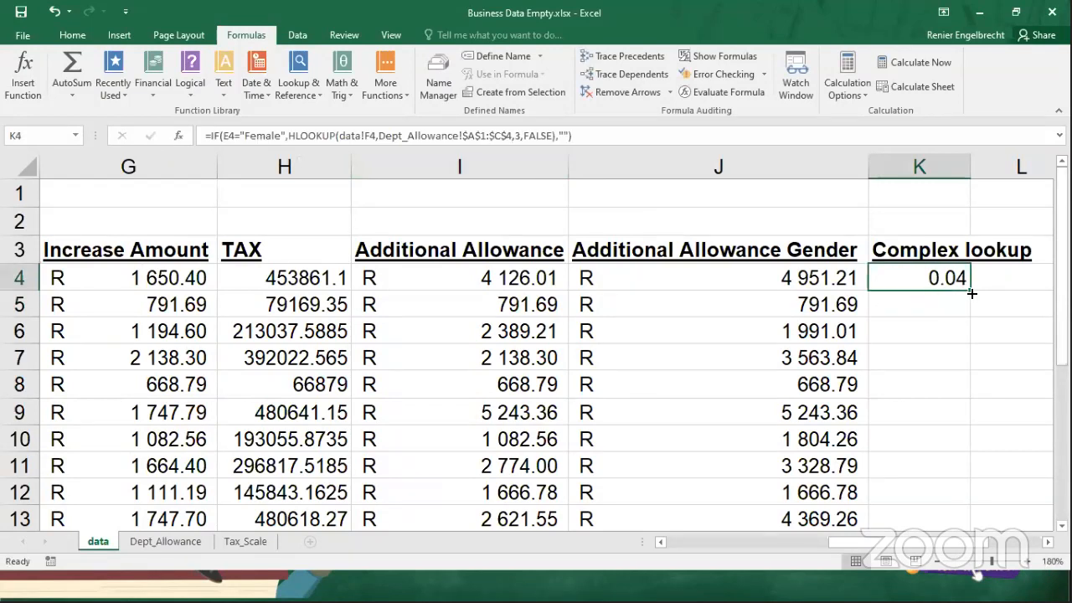
double_click(972, 293)
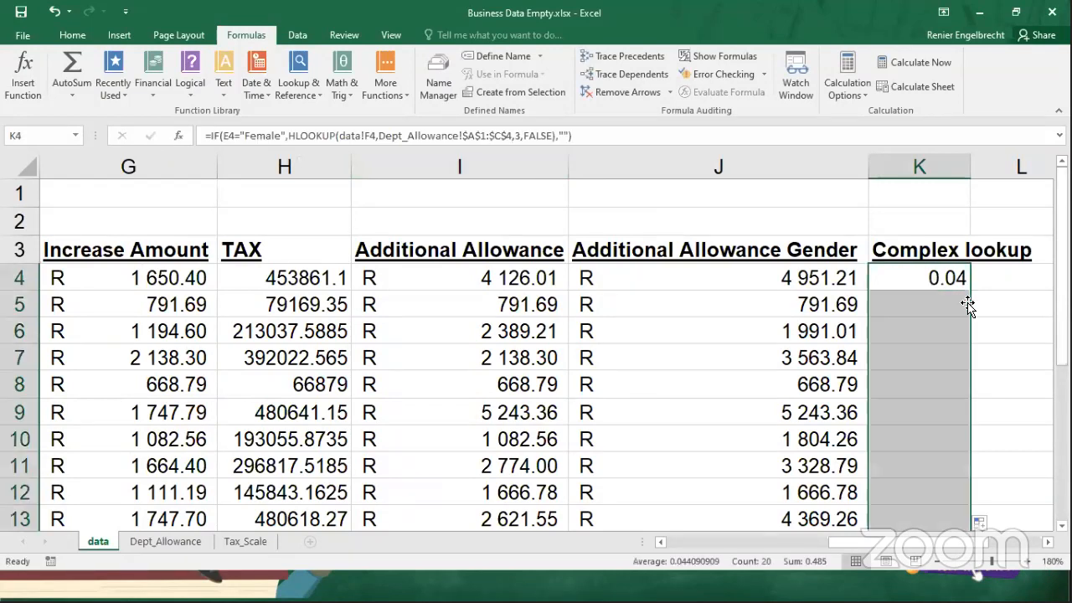
click(903, 287)
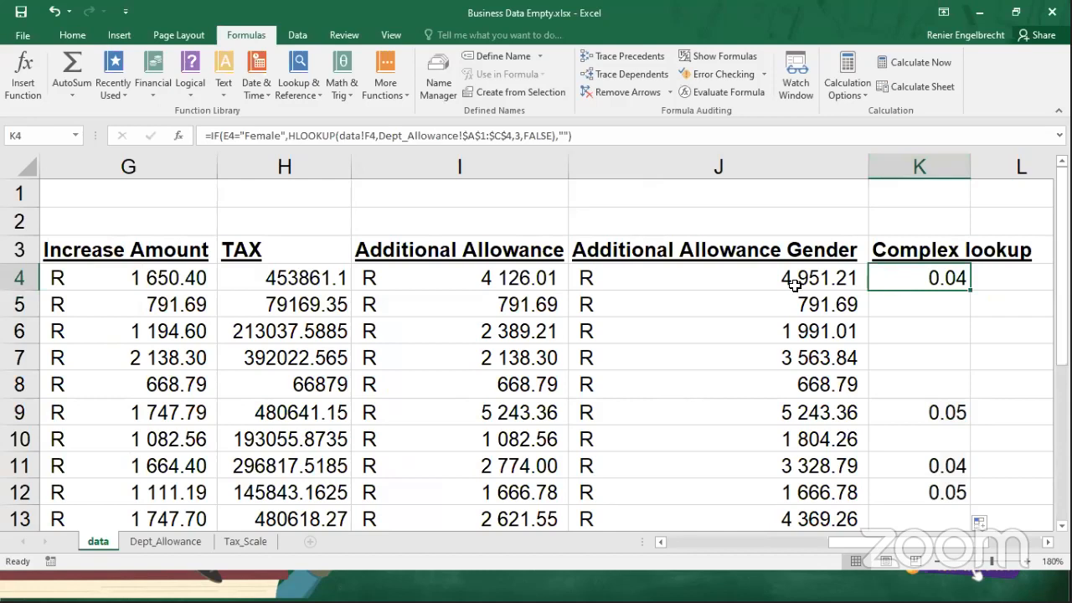
Change the HLOOKUP row index in K4 to 4, then check the percentage table on Dept_Allowance and return to data.
double_click(901, 283)
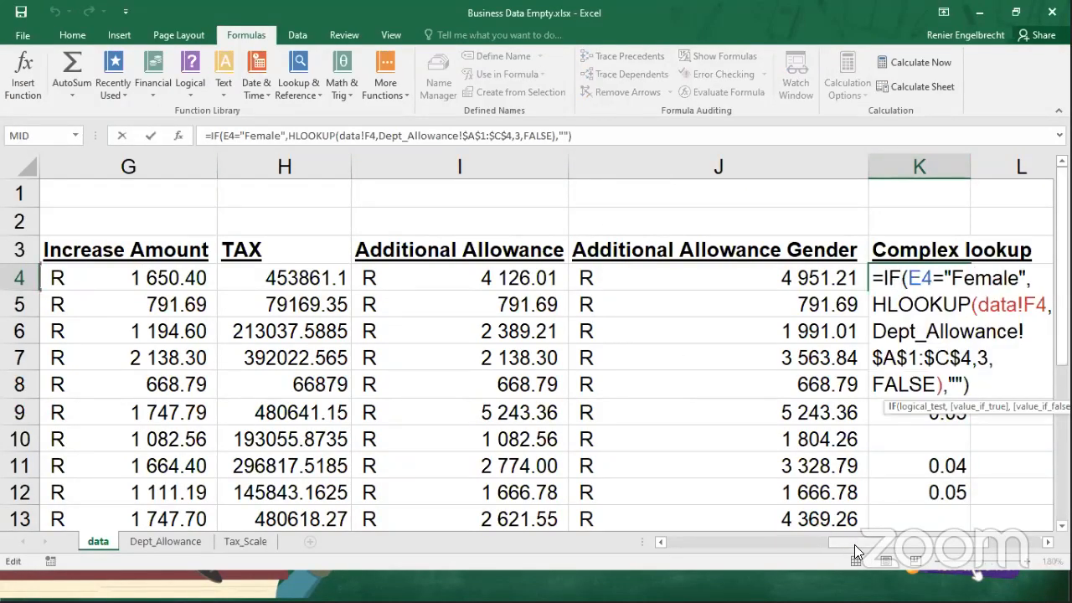
drag(855, 545, 935, 552)
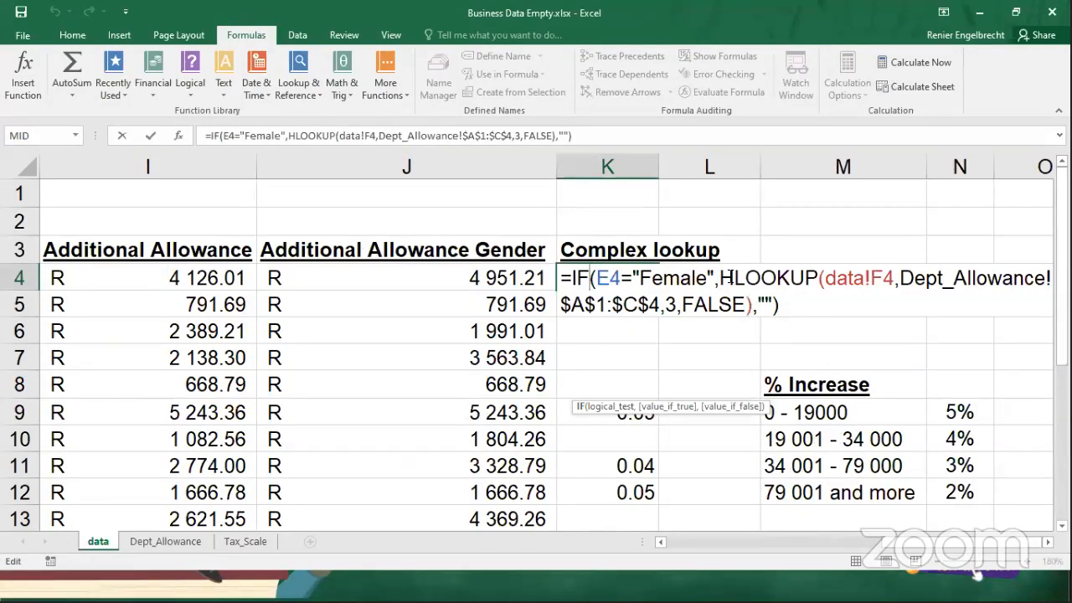
click(676, 305)
key(BackSpace)
text(4)
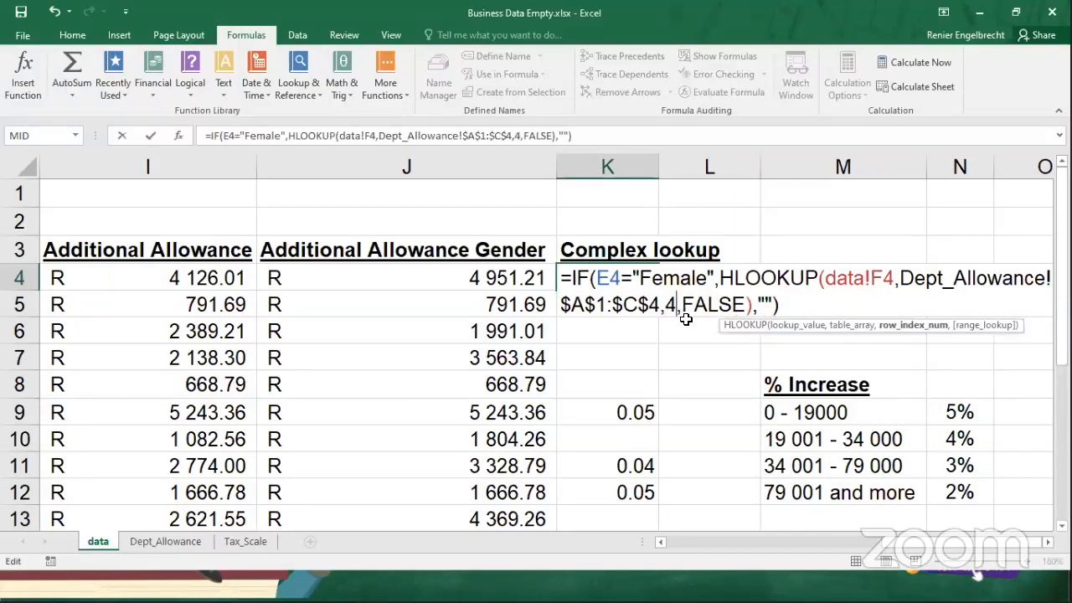
key(ctrl+Return)
click(166, 541)
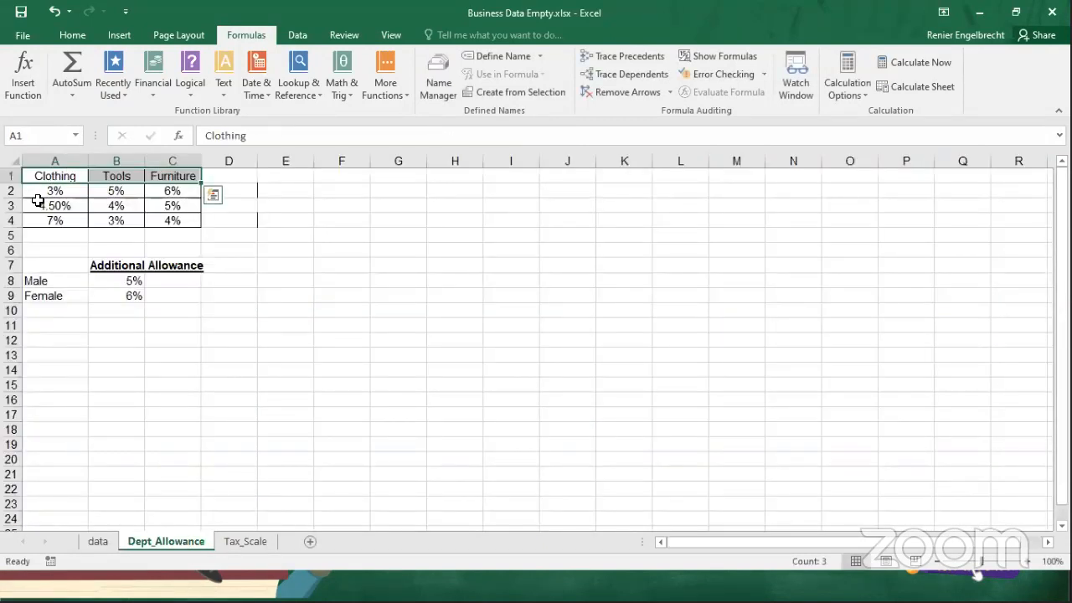
click(98, 542)
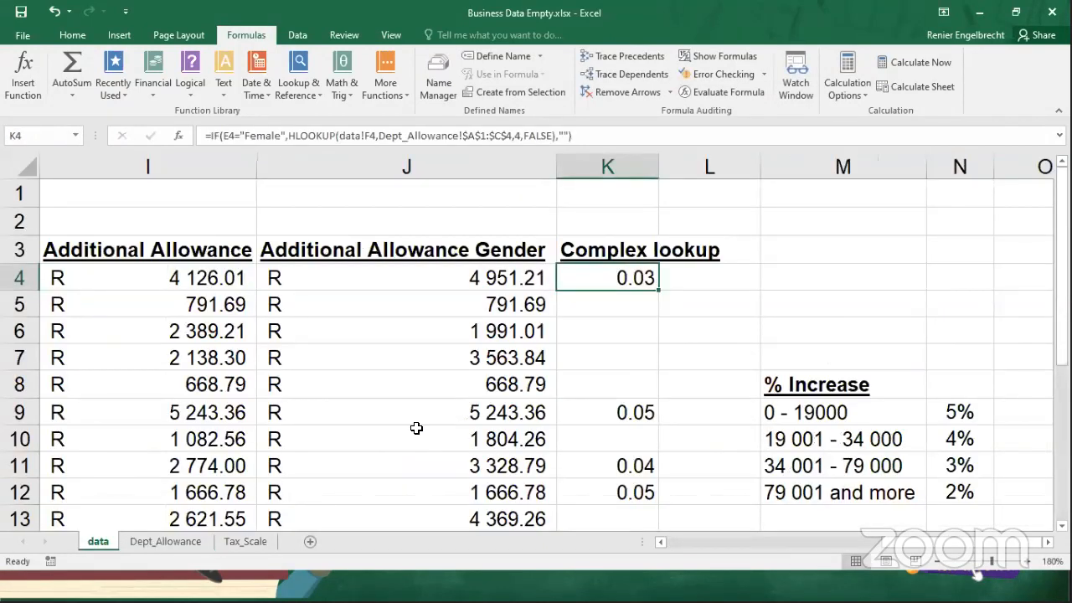
Replace the empty text value if false in K4's IF formula with a second HLOOKUP that looks up F4.
double_click(603, 279)
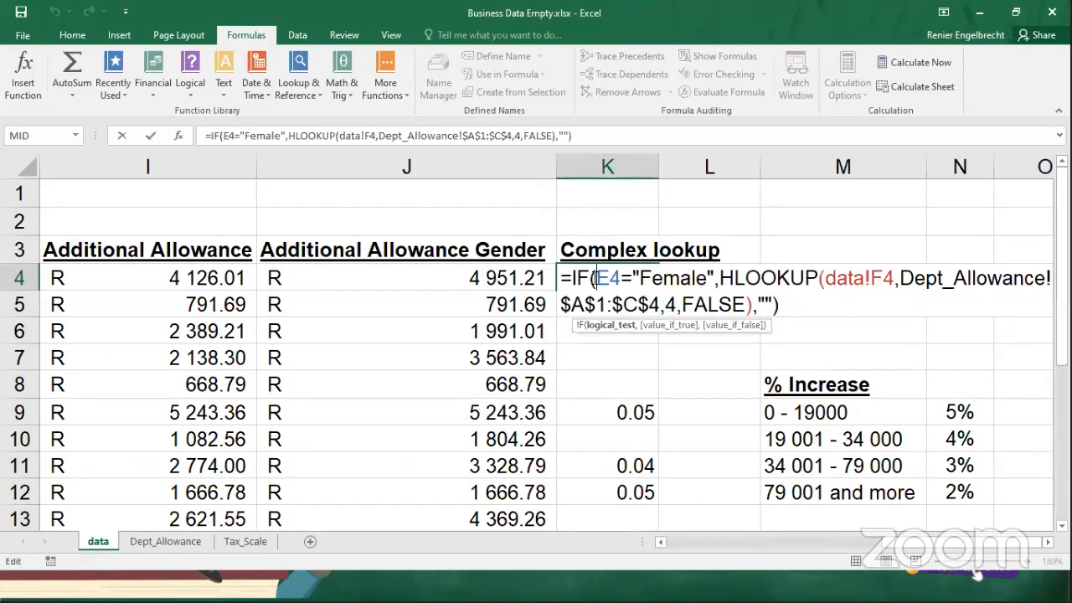
drag(598, 279, 718, 279)
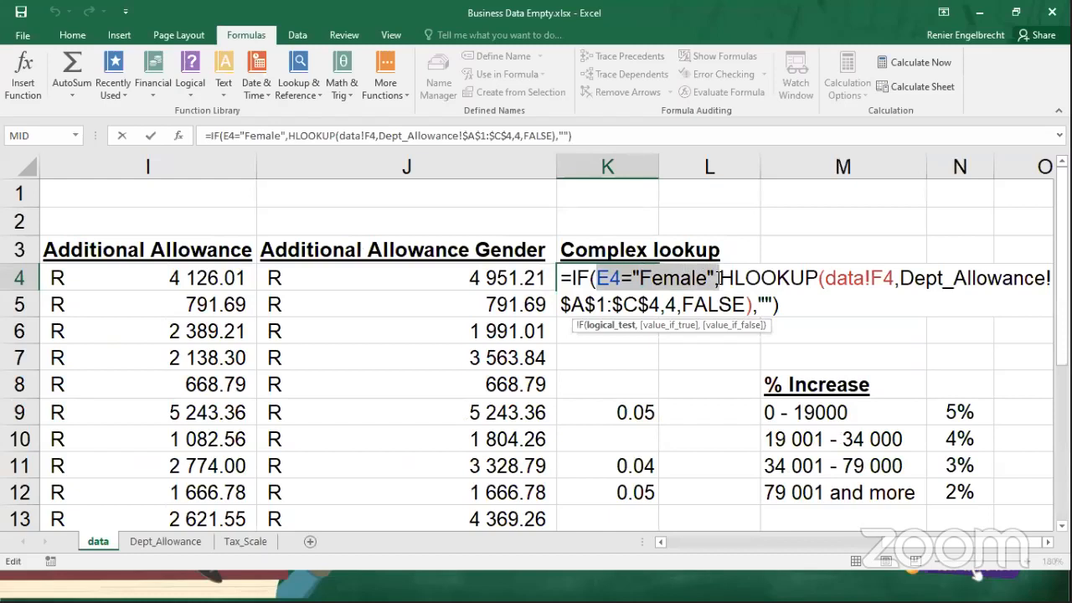
click(721, 279)
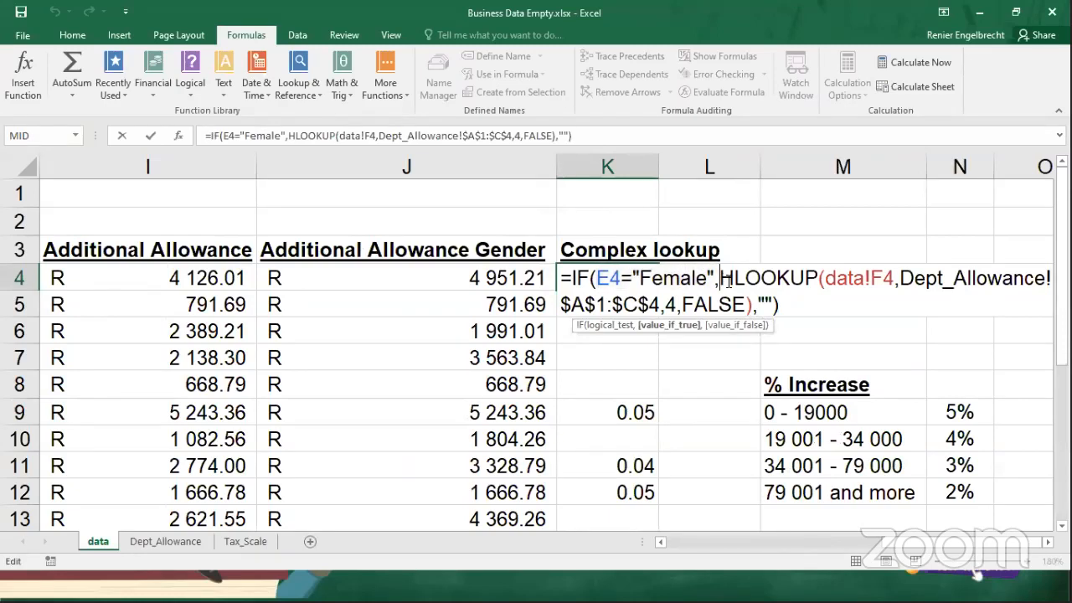
drag(728, 285, 753, 310)
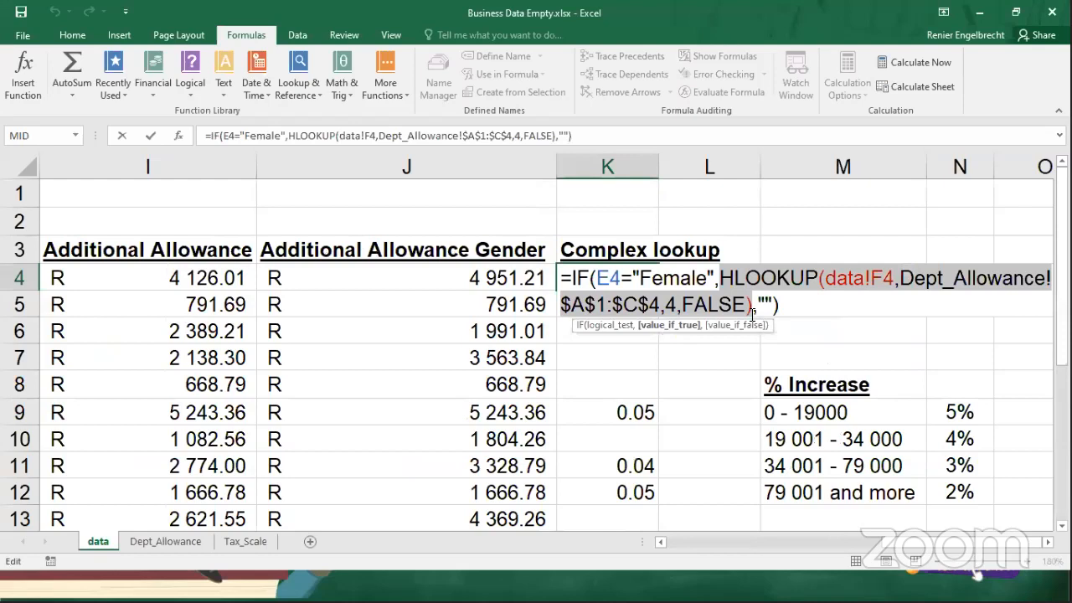
click(770, 305)
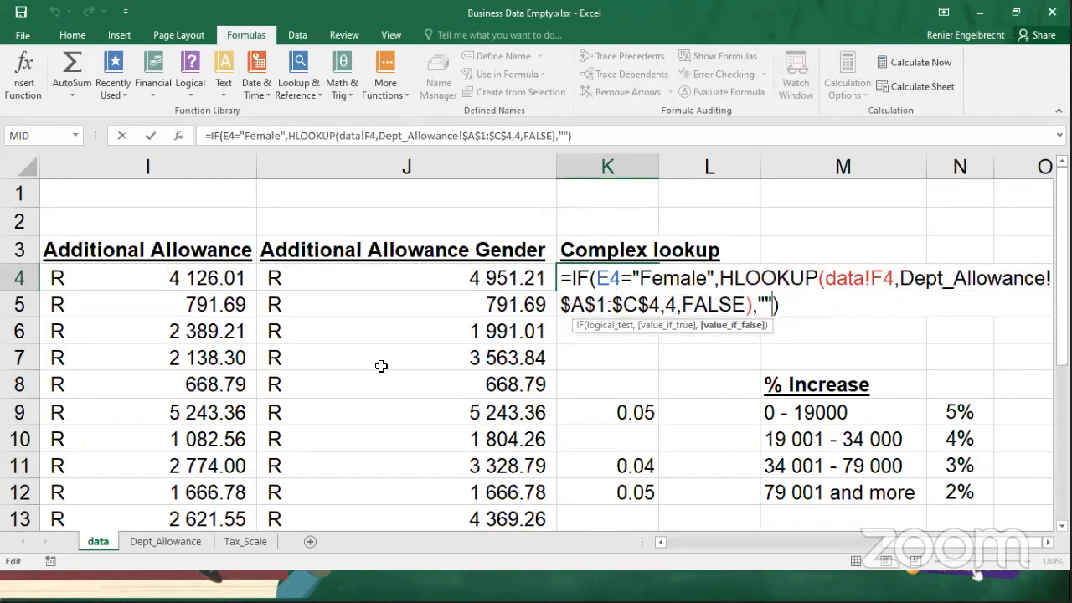
key(BackSpace)
key(BackSpace)
text(hlookup)
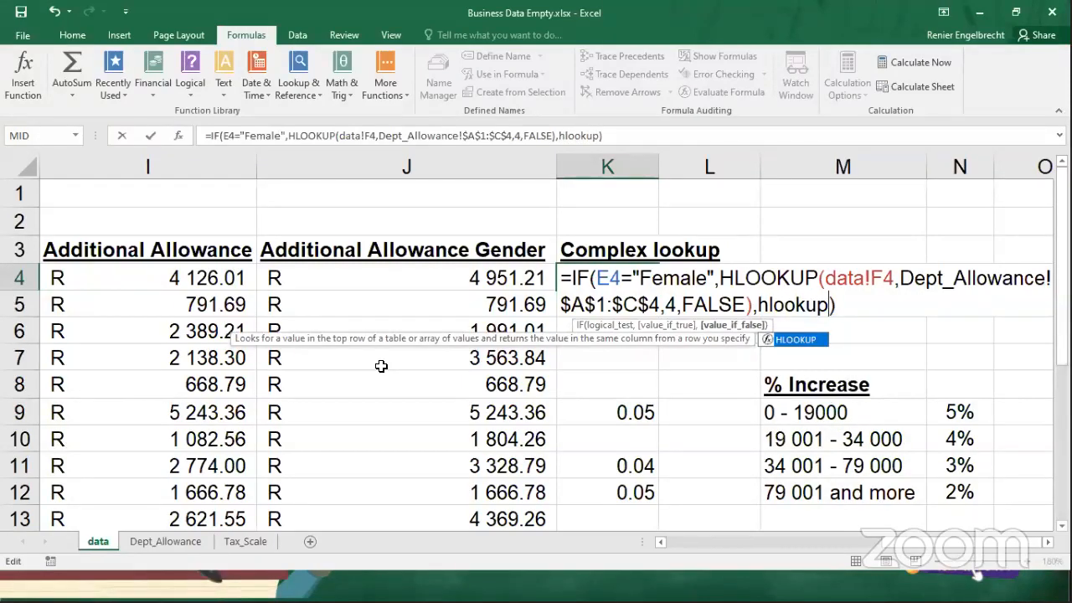
text(()
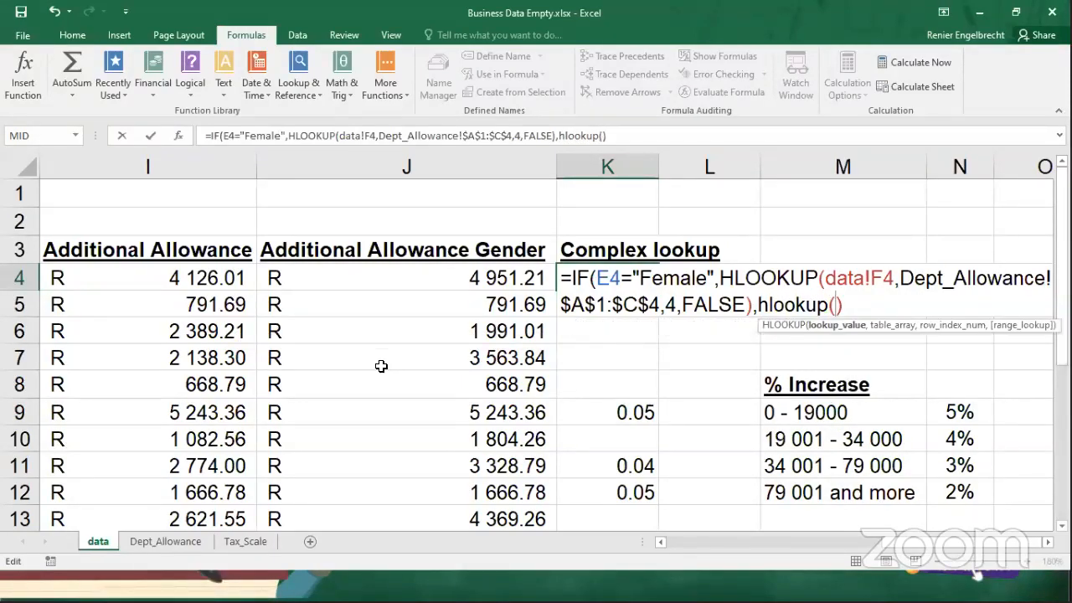
text(f4,)
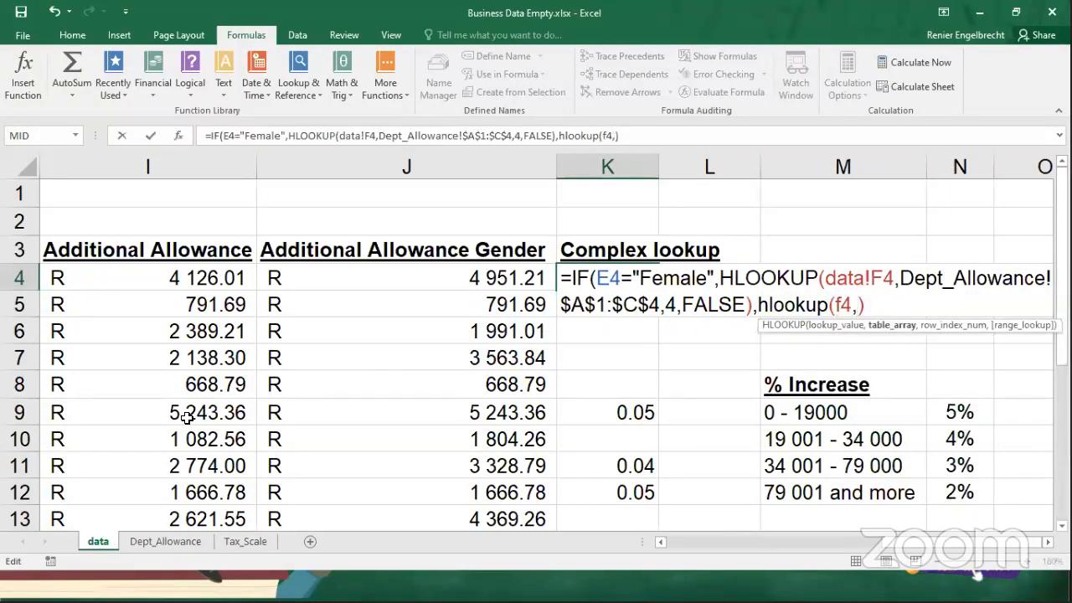
Complete the second HLOOKUP with the absolute range $A$1:$C$4 on Dept_Allowance, row index 3 and FALSE, and enter the formula.
click(146, 545)
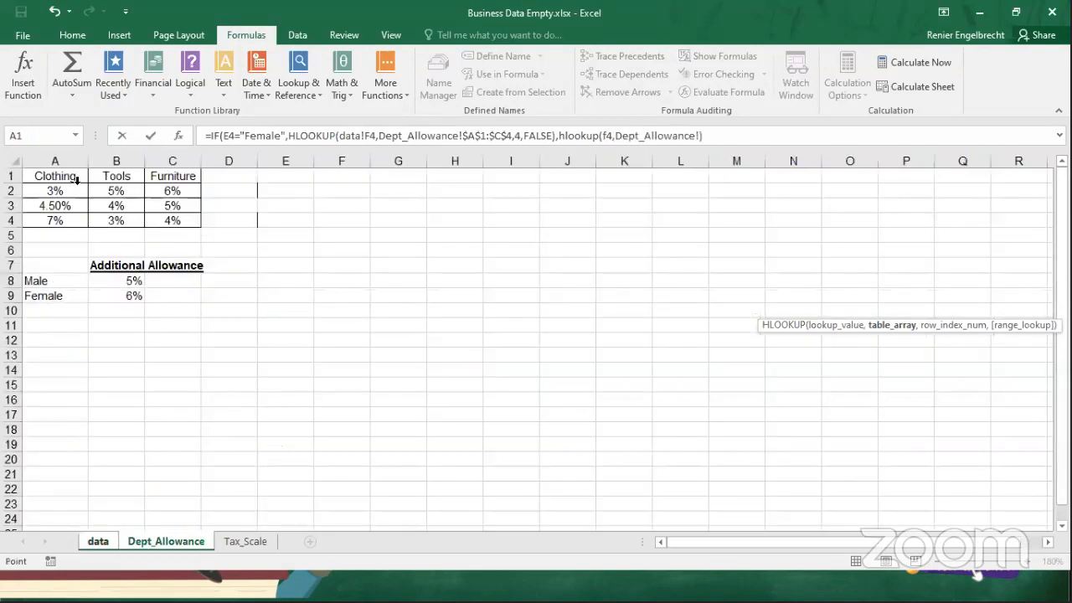
drag(80, 177, 150, 218)
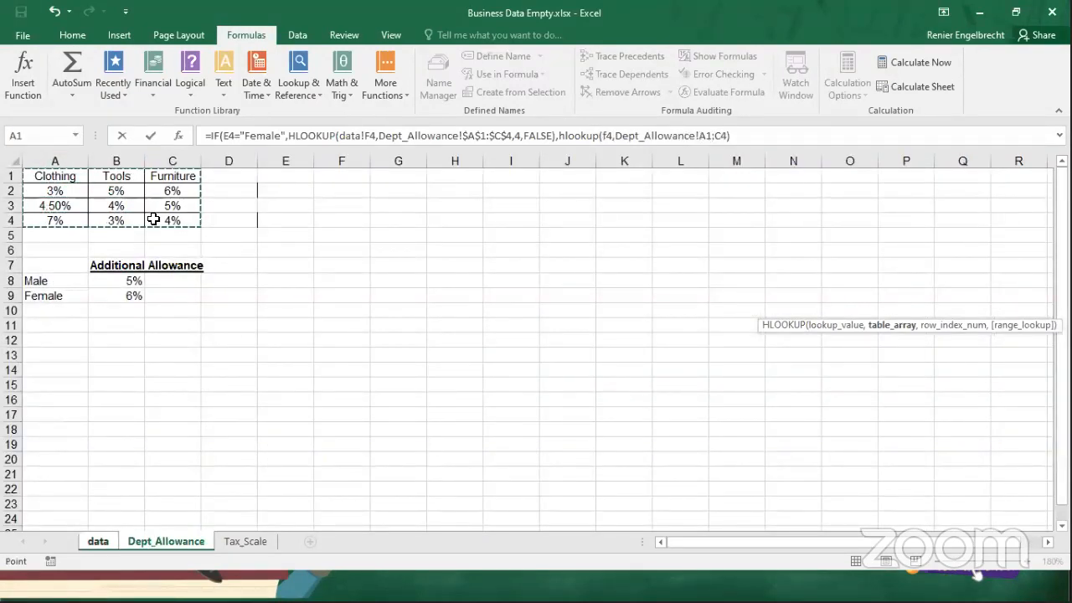
key(F4)
text(,)
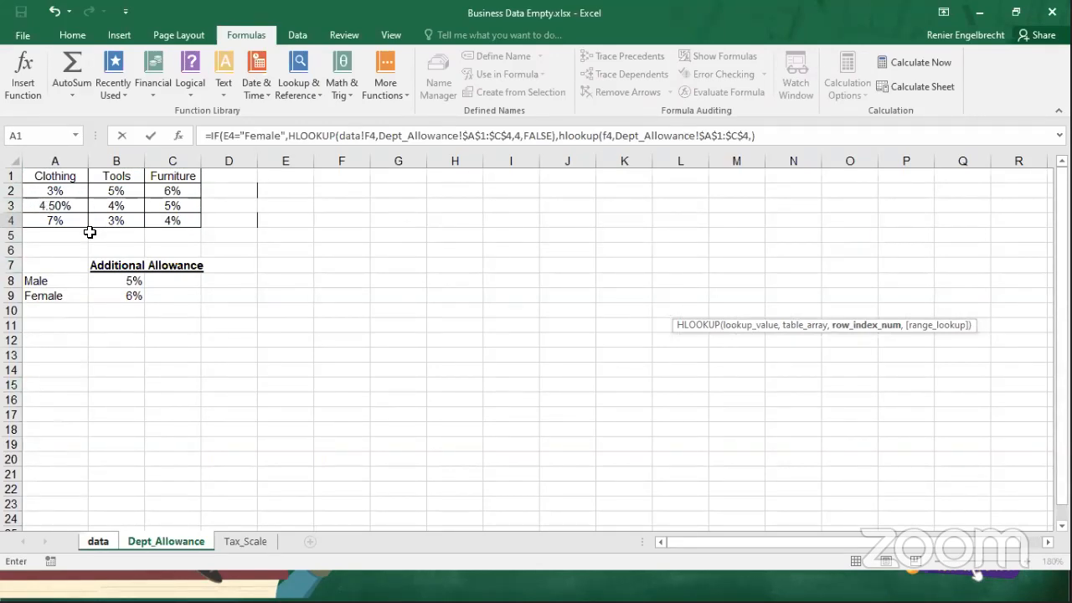
text(3,fal)
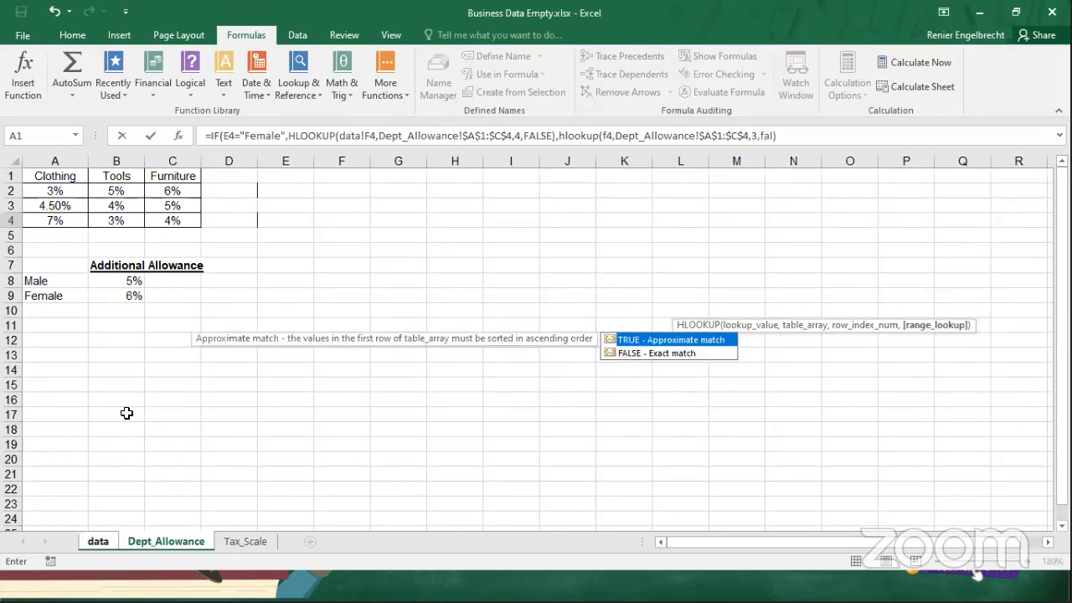
text(se))
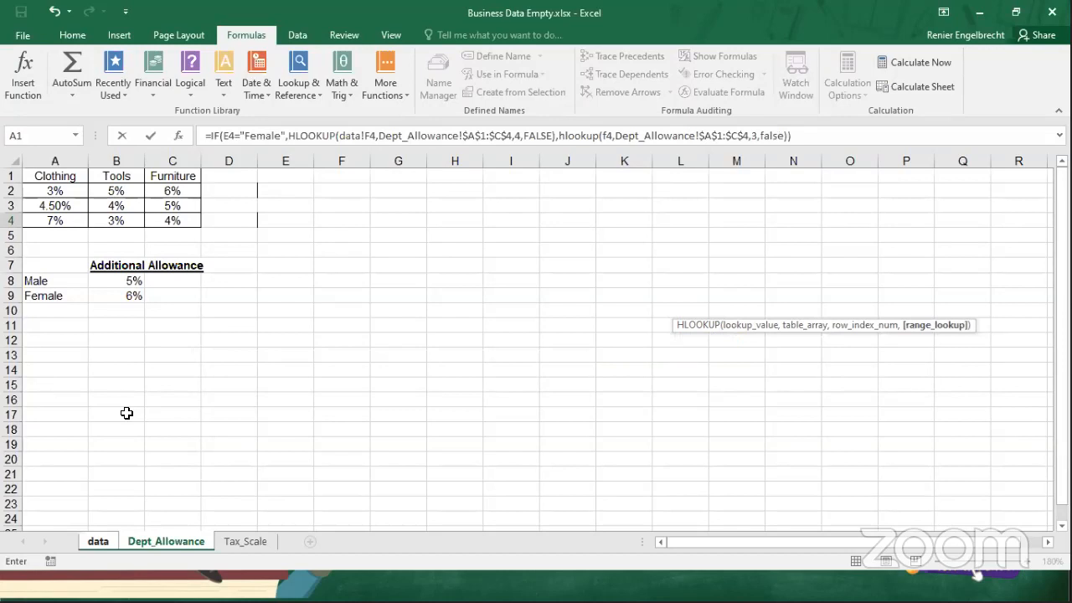
key(Return)
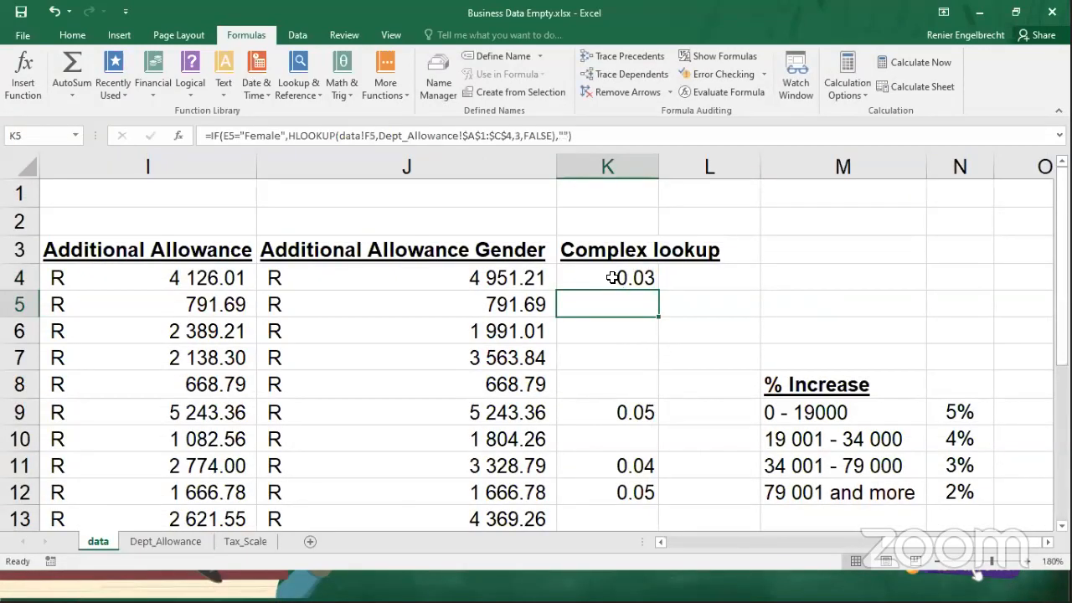
Review the value-if-true and value-if-false HLOOKUPs in K4's formula, leaving K4 selected.
double_click(613, 278)
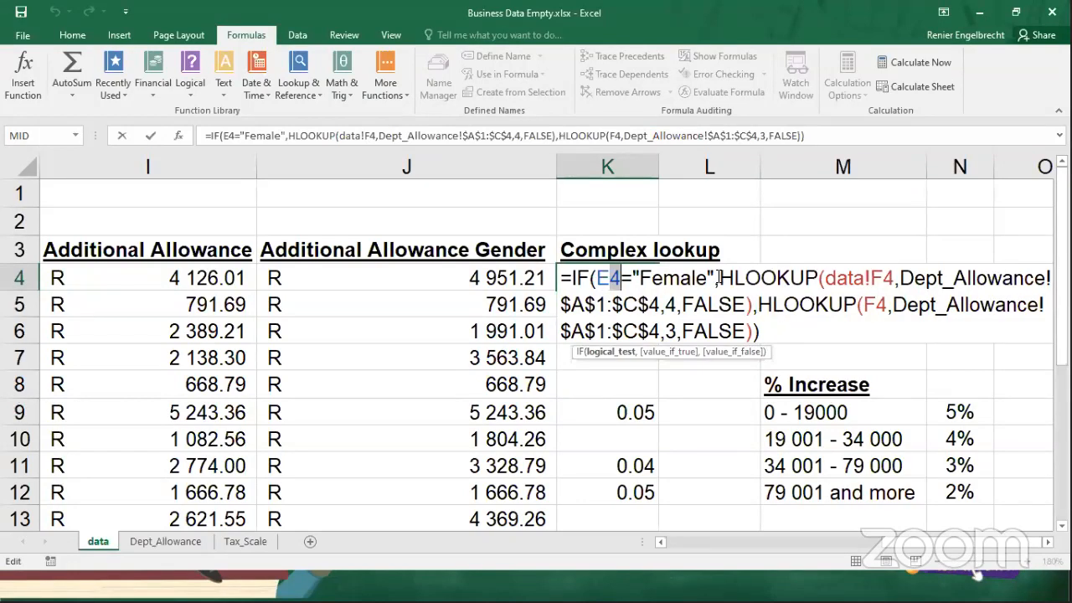
drag(716, 277, 757, 305)
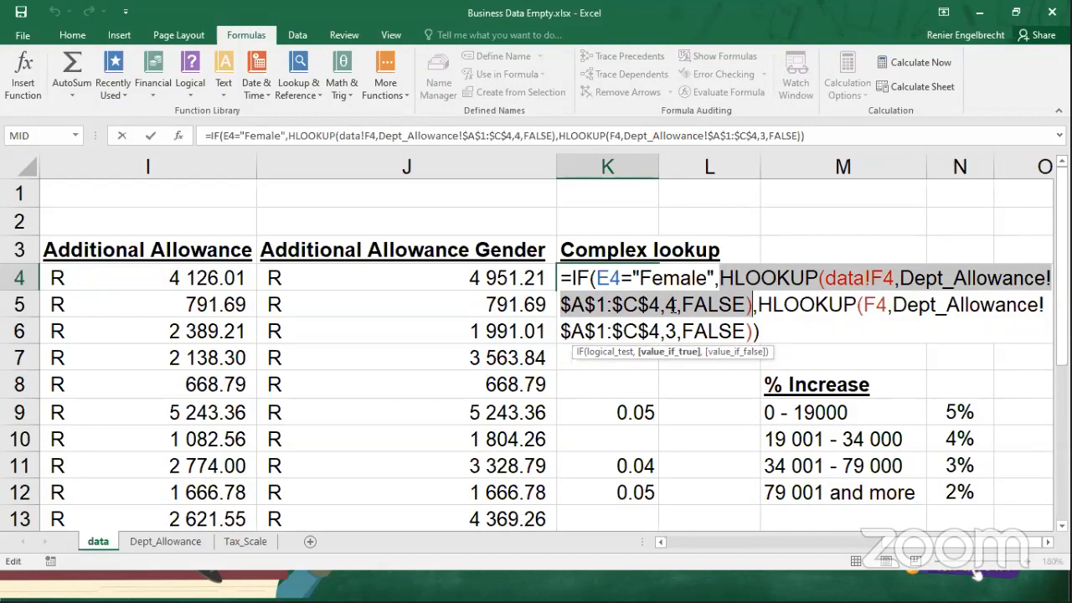
drag(757, 305, 752, 332)
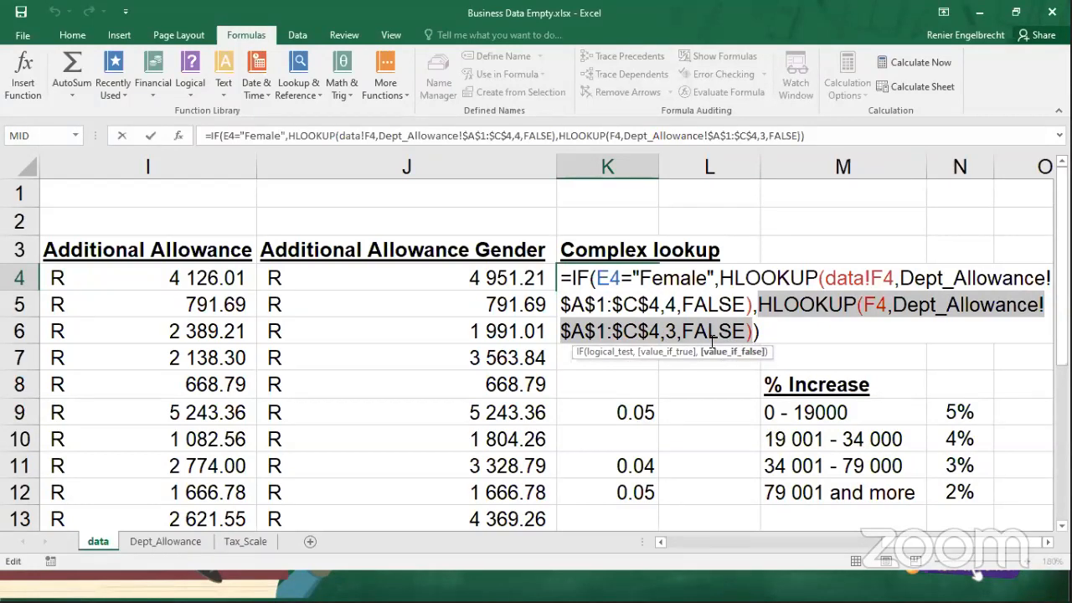
key(Return)
click(646, 289)
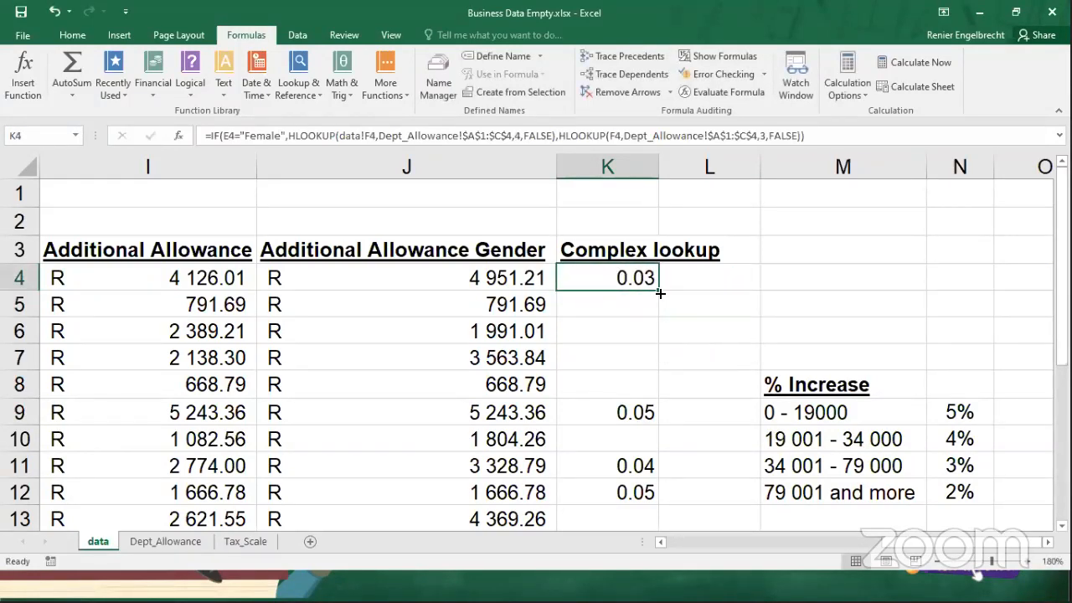
Fill K4's formula down the Complex lookup column and check the row 4 percentage for Tools on Dept_Allowance, returning to data.
double_click(660, 293)
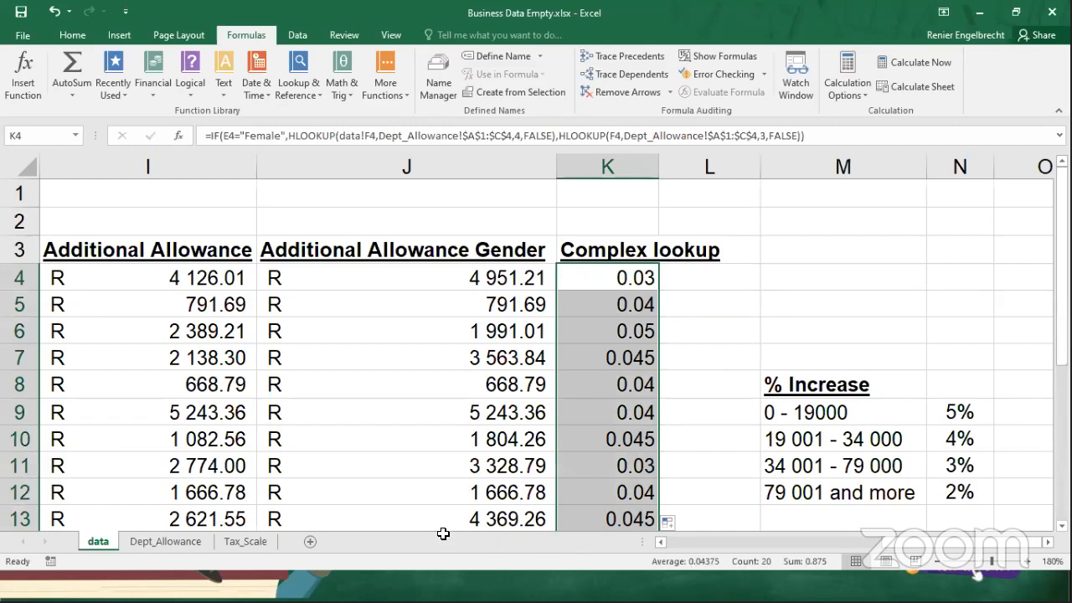
drag(856, 553, 754, 554)
click(155, 545)
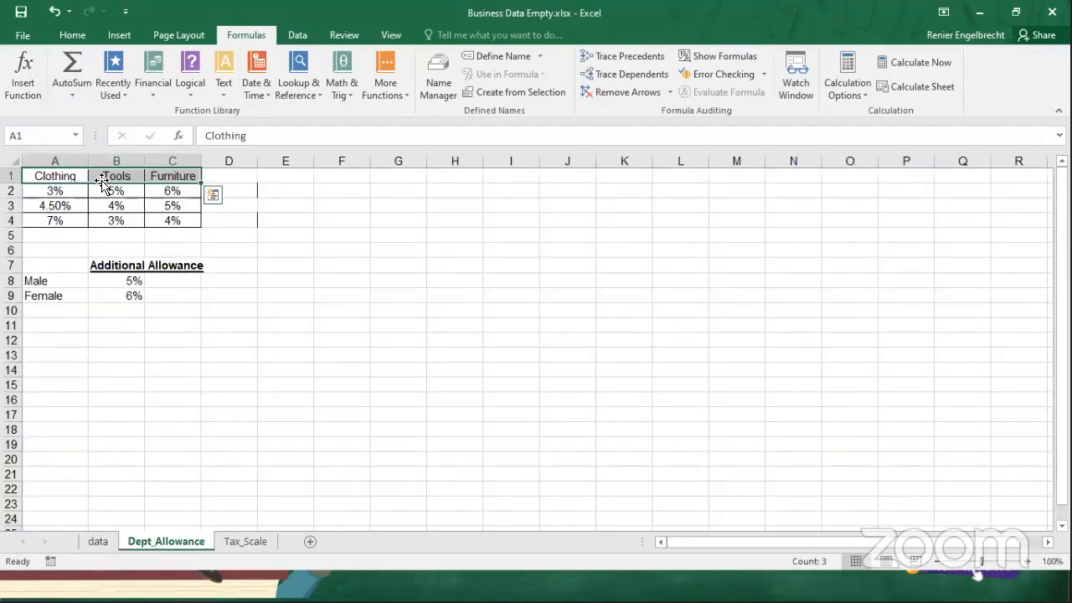
click(114, 222)
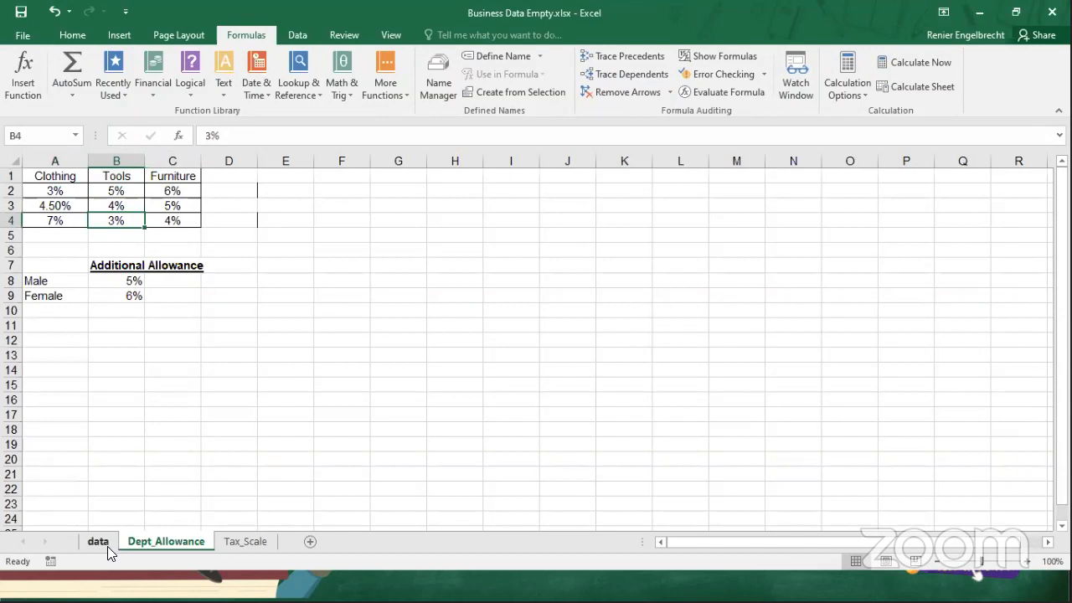
click(105, 549)
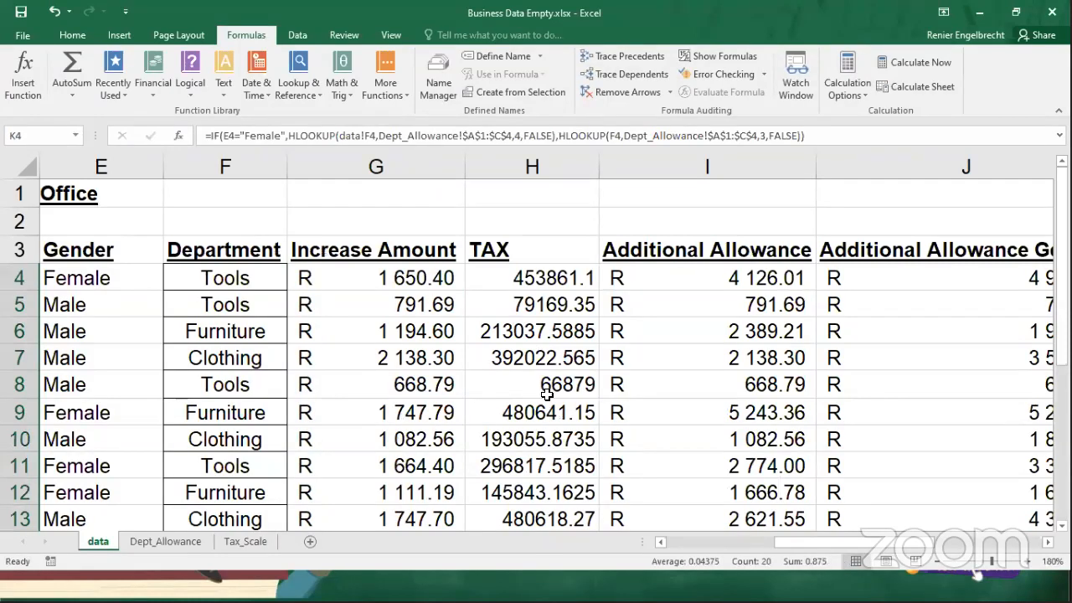
Compare row 6's Complex lookup value with the row 3 Furniture percentage on Dept_Allowance, leaving K6 selected on data.
click(15, 331)
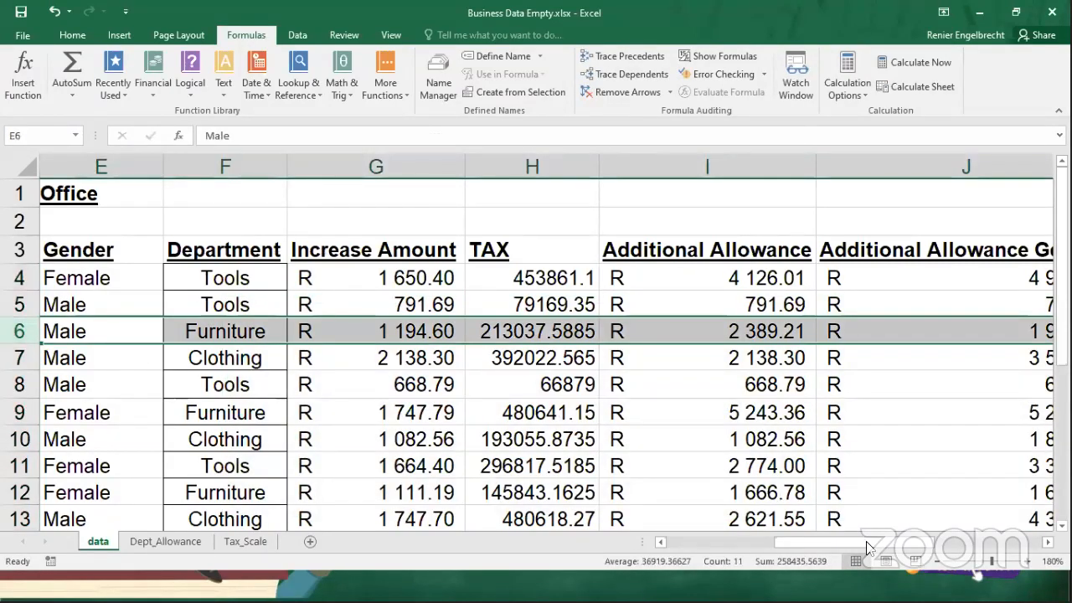
drag(871, 546, 161, 546)
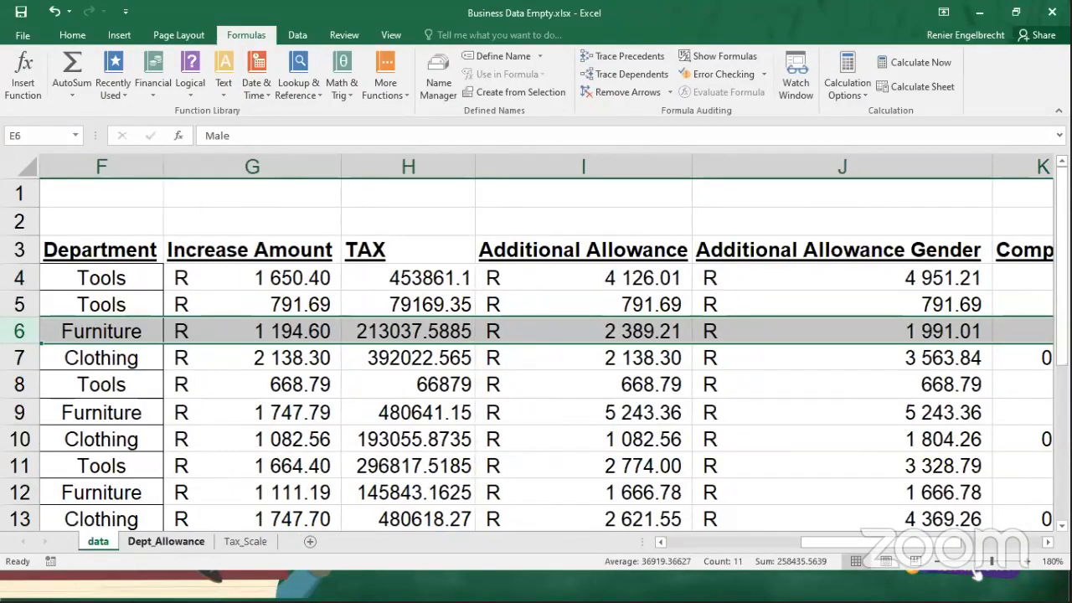
click(162, 543)
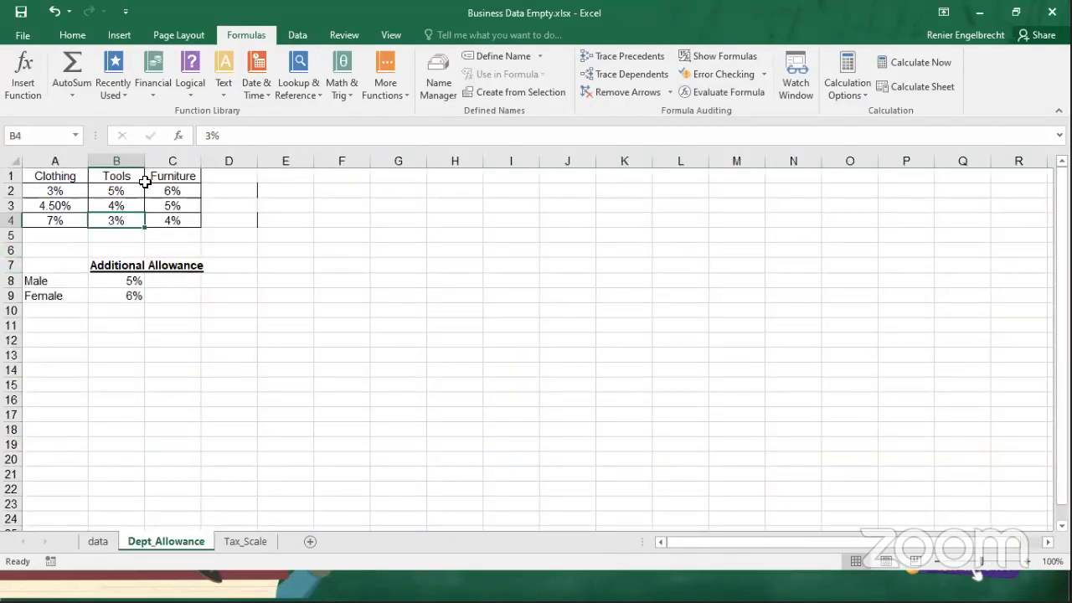
click(176, 206)
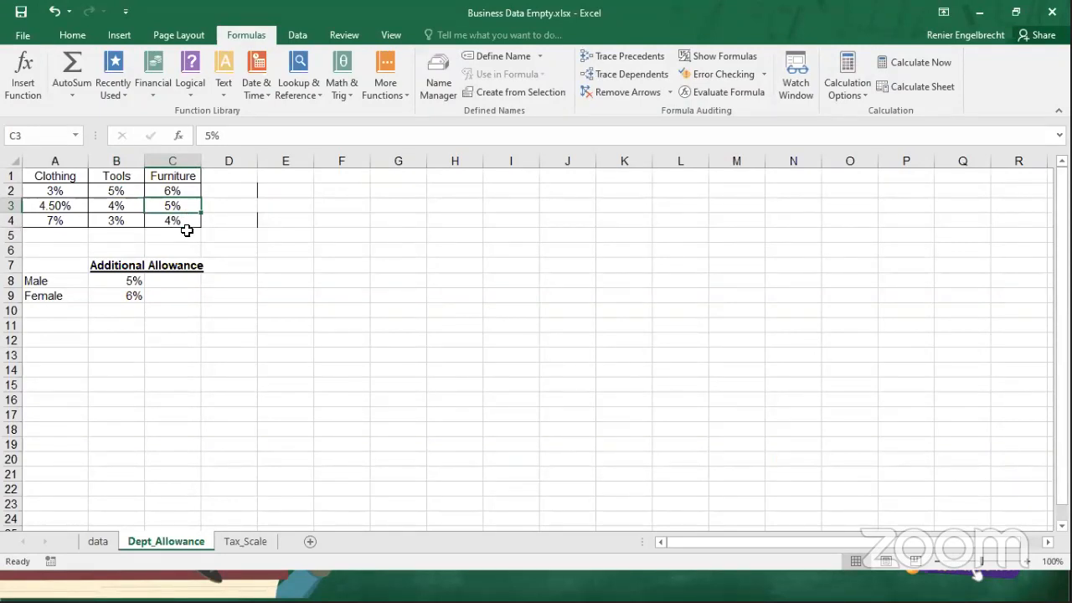
click(98, 543)
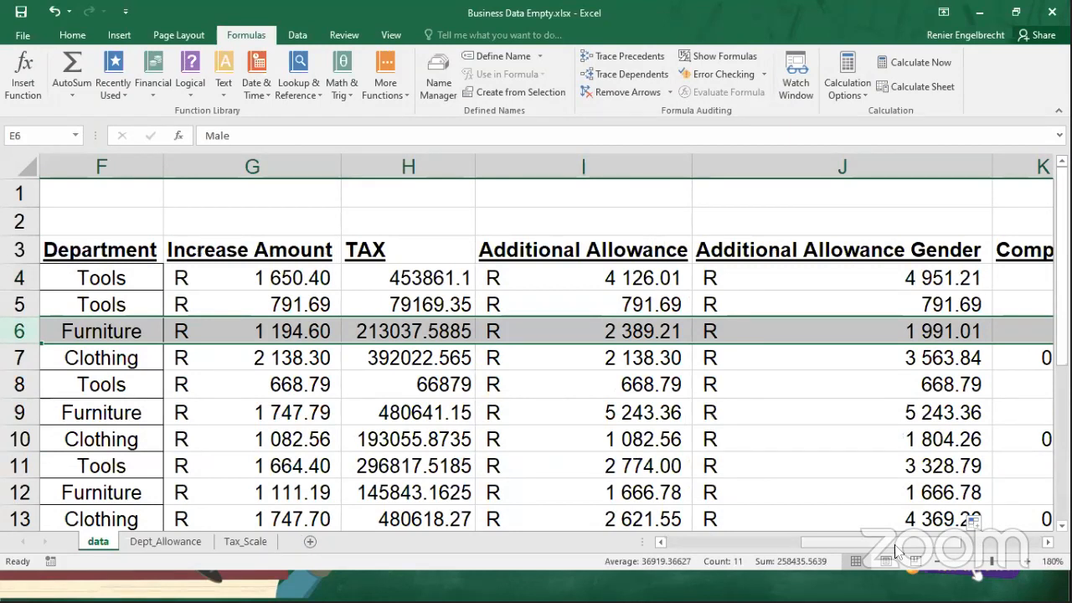
scroll(574, 371, right, 3)
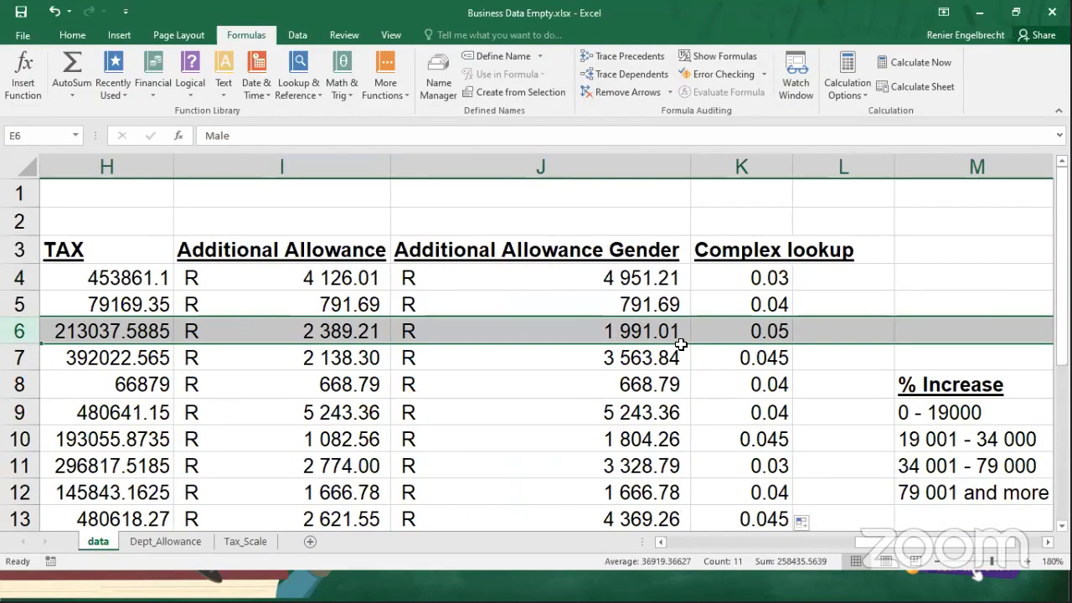
click(737, 333)
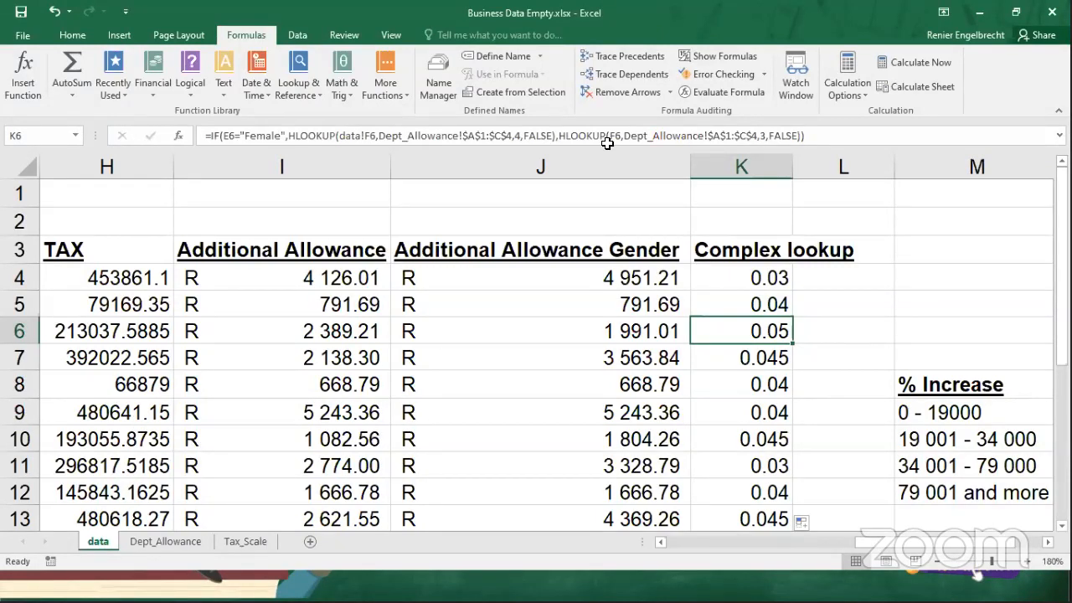
key(alt+Tab)
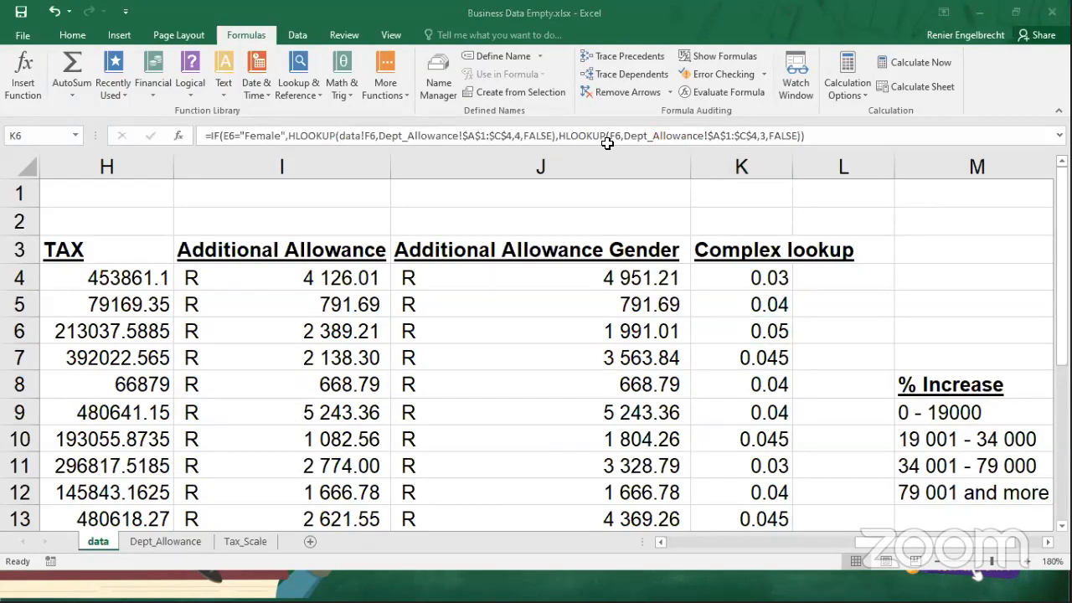
click(674, 113)
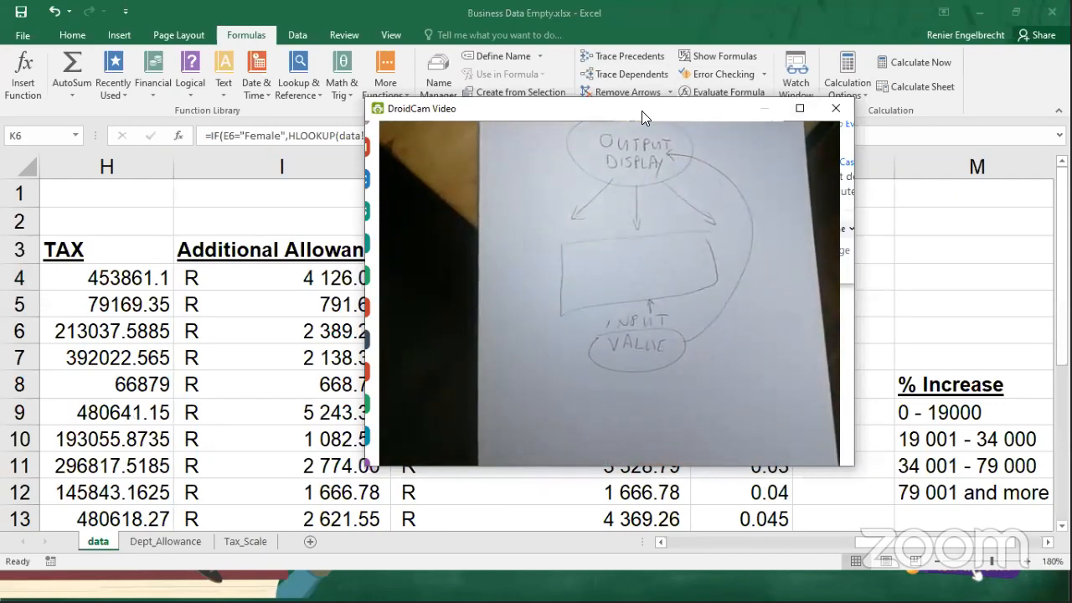
click(837, 109)
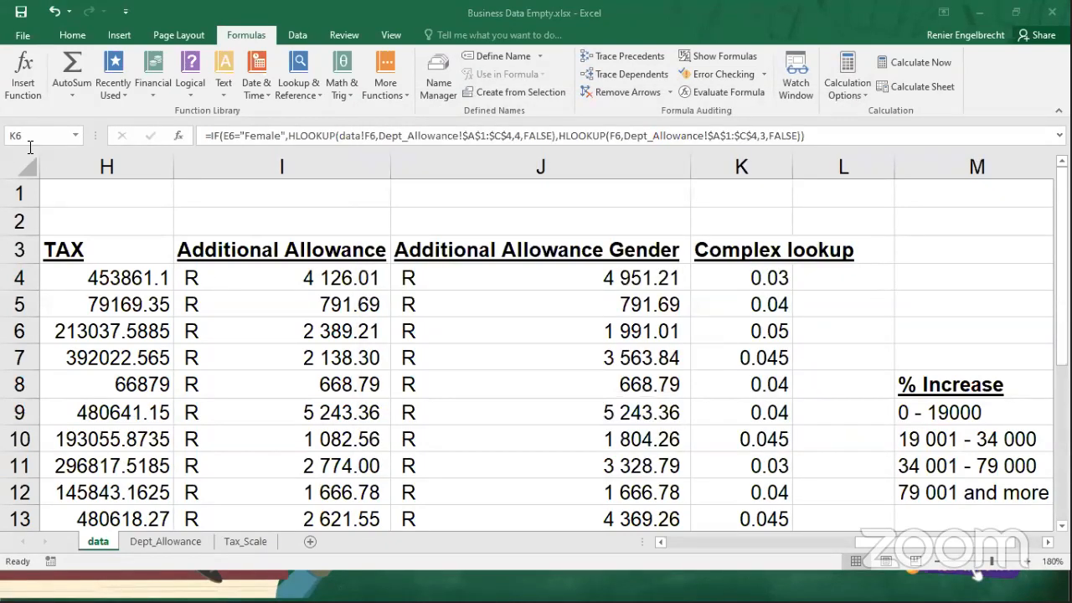
Review both HLOOKUPs and the E6="Female" logical test in K6's IF formula, keeping the formula as it is.
key(F2)
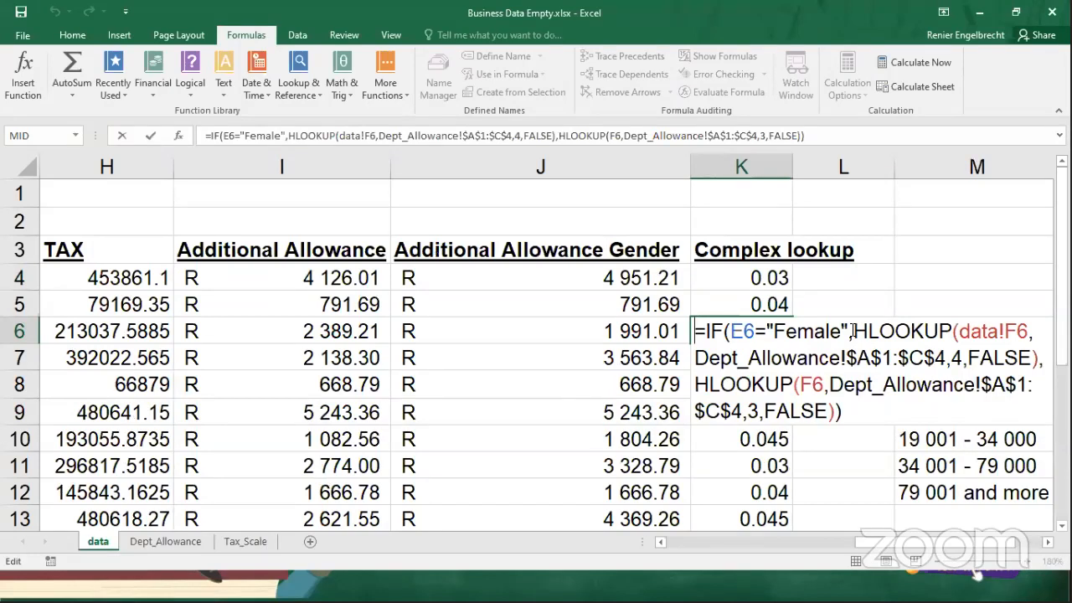
drag(853, 332, 1042, 358)
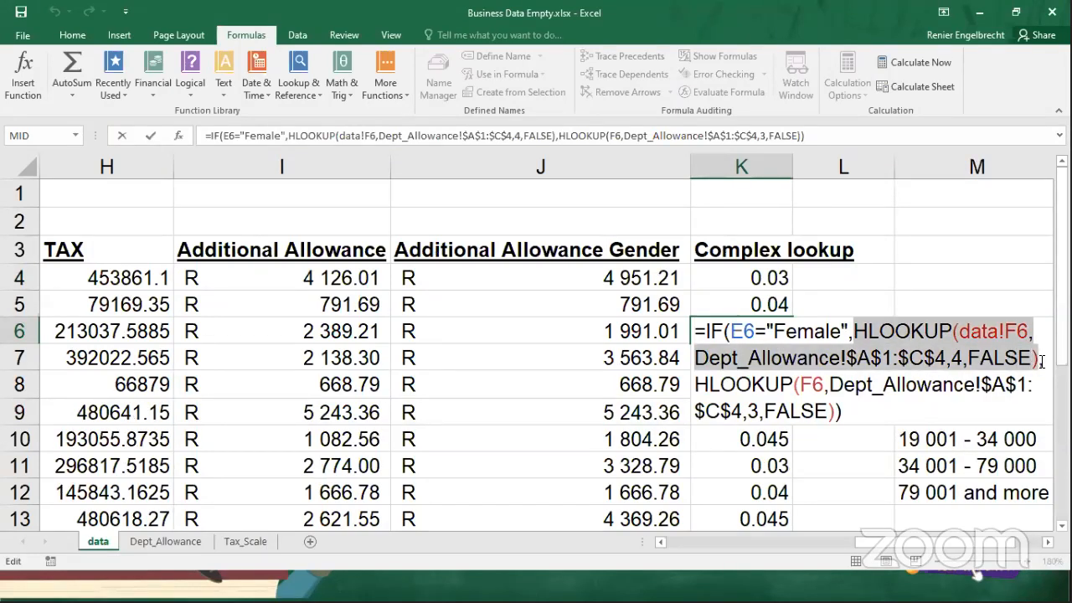
key(ctrl+c)
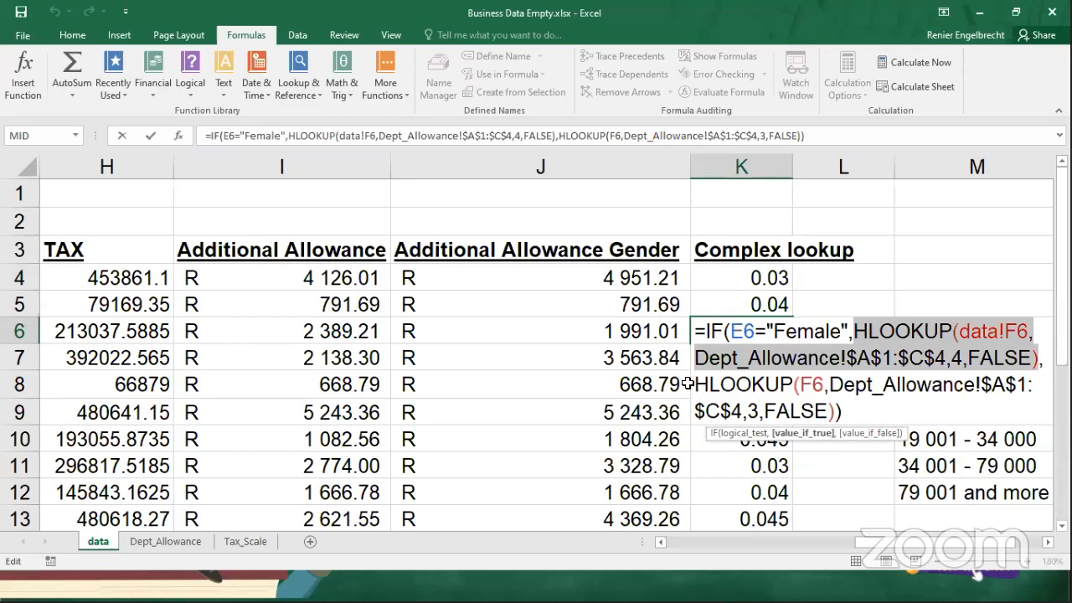
drag(695, 384, 827, 426)
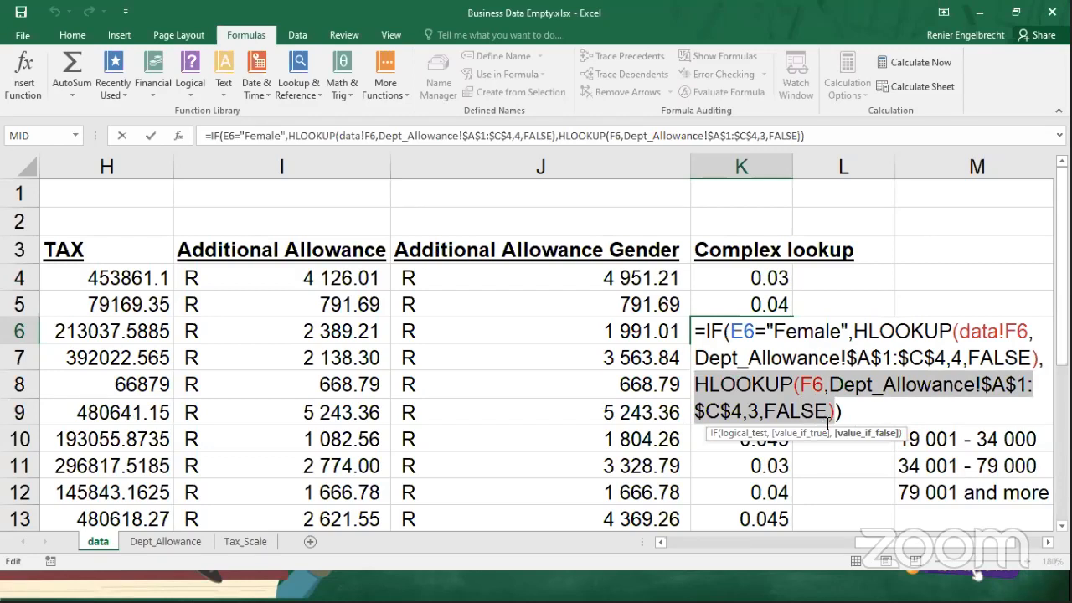
drag(849, 332, 734, 332)
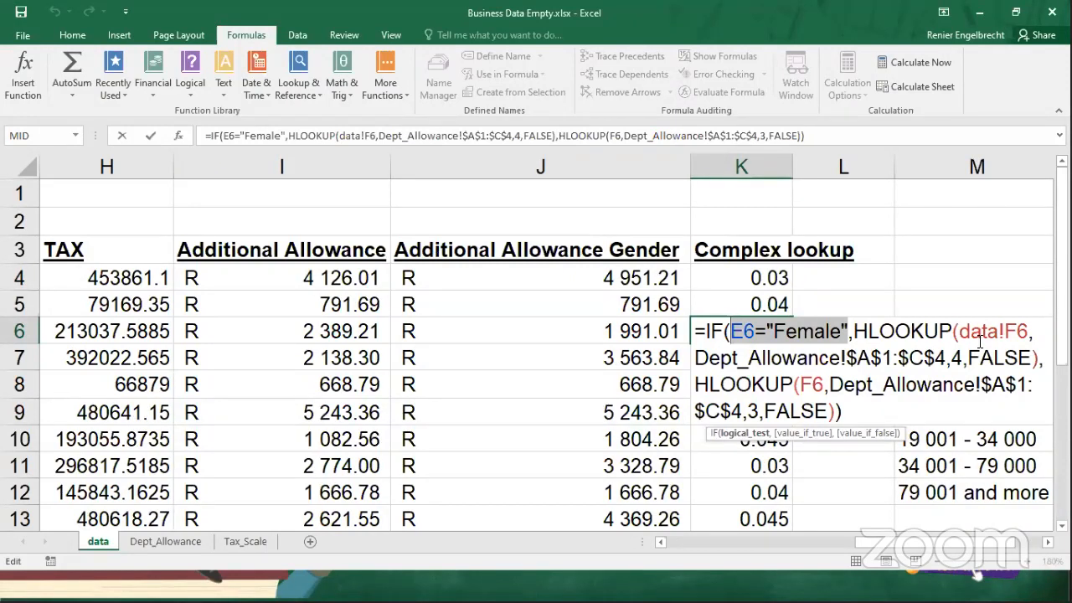
key(ctrl+Return)
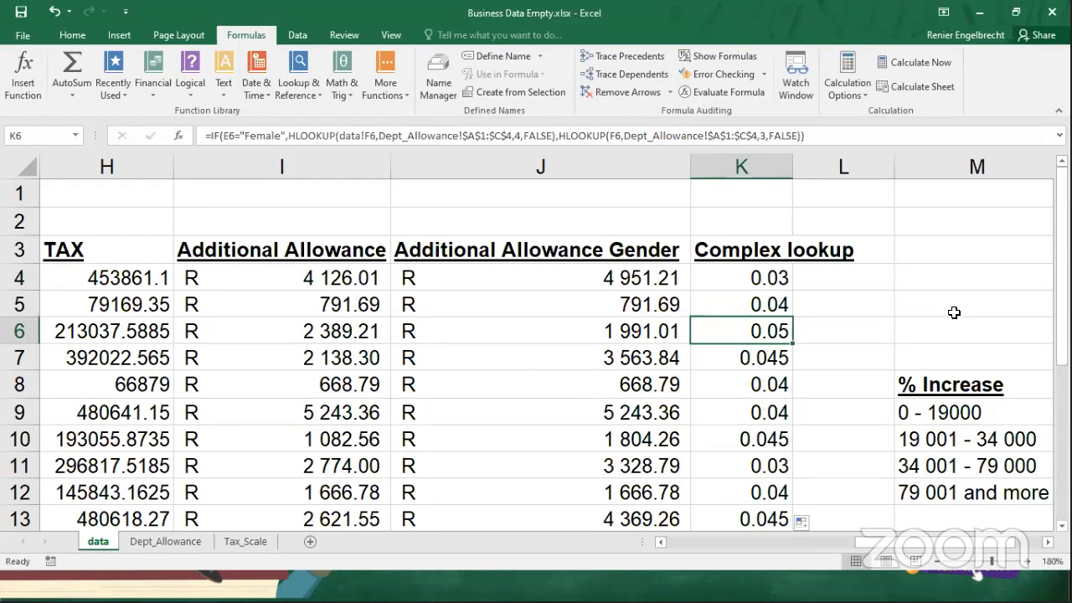
key(alt+Tab)
click(656, 421)
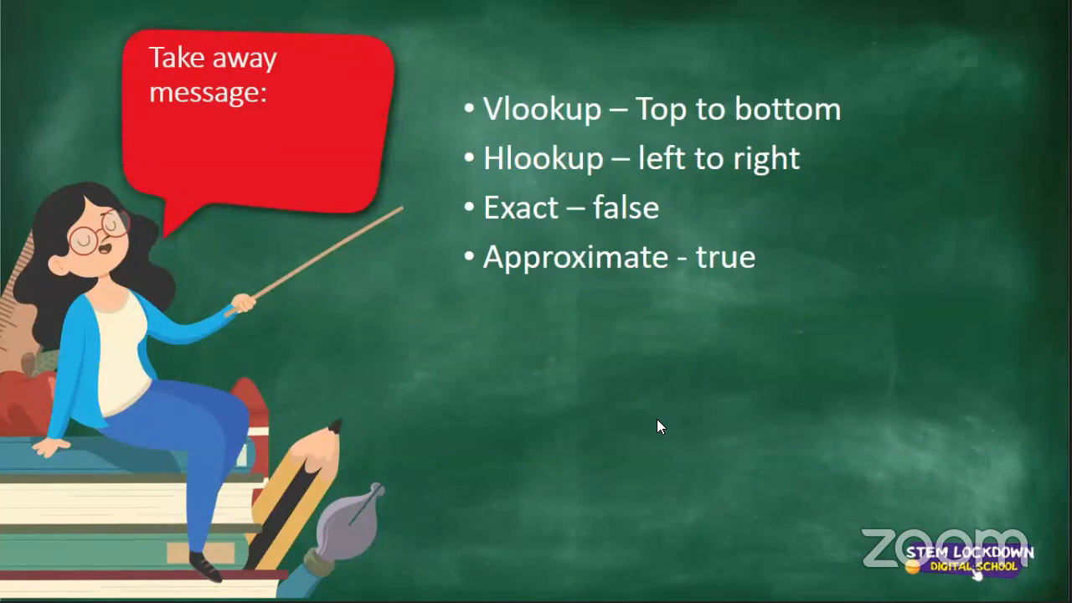
click(657, 419)
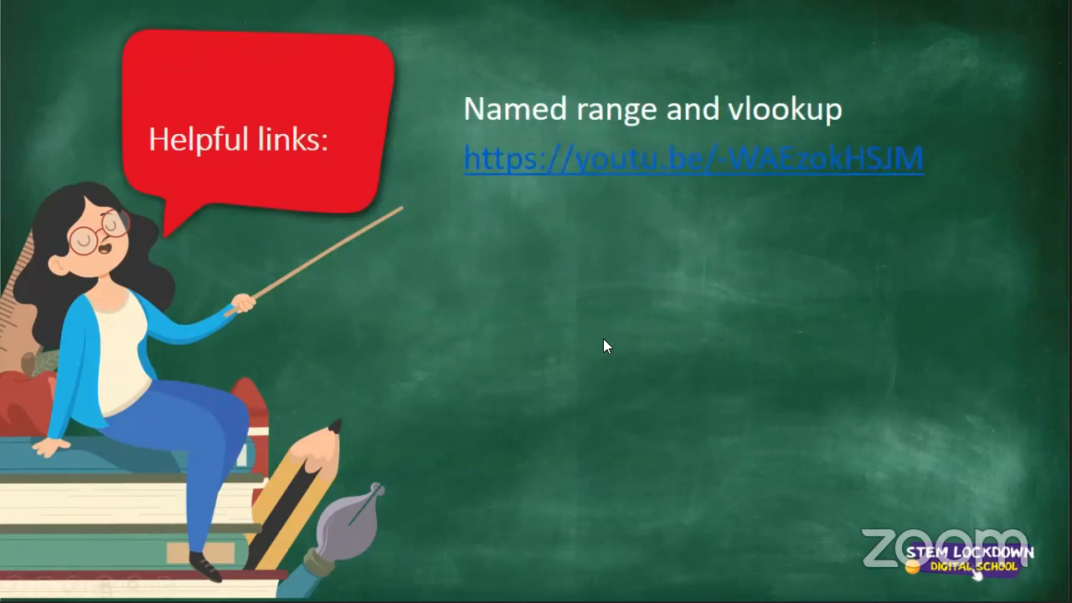
click(887, 543)
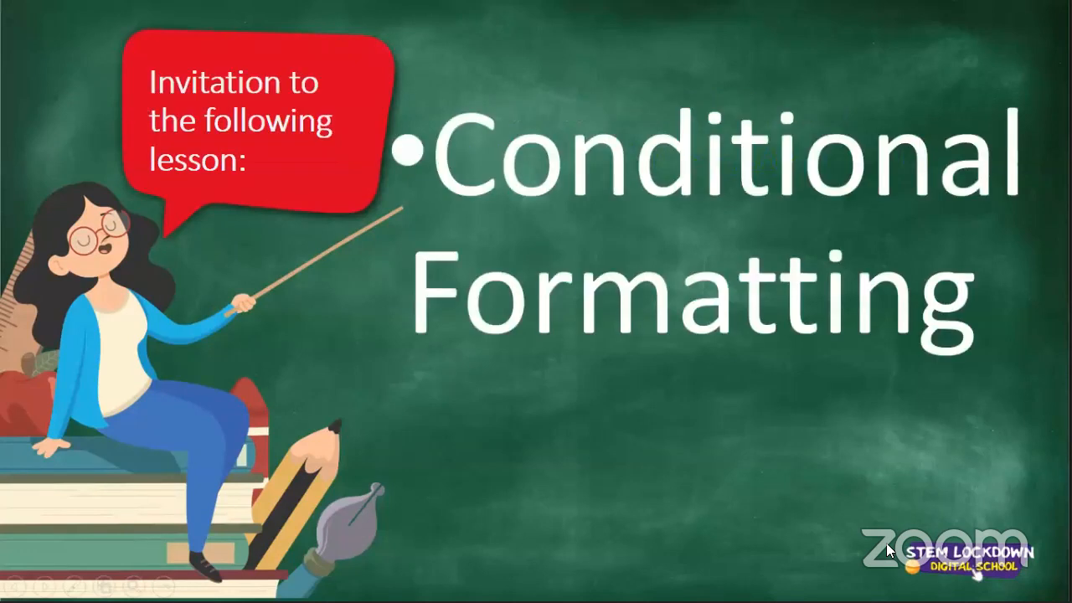